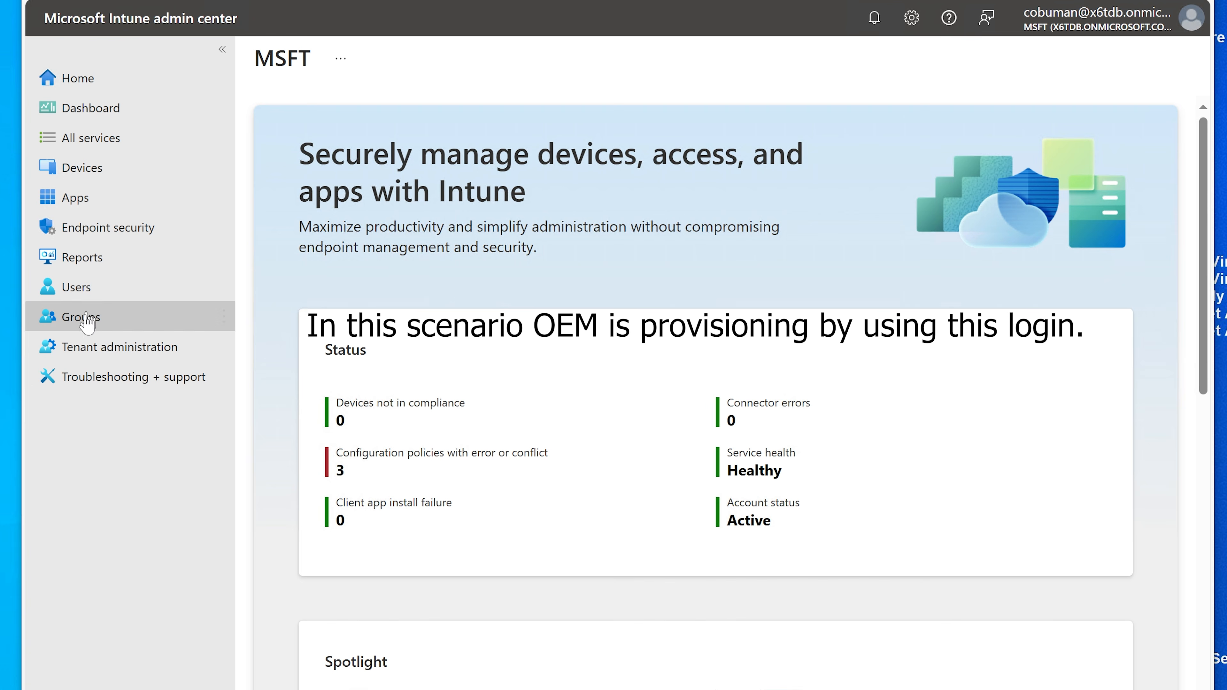
Step: Open the Groups overview, which lists the 12 existing groups
left_click(88, 324)
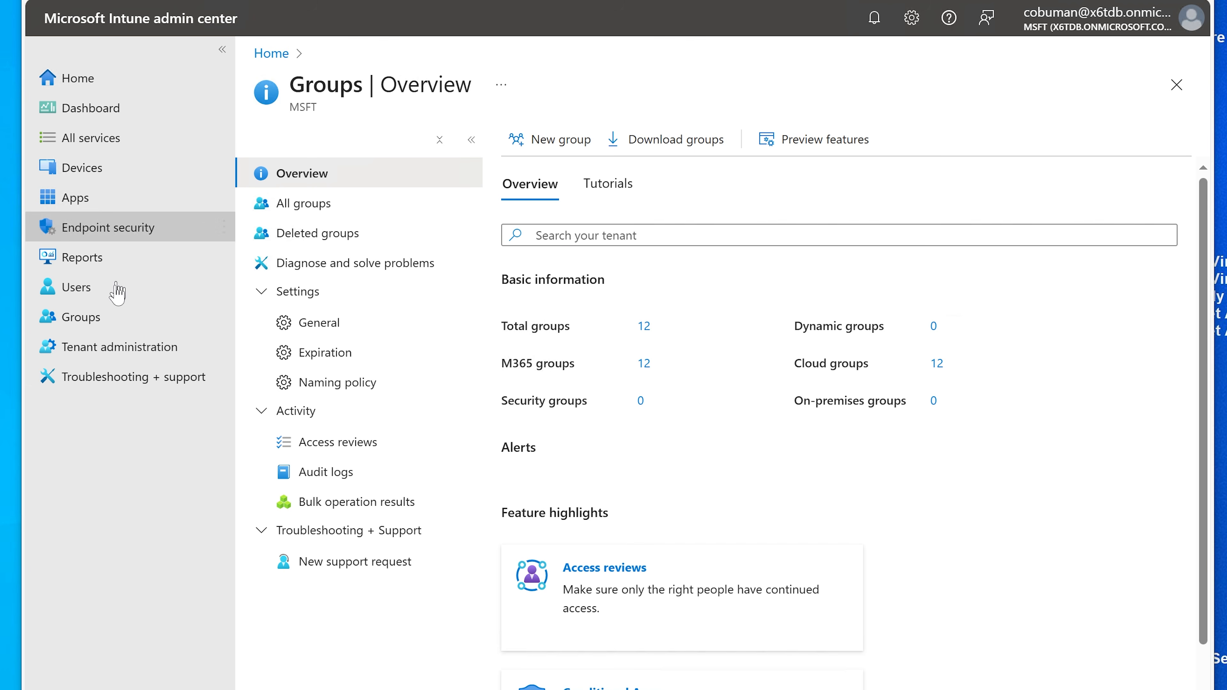
Step: Start a new group and keep Security as its group type
left_click(538, 144)
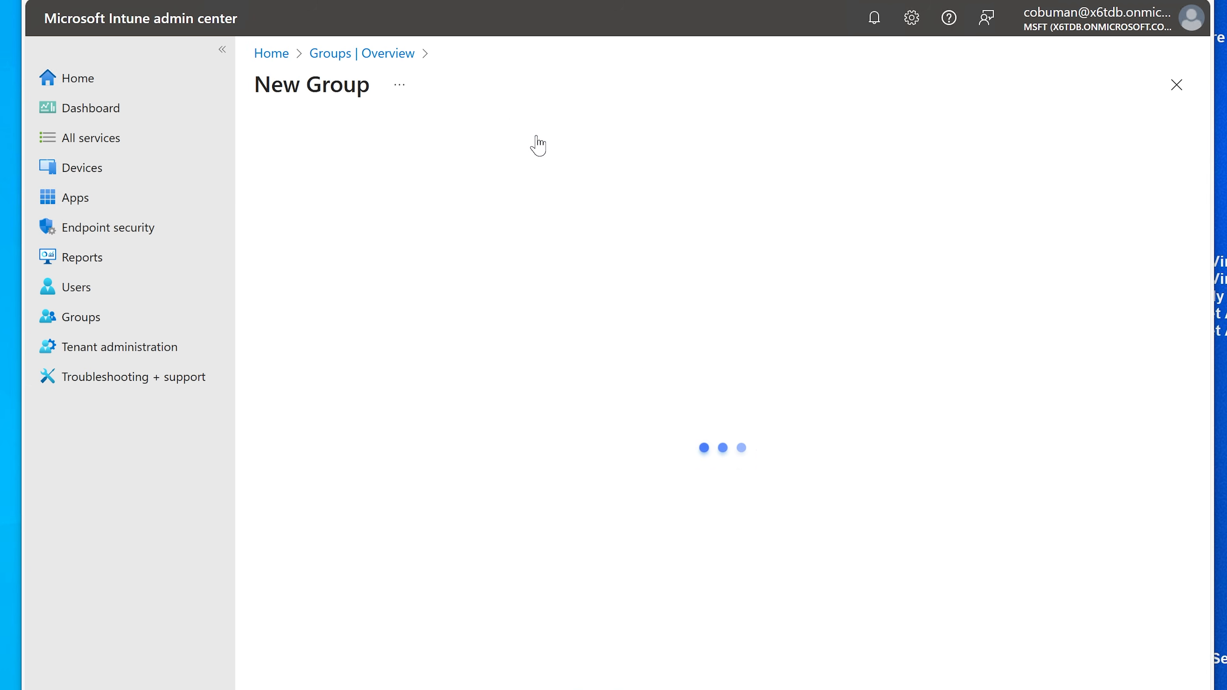
left_click(398, 213)
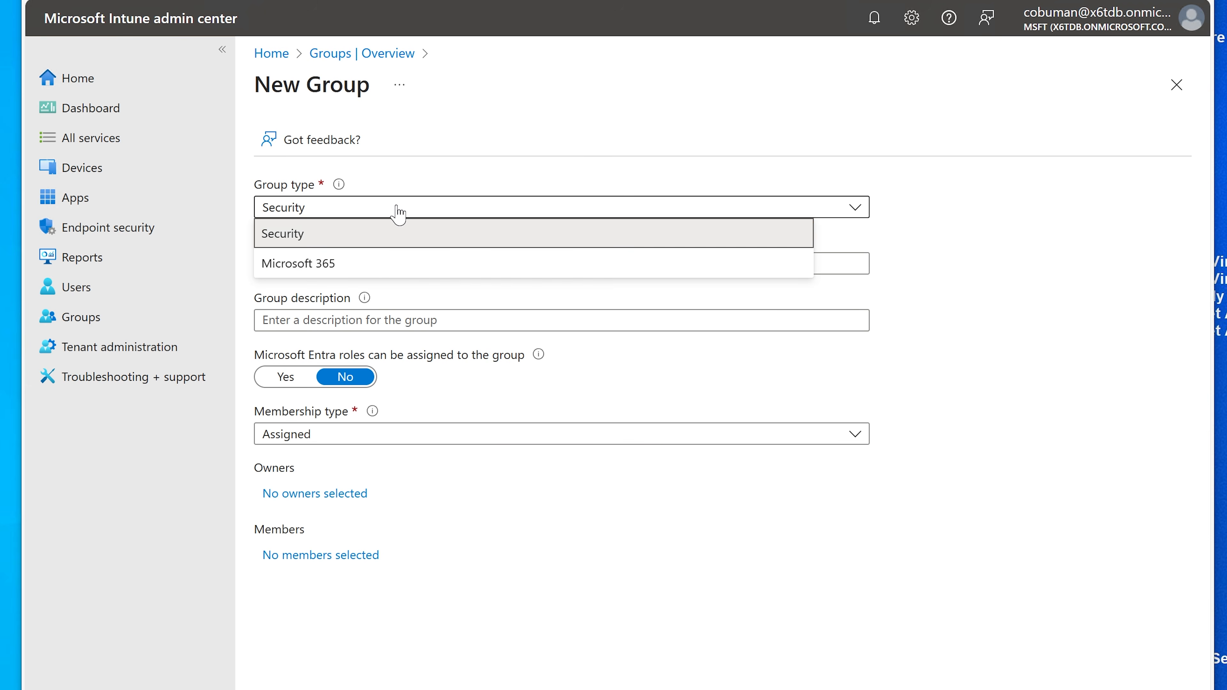
left_click(398, 213)
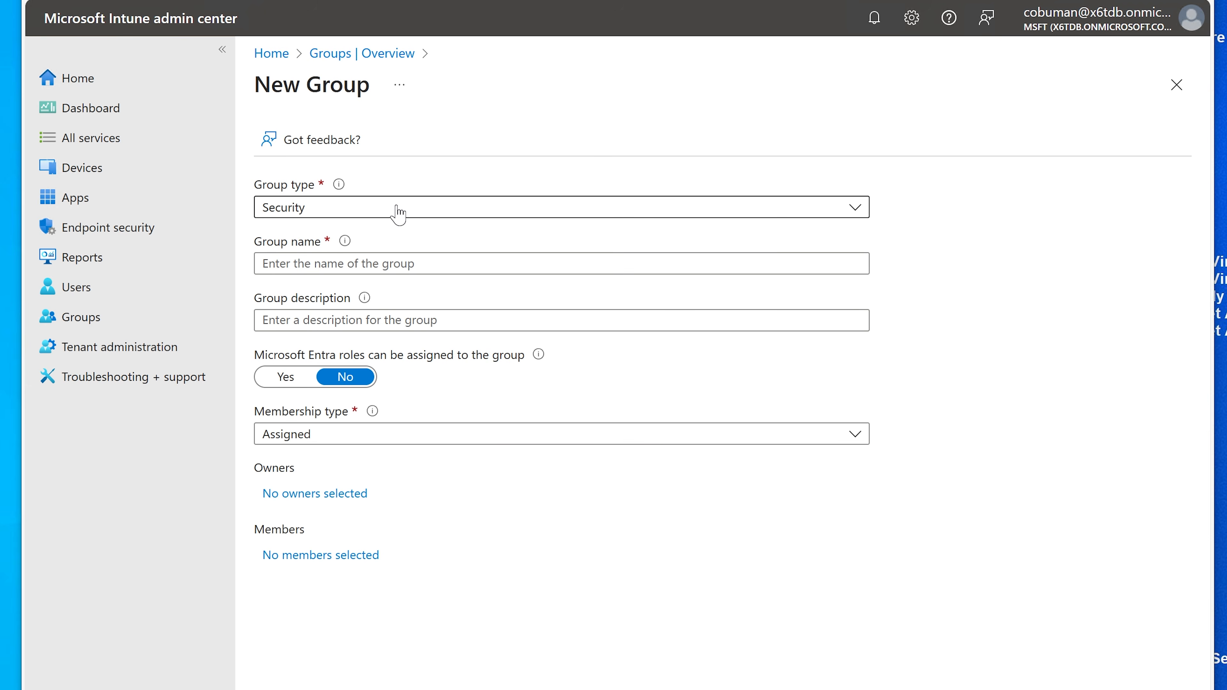
Step: Name the group 'OEM Preprovision Access Acount', reuse it as the description, and keep Assigned membership
left_click(394, 258)
type("OEM")
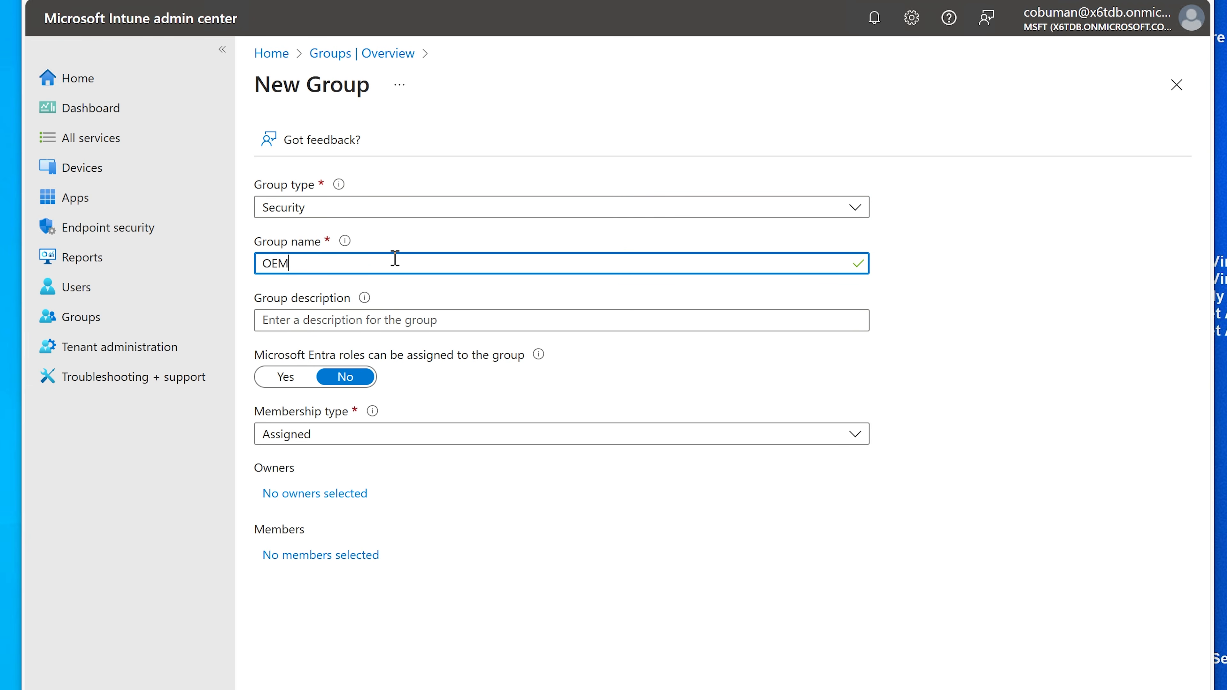
type(" Preprovision Access Acc")
key("BackSpace")
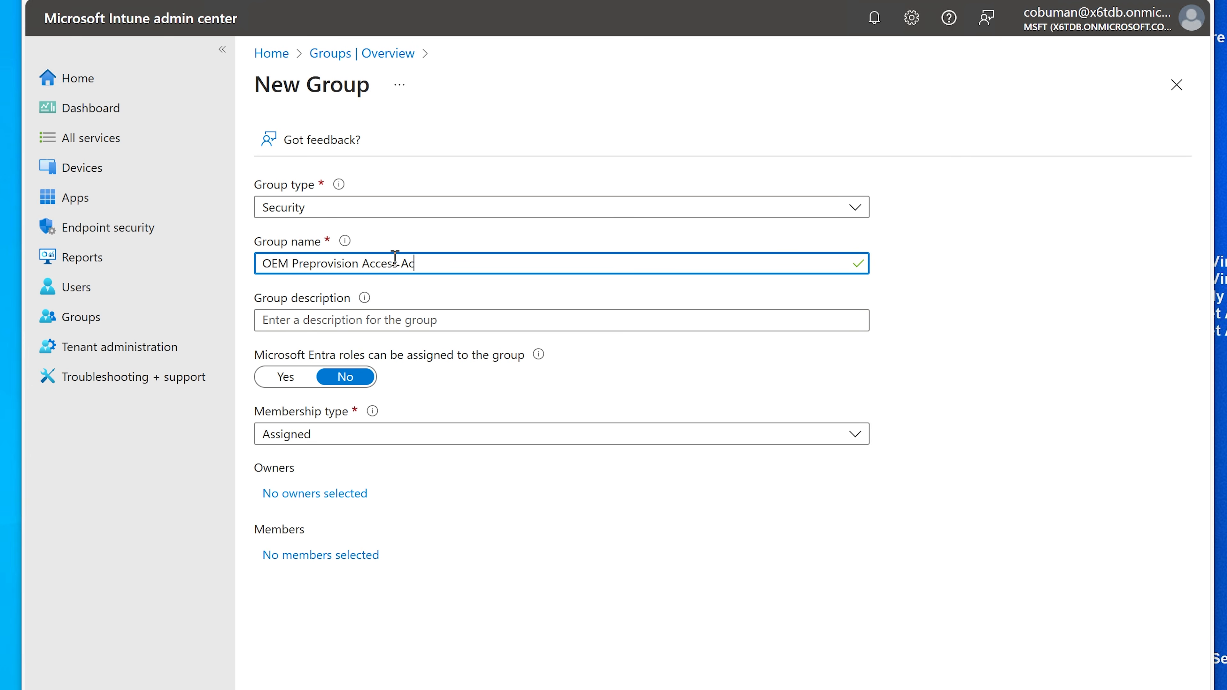
type("ount")
key("ctrl+a")
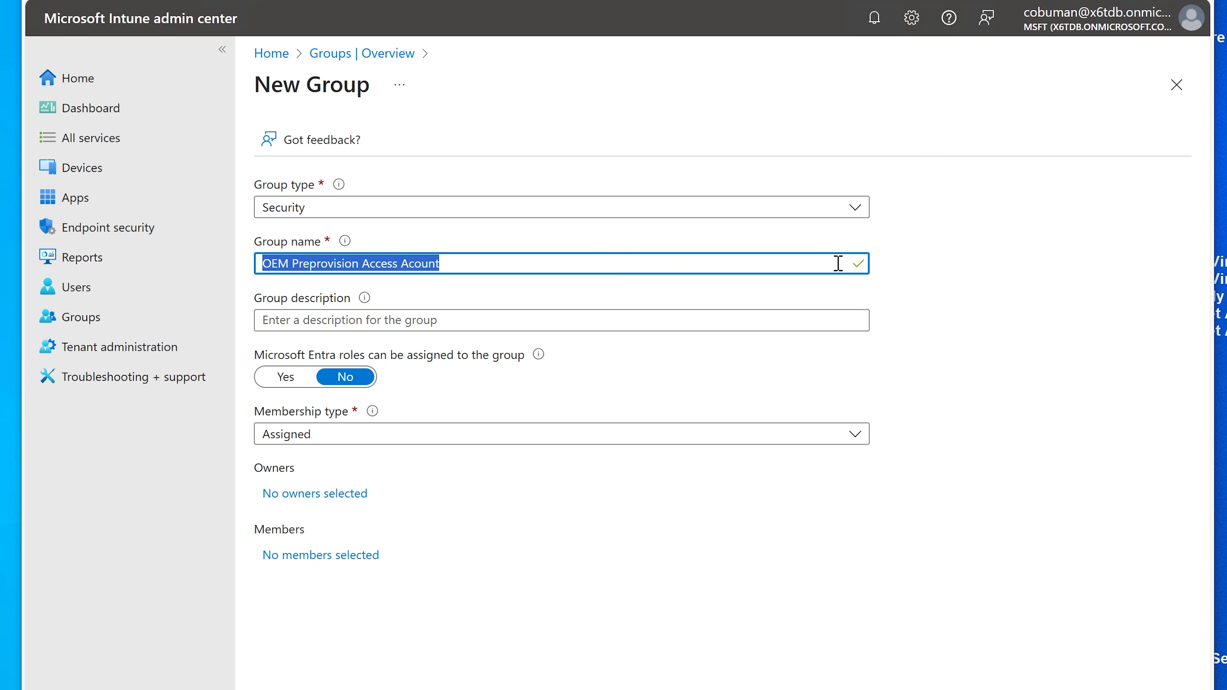
key("ctrl+c")
key("Tab")
key("ctrl+v")
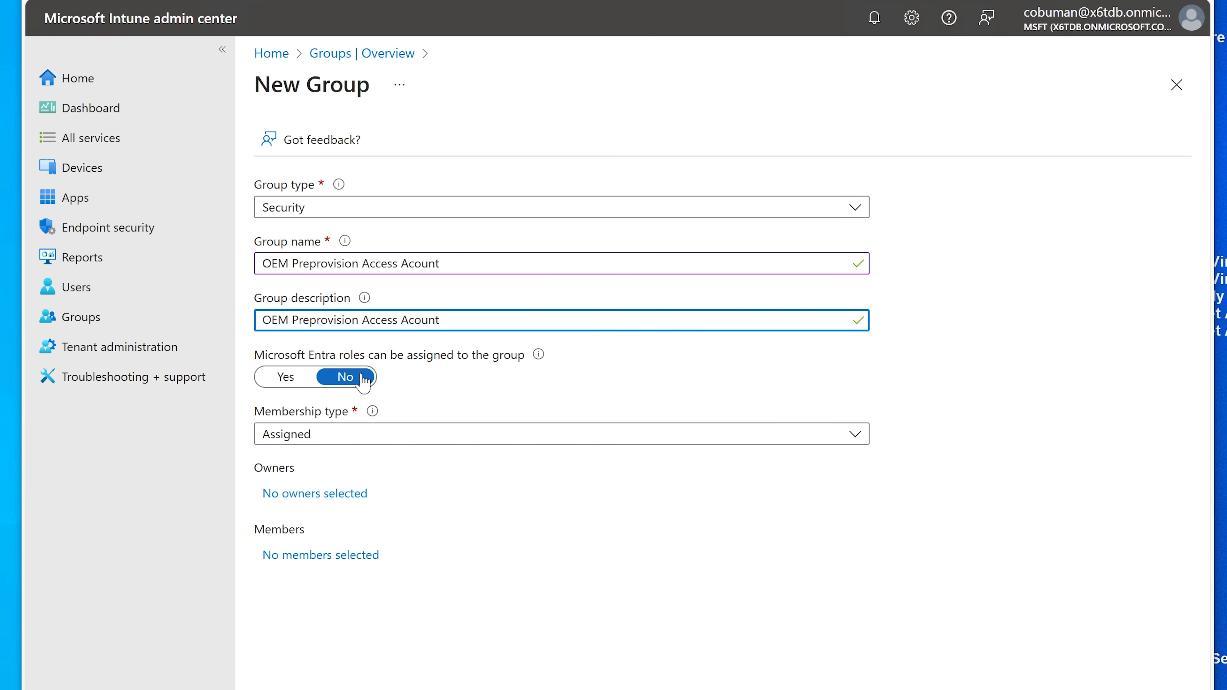
left_click(442, 441)
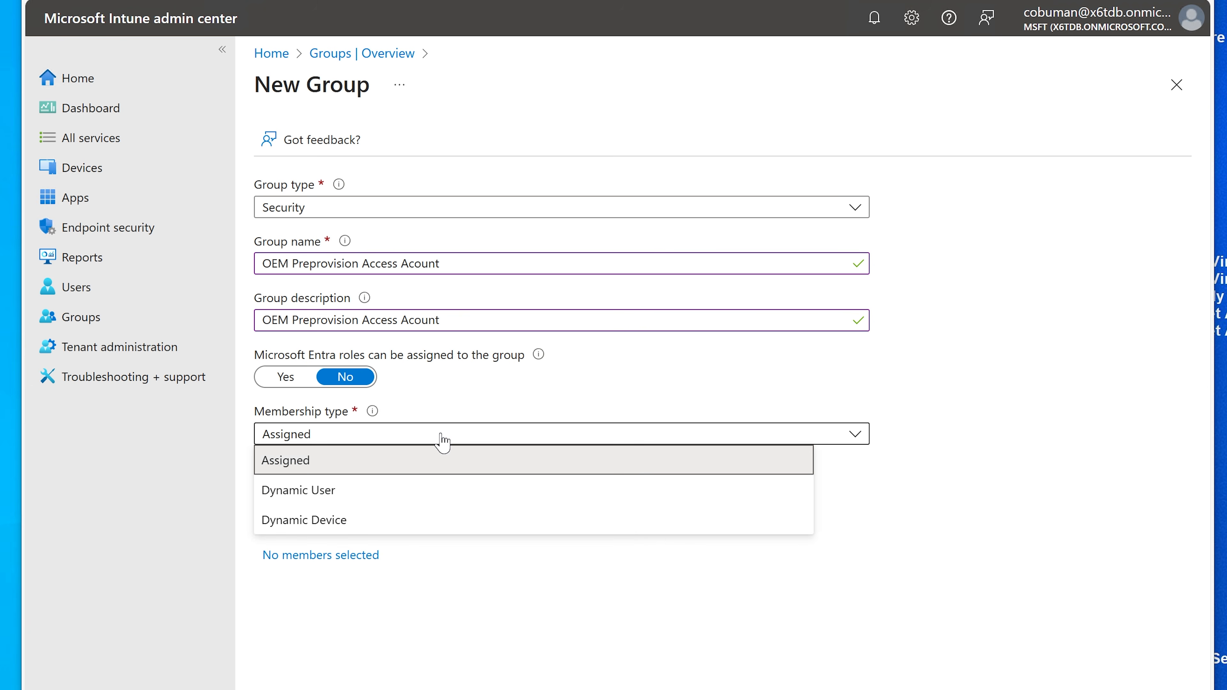
left_click(400, 466)
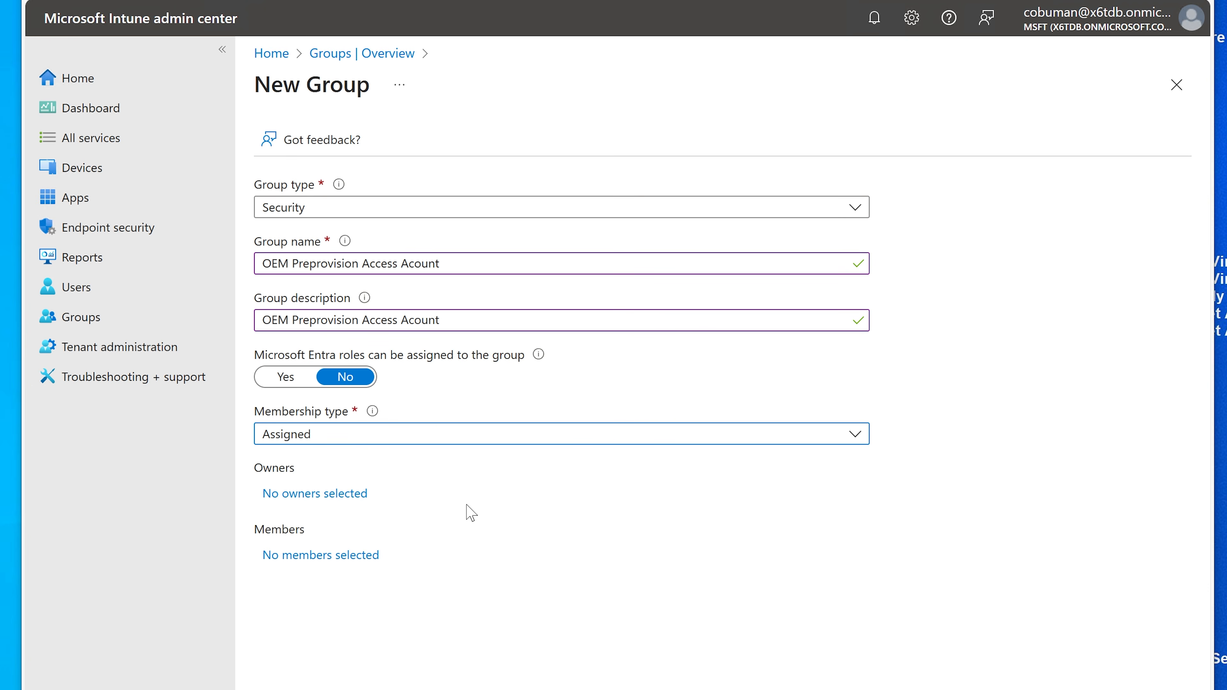
Step: Open the group's member picker listing 128 users, groups, devices and applications
left_click(317, 556)
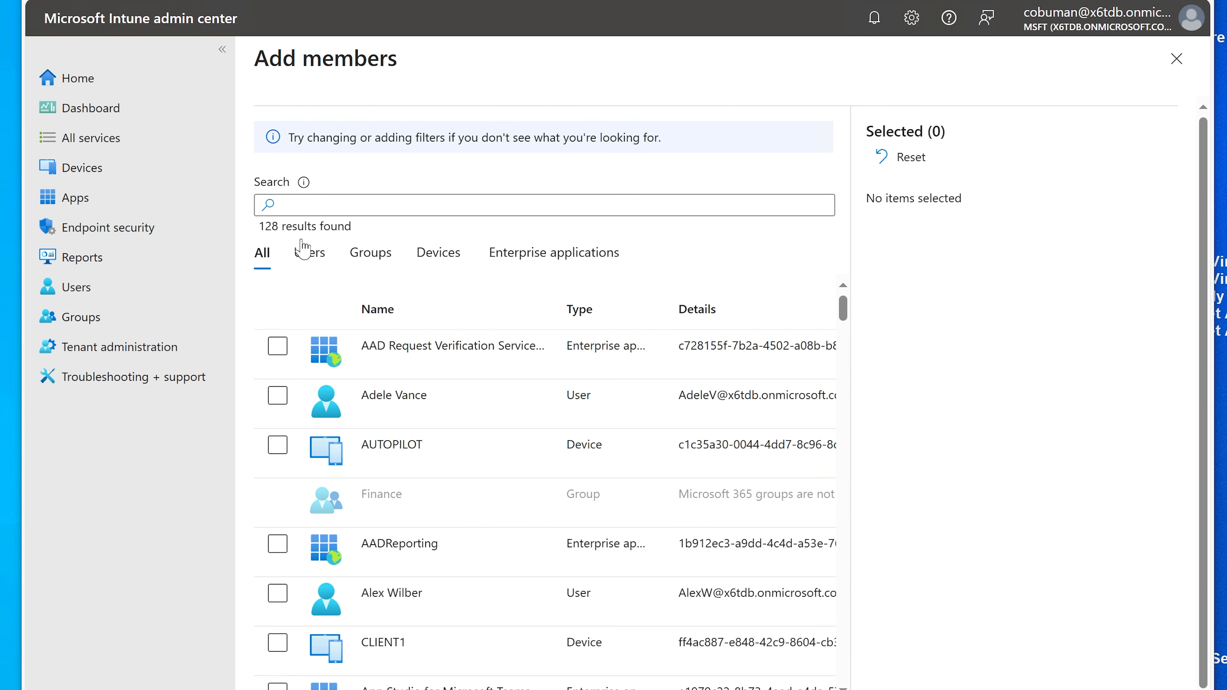
left_click(332, 208)
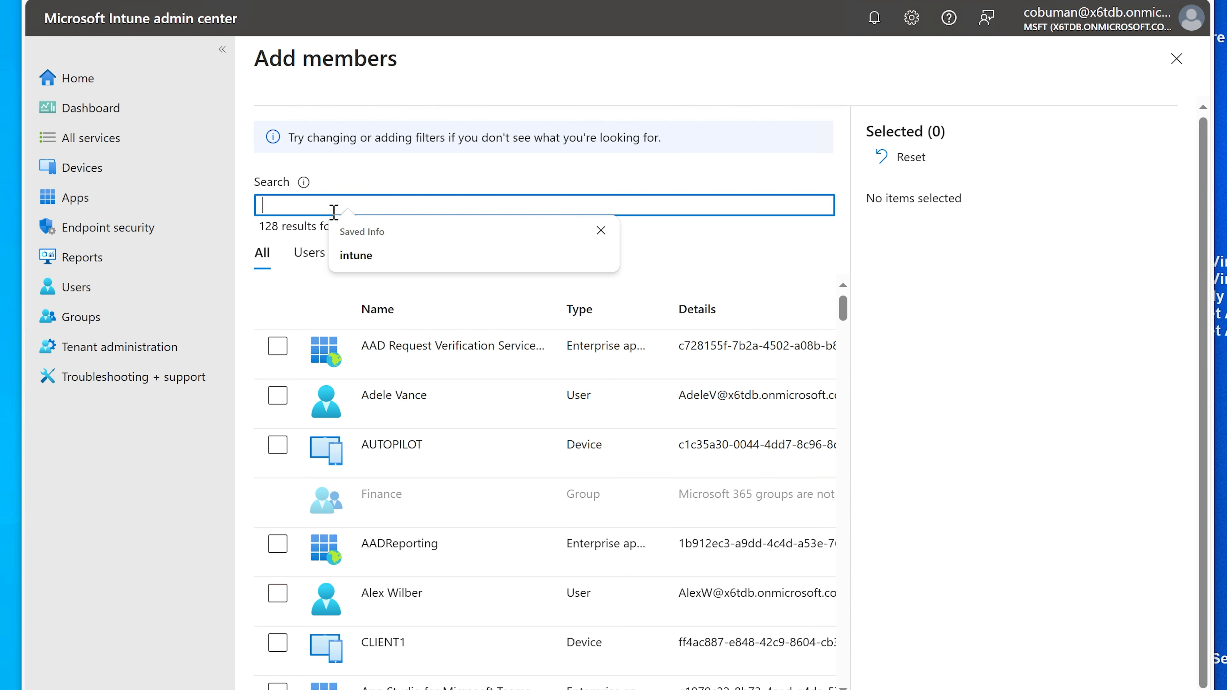
left_click(601, 231)
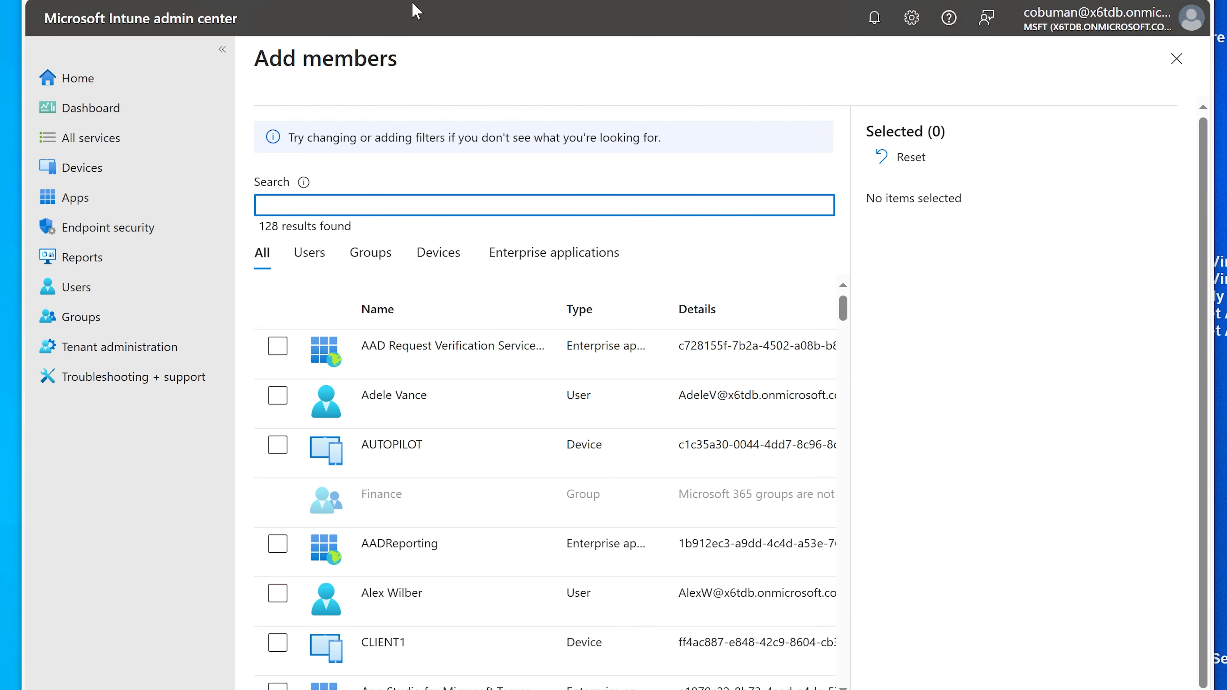
Step: Open the Microsoft 365 admin center (admin.microsoft.com) in a new browser tab
key("ctrl+t")
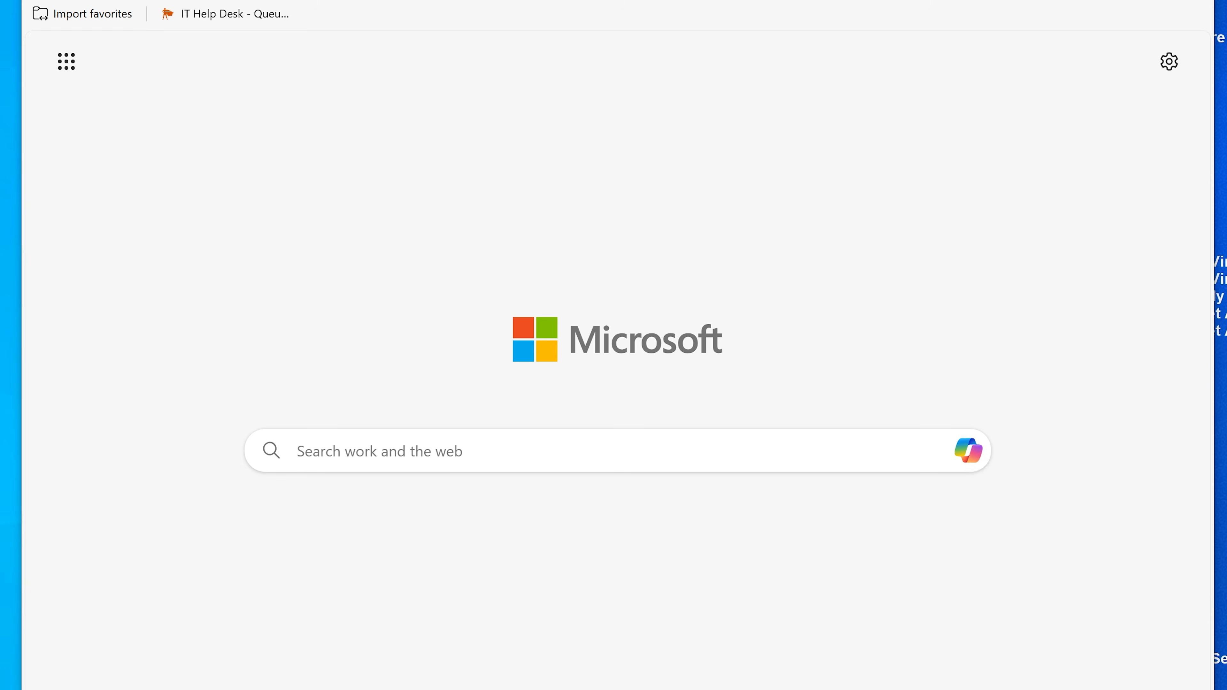
type("ad")
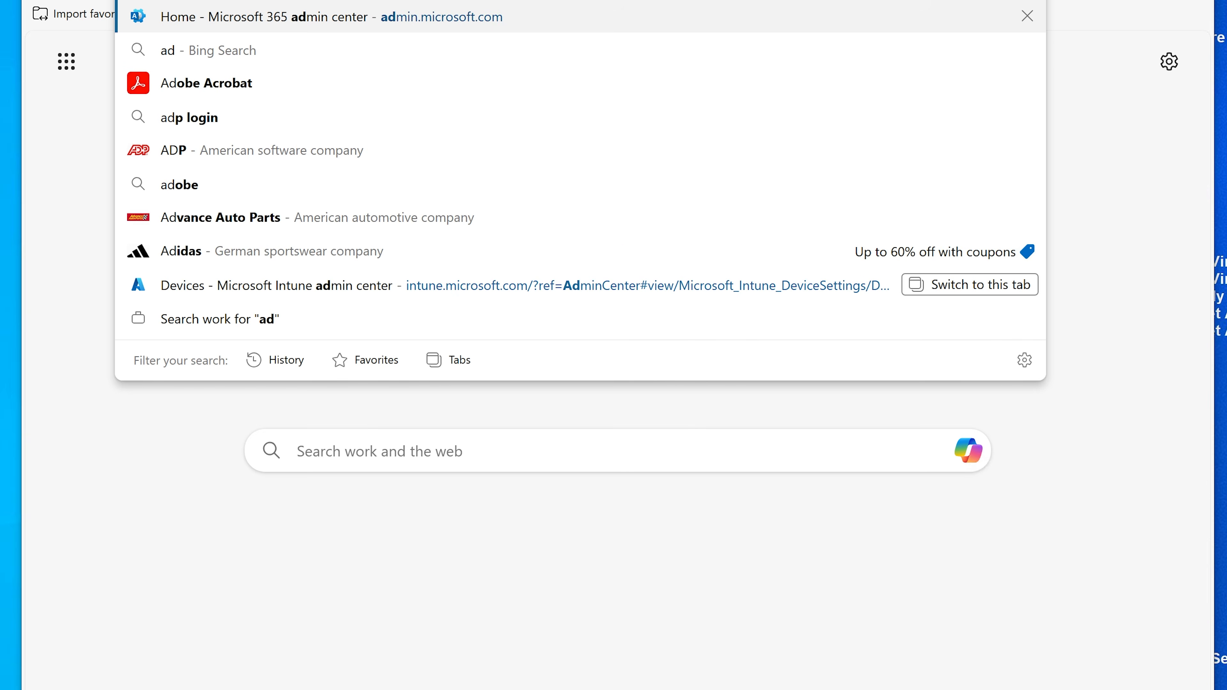
key("Return")
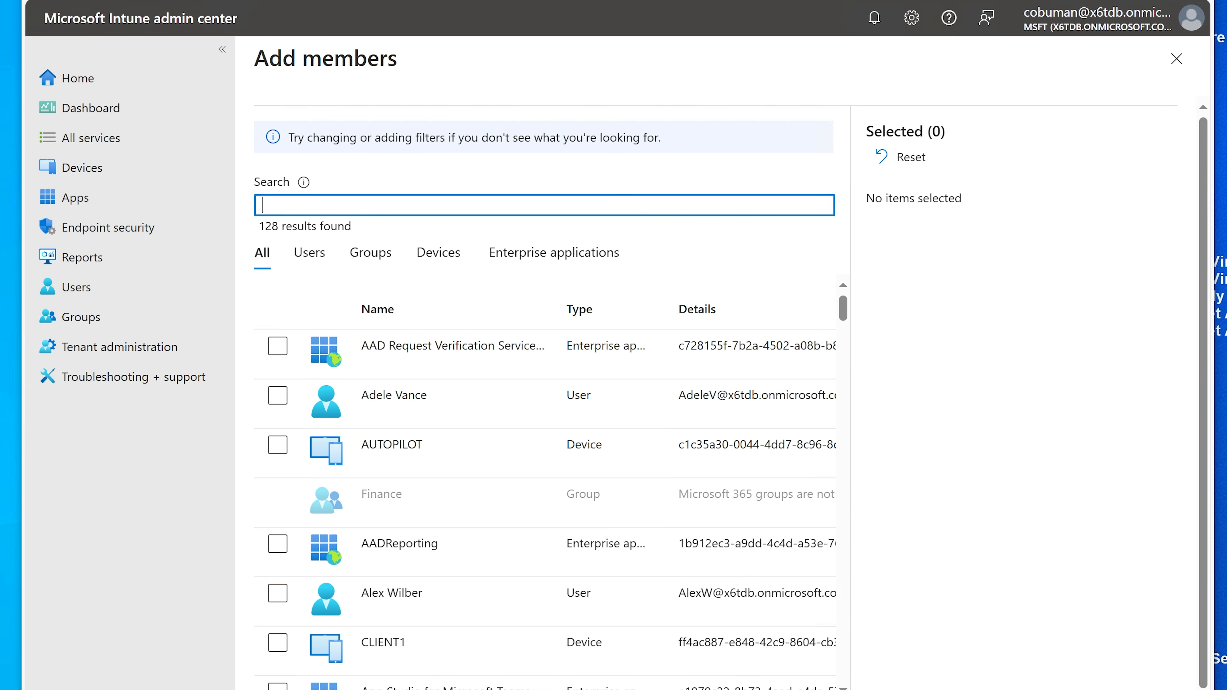
left_click(493, 1)
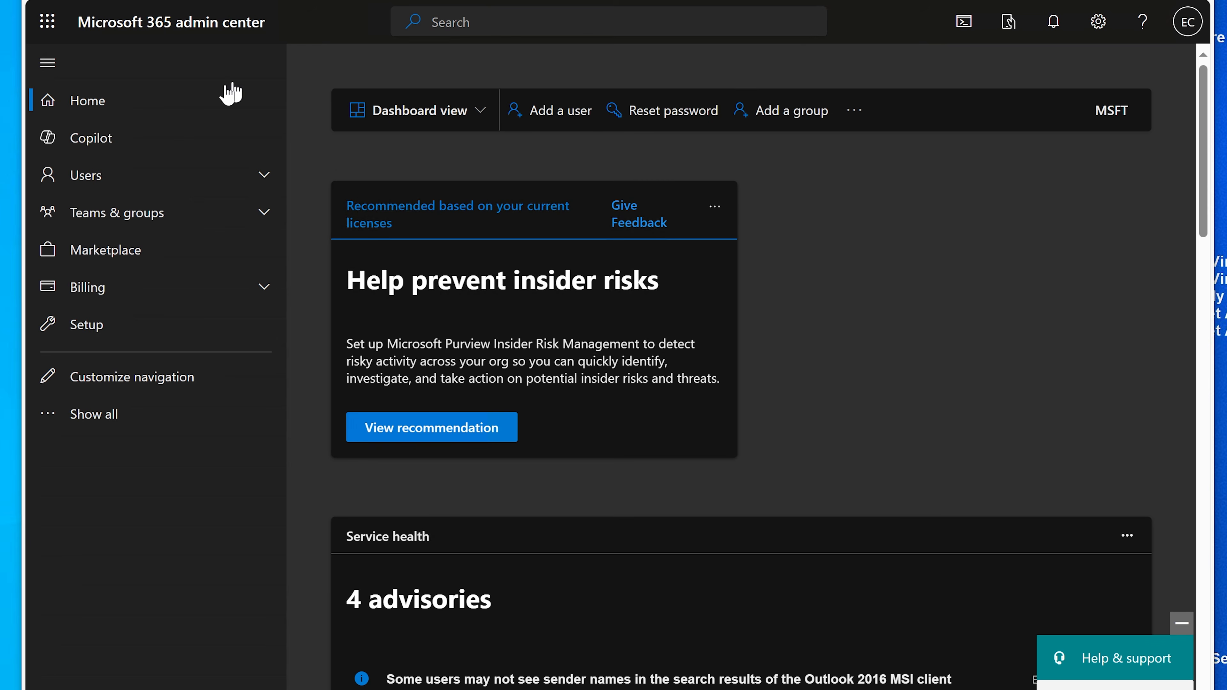
Step: Start adding a user with first and last name both 'Dell OEM'
left_click(82, 175)
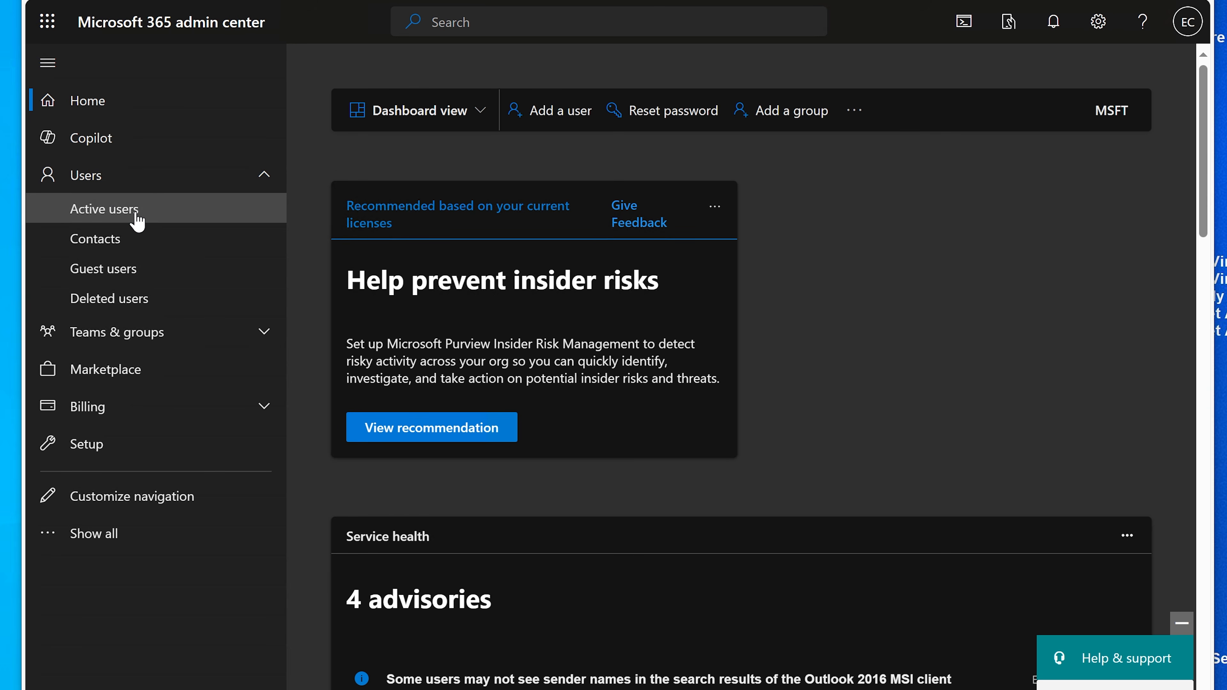
left_click(579, 111)
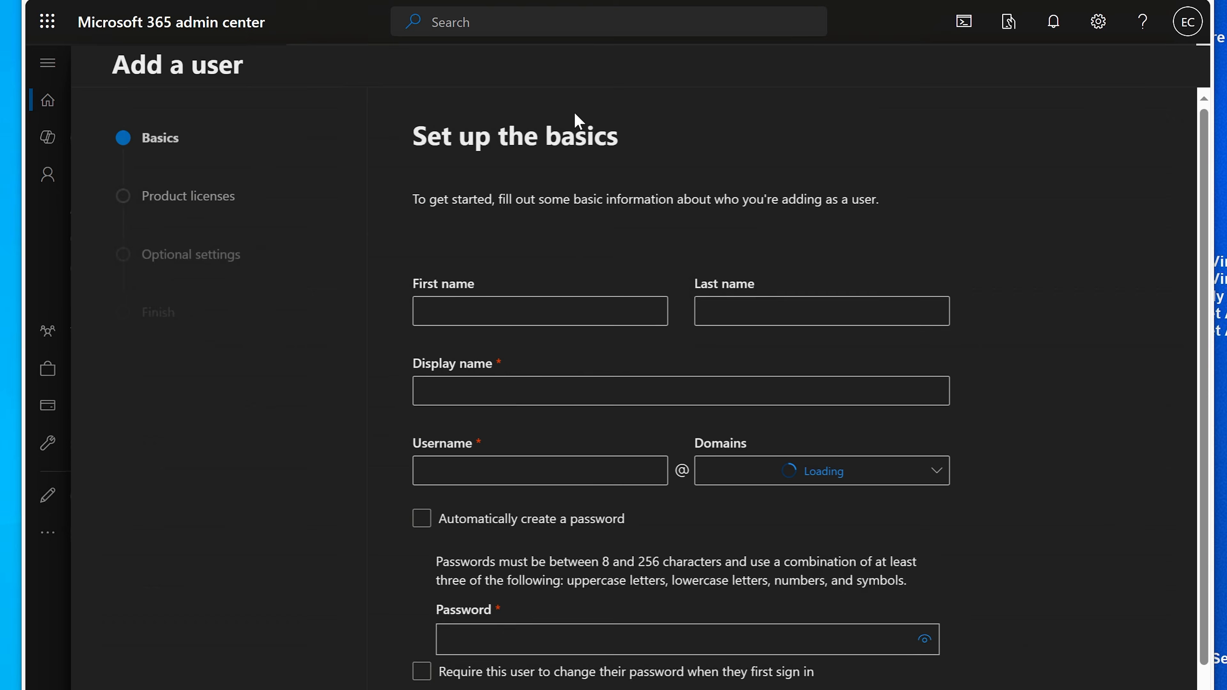
left_click(530, 310)
type("De")
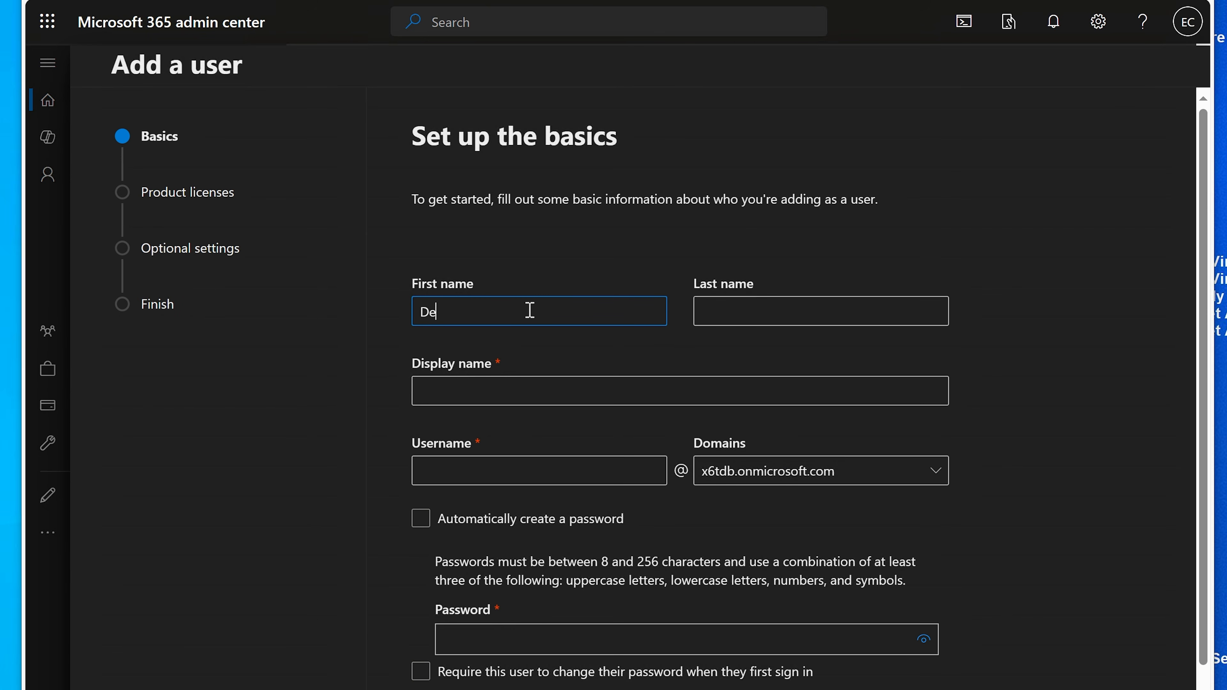
type("ll OEM")
key("ctrl+a")
key("ctrl+c")
key("Tab")
key("ctrl+v")
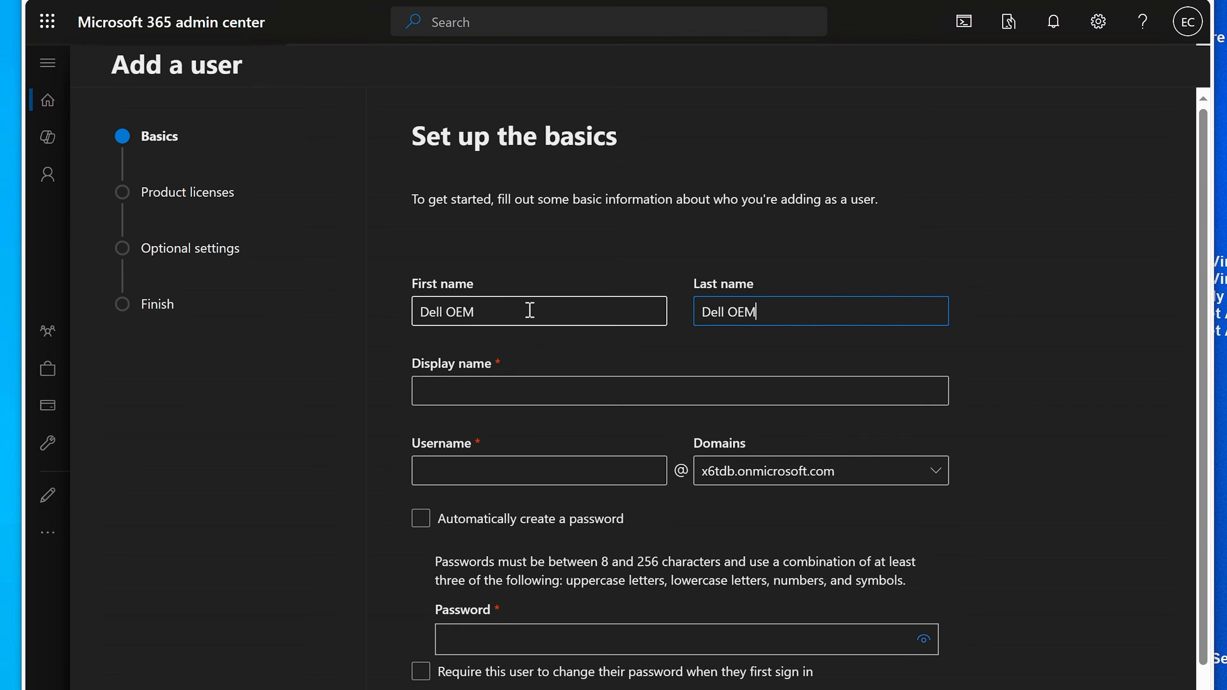
Step: Set the display name to 'Dell OEM' and the username to 'delloem'
left_click(540, 387)
key("ctrl+v")
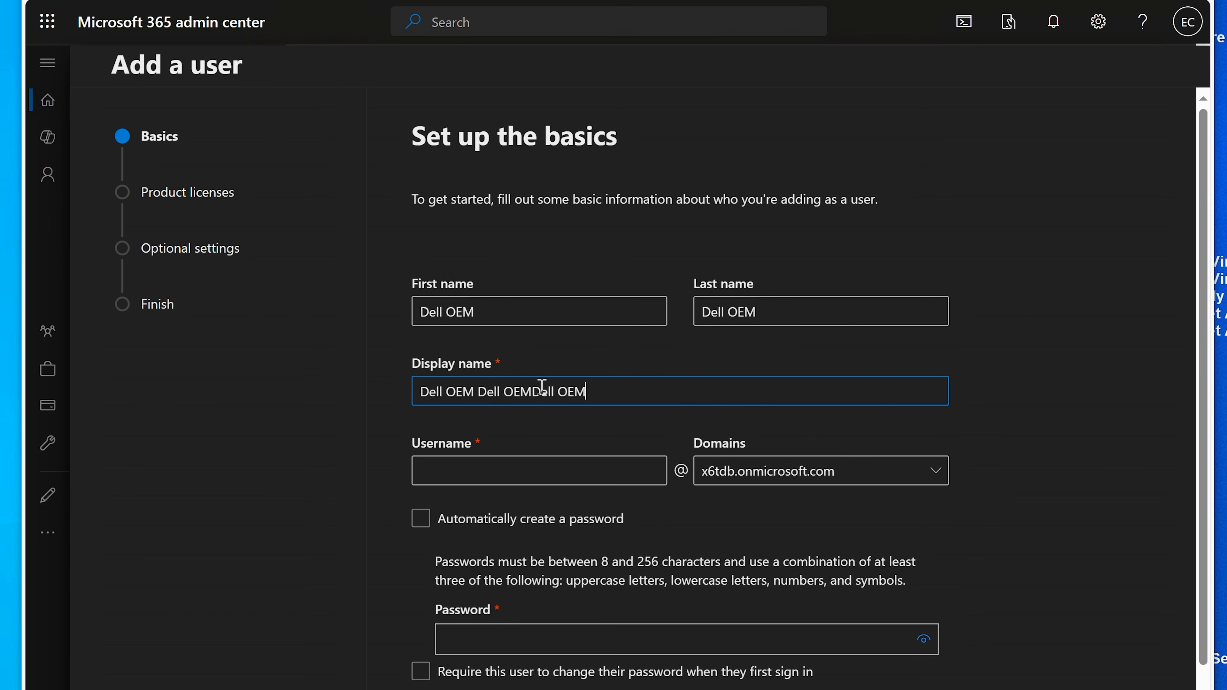
left_click_drag(590, 390, 486, 381)
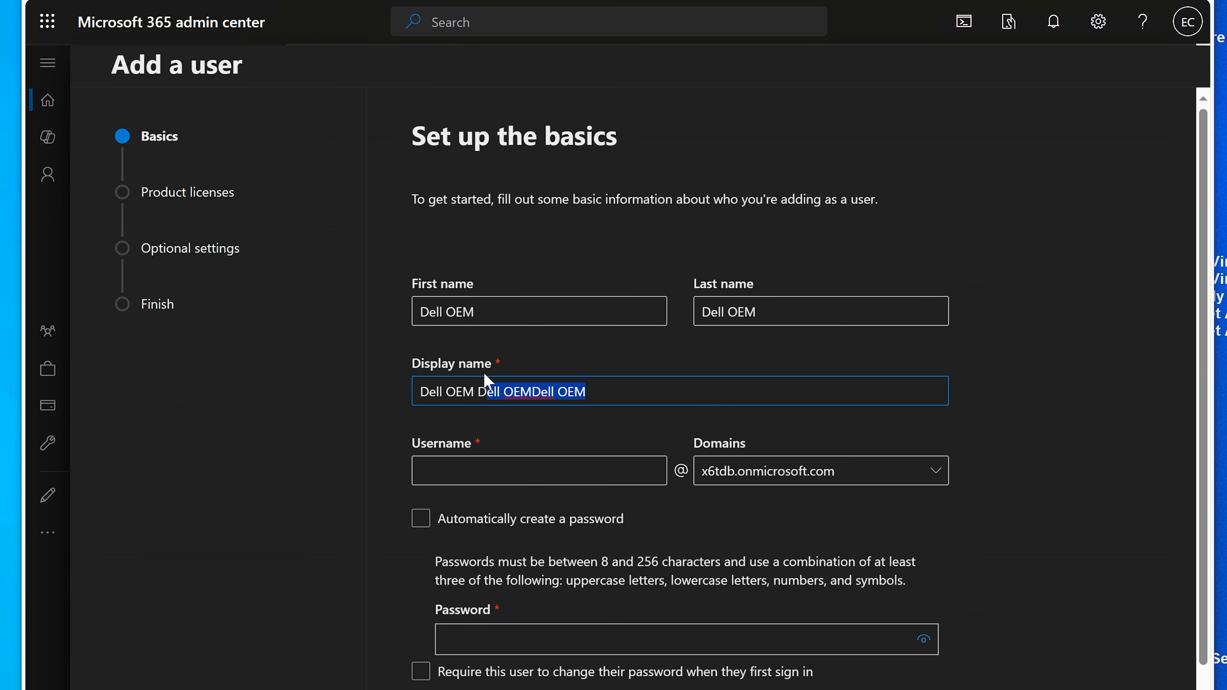
key("BackSpace")
key("Tab")
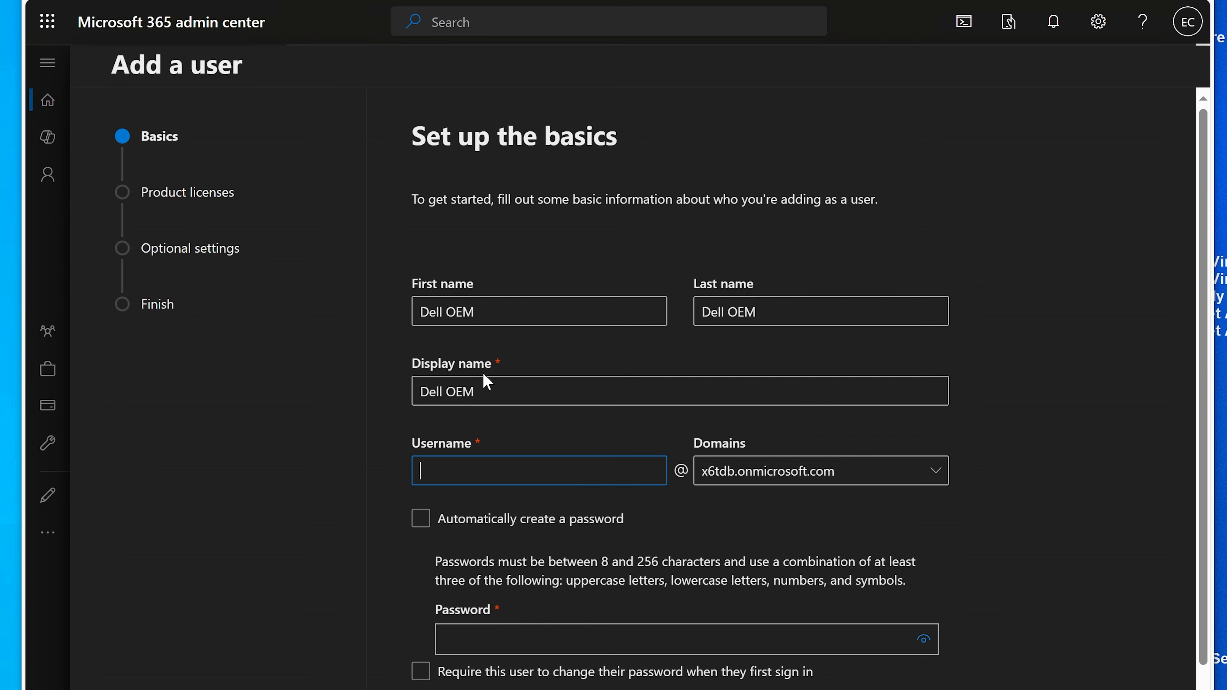
type("delloem")
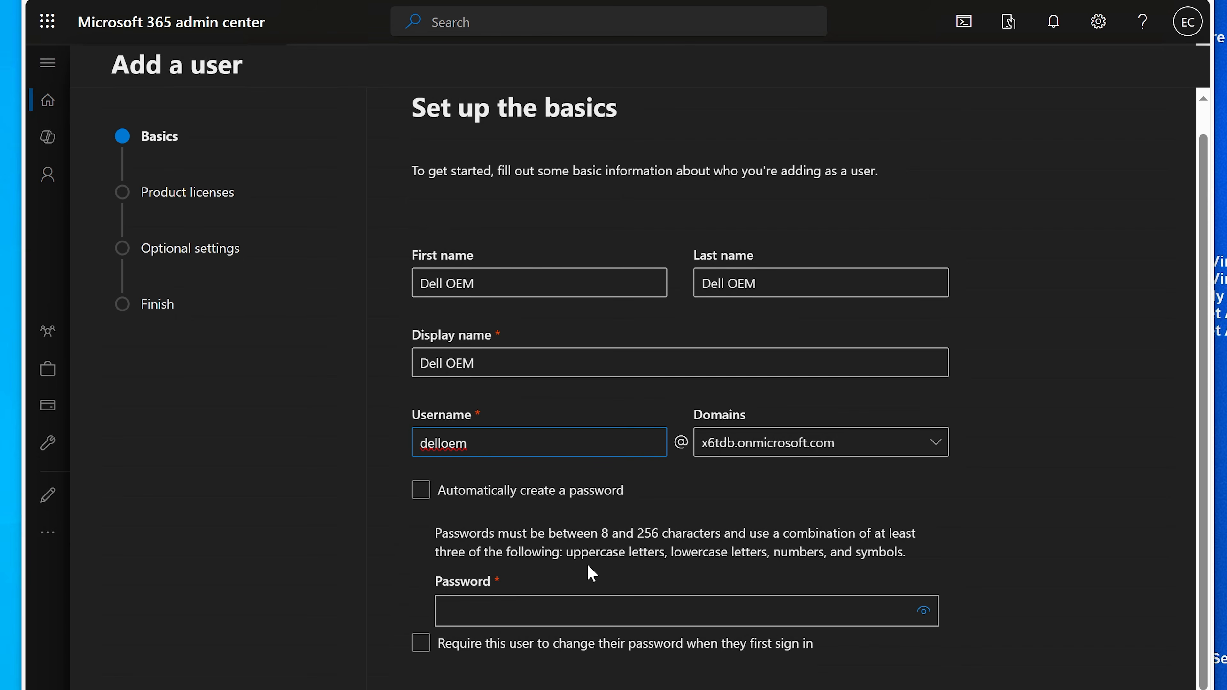
Step: Auto-generate the password, create the user without a product license, and close the wizard
left_click(421, 518)
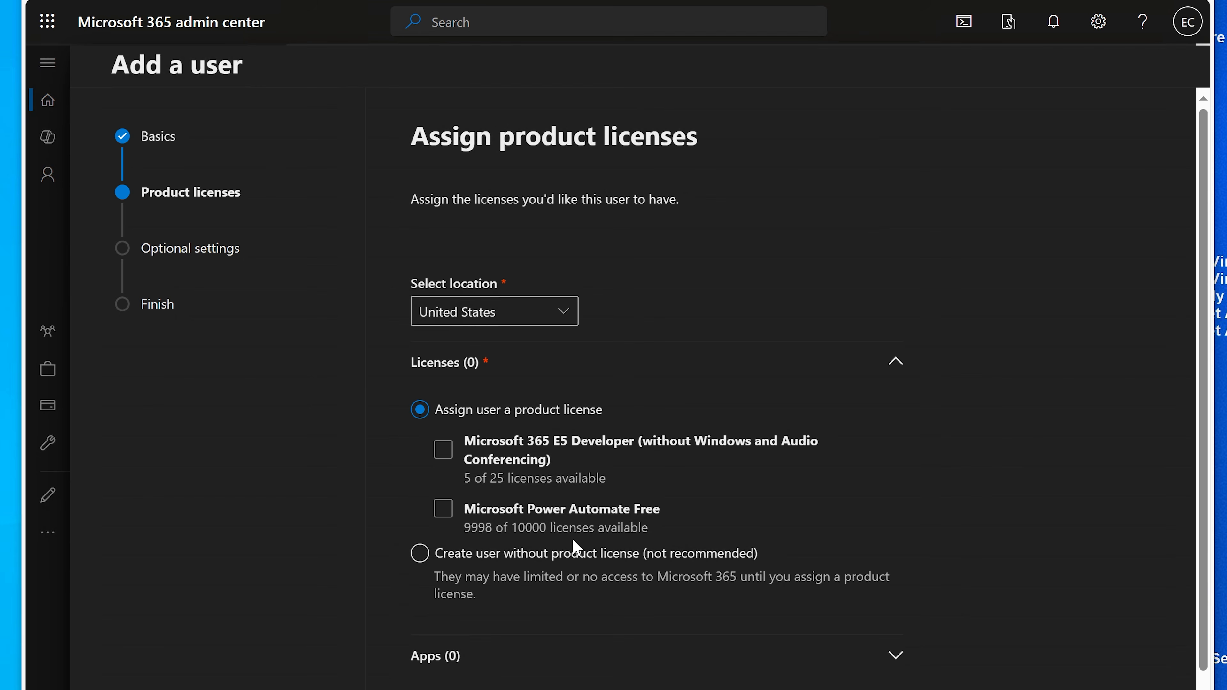
scroll(573, 541, "down", 1)
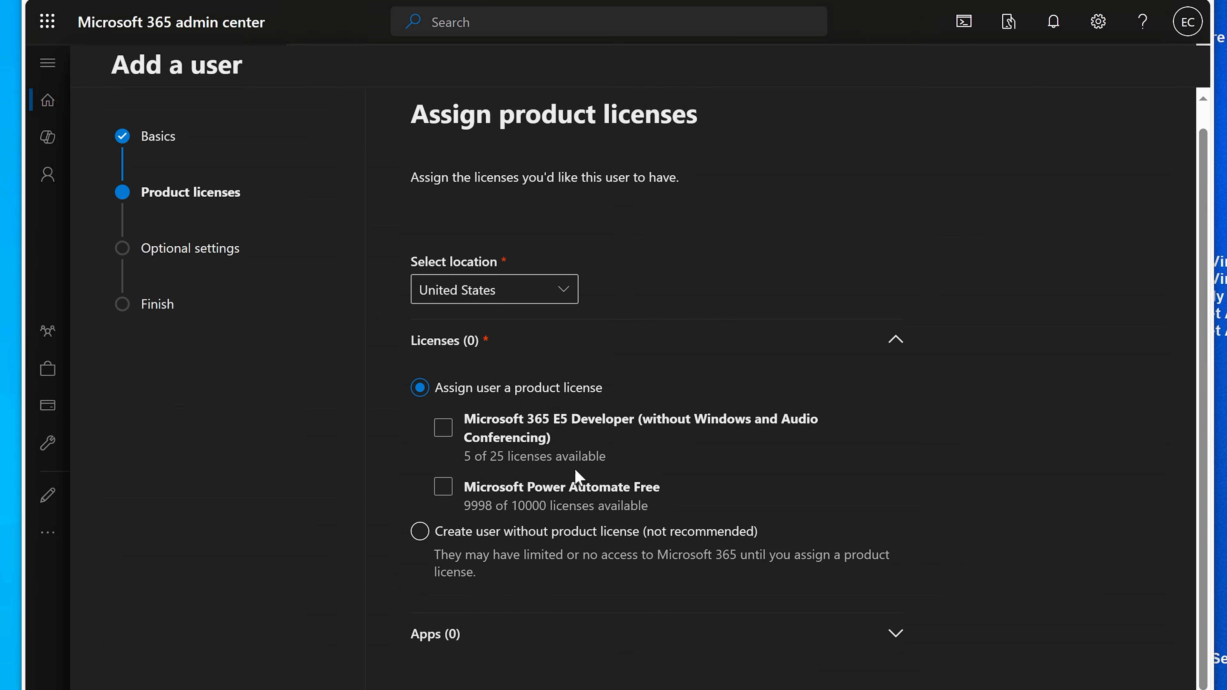
left_click(598, 542)
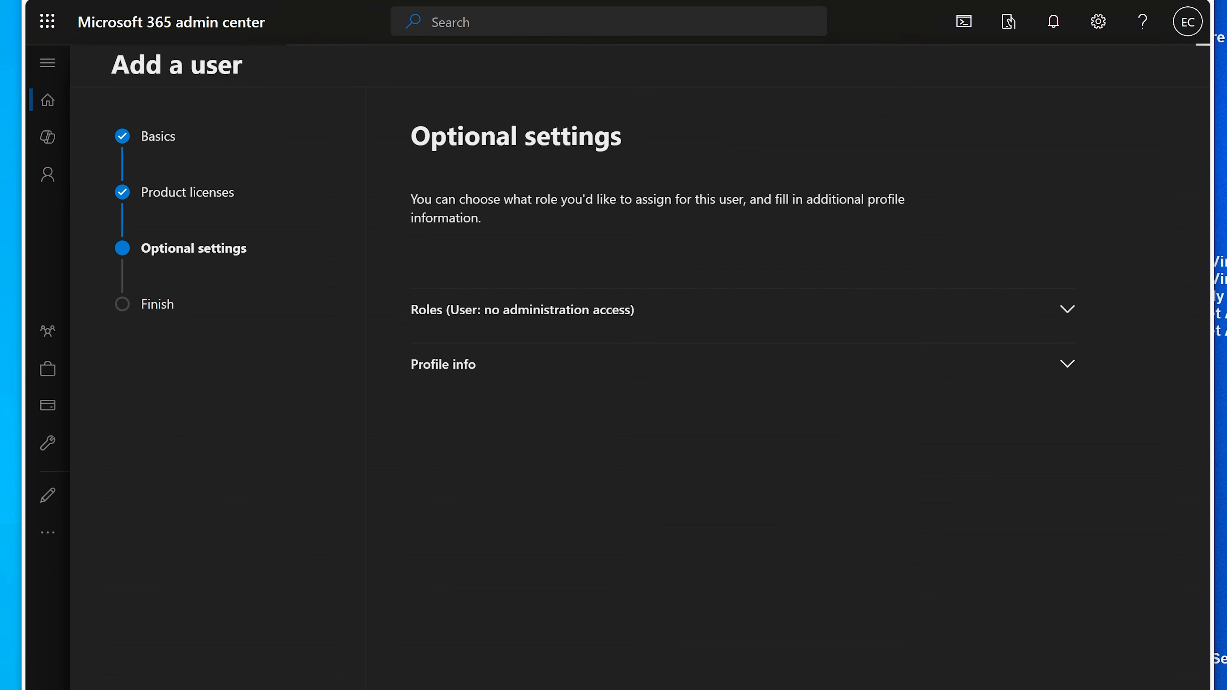
scroll(692, 484, "down", 1)
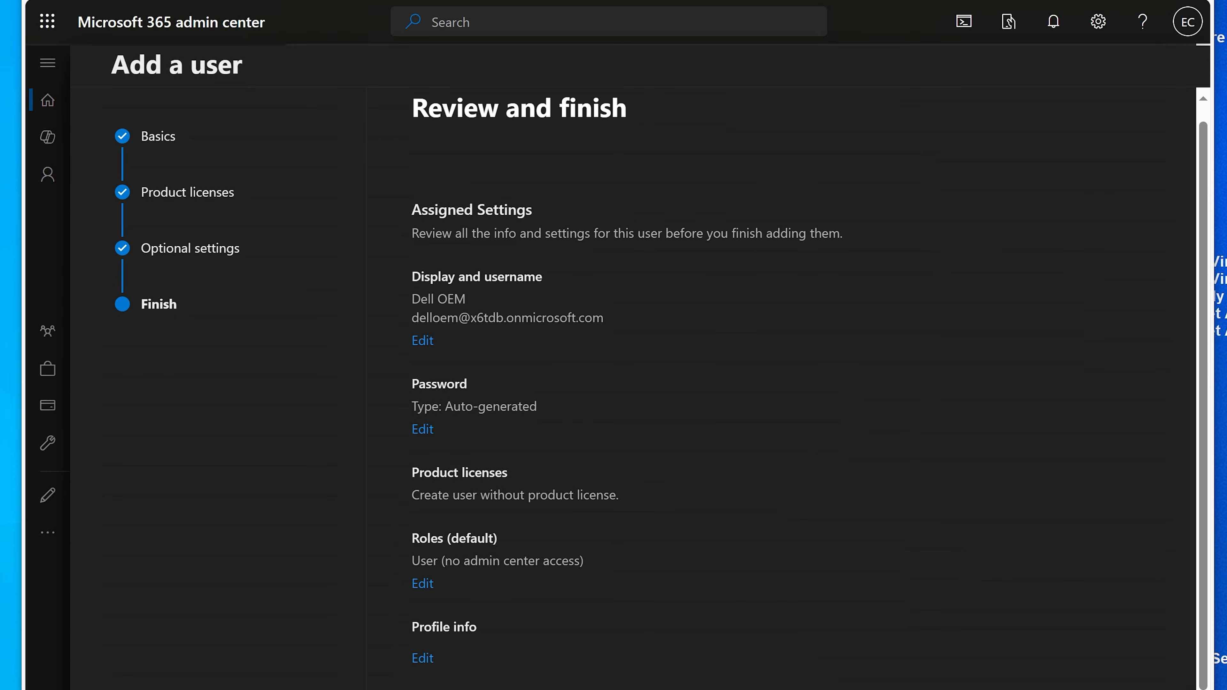
scroll(578, 460, "down", 7)
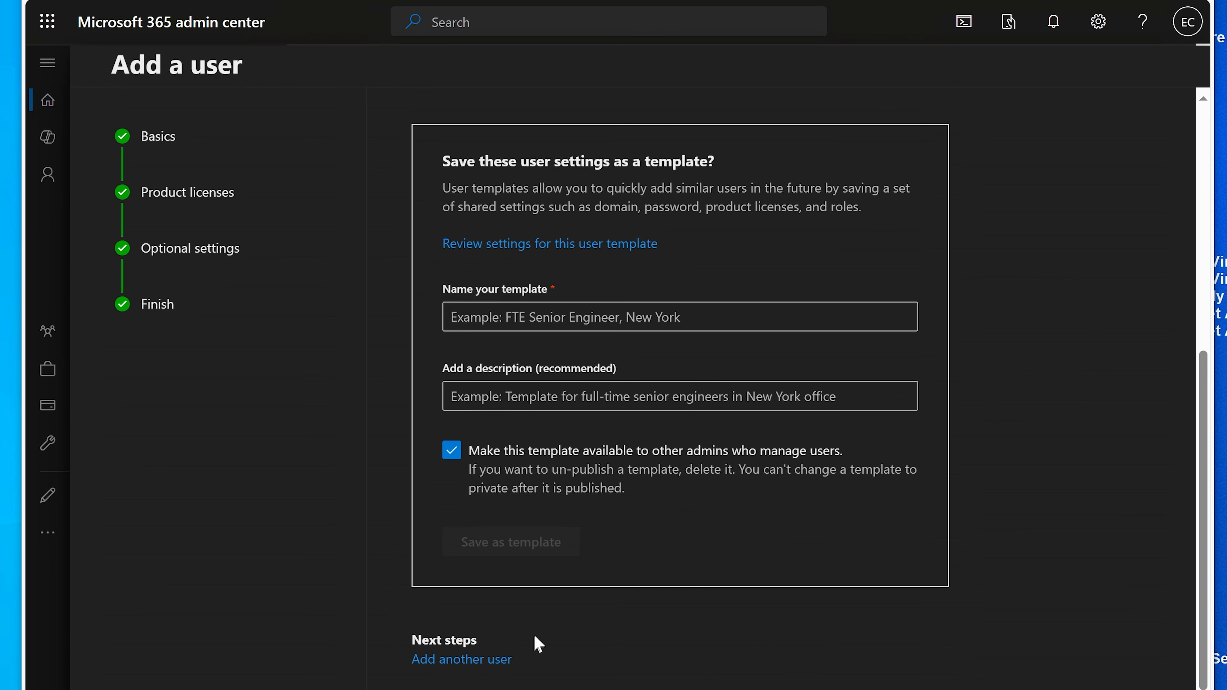
left_click(459, 689)
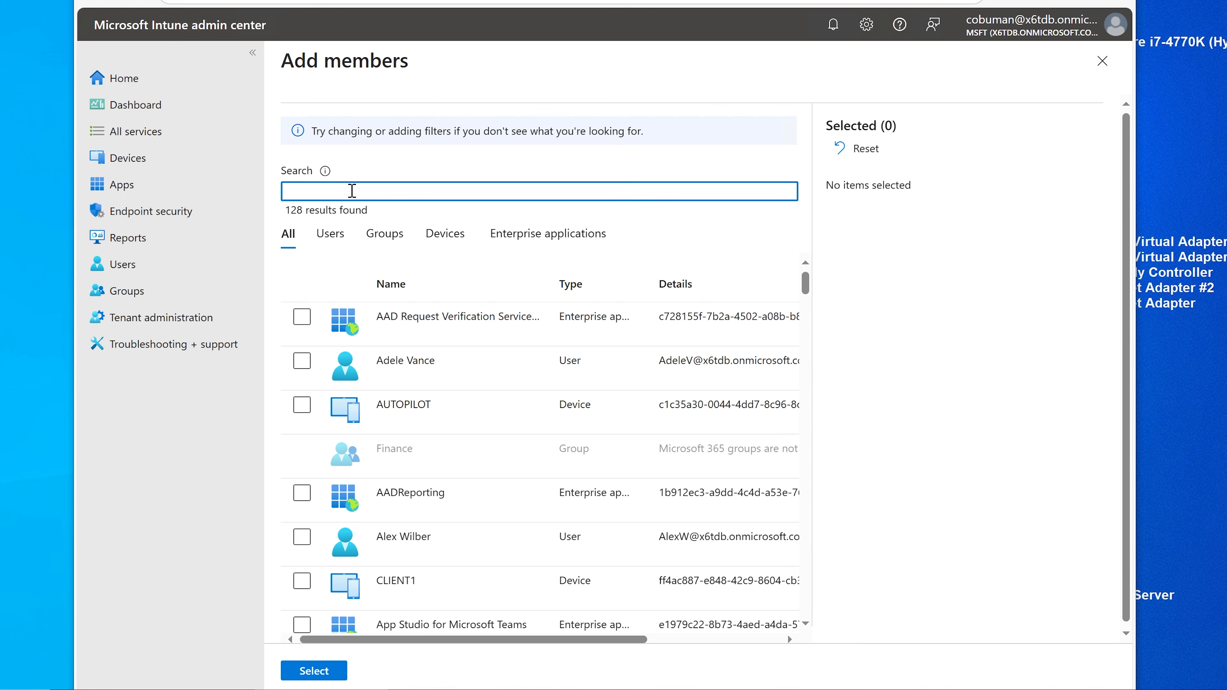
Step: Select the Dell OEM user as the only member and create the security group
type("dell")
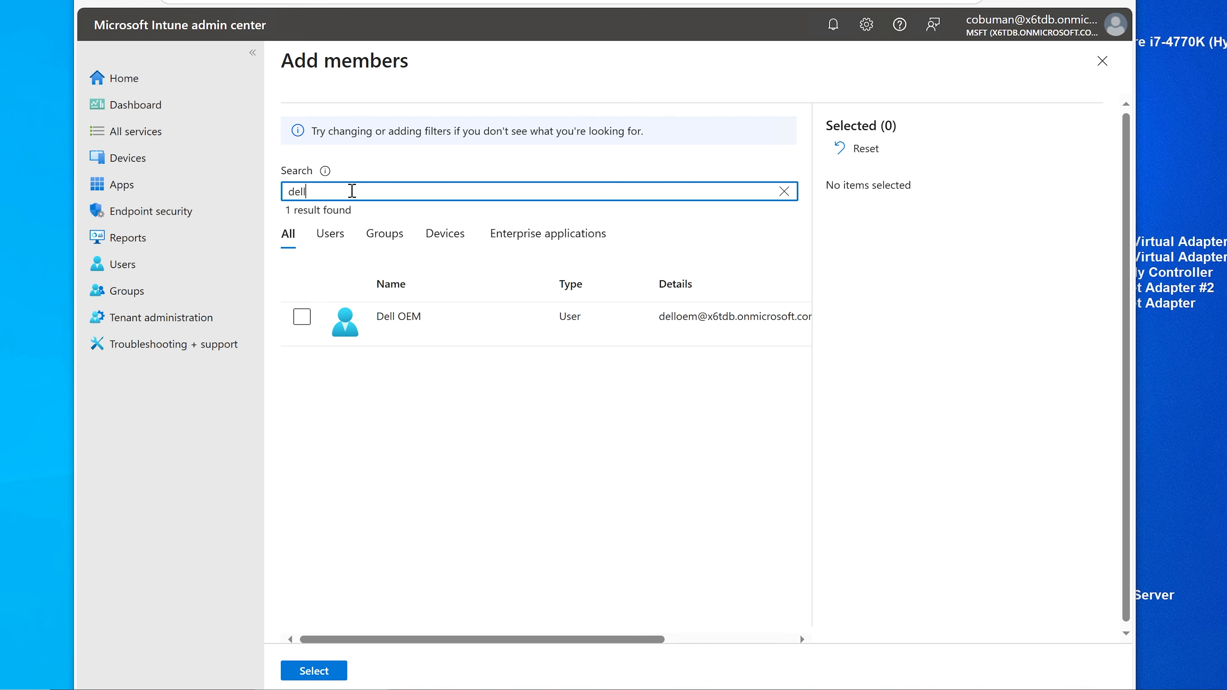
left_click(303, 317)
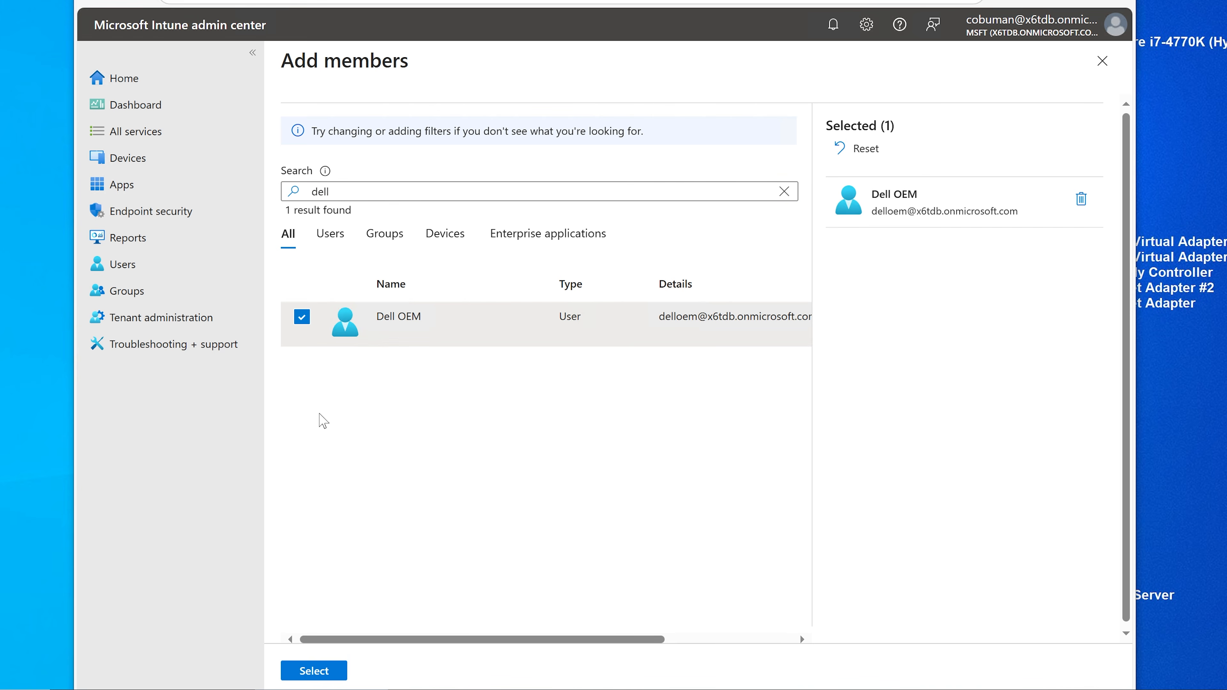
left_click(325, 676)
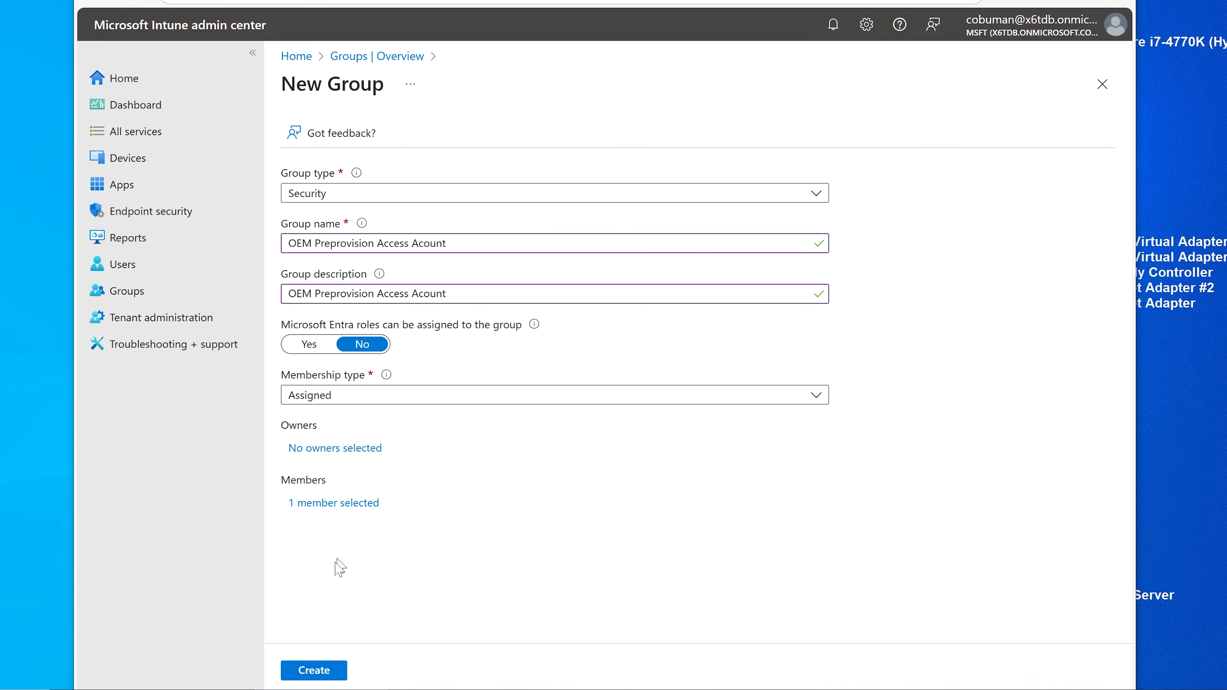
left_click(320, 670)
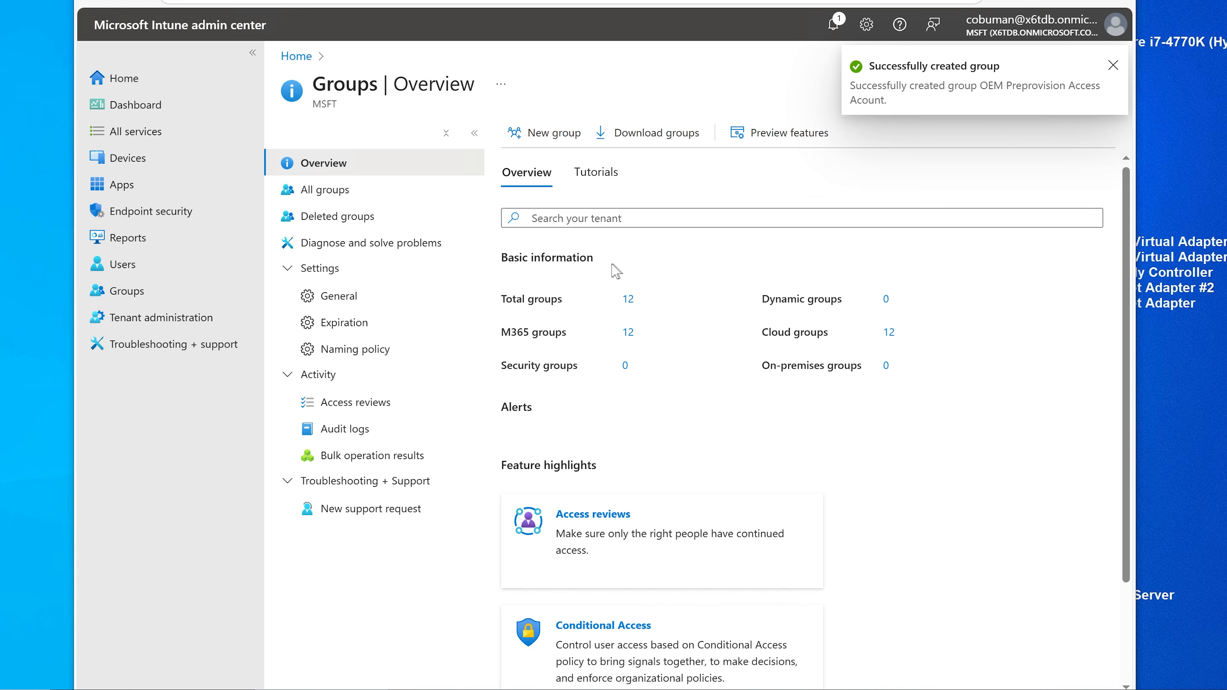
Step: Start another new group, dismiss the creation notice, and keep Security type
left_click(541, 132)
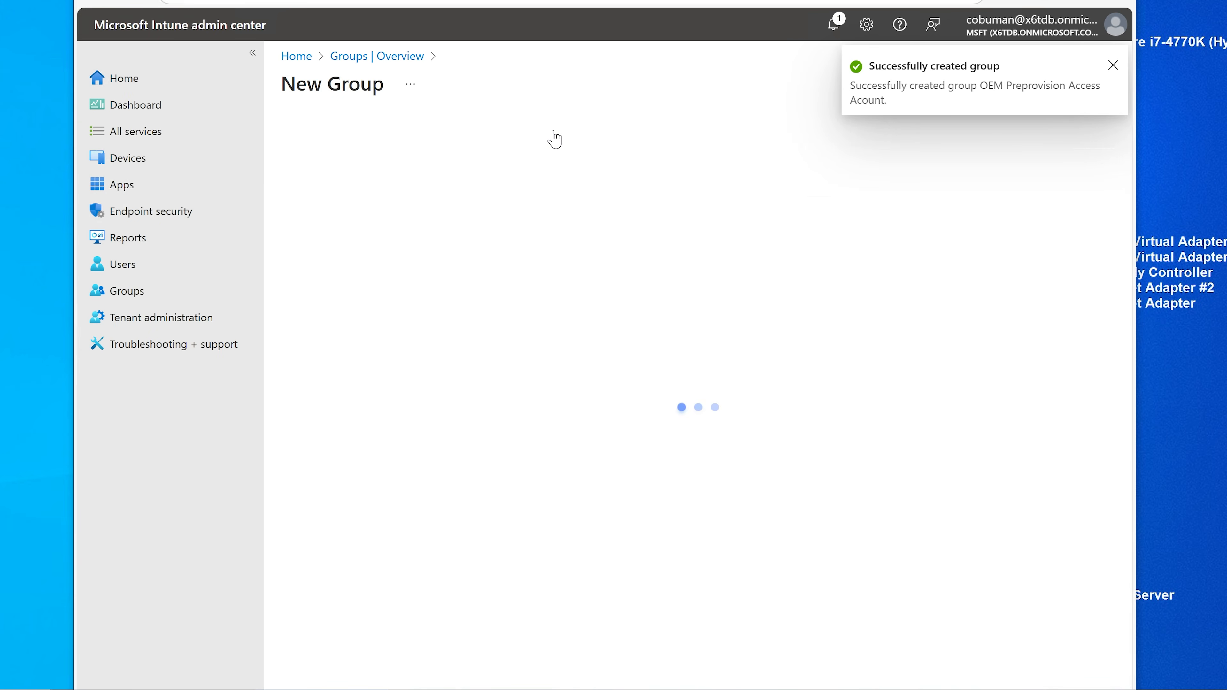
left_click(1113, 65)
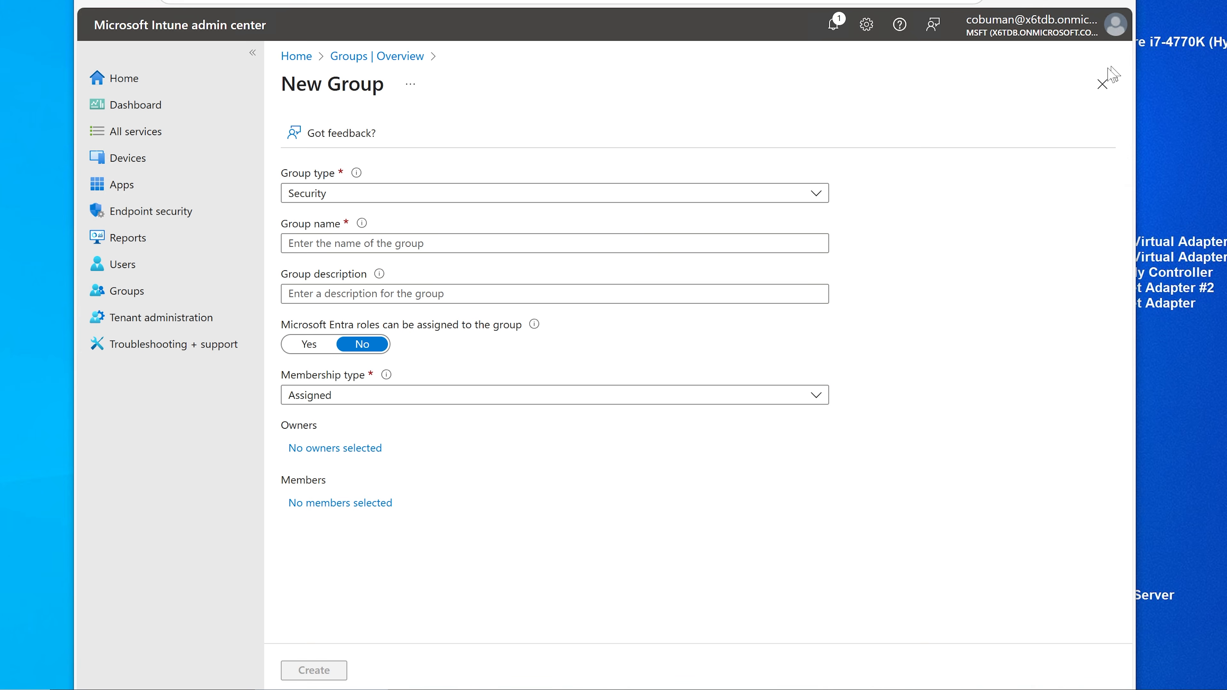
left_click(458, 195)
left_click(458, 194)
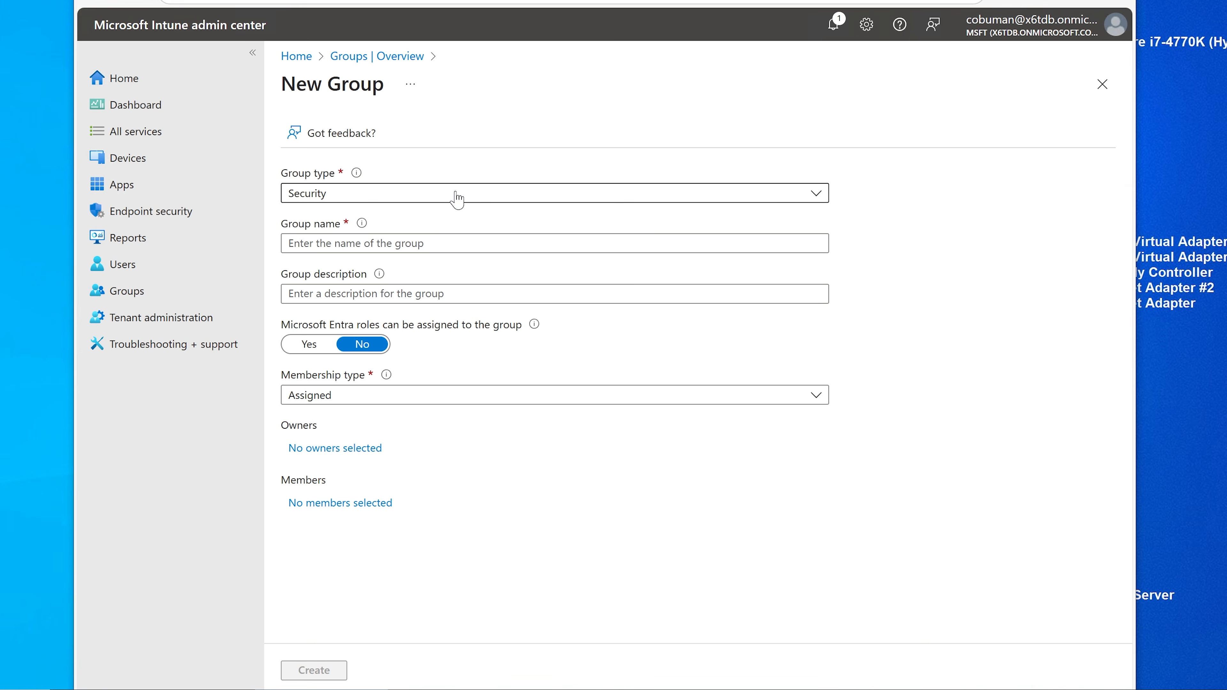
Step: Enter 'intune Autopilot Preprovisioning' as the group name and copy it into the description
left_click(412, 237)
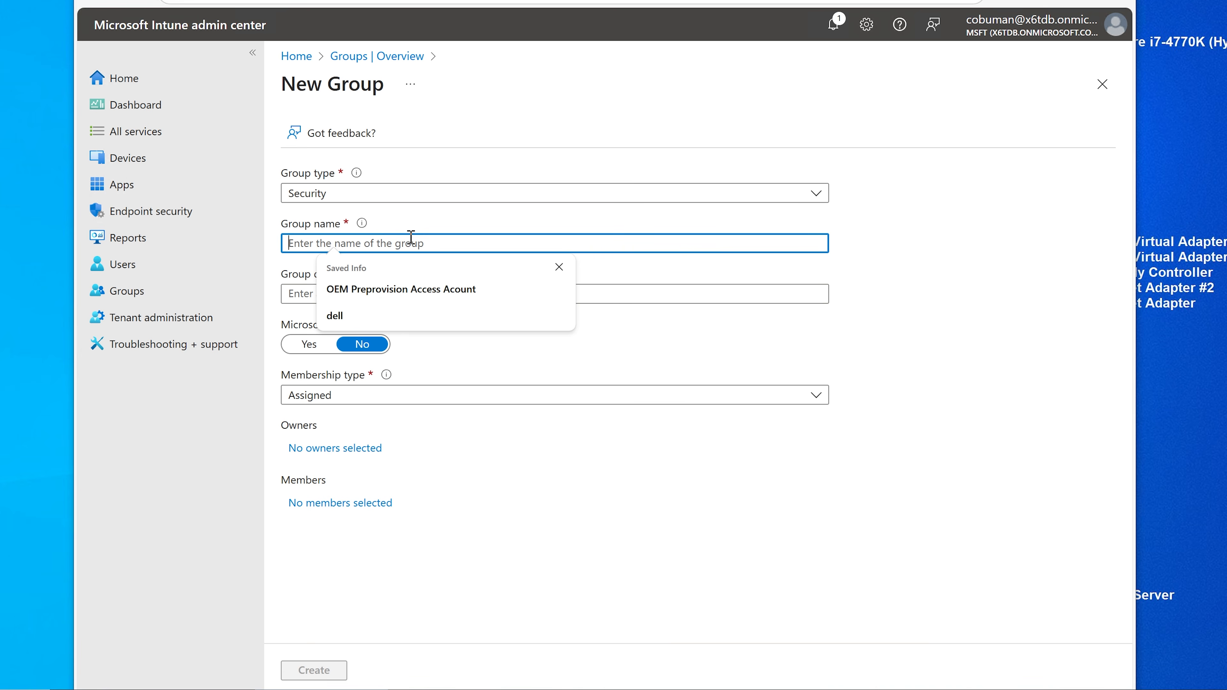
type("Pre")
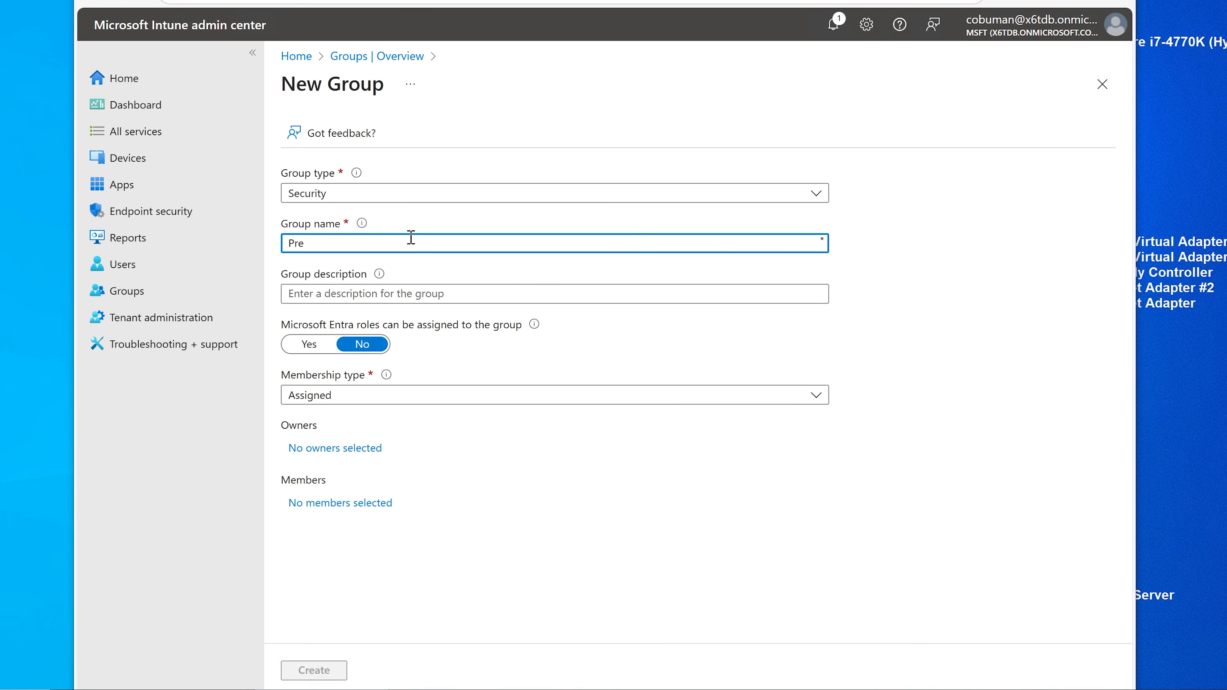
key("BackSpace")
key("BackSpace")
key("BackSpace")
type("Intune")
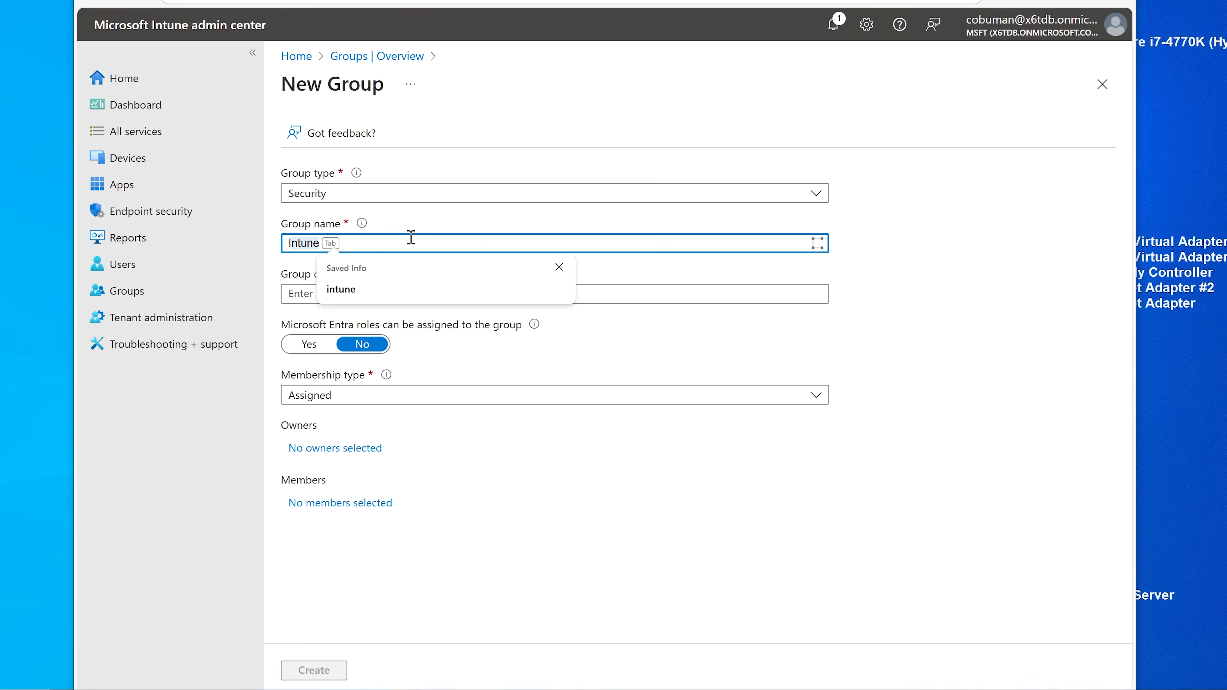
key("Tab")
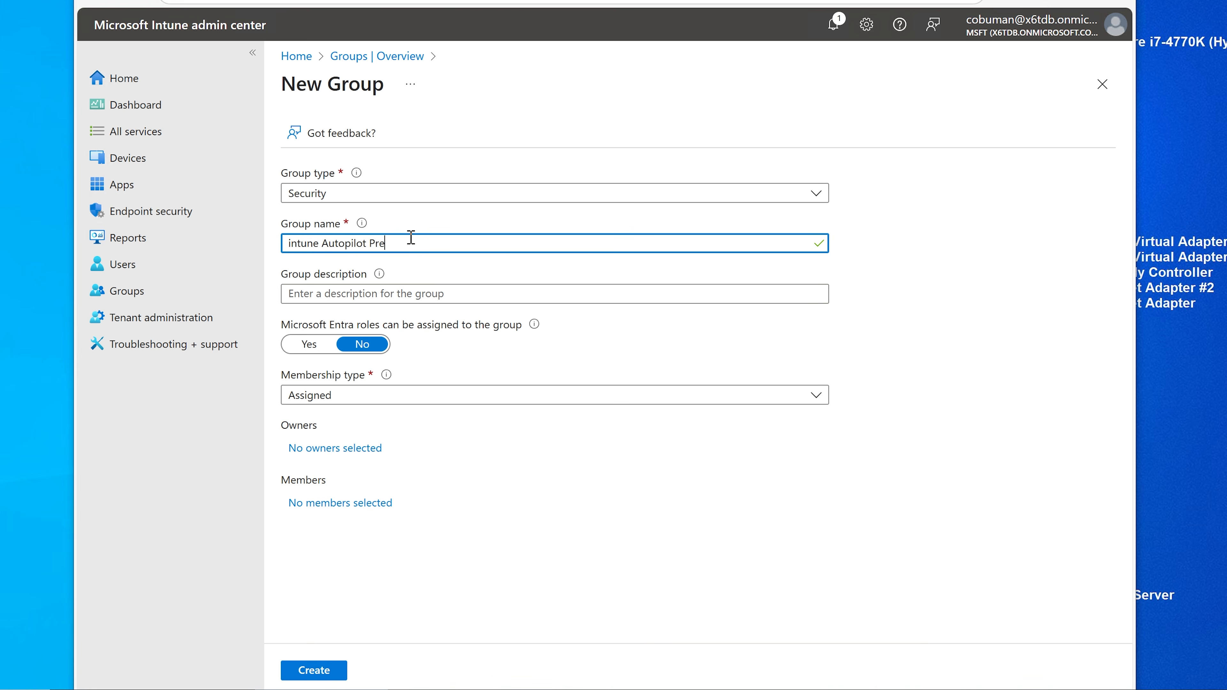
type("Autopilot Preprovisioning")
key("ctrl+a")
key("ctrl+c")
key("Tab")
key("ctrl+v")
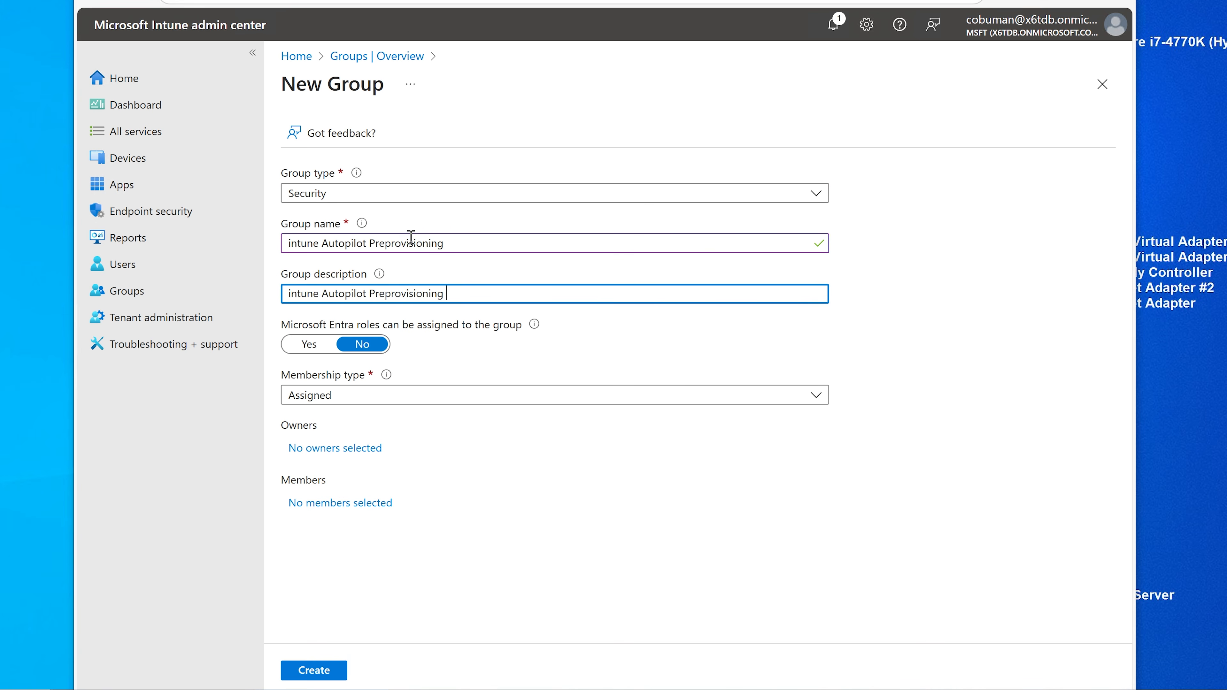
left_click(472, 246)
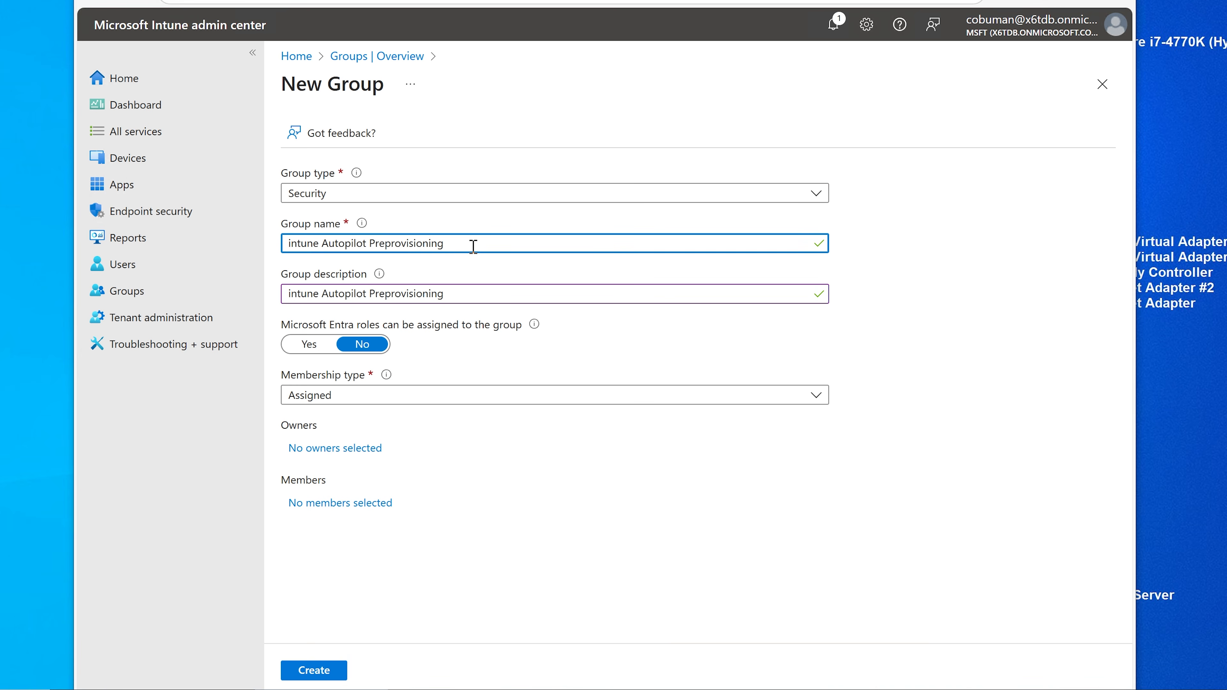
type("Accou")
key("BackSpace")
Step: Set Intune Provisioning Client as the group's sole owner
left_click(357, 449)
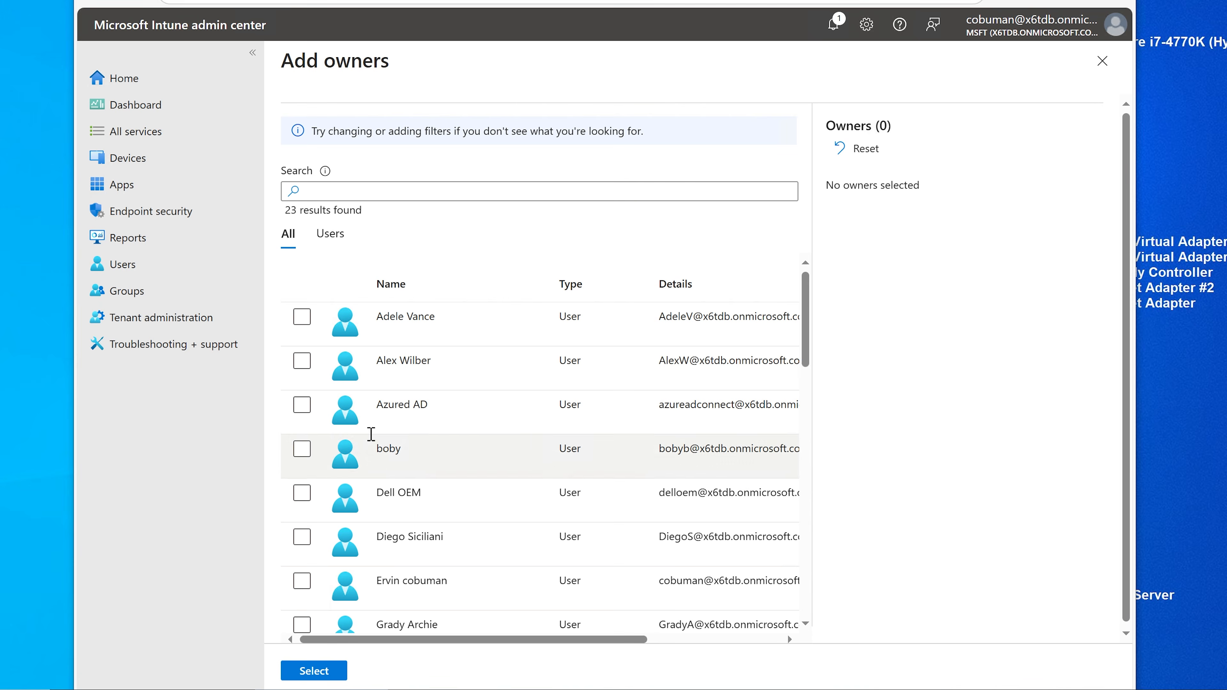
left_click(449, 186)
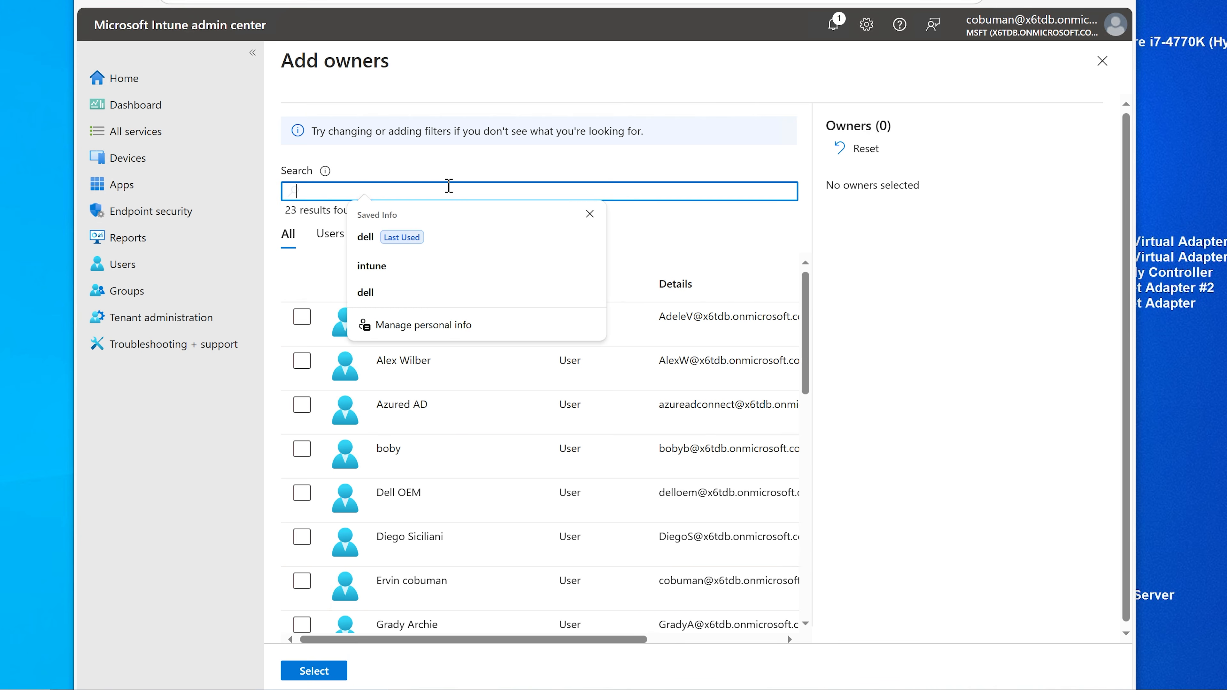
type("int")
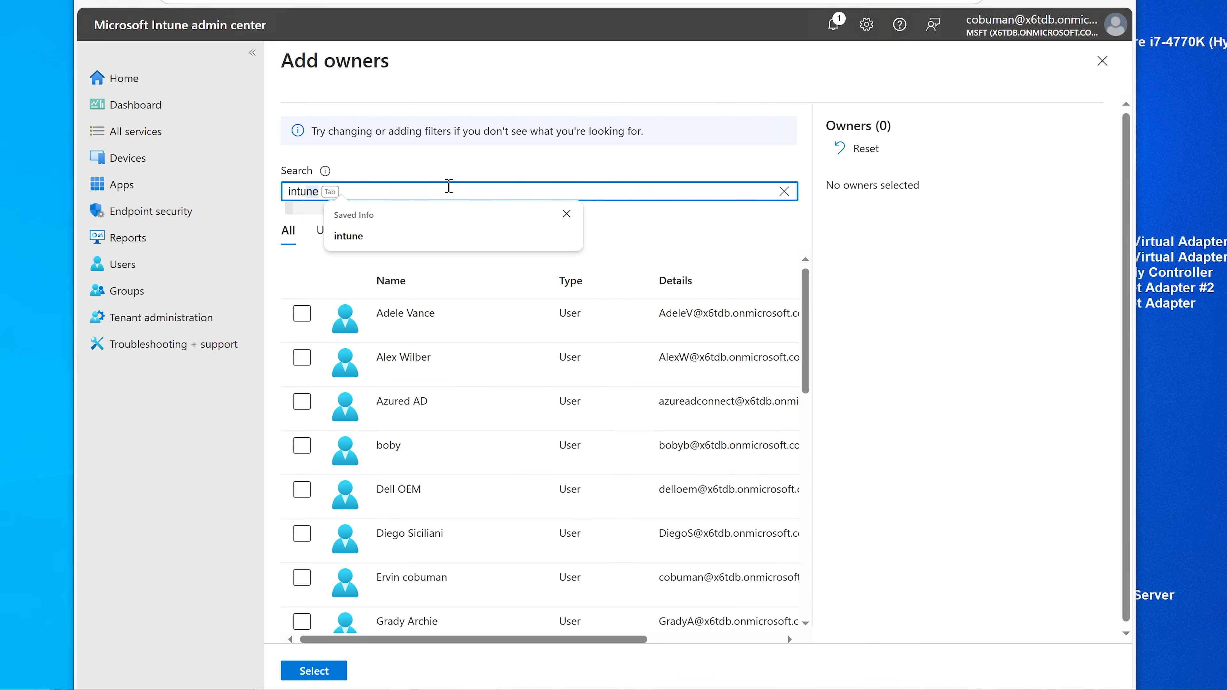
key("Tab")
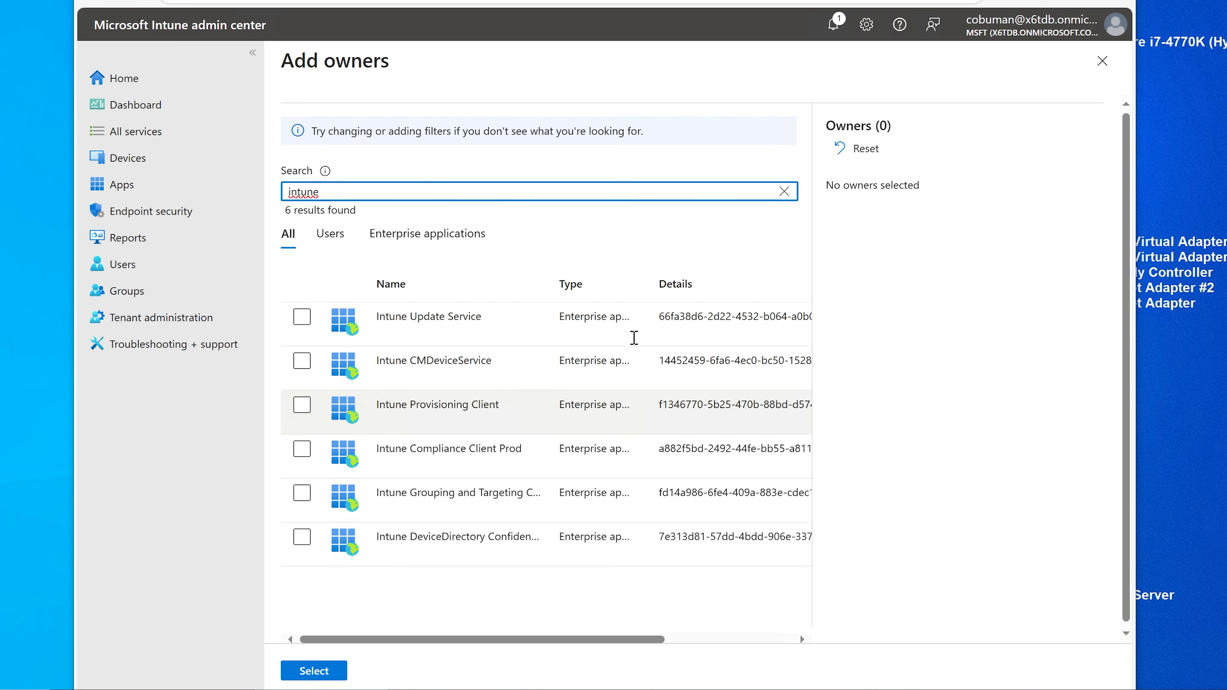
left_click_drag(649, 284, 713, 284)
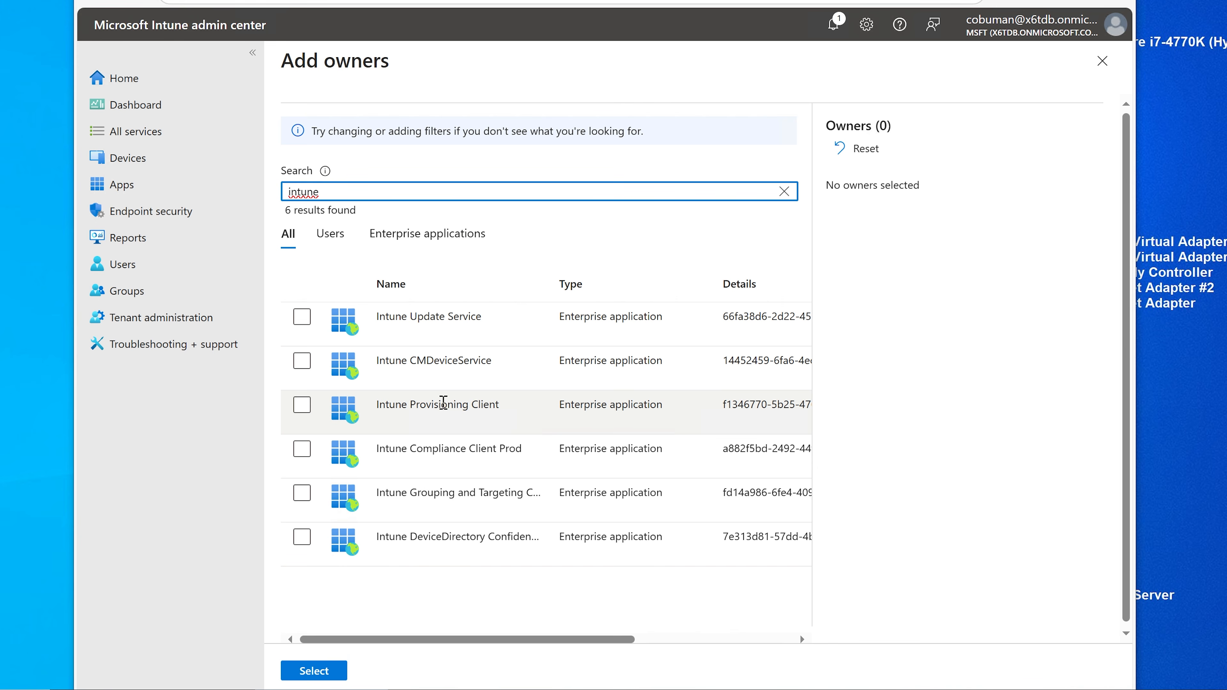
left_click(303, 407)
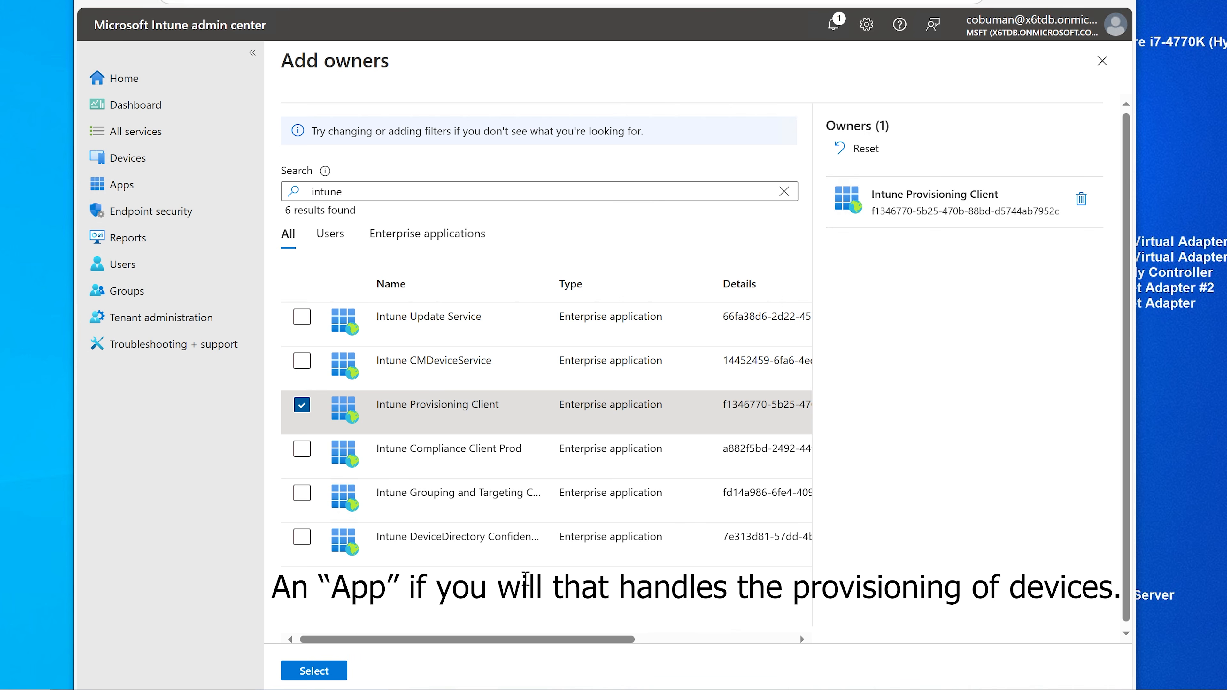
left_click(329, 674)
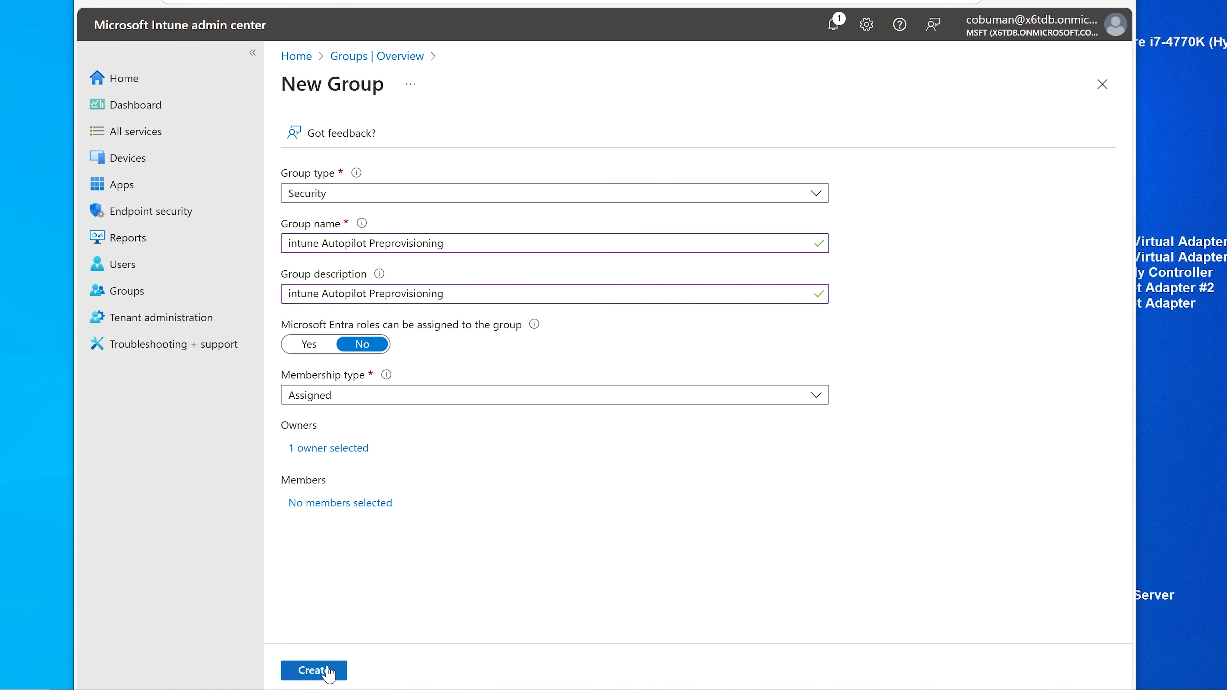
Step: Create the intune Autopilot Preprovisioning group and open Windows Autopilot device preparation policies
left_click(328, 669)
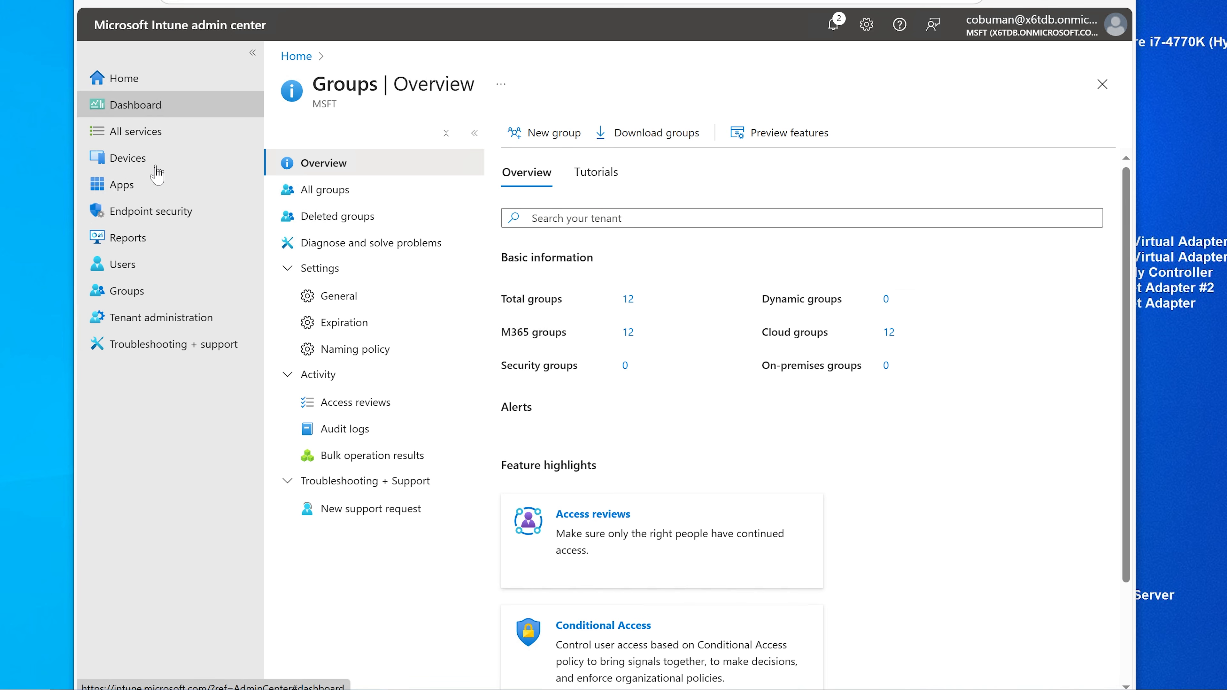
left_click(124, 167)
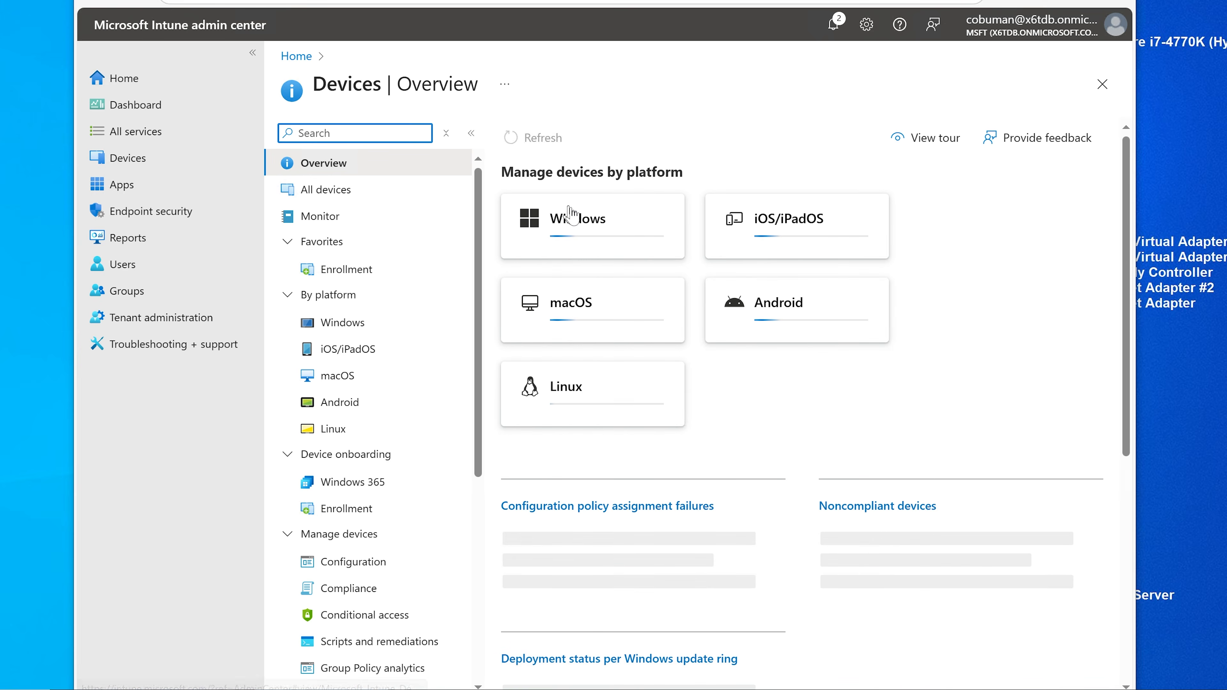
left_click(585, 236)
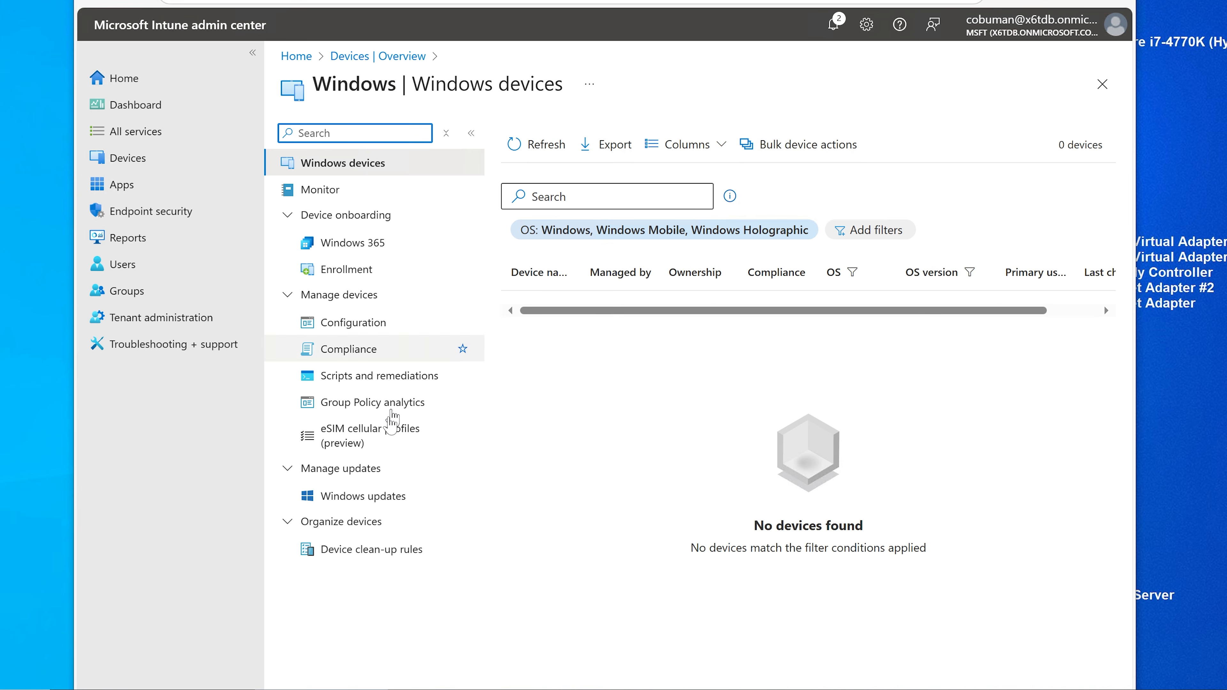
left_click(355, 272)
scroll(693, 429, "down", 3)
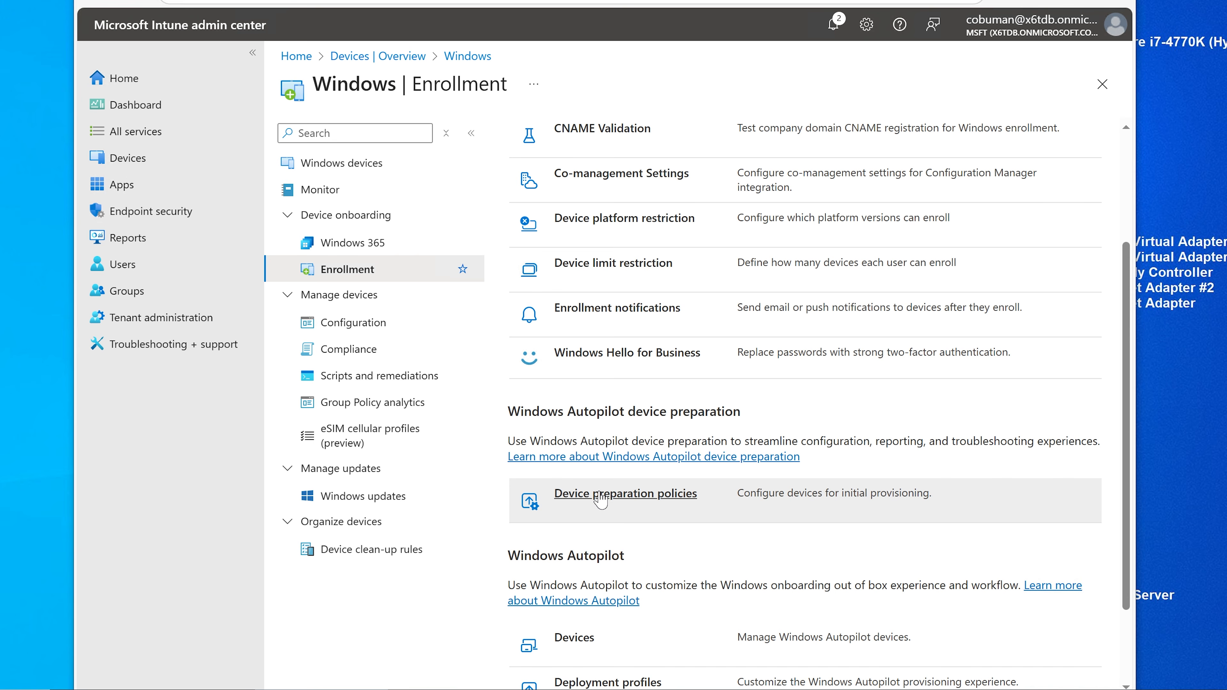
left_click(642, 503)
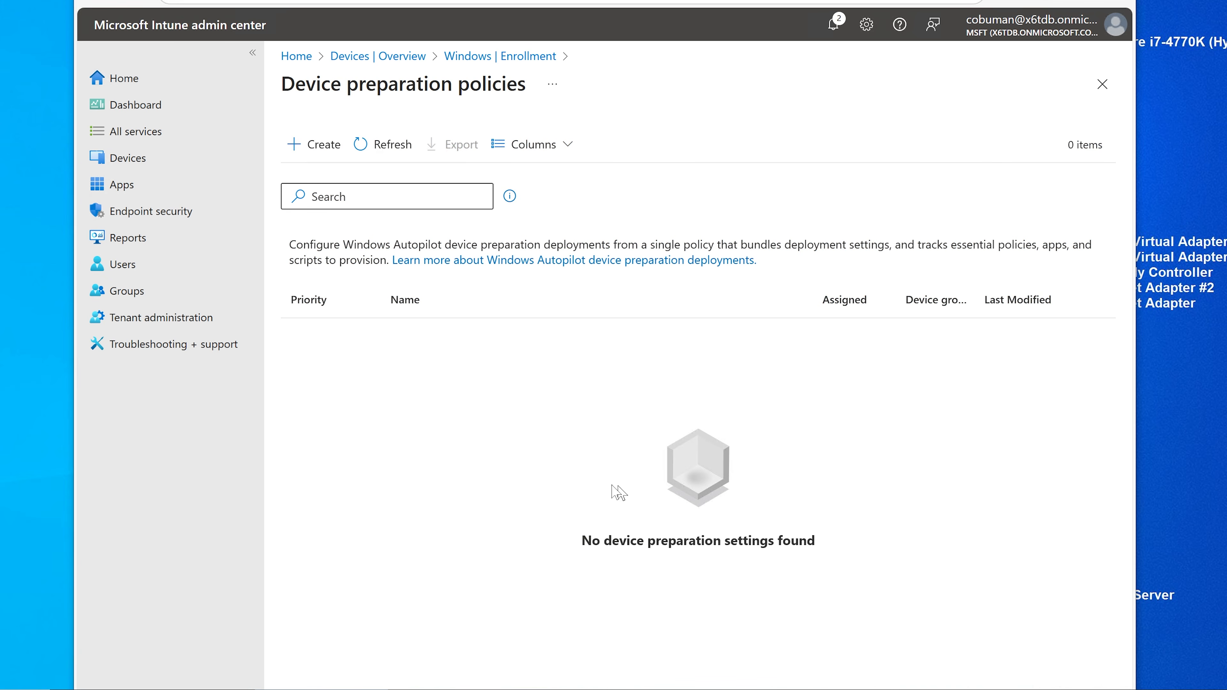
Step: Start a new device preparation policy named 'Intune Pre-provision Profile', fixing the spelling
left_click(317, 147)
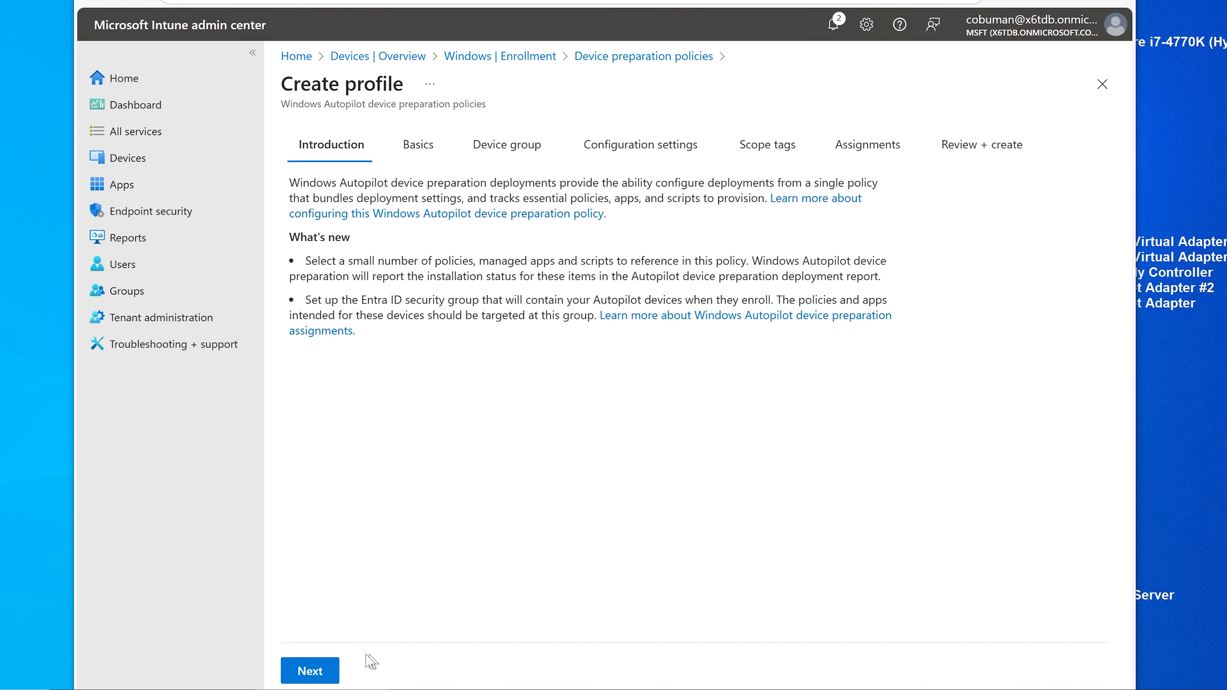
left_click(318, 673)
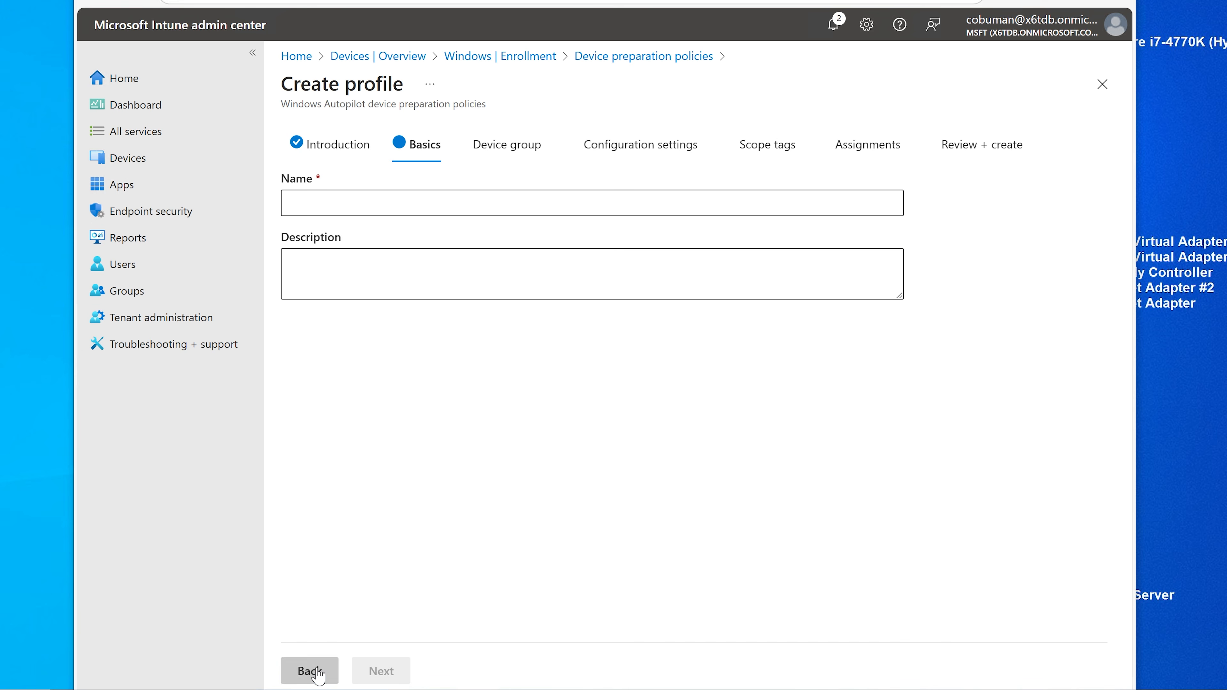
left_click(474, 208)
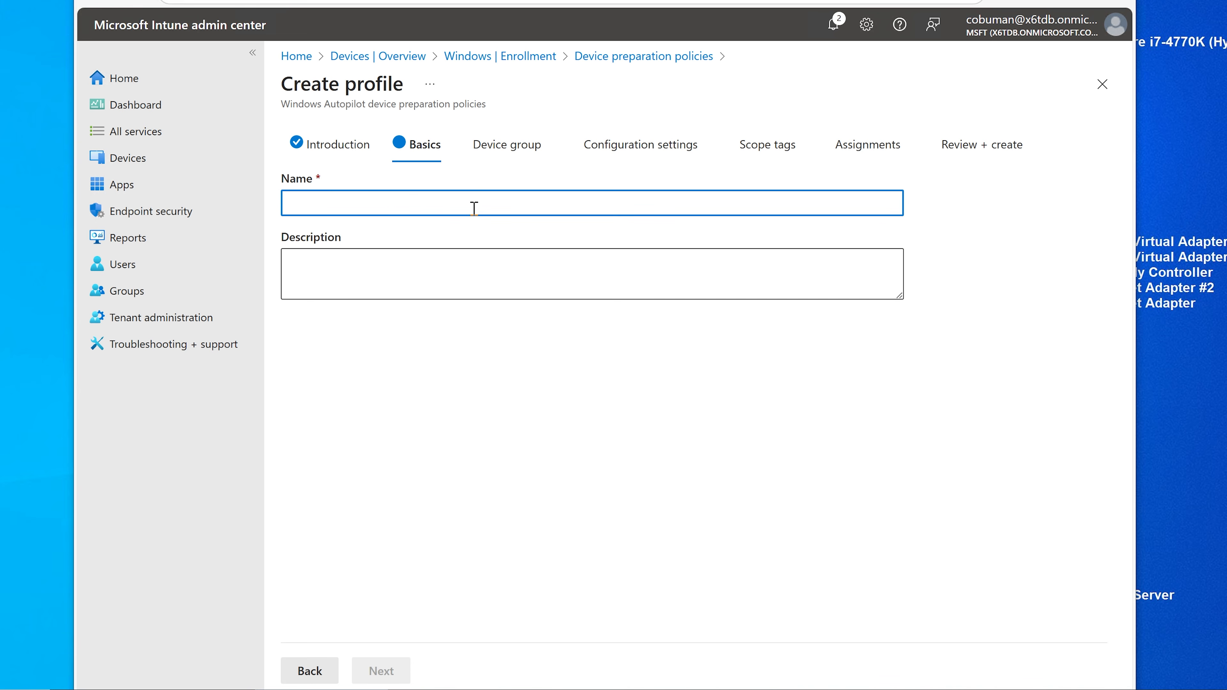
type("Intune")
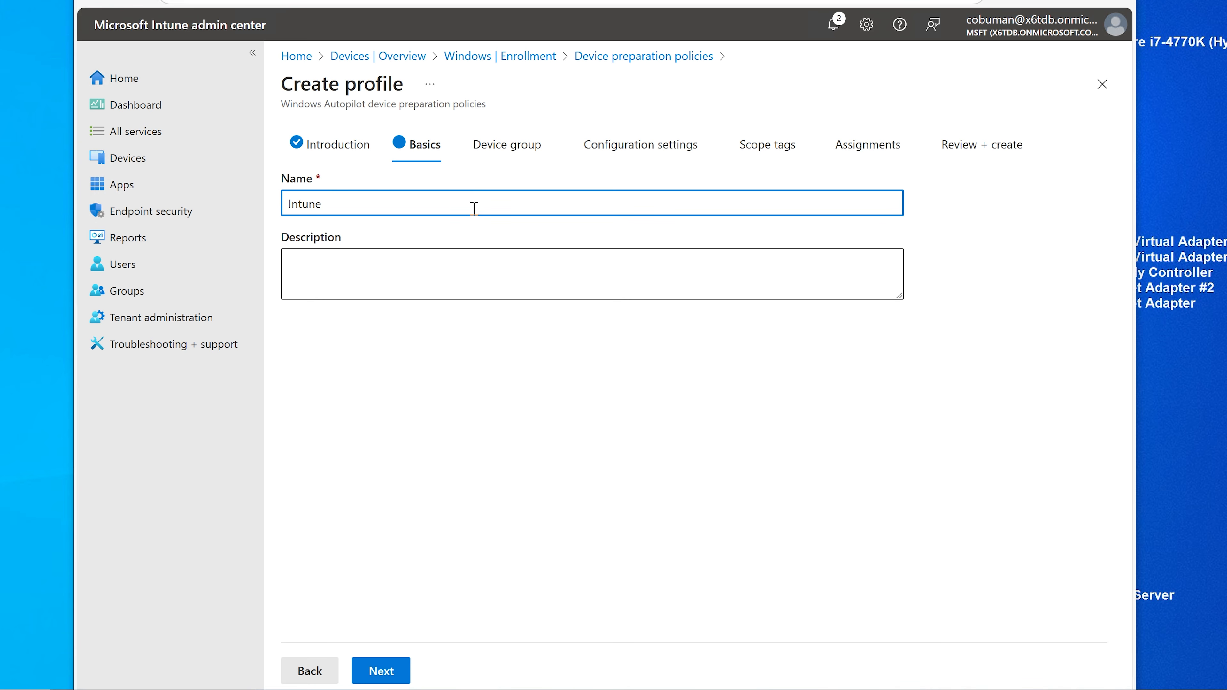
type(" Preprovisining")
right_click(390, 204)
left_click(413, 222)
left_click_drag(405, 203, 330, 205)
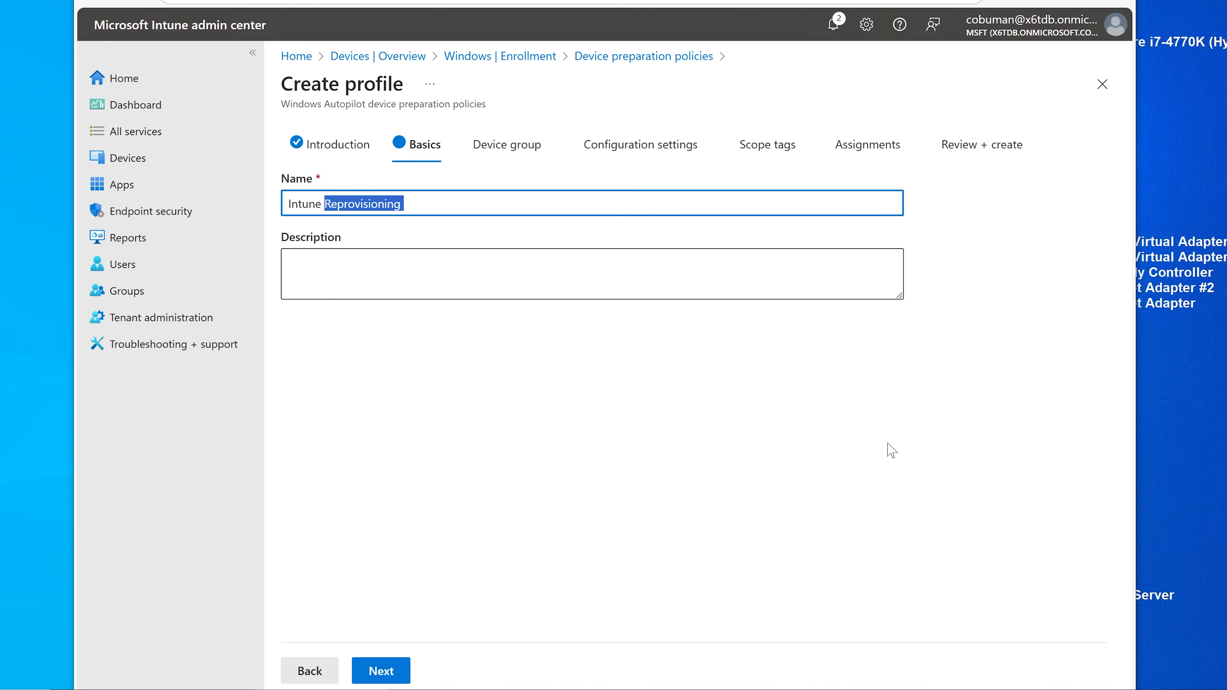
key("BackSpace")
key("BackSpace")
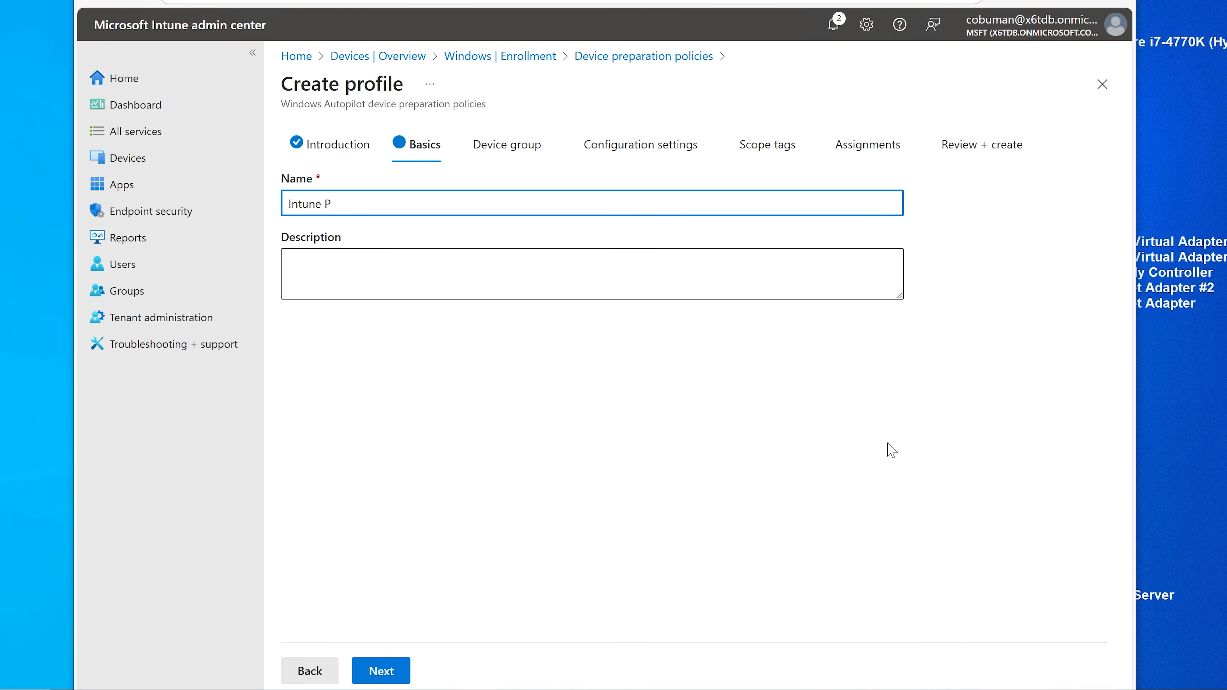
type("Pre-provisi")
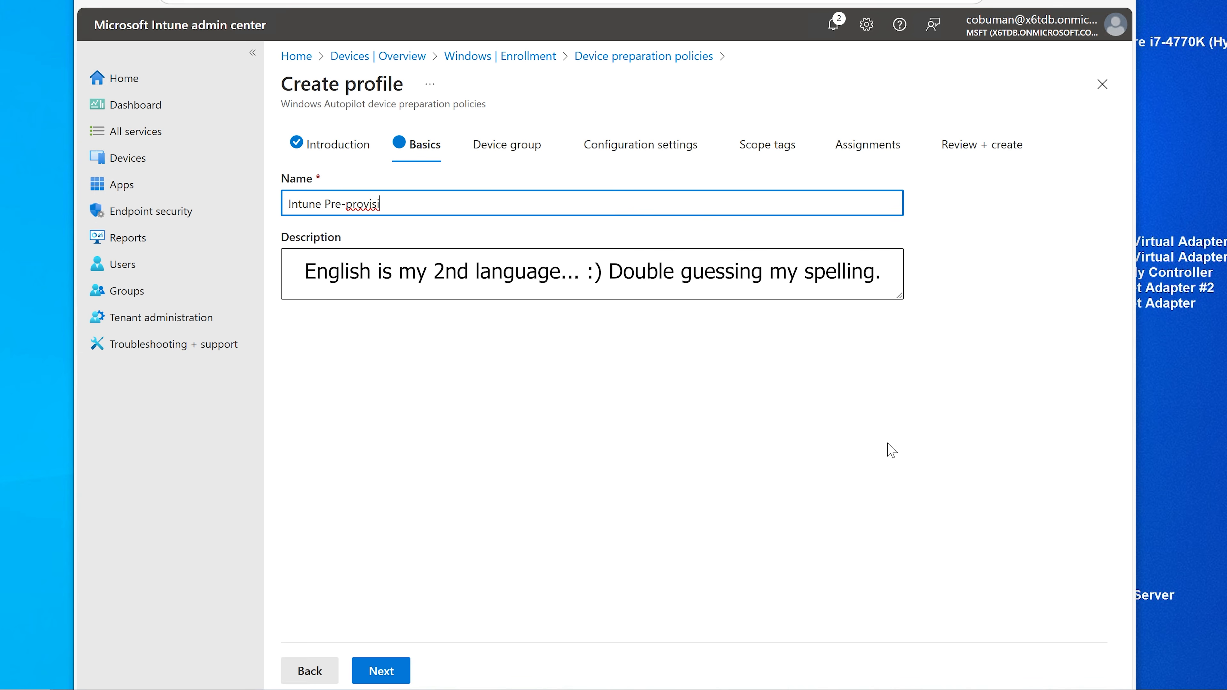
key("BackSpace")
type("ion Profil")
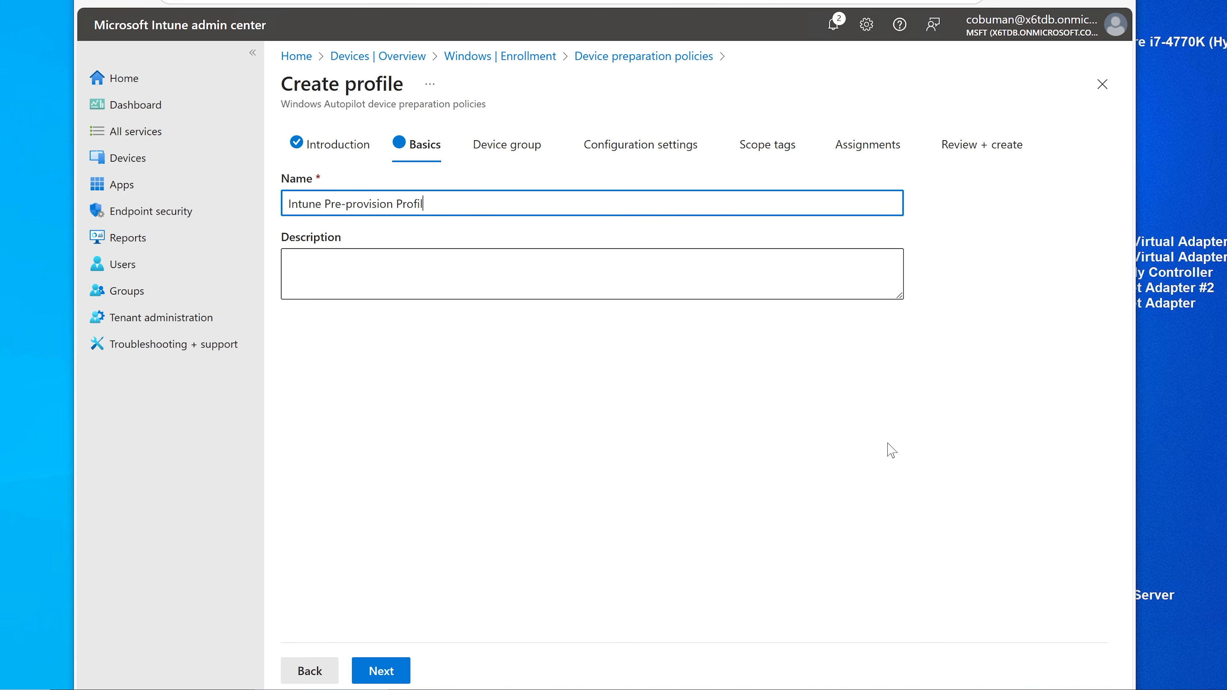
type("e")
Step: Copy the profile name into the description and continue to the Device group step
key("ctrl+a")
key("ctrl+c")
key("Tab")
key("ctrl+v")
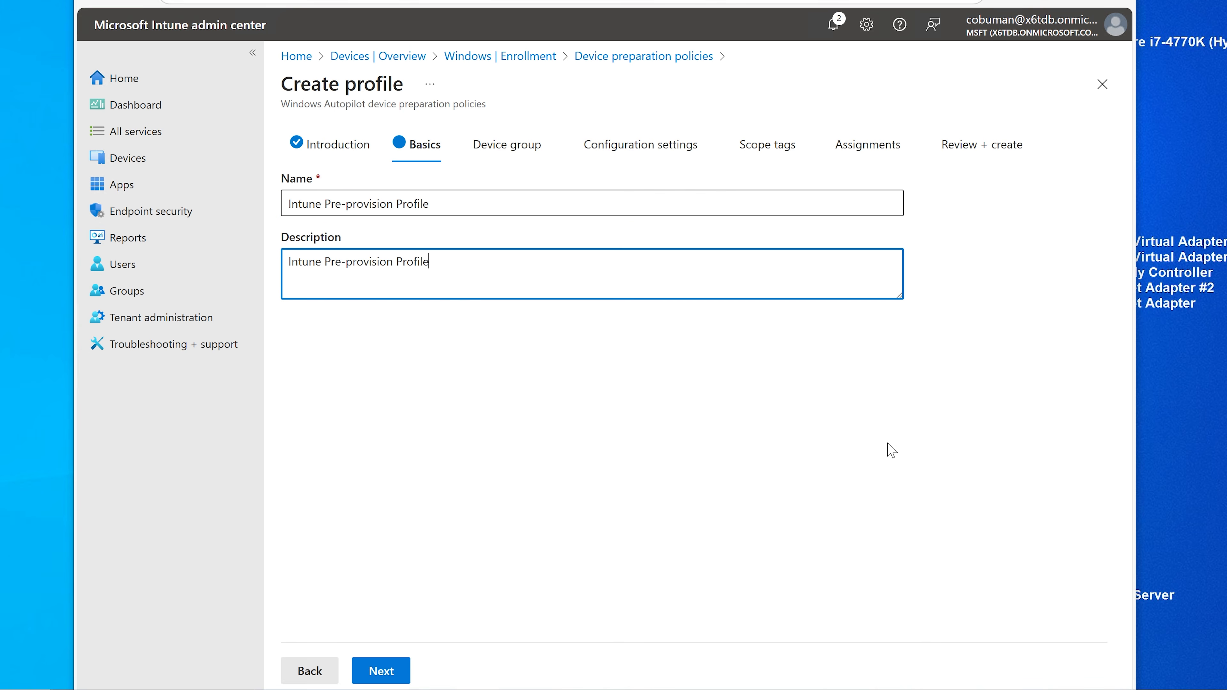
left_click(385, 670)
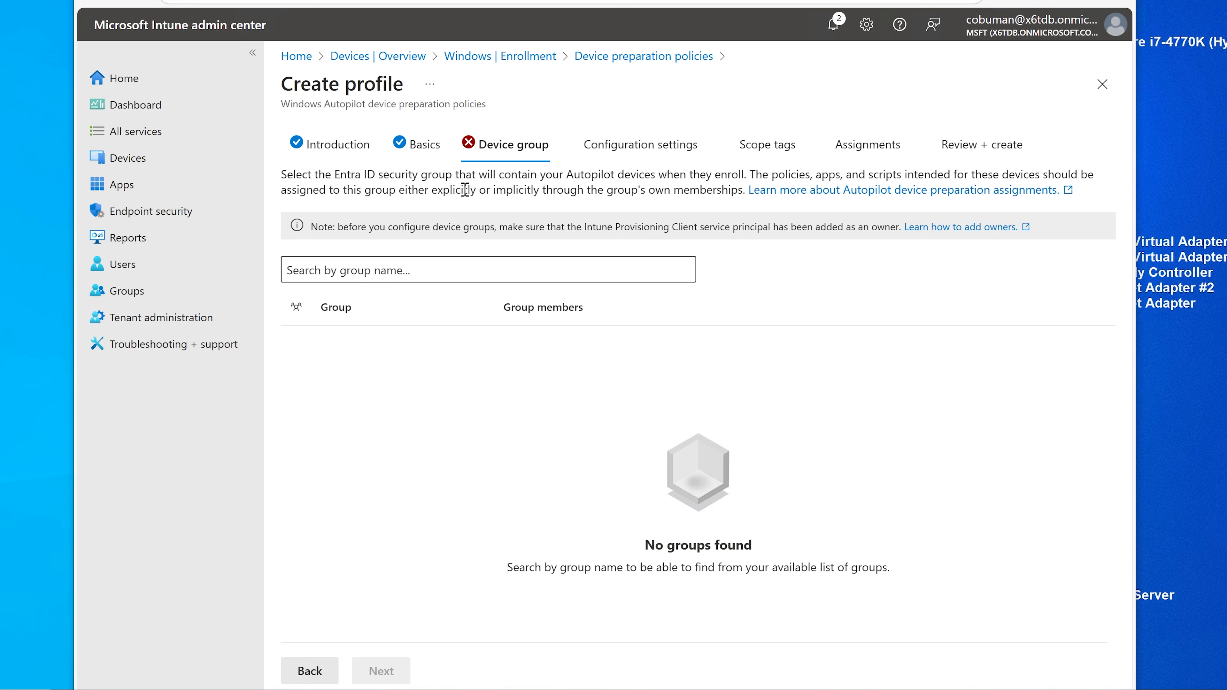
Step: Pick intune Autopilot Preprovisioning as the profile's device group and proceed to Configuration settings
left_click(411, 269)
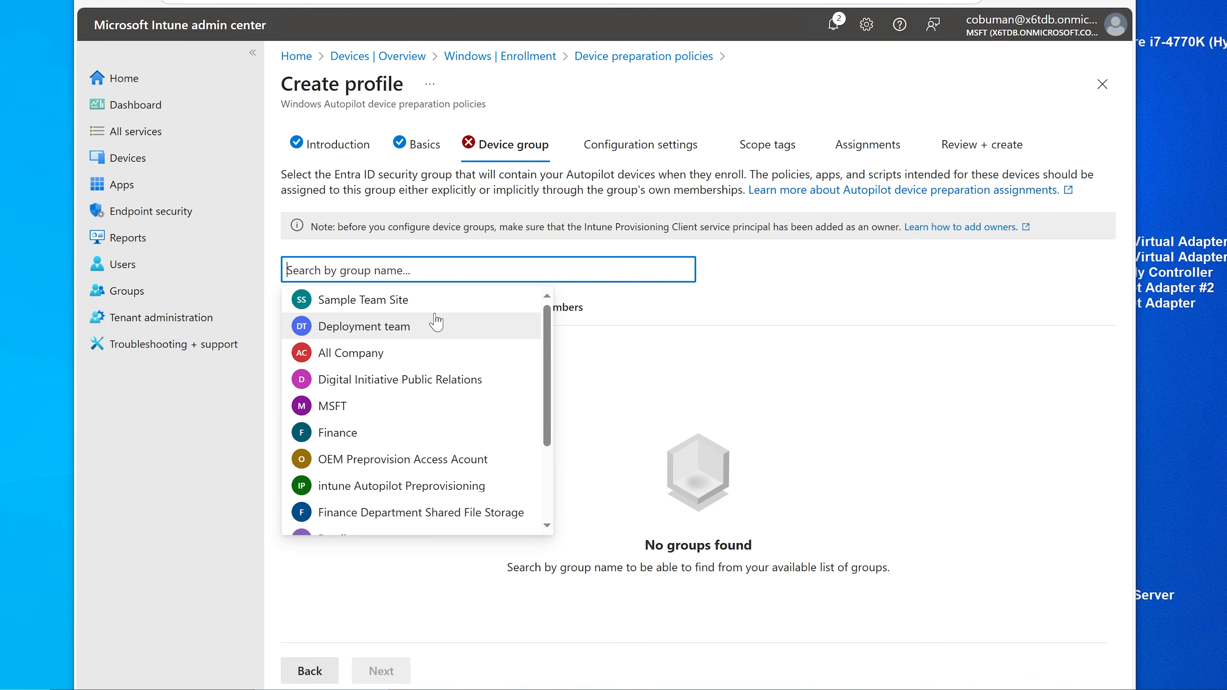
scroll(437, 322, "down", 3)
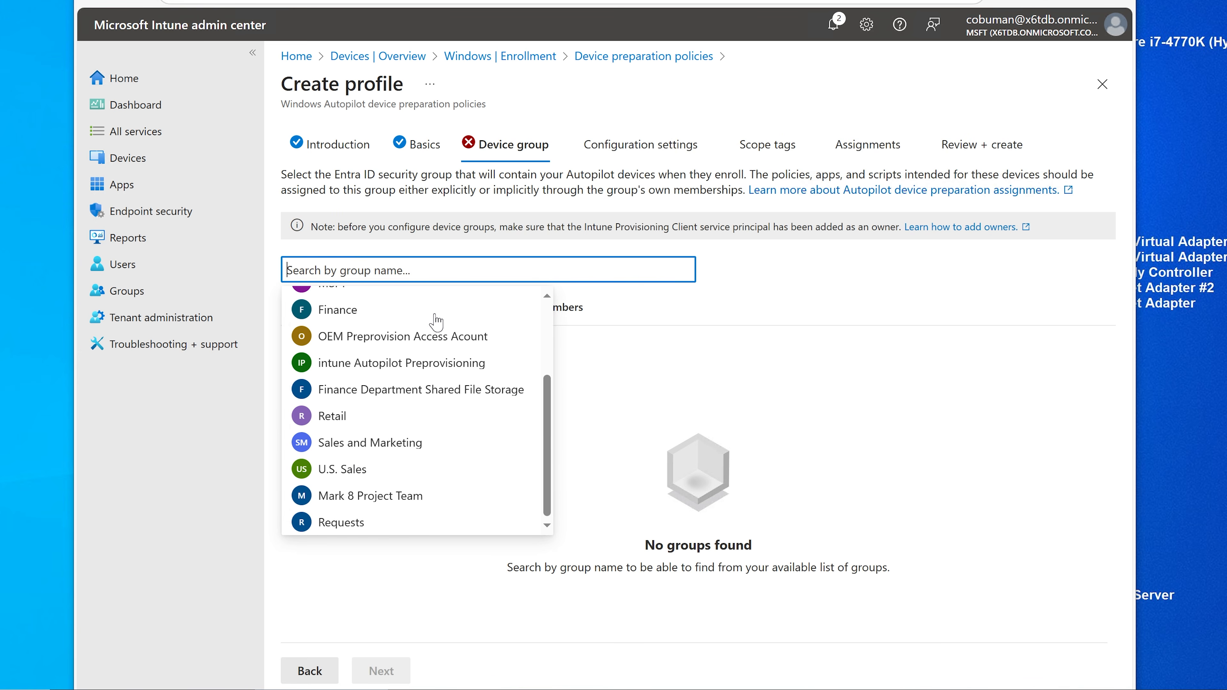
scroll(436, 322, "up", 2)
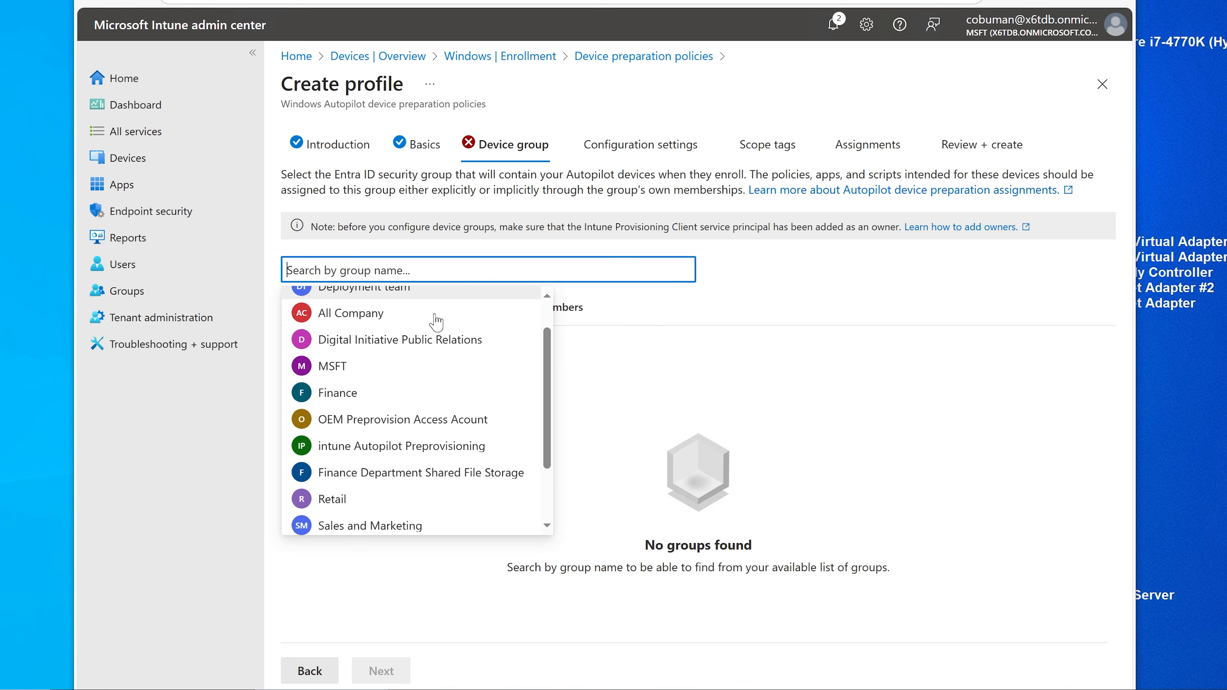
left_click(364, 446)
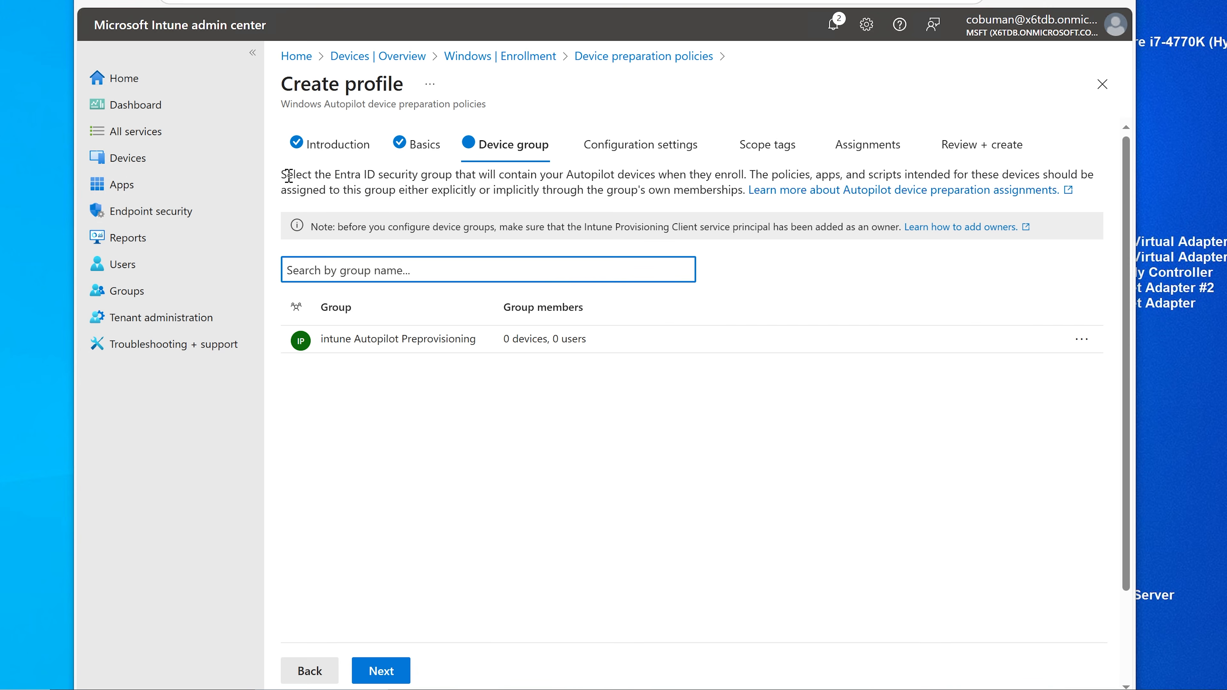
left_click_drag(282, 175, 747, 174)
left_click(747, 173)
mouse_move(749, 174)
left_mouse_down()
mouse_move(1098, 182)
mouse_move(616, 180)
mouse_move(455, 212)
mouse_move(541, 190)
mouse_move(741, 187)
left_mouse_up()
left_click(708, 193)
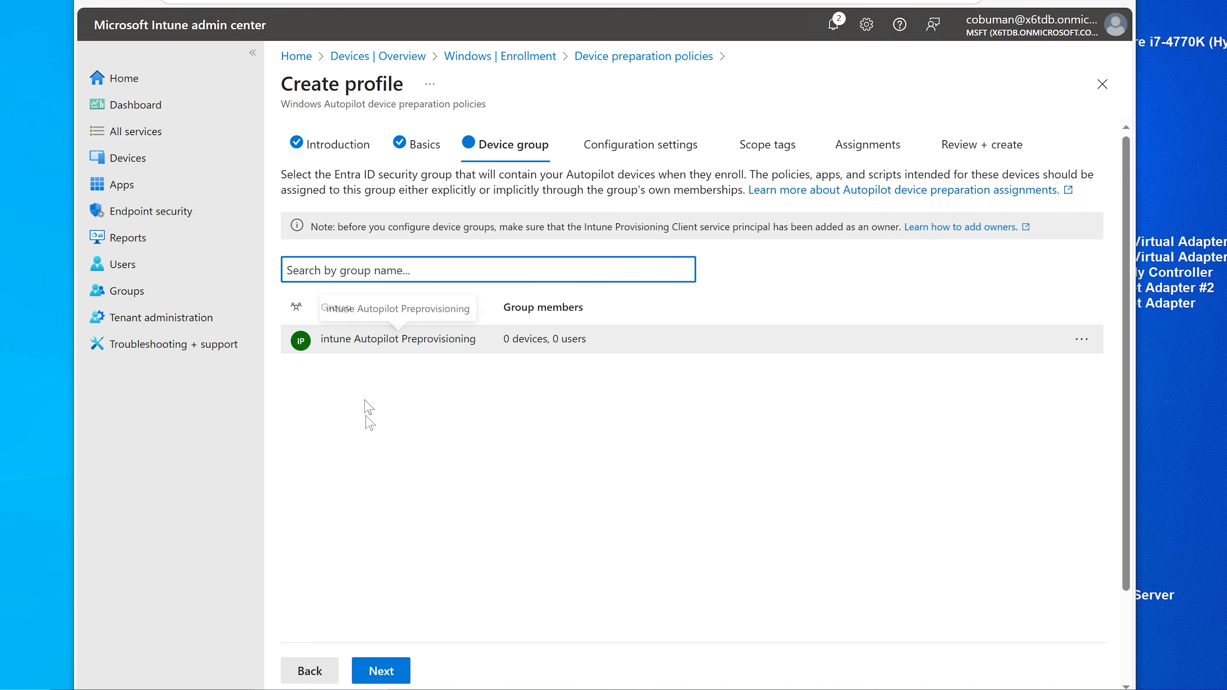
left_click(383, 668)
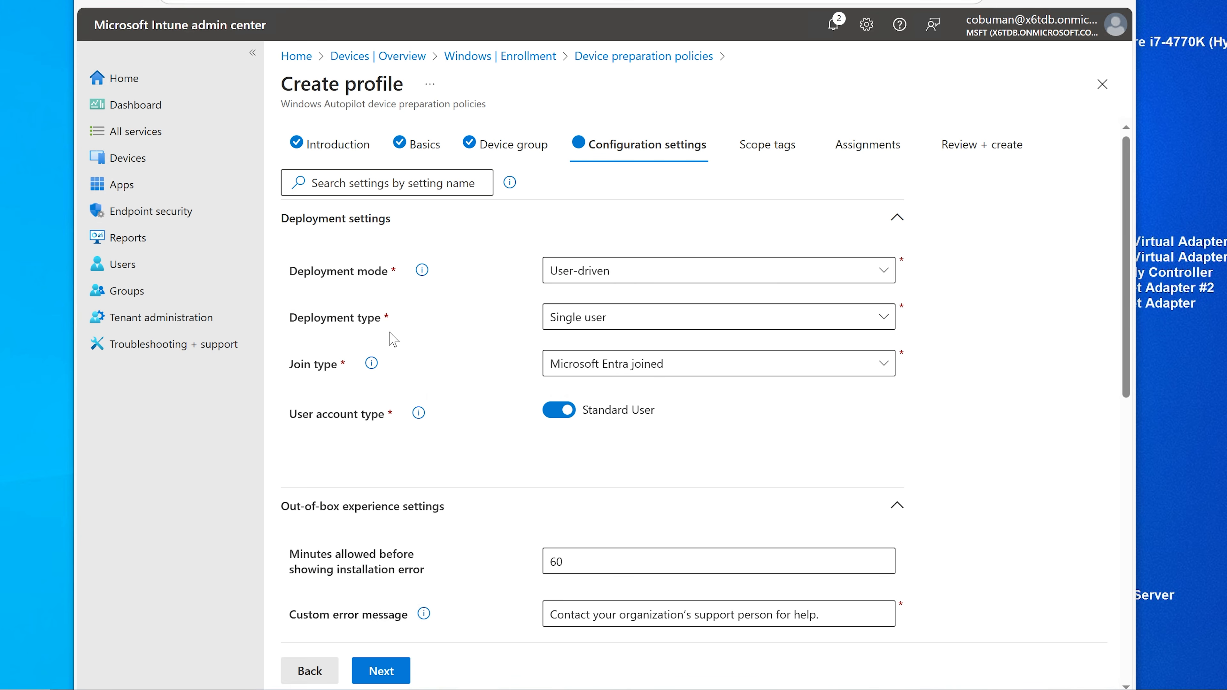
left_click(594, 323)
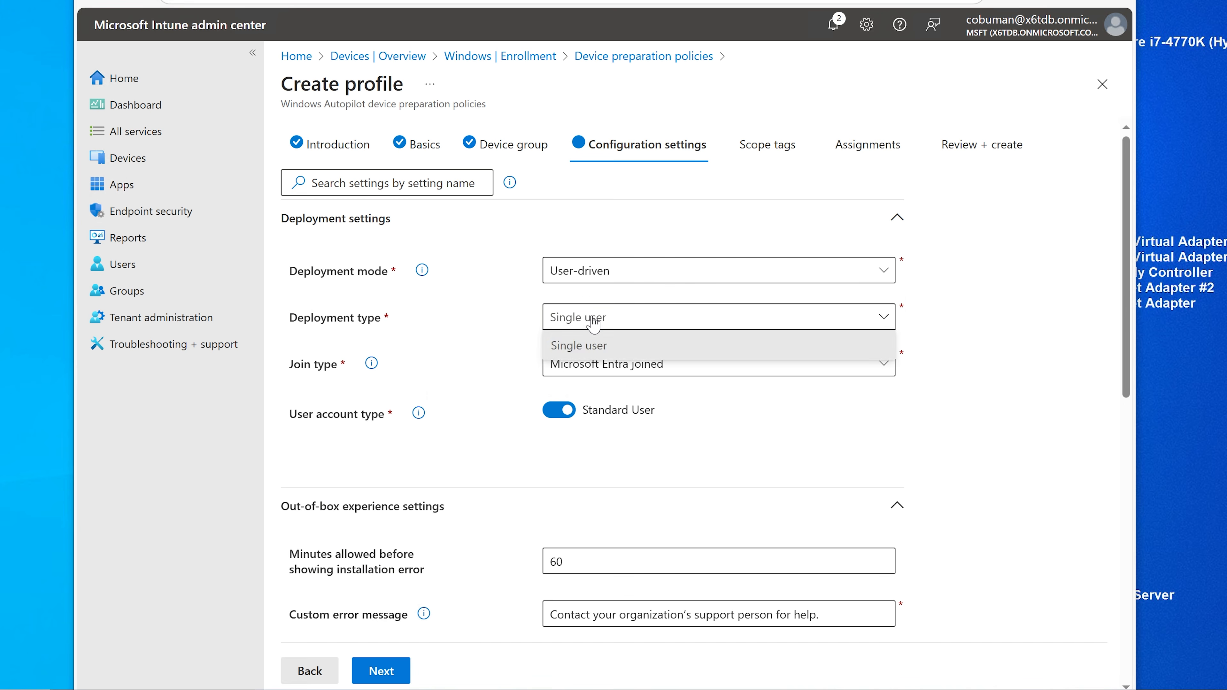
left_click(594, 323)
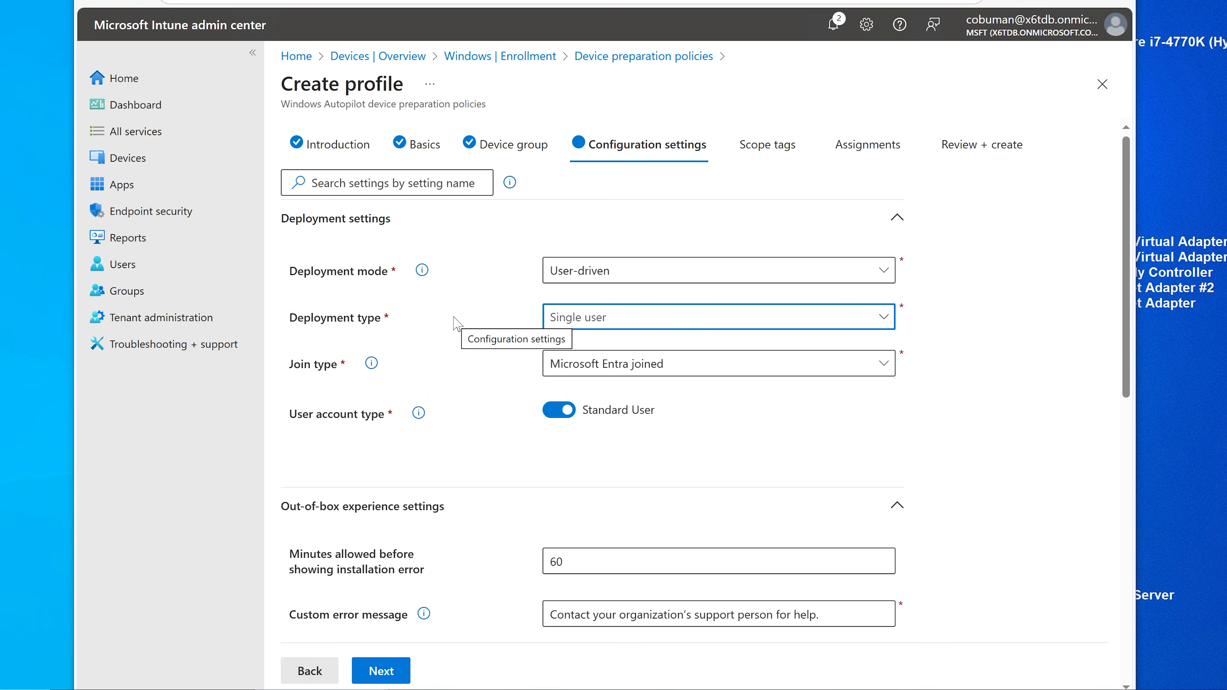
scroll(456, 323, "down", 2)
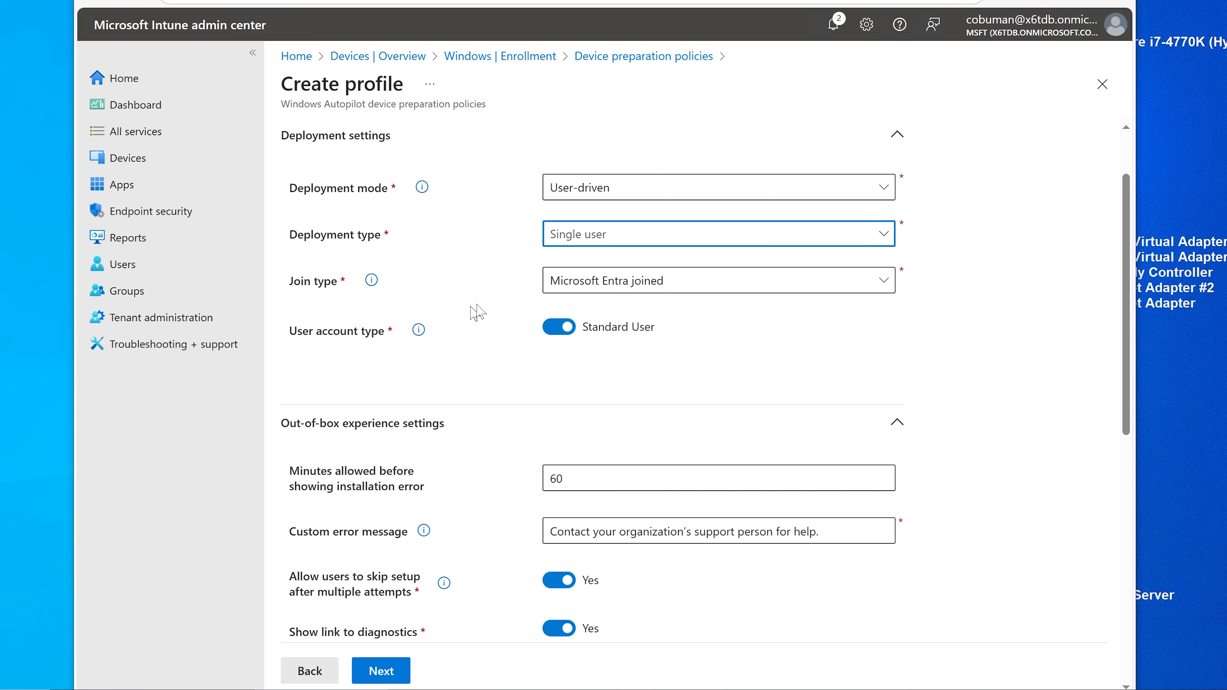
left_click(778, 289)
left_click(748, 289)
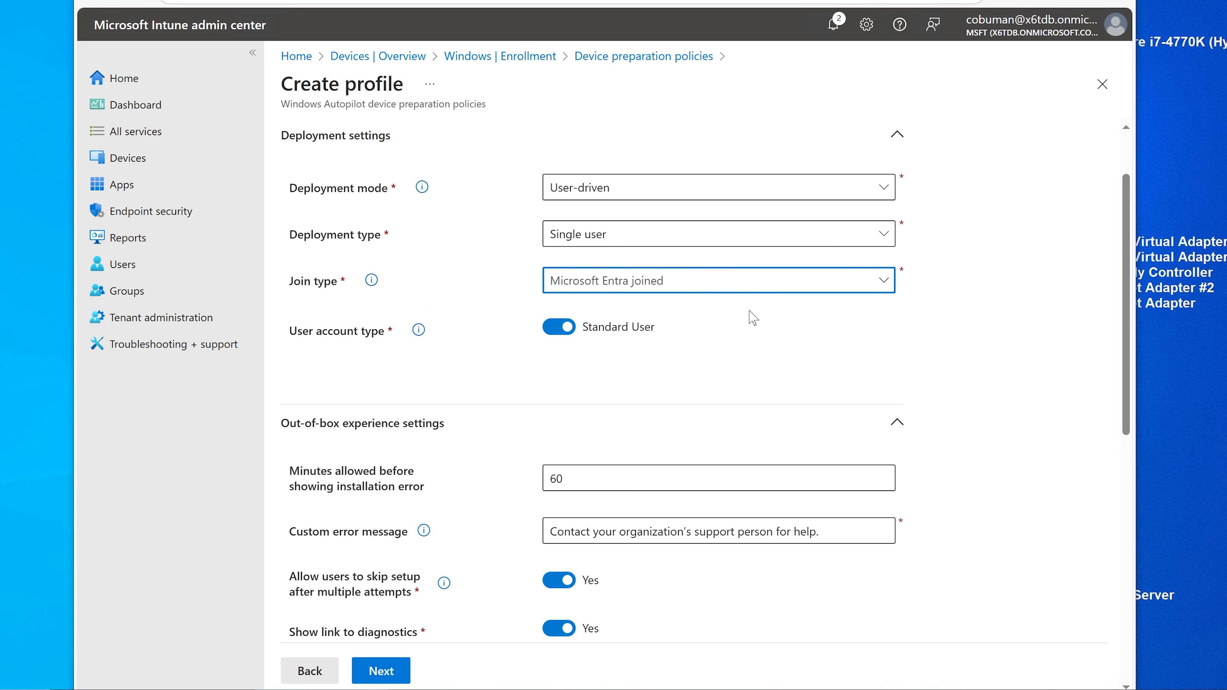
scroll(753, 318, "up", 2)
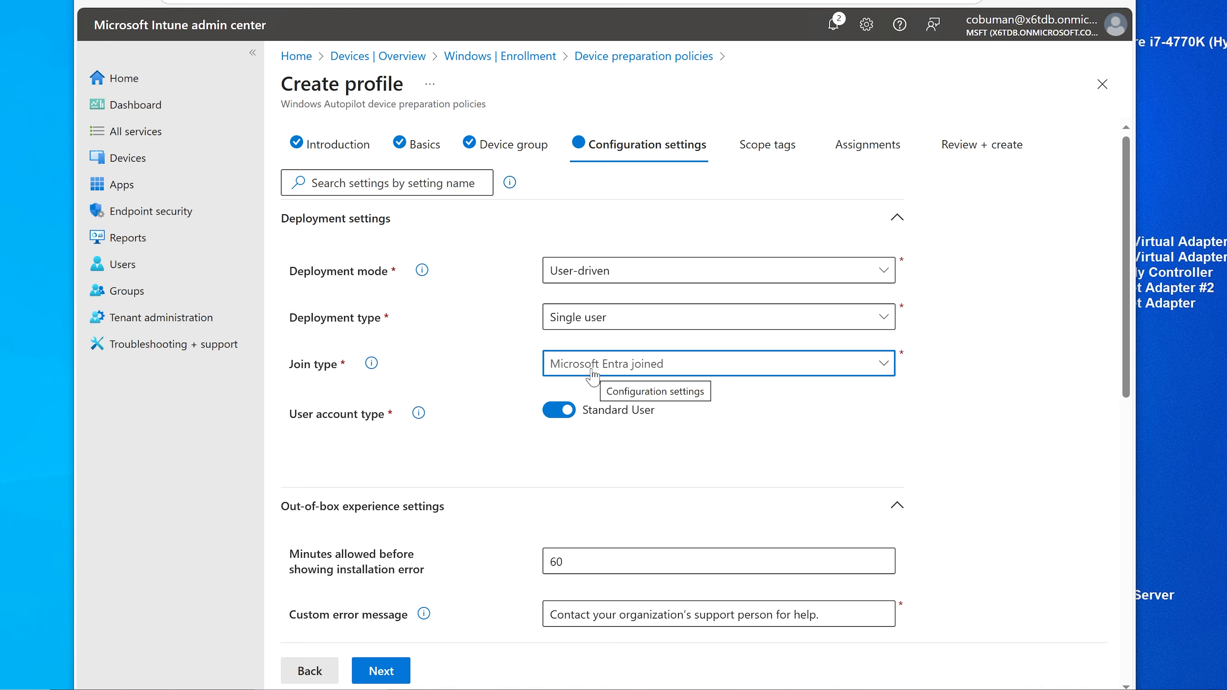
scroll(594, 377, "down", 2)
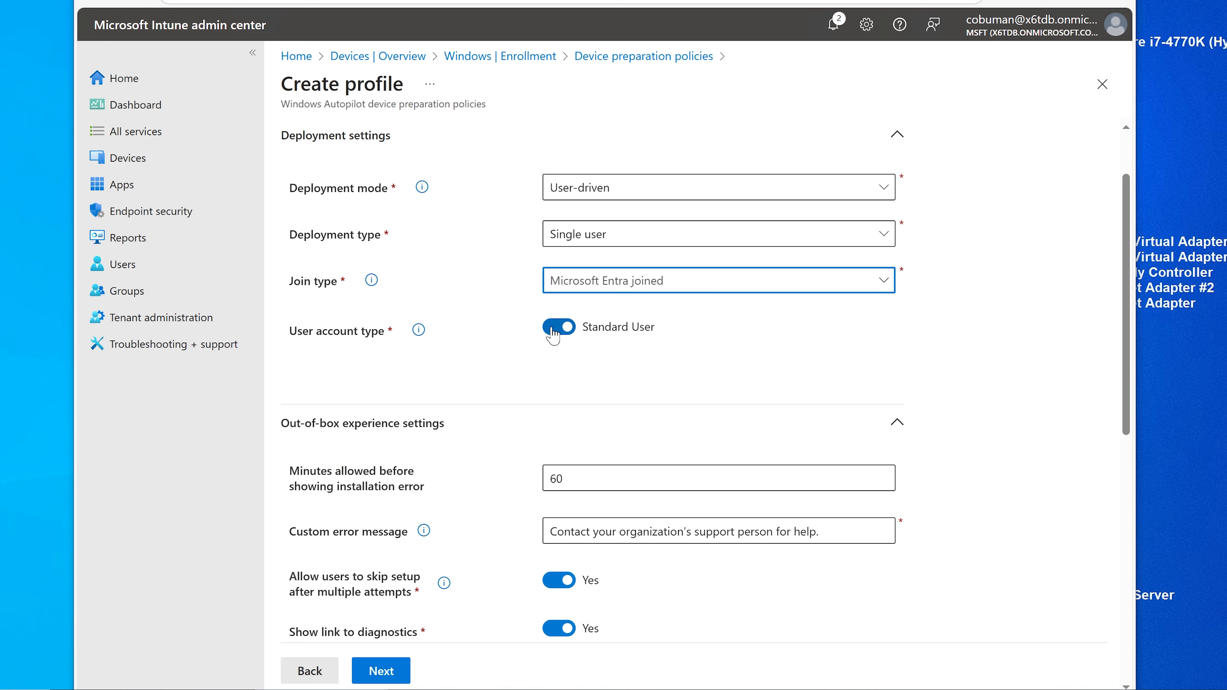
scroll(567, 370, "up", 3)
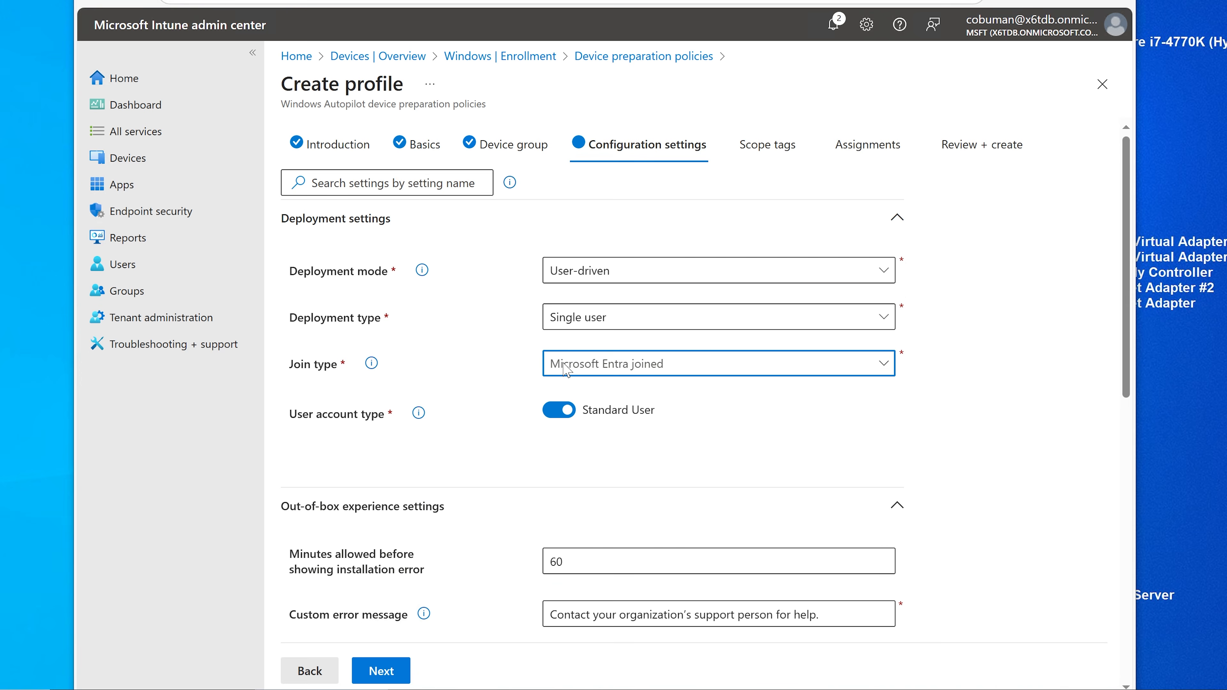
scroll(568, 380, "down", 5)
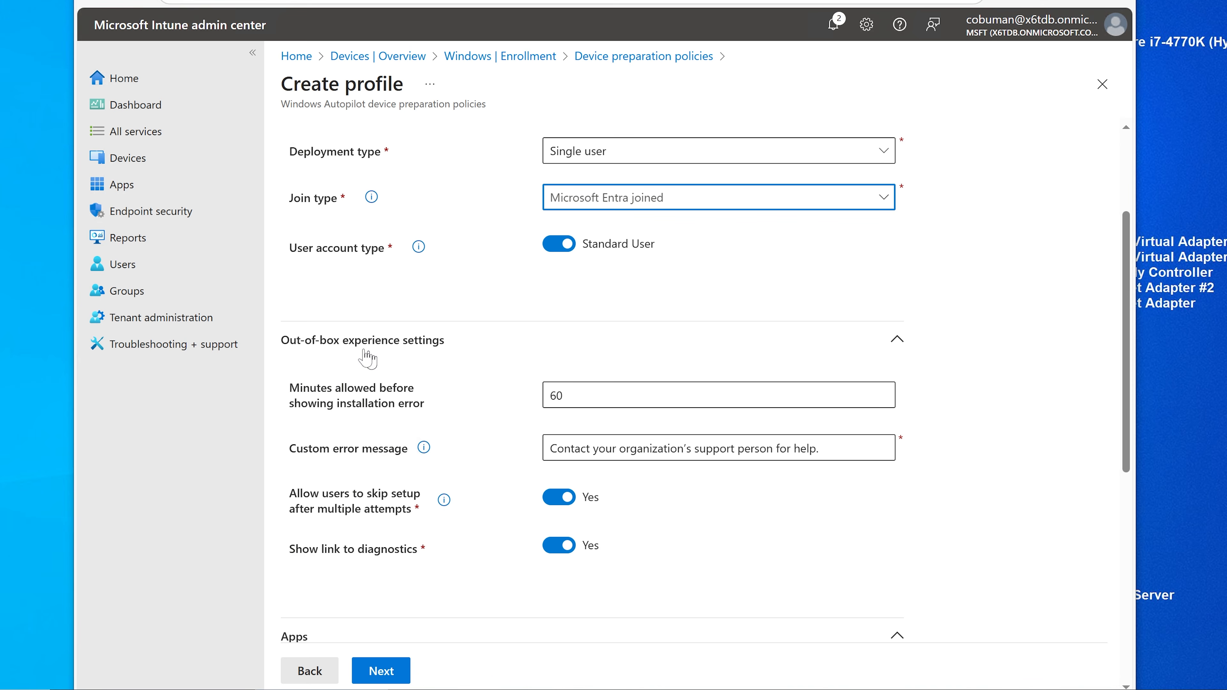
scroll(410, 363, "down", 2)
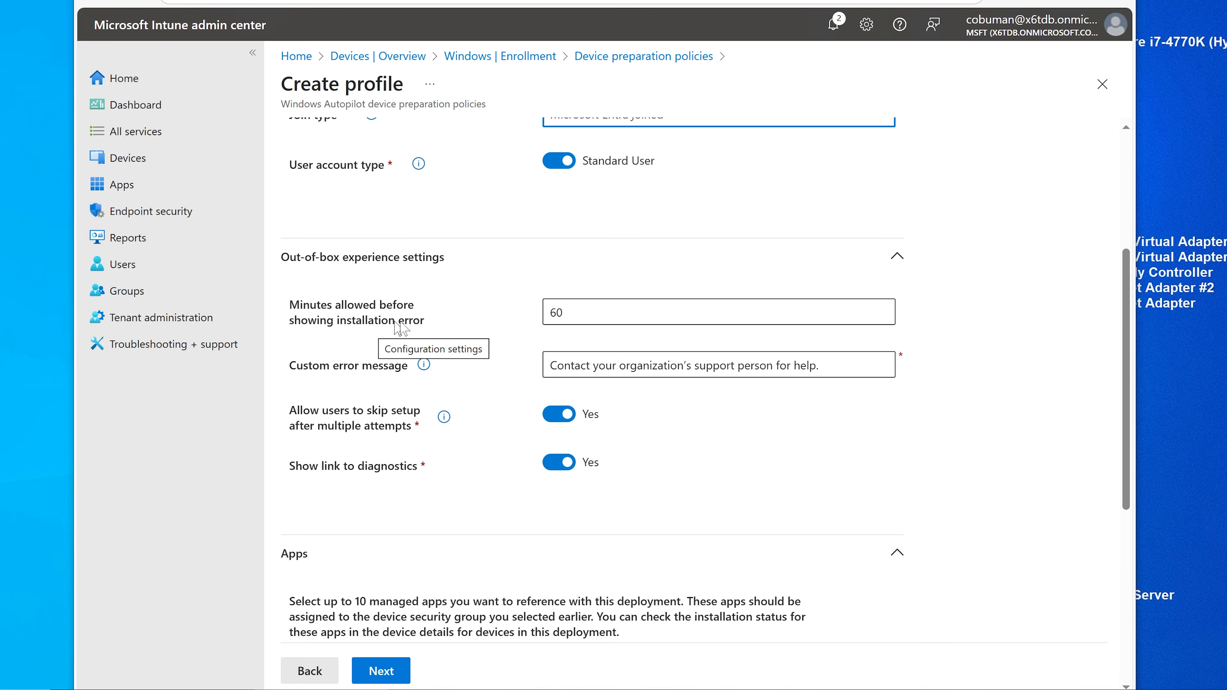
Step: Change the installation error timeout from 60 to 30 minutes and edit the custom error message
left_click_drag(583, 312, 529, 314)
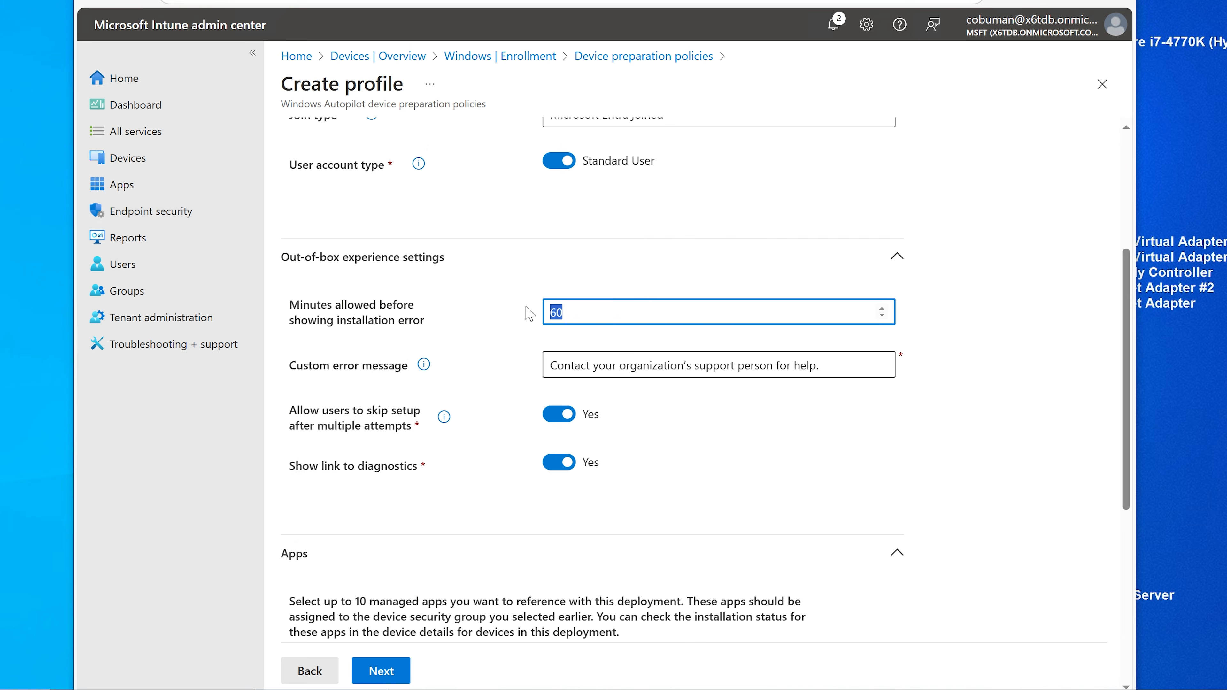
scroll(530, 313, "down", 8)
scroll(530, 313, "up", 7)
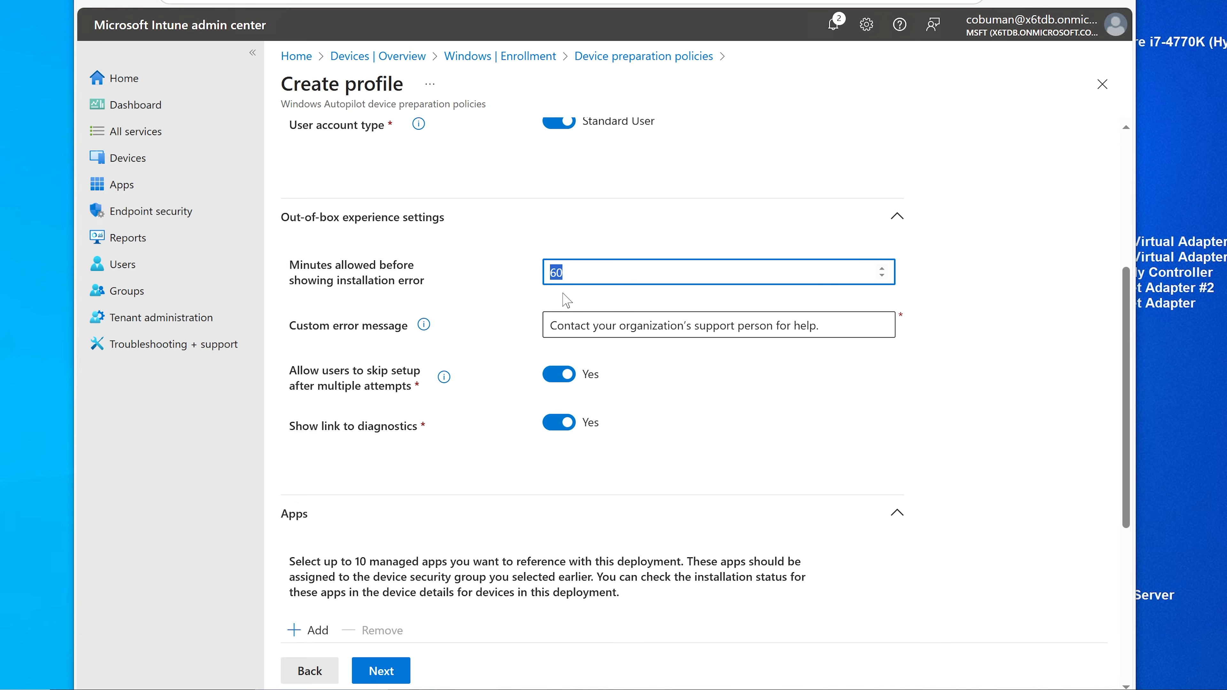
type("30")
key("Tab")
scroll(435, 427, "up", 2)
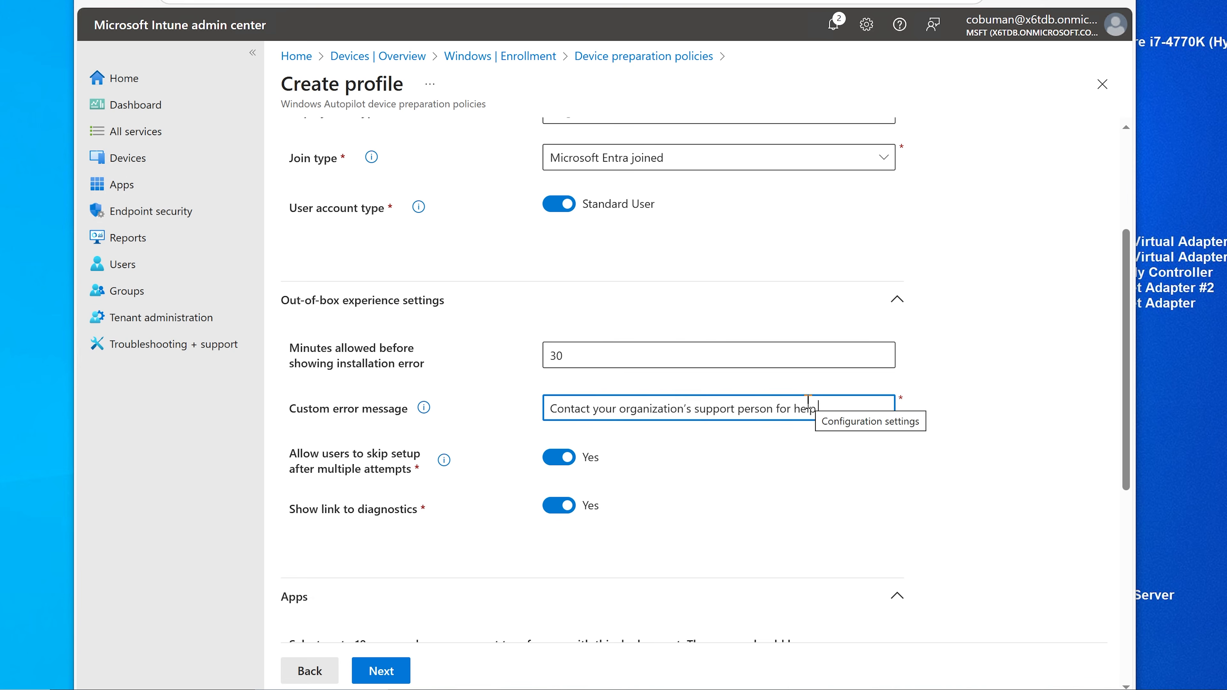
type(".")
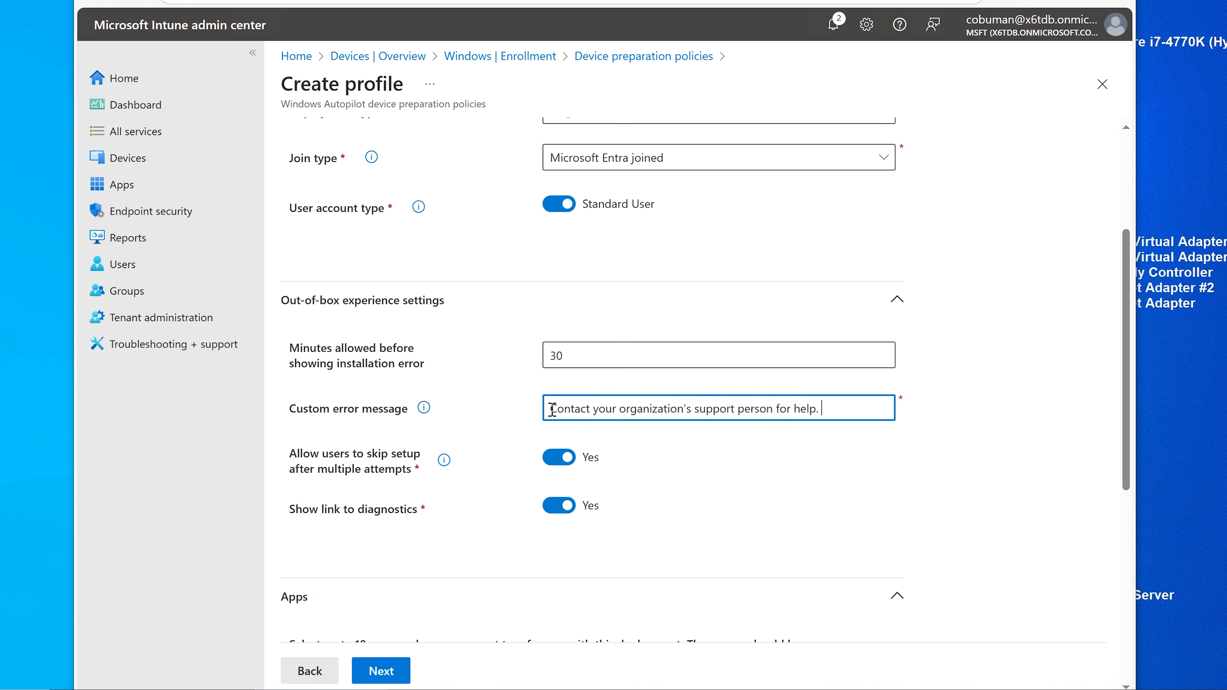
Step: Add the support phone number to the custom error message
left_click_drag(552, 410, 819, 410)
left_click(823, 409)
type("55-5555-5555")
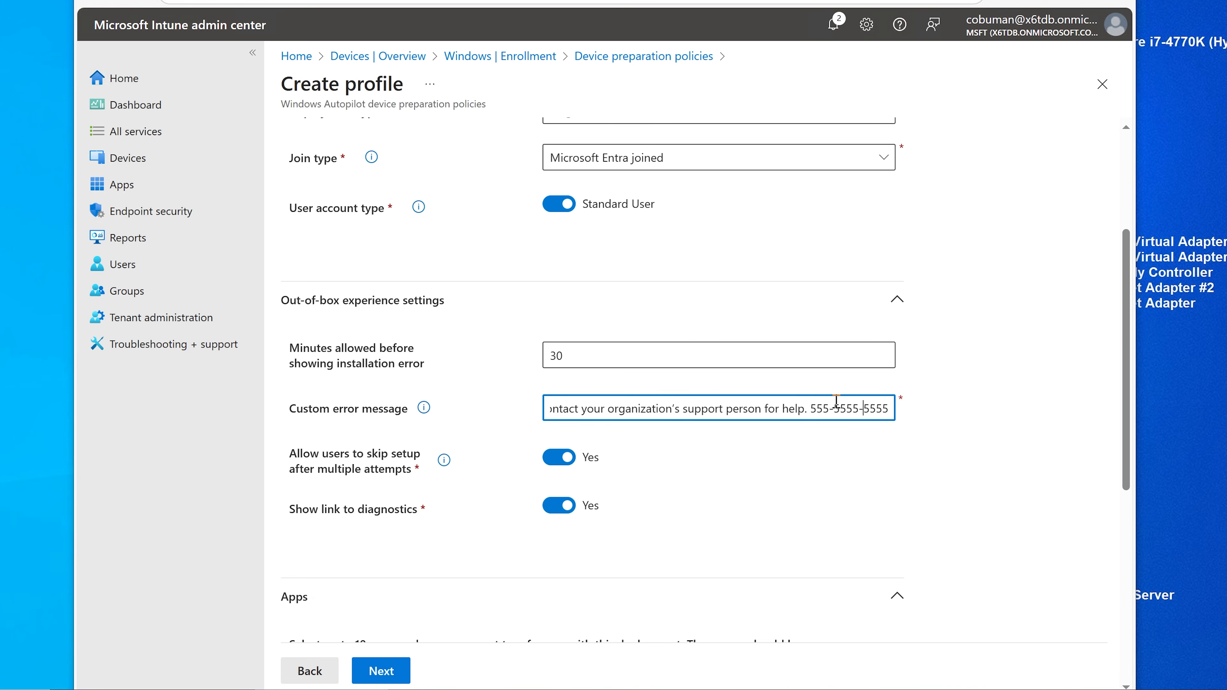
key("BackSpace")
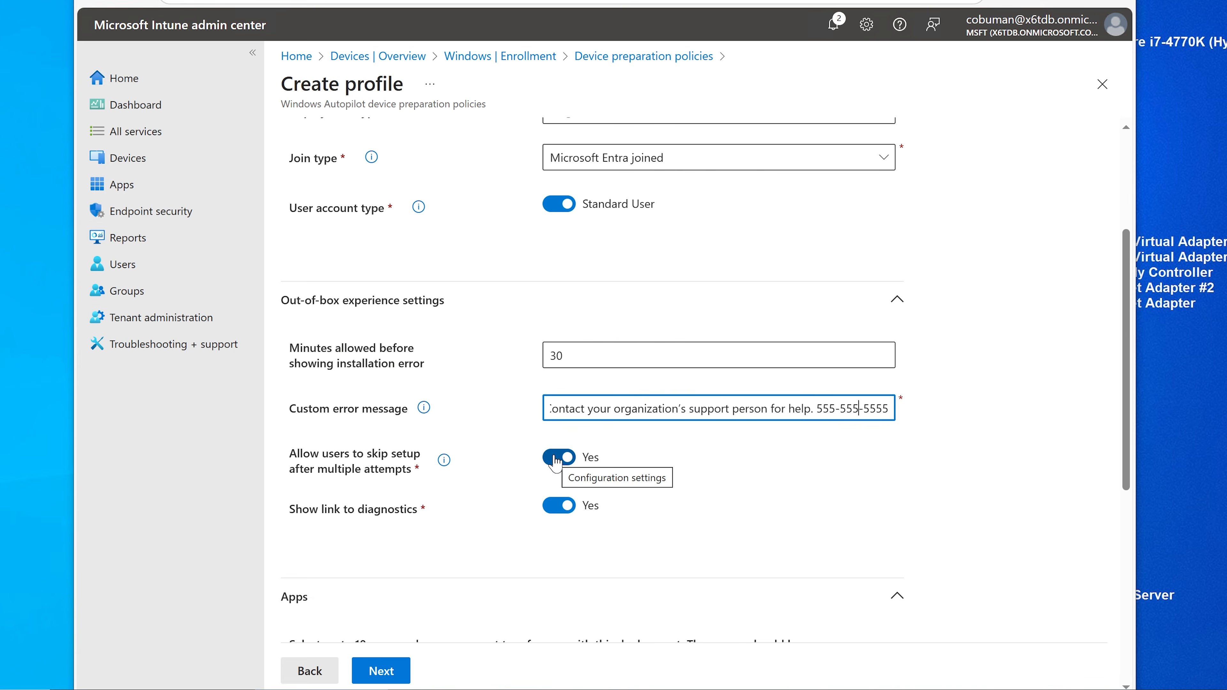
Step: Turn off 'Allow users to skip setup after multiple attempts' and 'Show link to diagnostics'
left_click(444, 459)
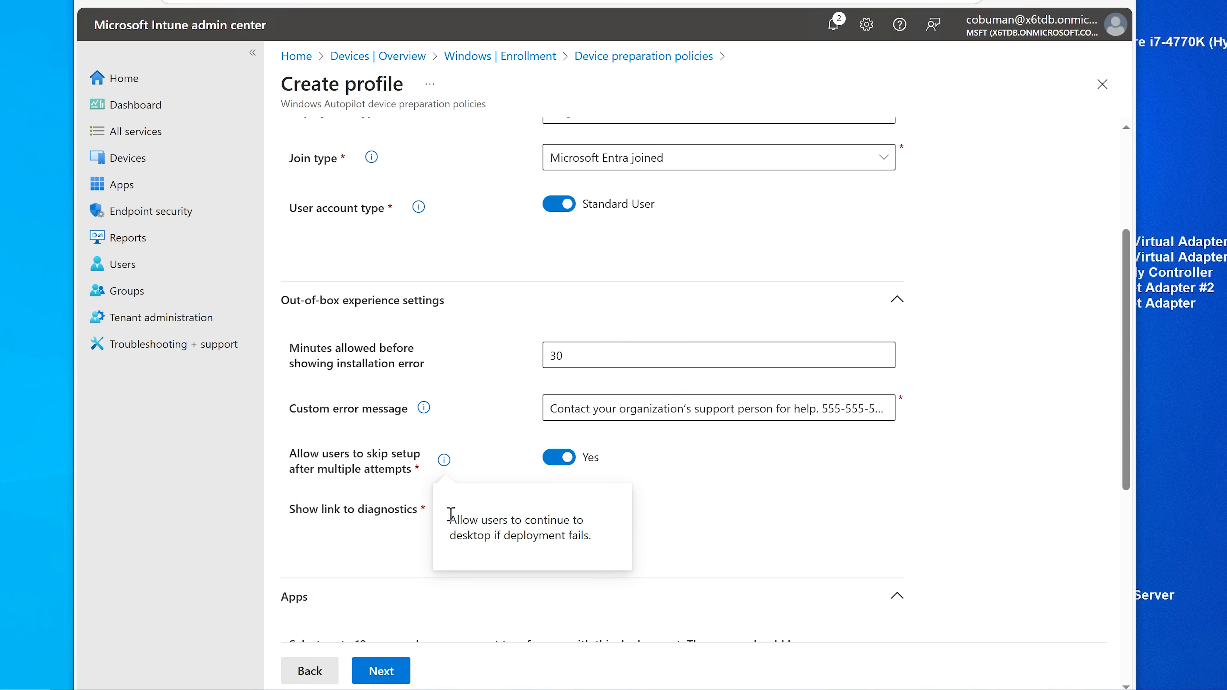
left_click_drag(450, 514, 603, 539)
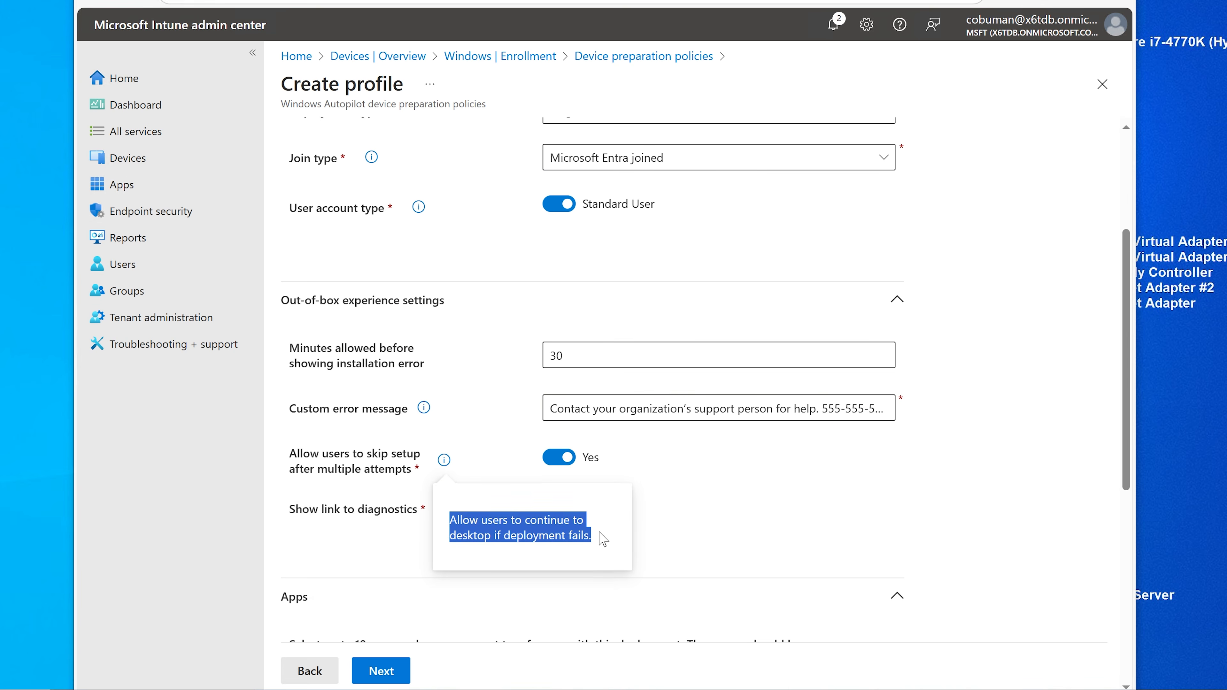
left_click(651, 482)
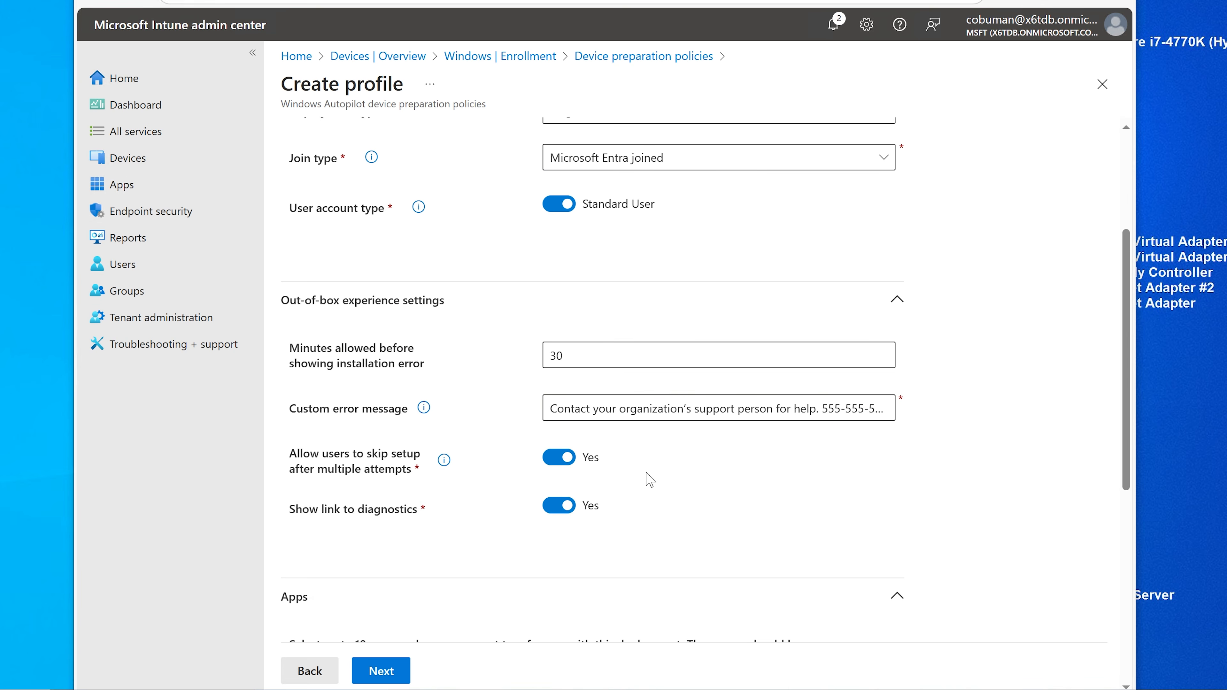
left_click(553, 458)
scroll(554, 462, "down", 3)
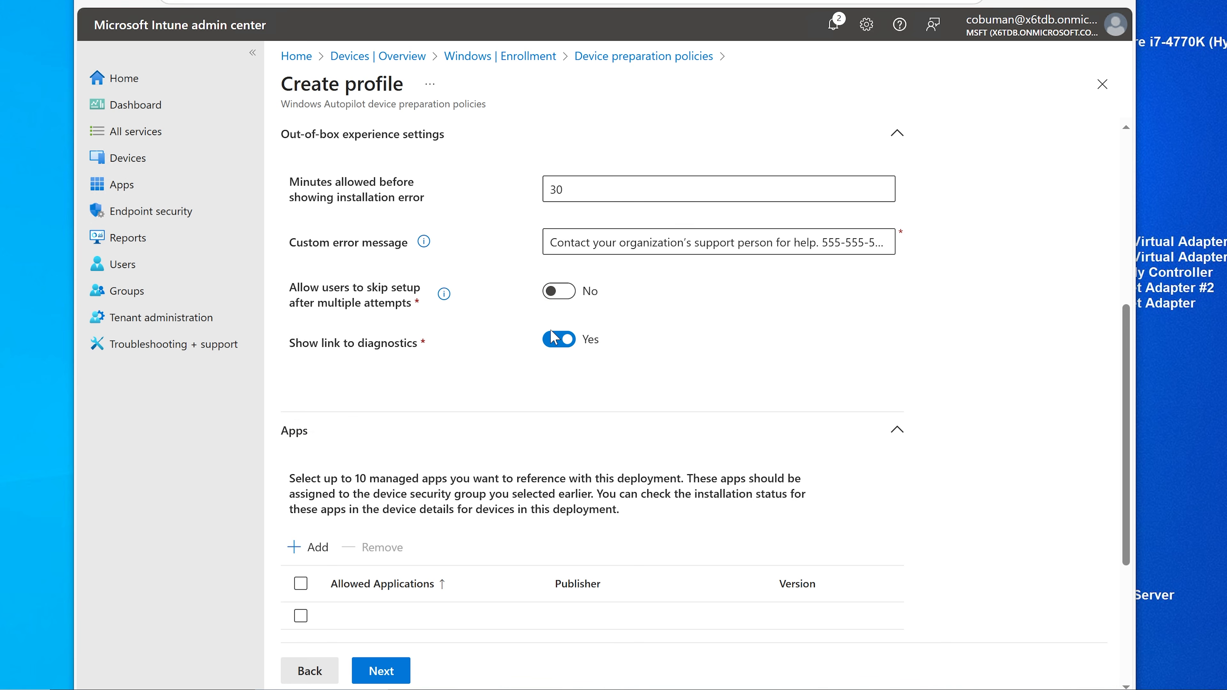
left_click(556, 339)
scroll(526, 389, "down", 3)
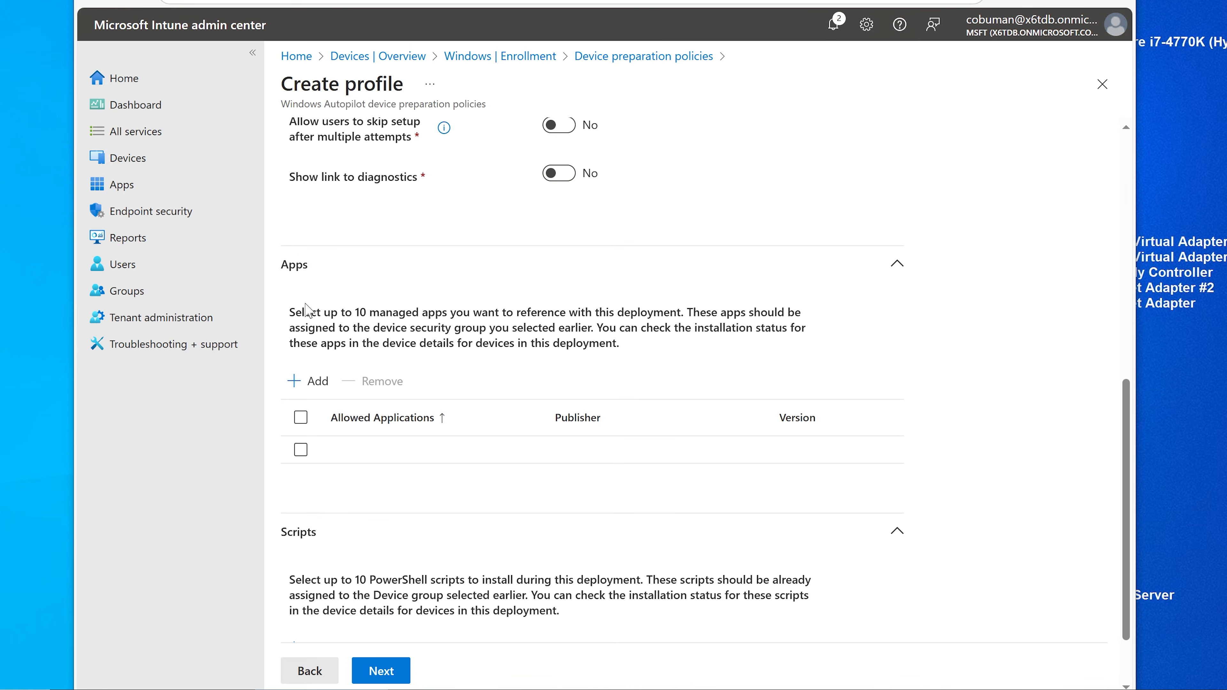
scroll(346, 334, "down", 2)
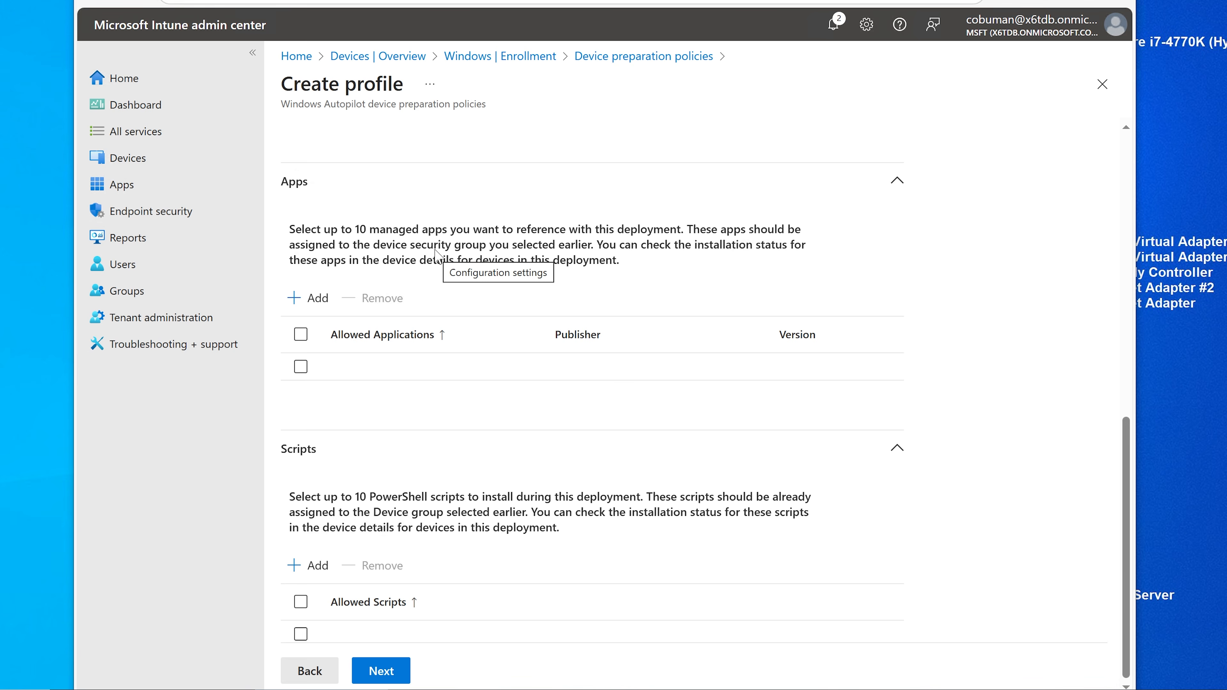
Step: Allow 7-Zip 24.09, Google Chrome, Microsoft 365 Apps and Microsoft Edge in the deployment
left_click(302, 298)
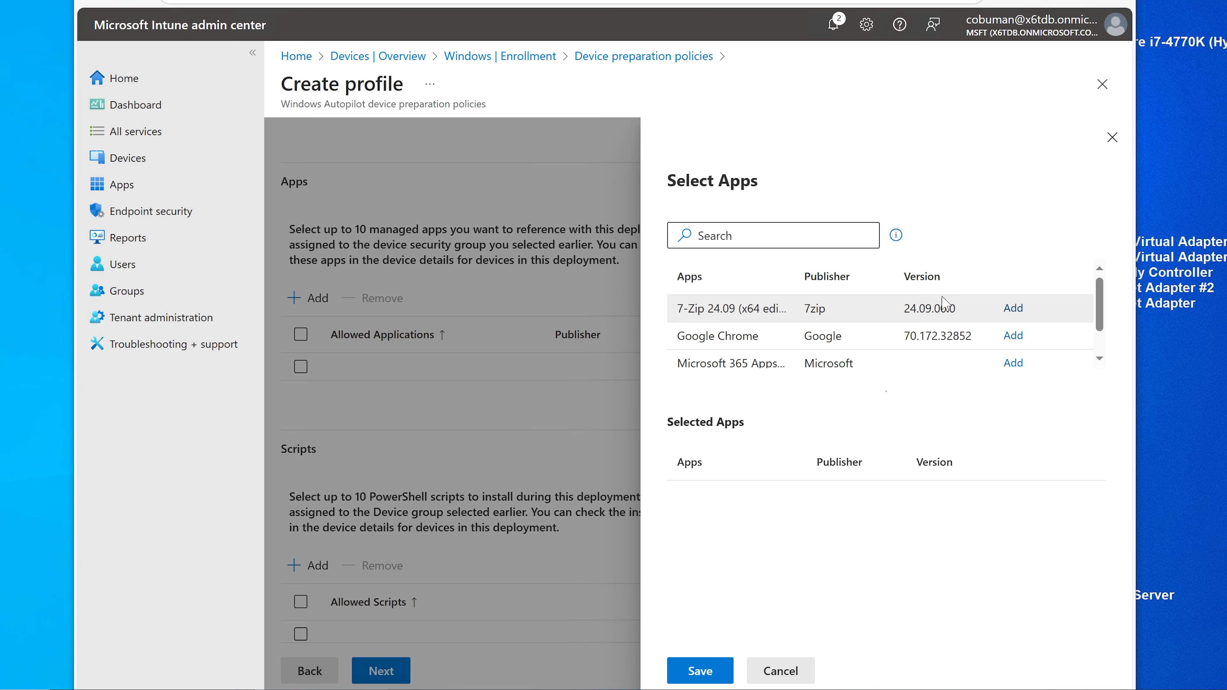
left_click(1013, 309)
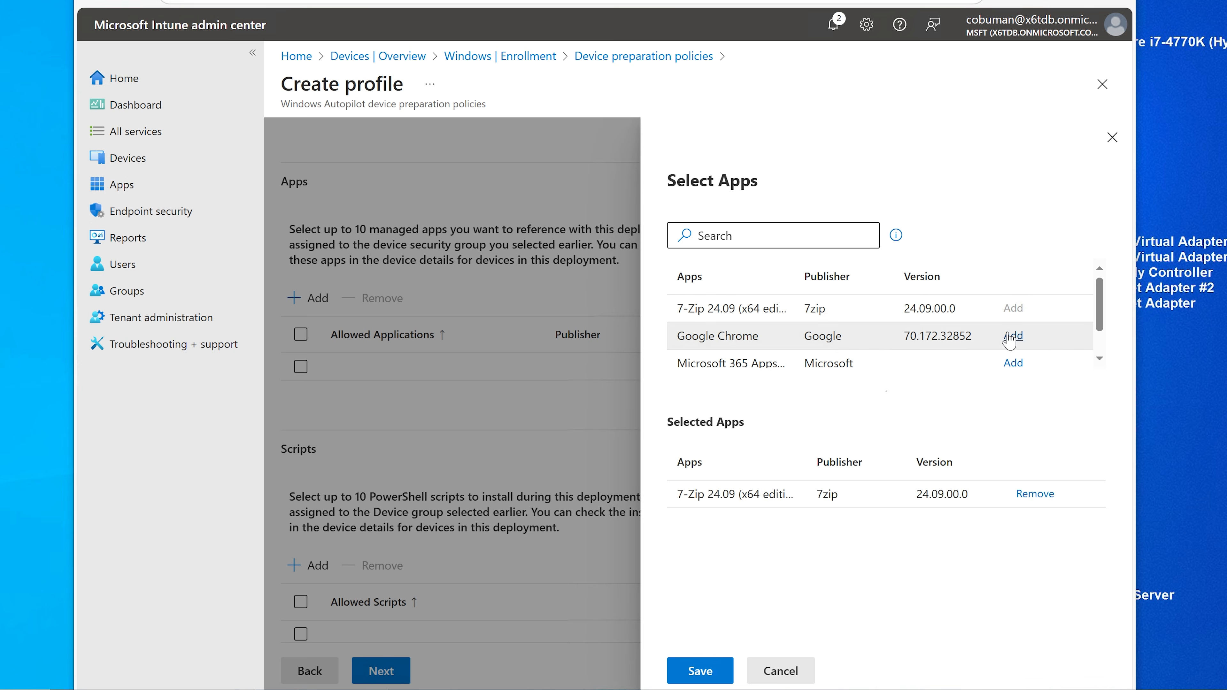
left_click(1015, 334)
scroll(963, 341, "down", 1)
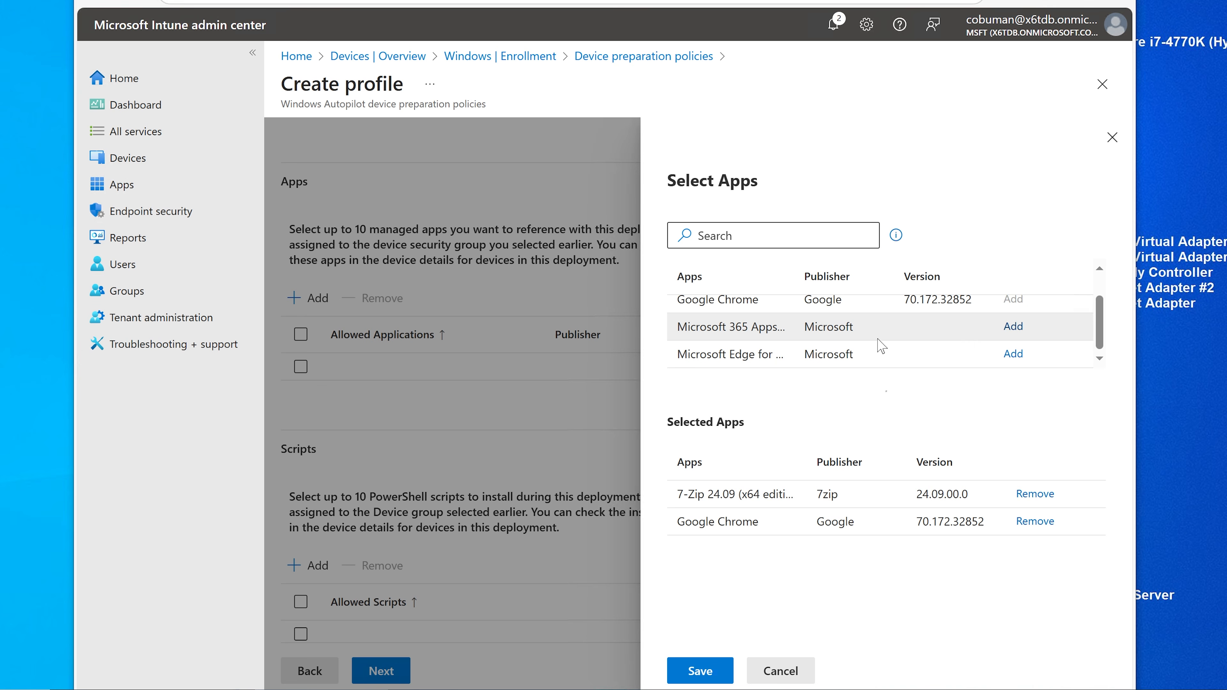
left_click(1006, 333)
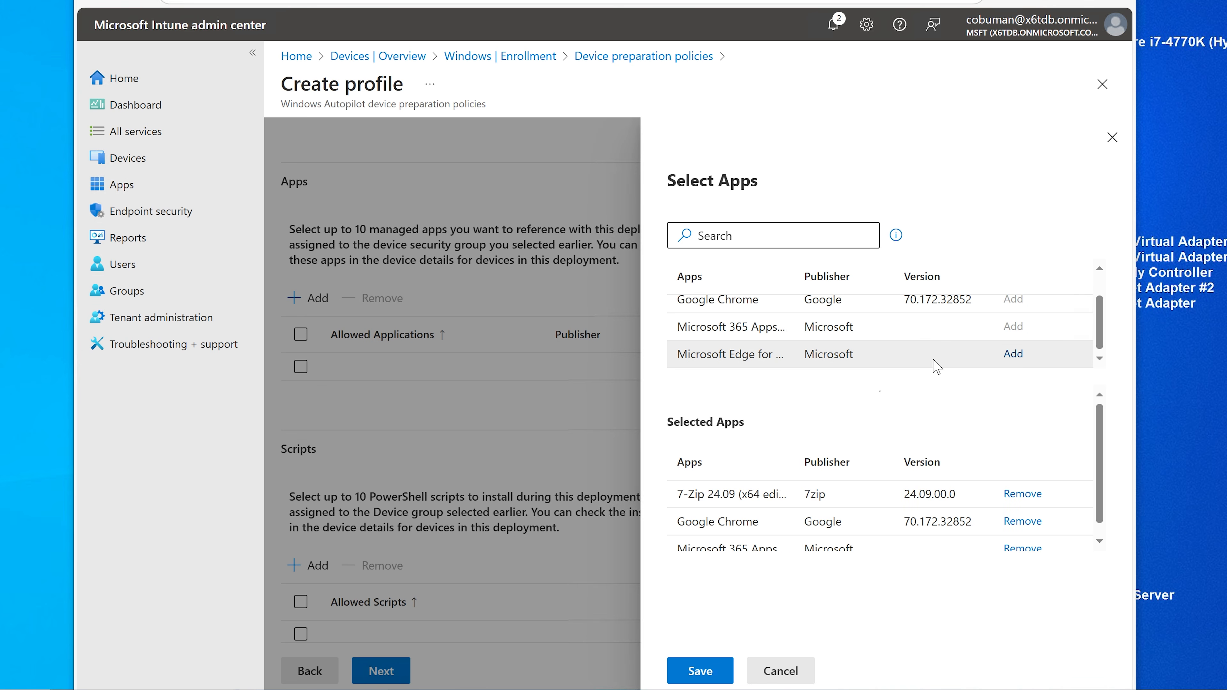
left_click(1011, 356)
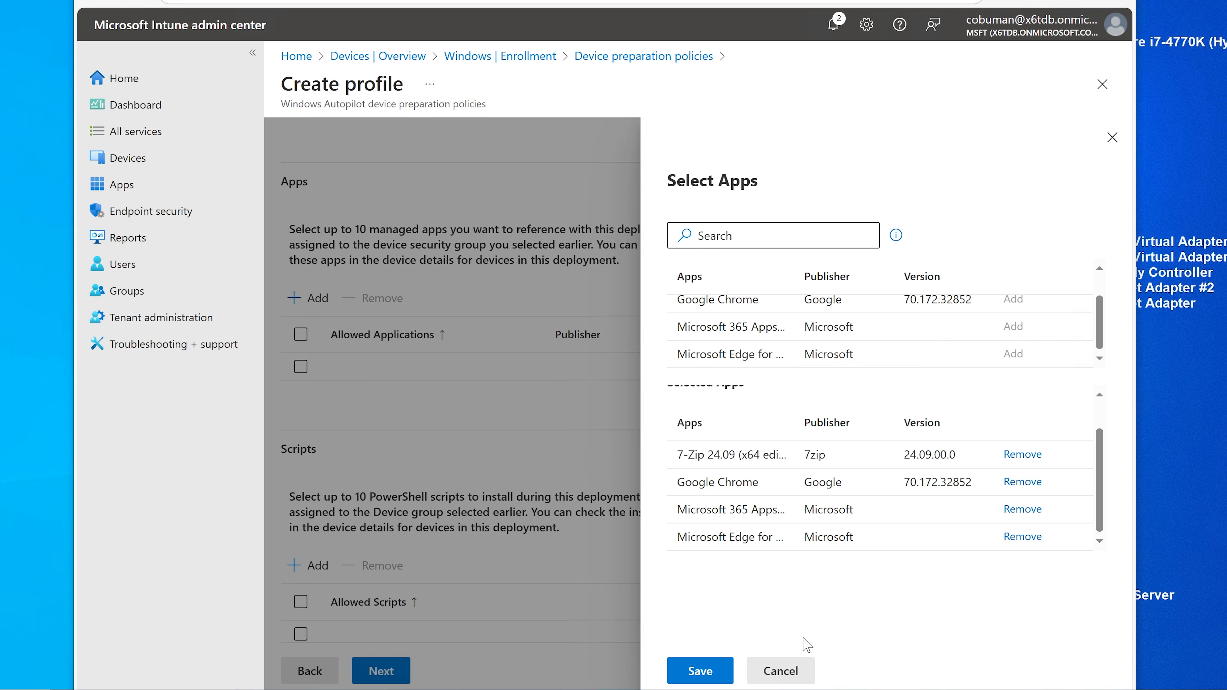
left_click(710, 672)
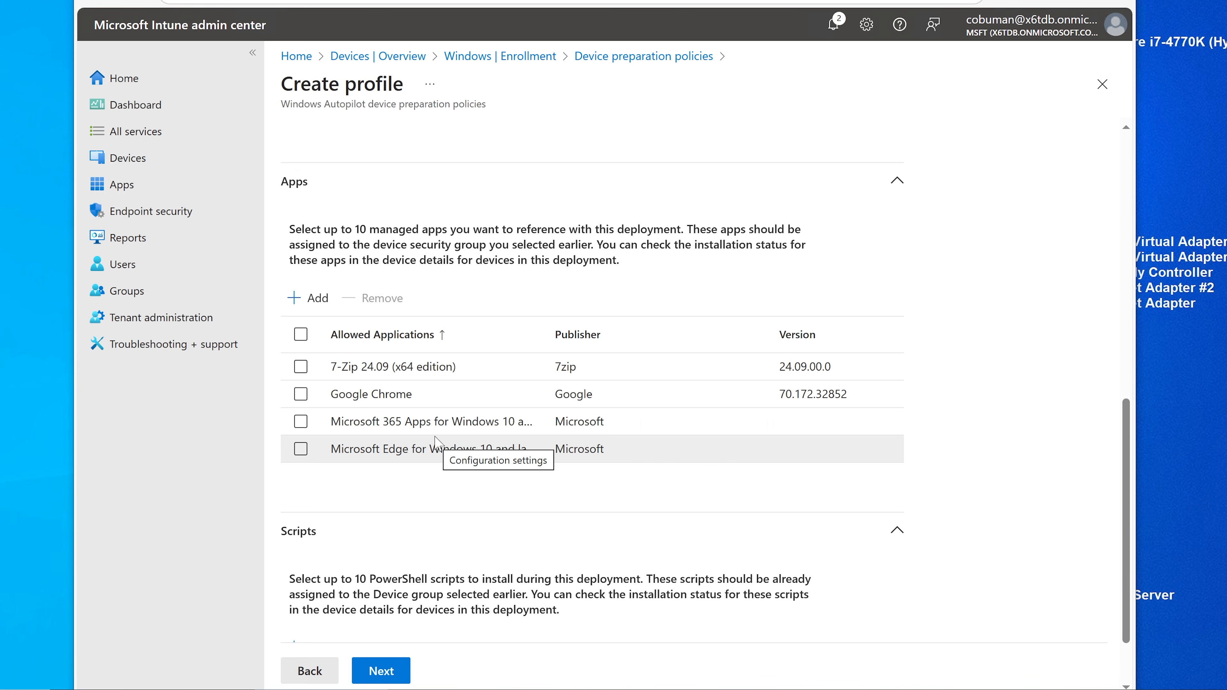
scroll(437, 439, "down", 1)
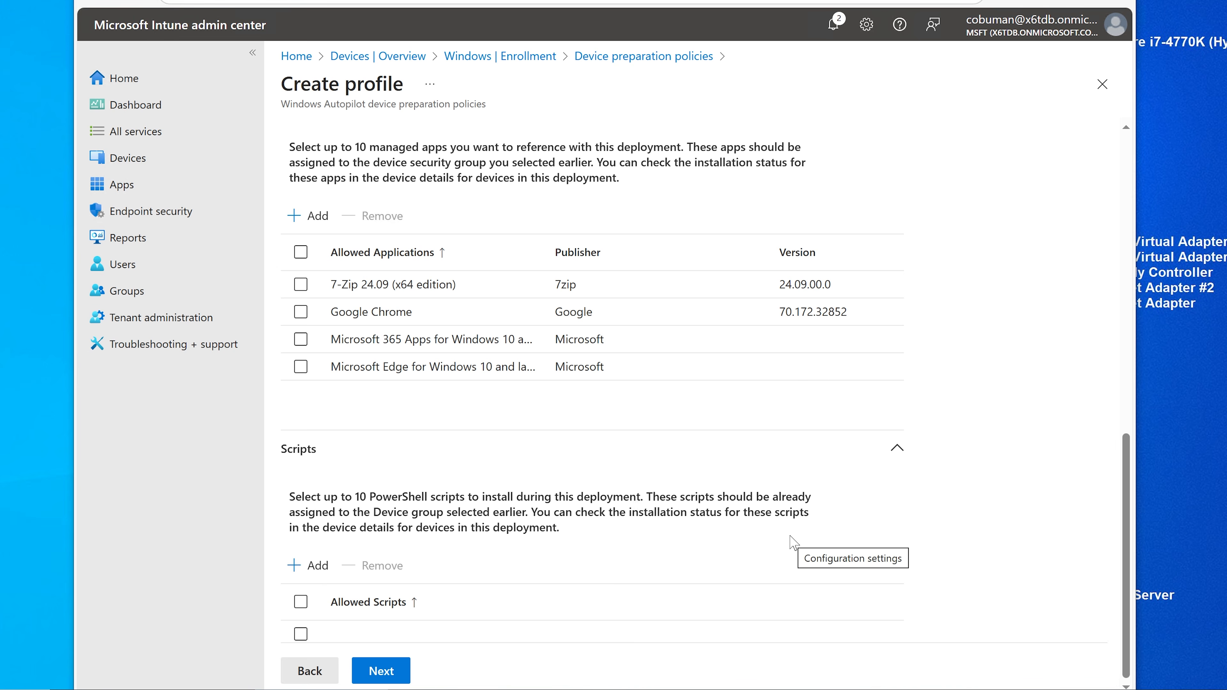
Step: Check for scripts to allow, find none, and finish the Configuration settings step
left_click(315, 566)
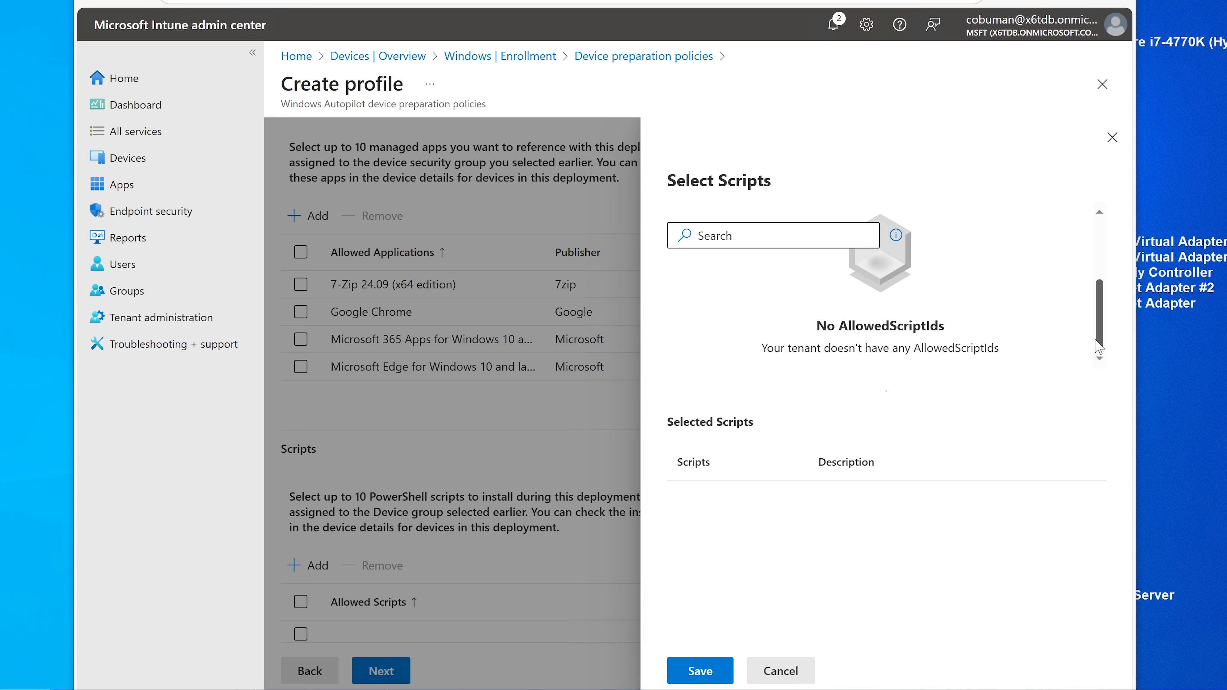
left_click(782, 675)
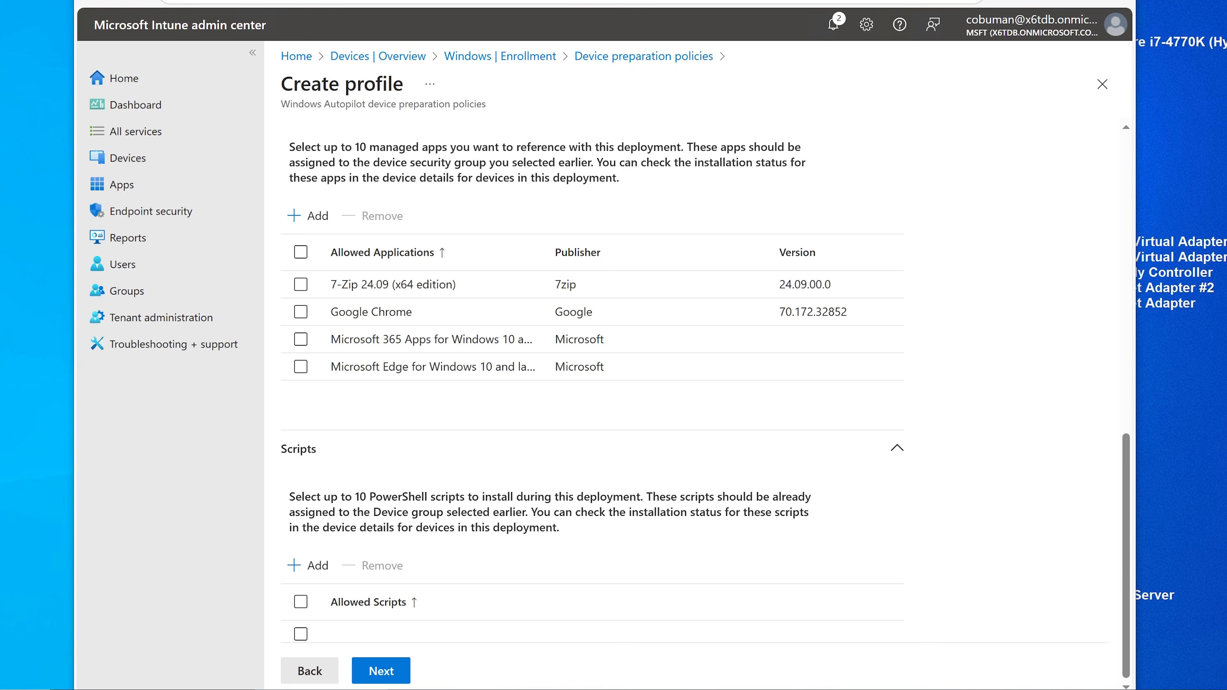
left_click(383, 668)
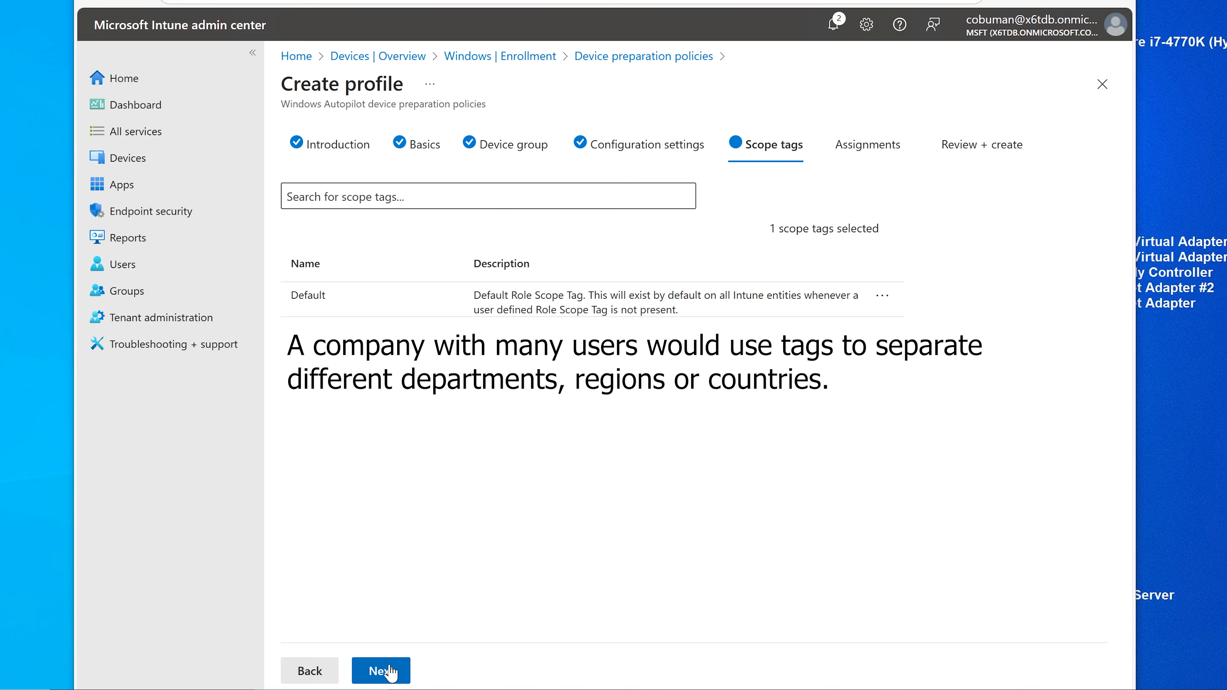
Step: Keep the Default scope tag, assign the profile to OEM Preprovision Access Acount, and save it
left_click(382, 674)
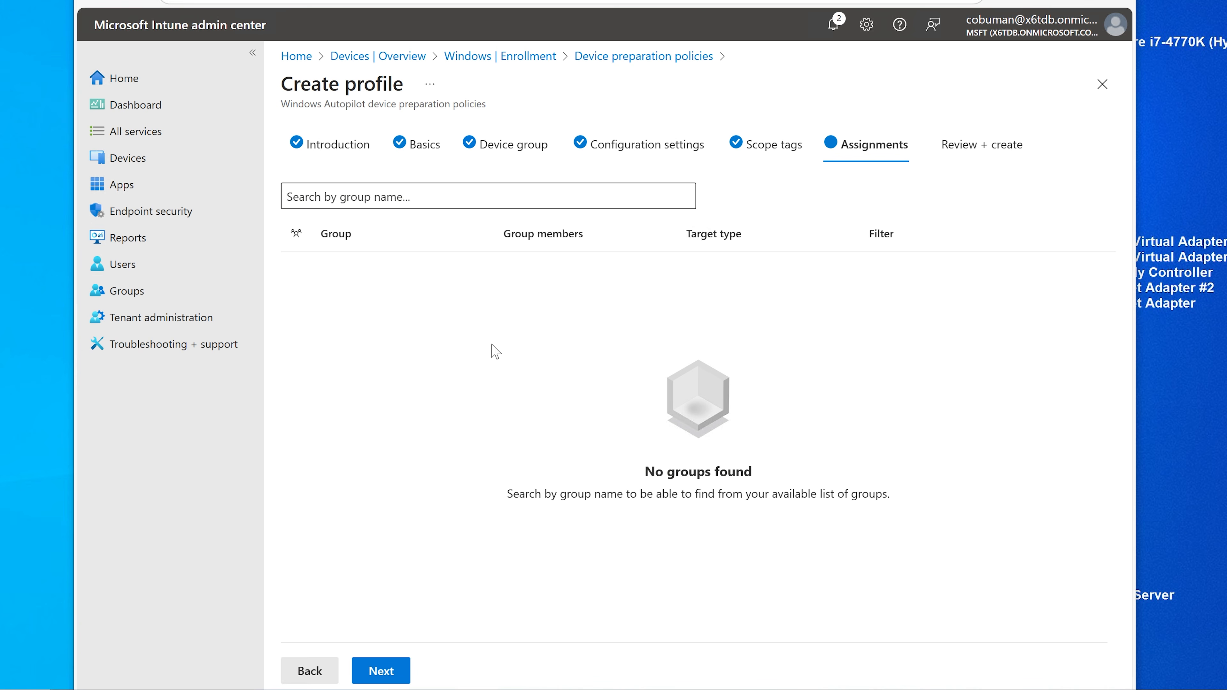
left_click(483, 194)
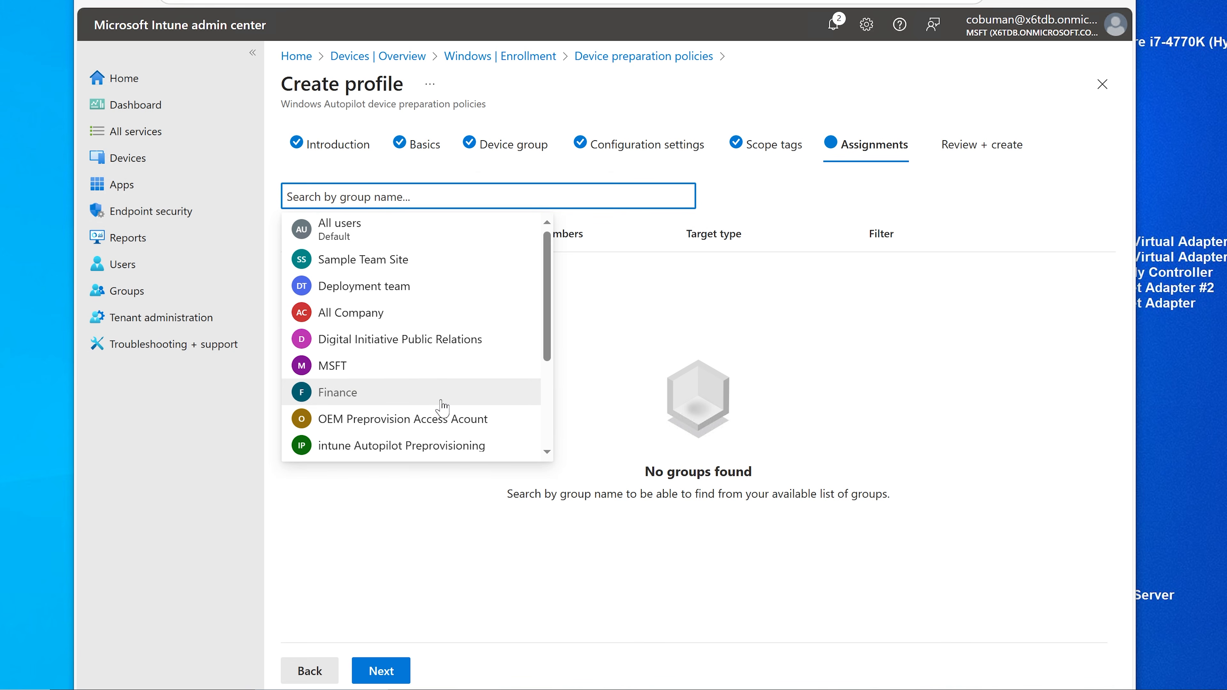
left_click(429, 420)
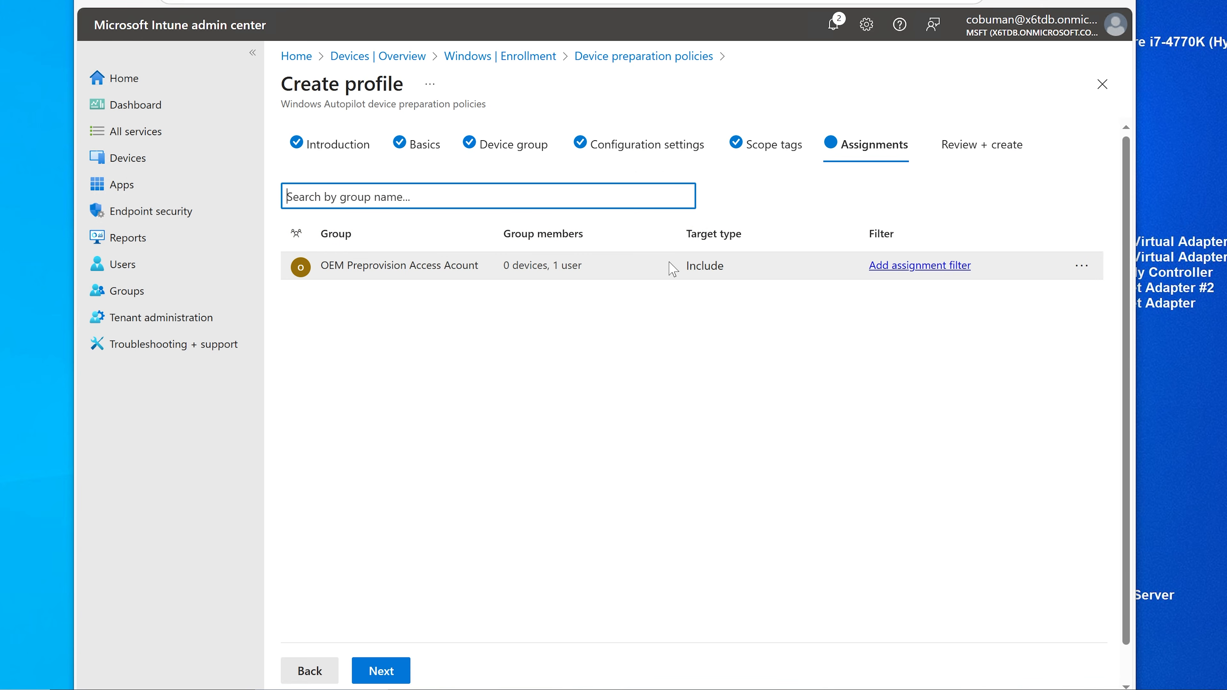
left_click(377, 674)
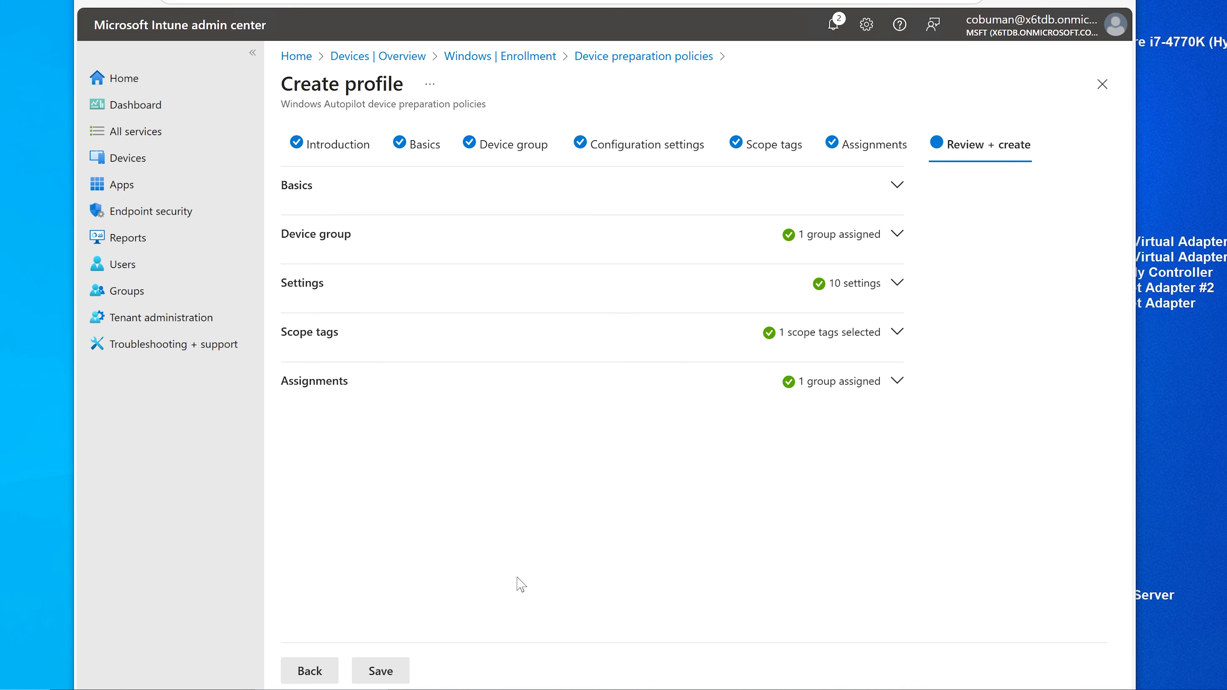
left_click(150, 190)
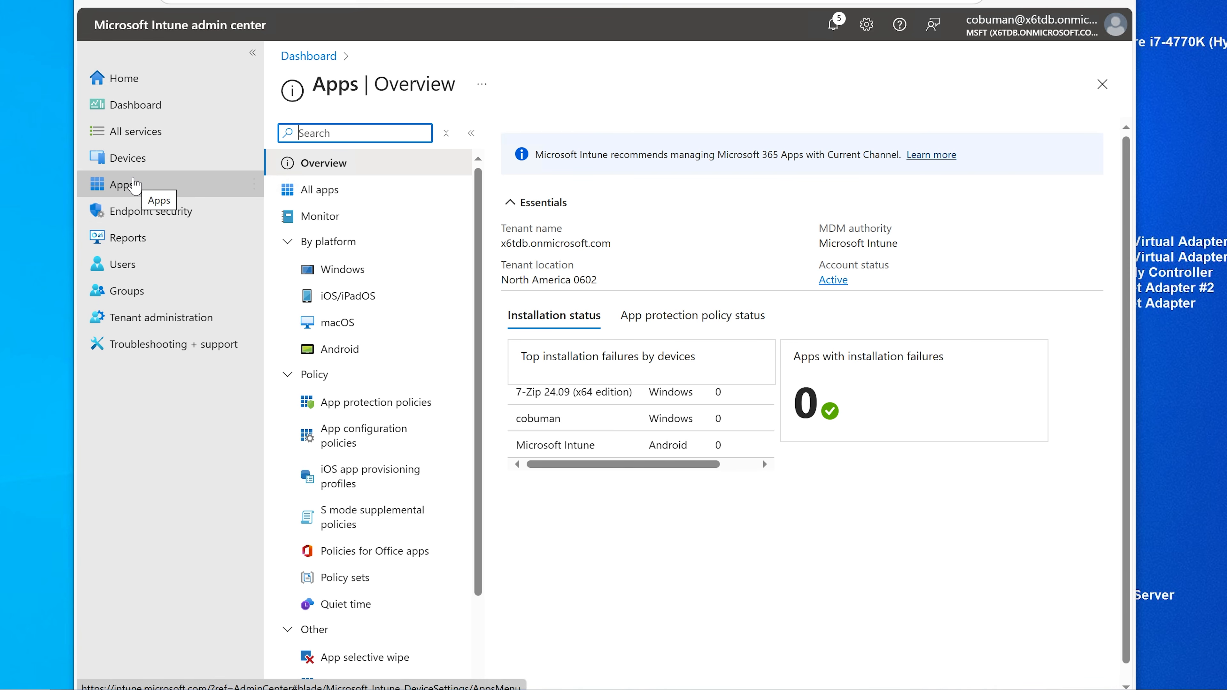
Step: Open the 7-Zip app's assignments and remove its All devices required assignment
left_click(138, 188)
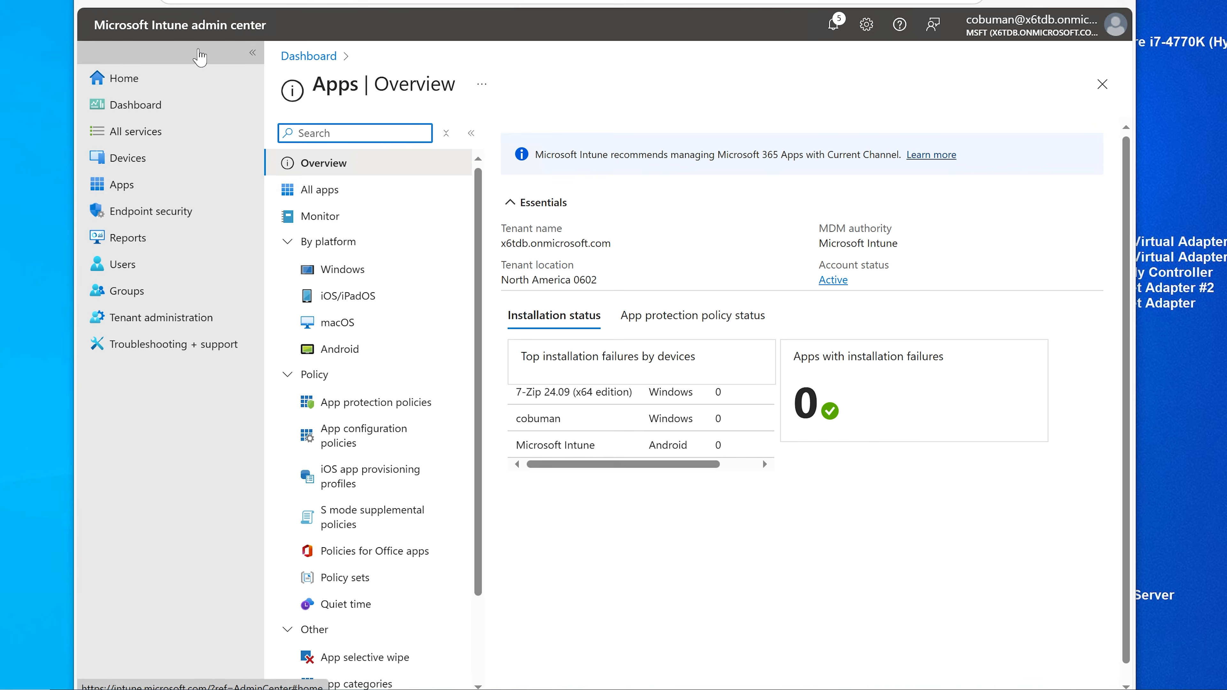
left_click(355, 278)
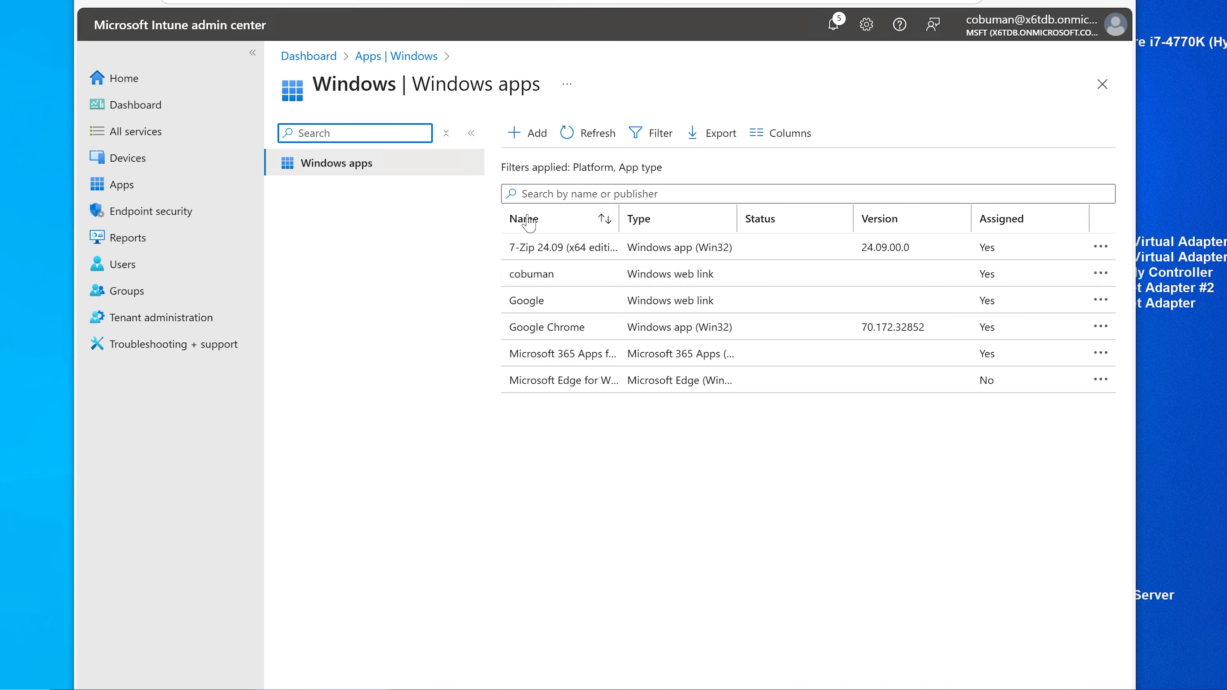
left_click(579, 254)
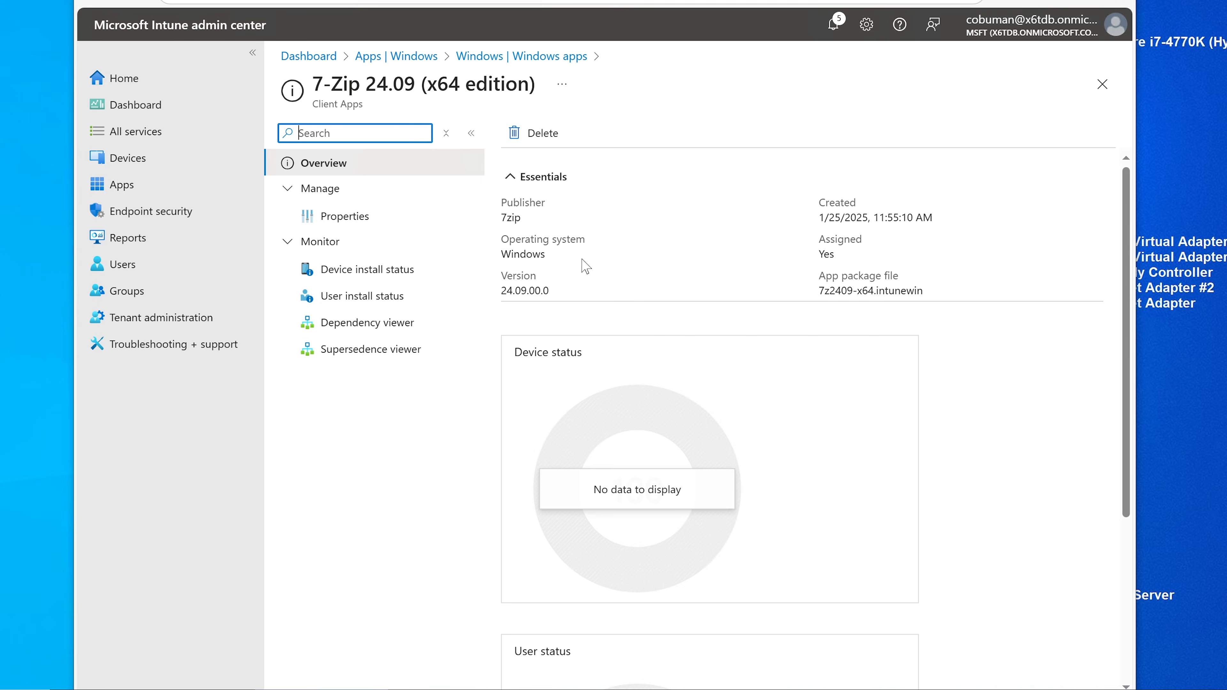
left_click(358, 219)
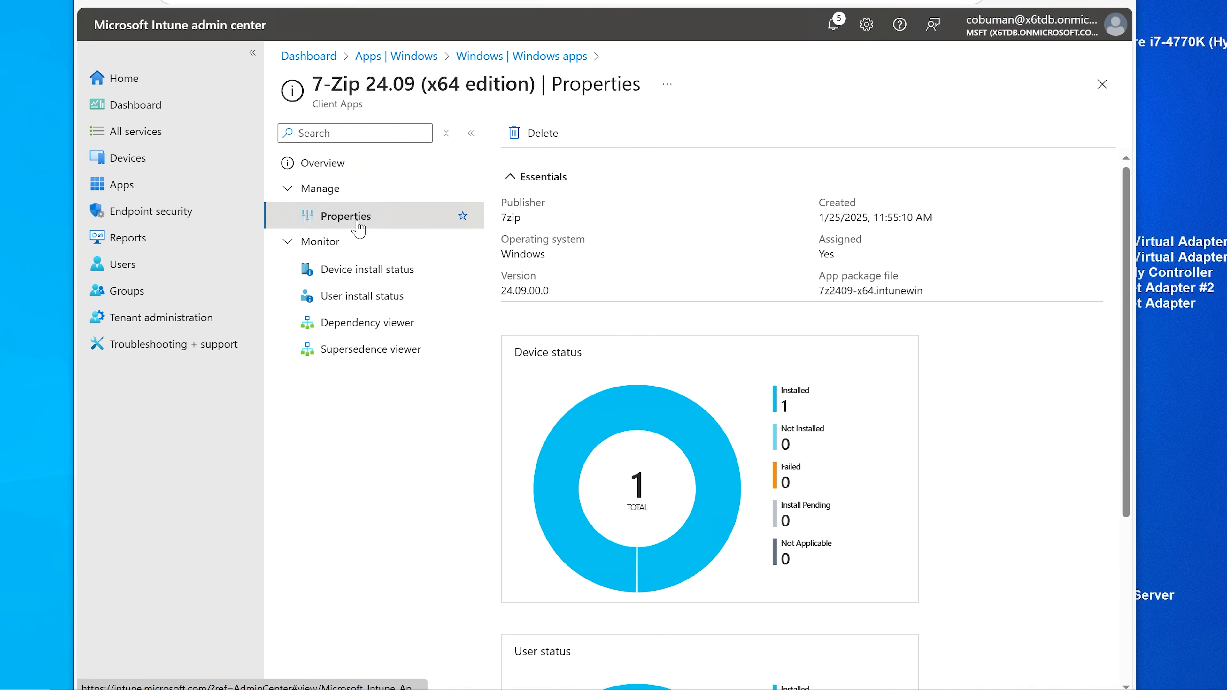
scroll(623, 351, "down", 15)
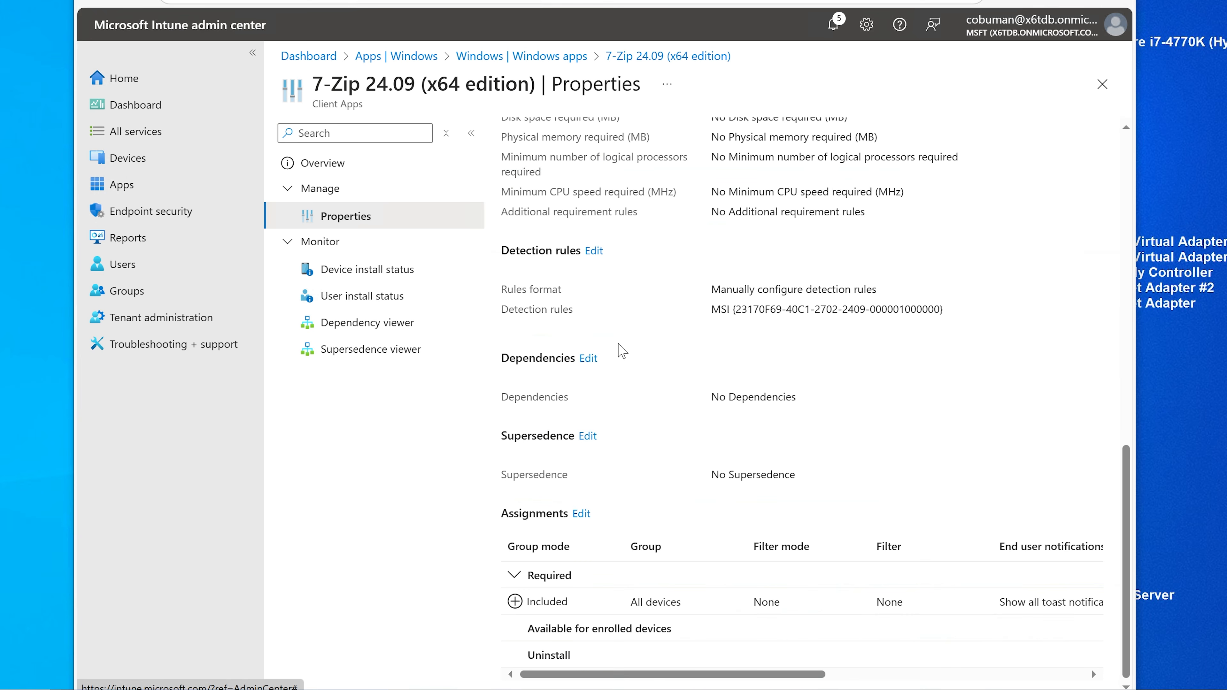
left_click(581, 514)
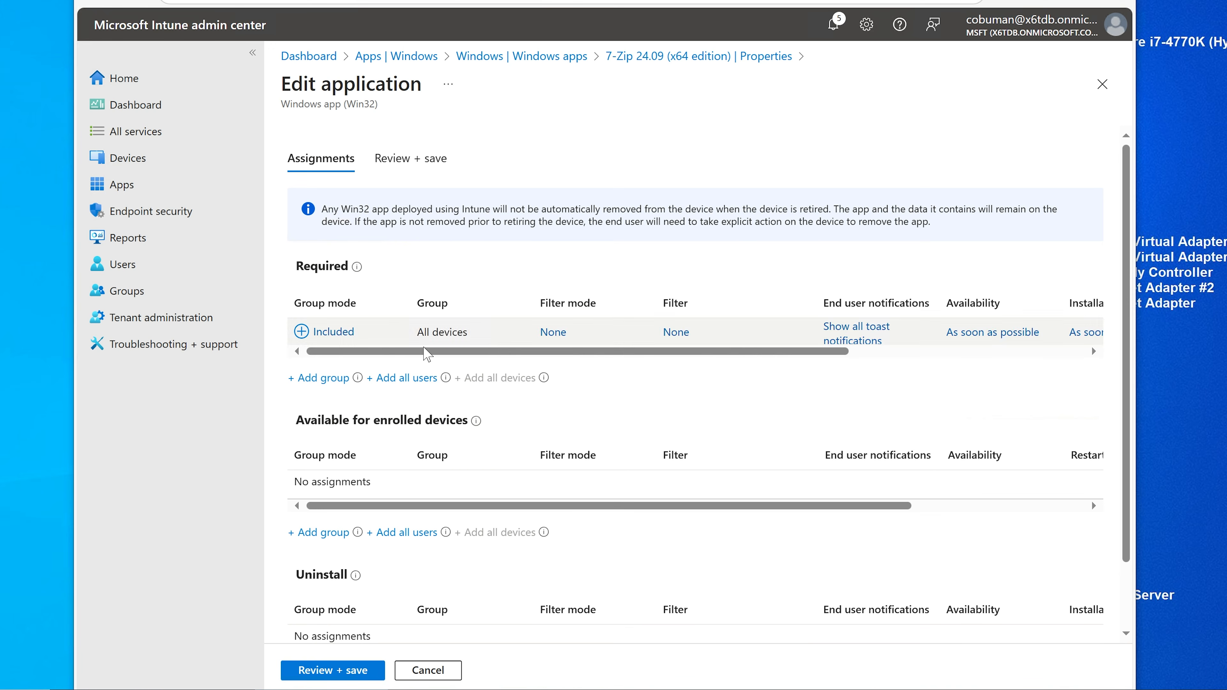
left_click_drag(452, 351, 390, 352)
left_click(341, 332)
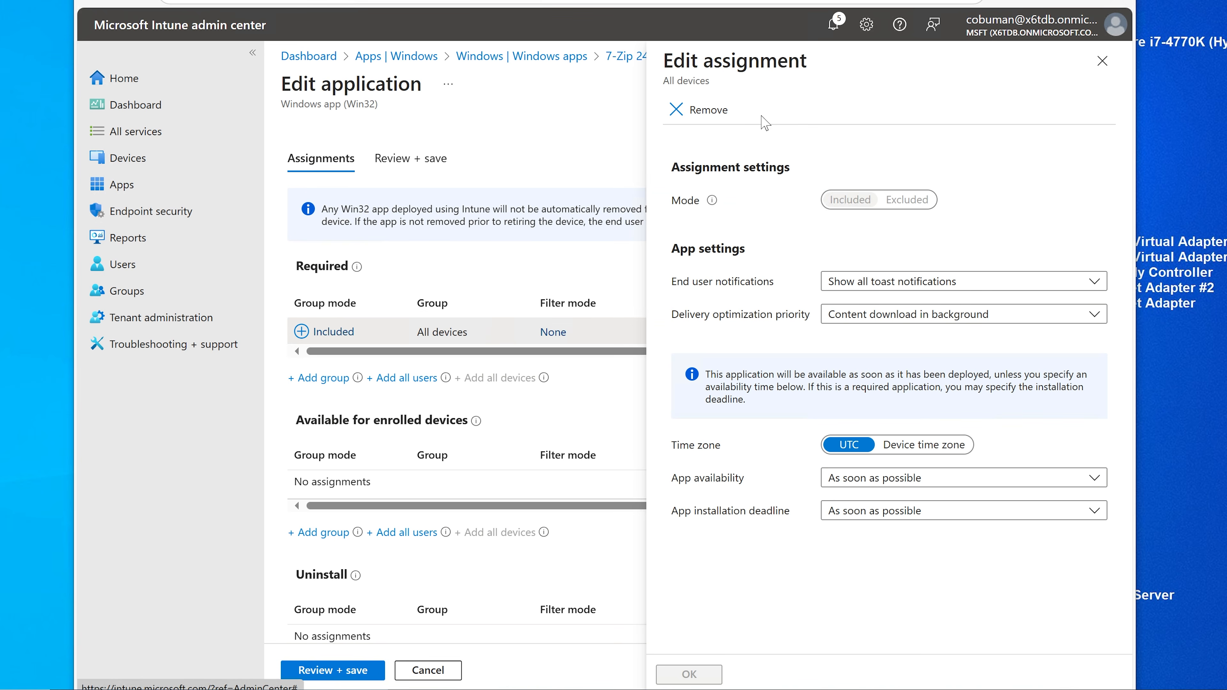
left_click(704, 116)
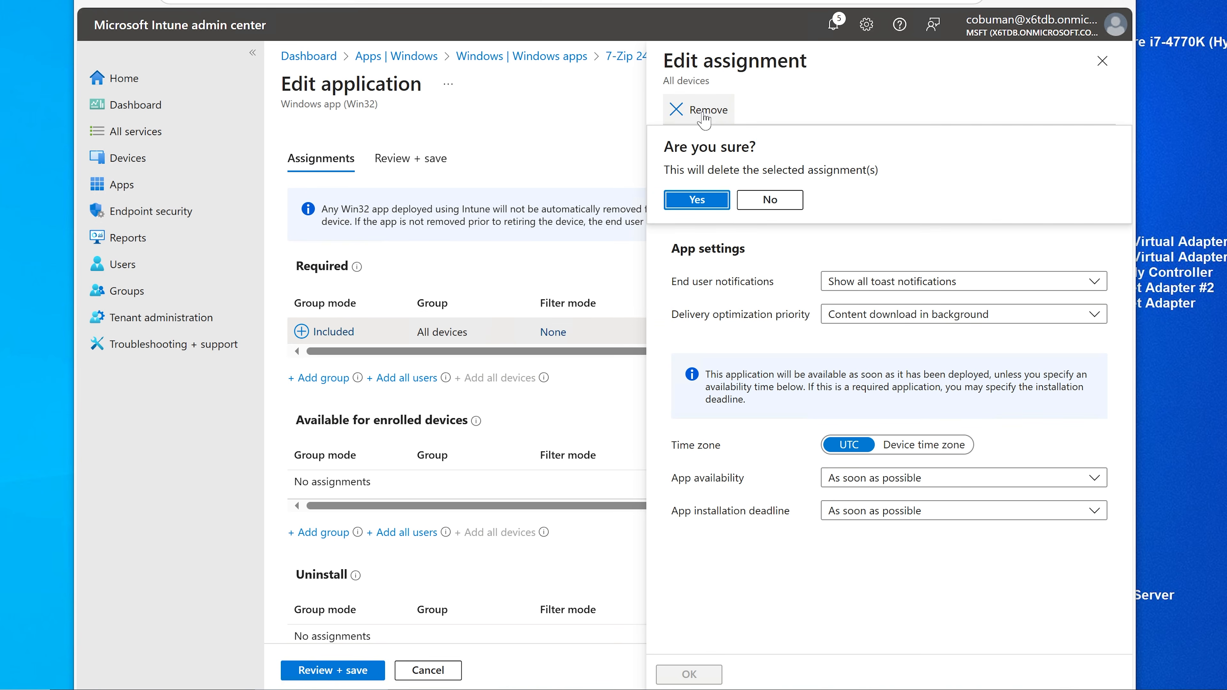
left_click(699, 201)
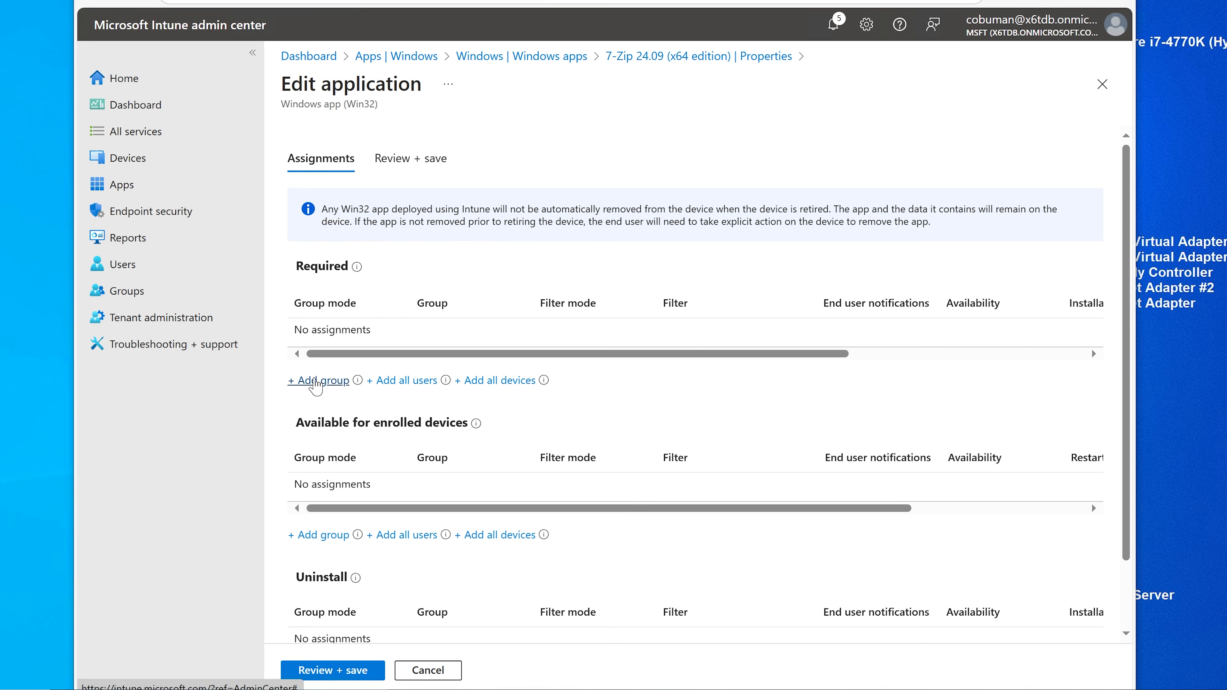
Step: Add intune Autopilot Preprovisioning as 7-Zip's required group and save the assignment
left_click(314, 386)
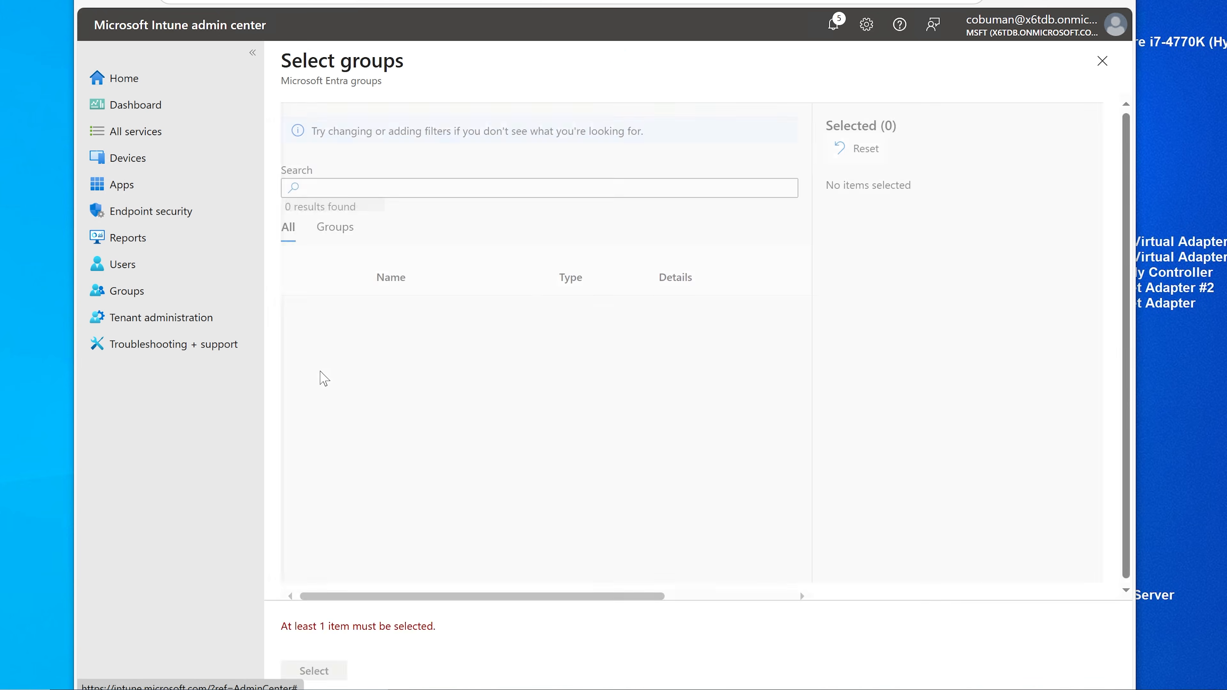
left_click(420, 183)
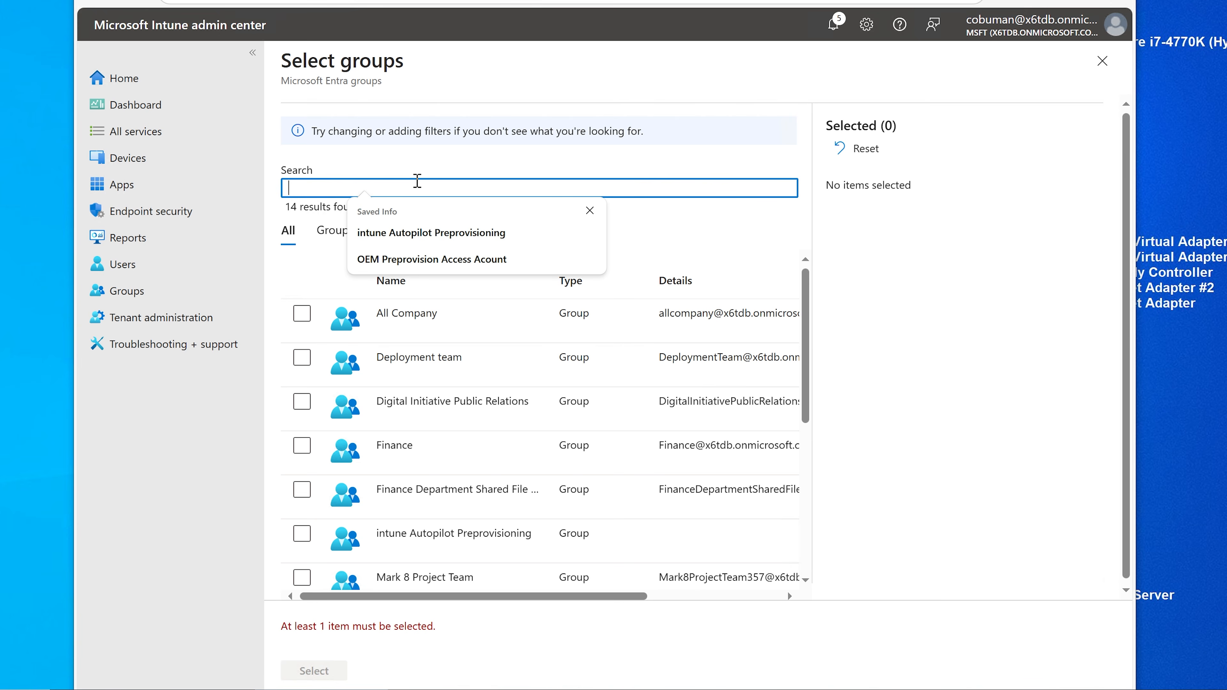
left_click(393, 235)
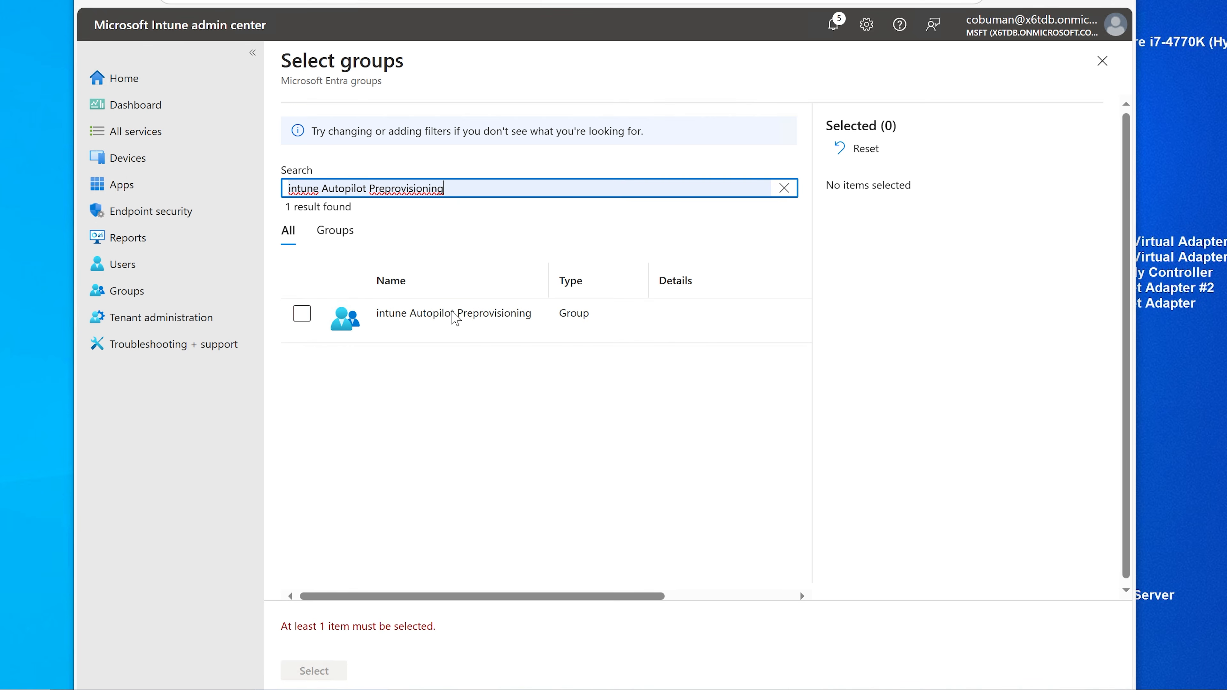
left_click(299, 311)
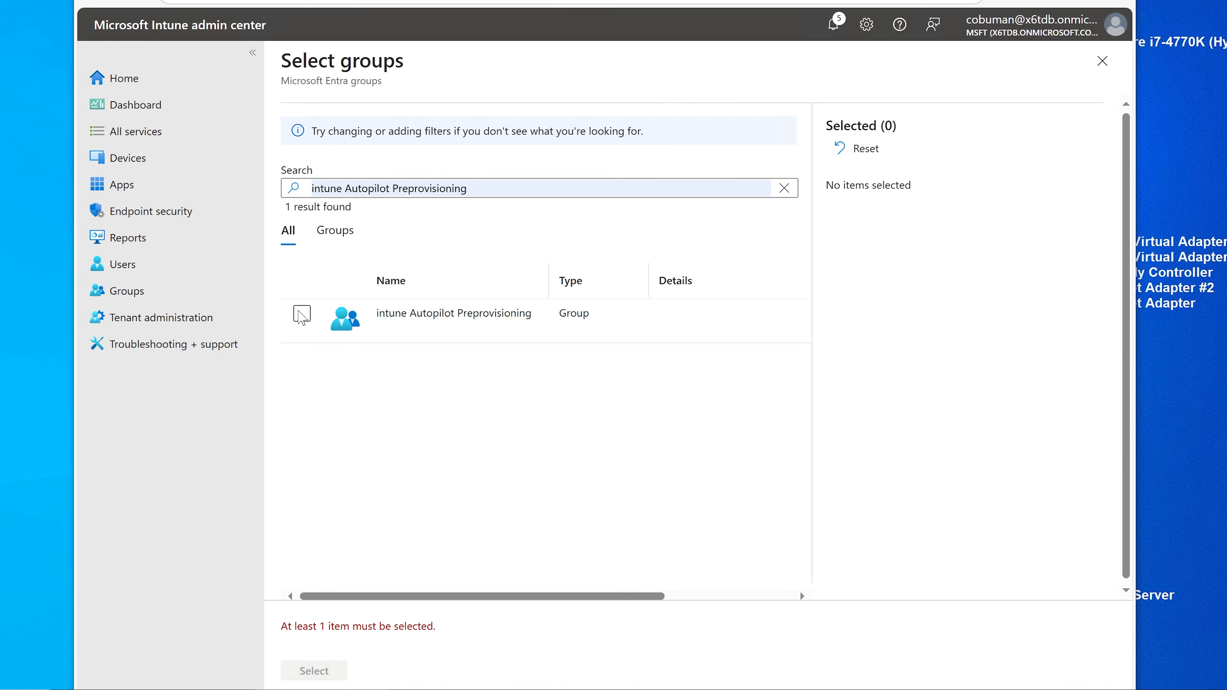
left_click(305, 319)
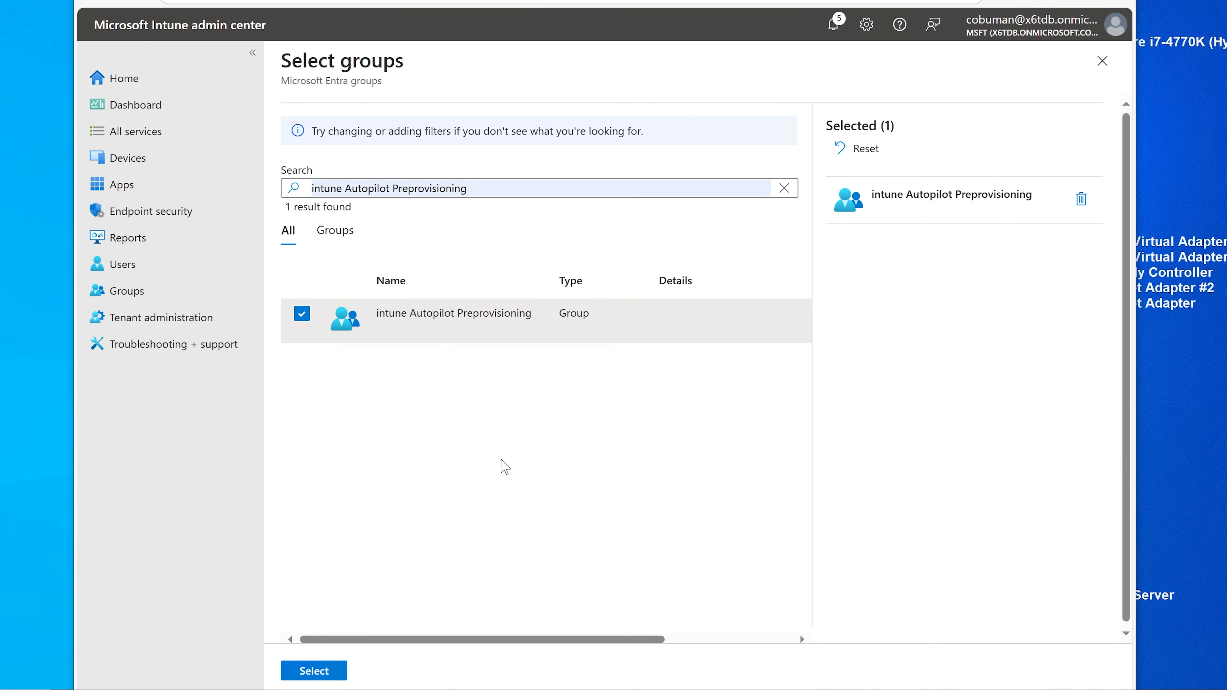
left_click(329, 670)
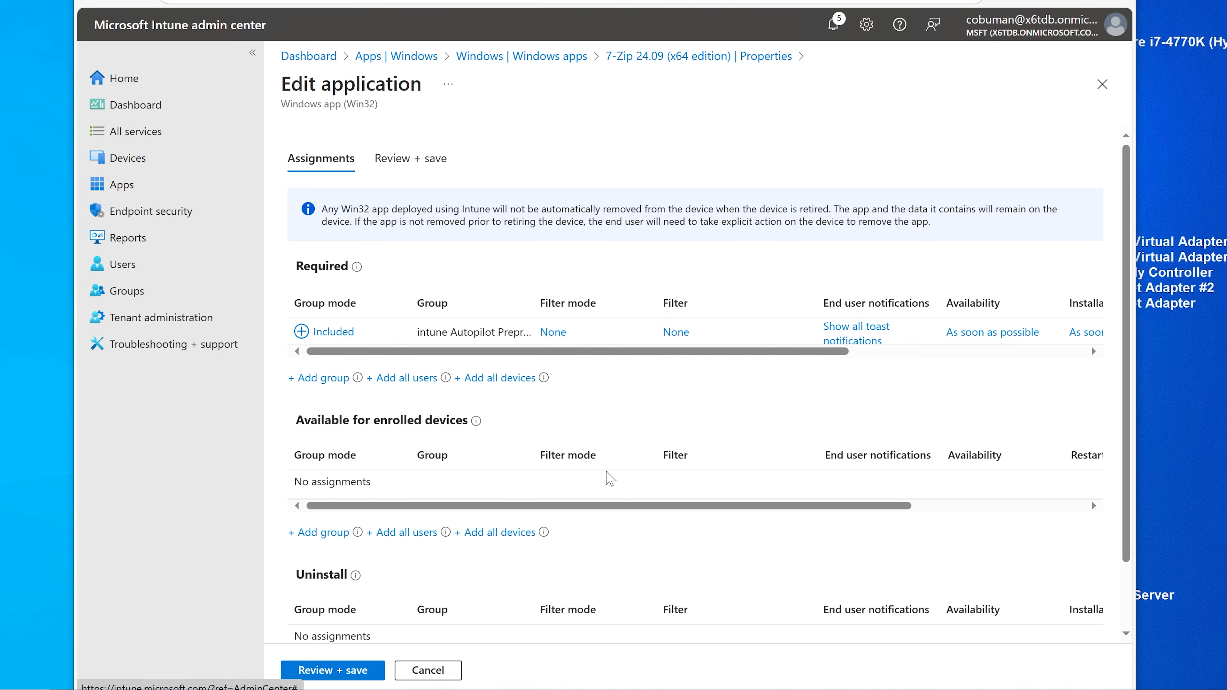
scroll(435, 575, "down", 1)
left_click(347, 673)
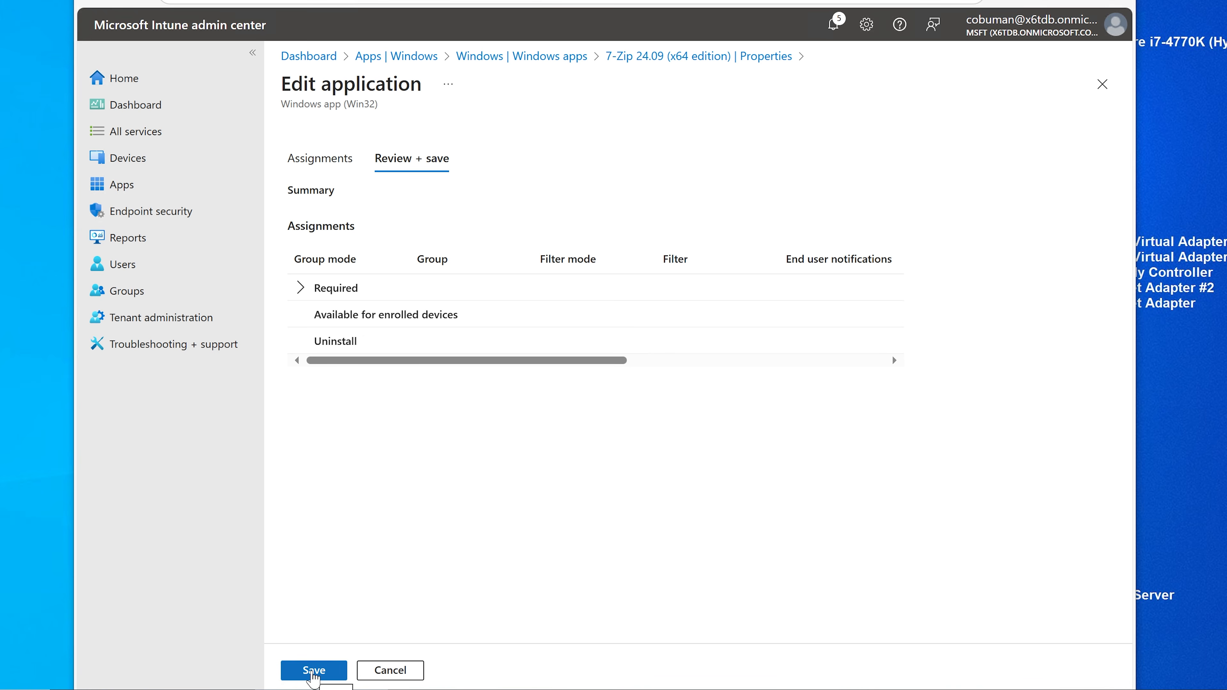
left_click(313, 671)
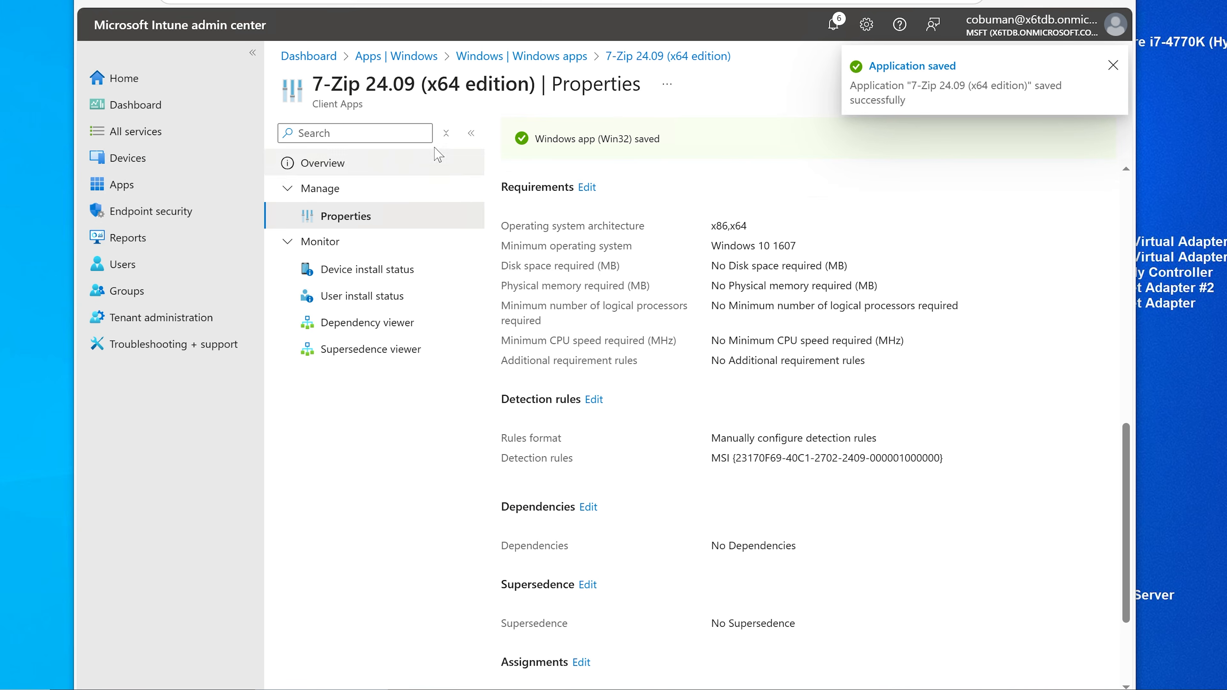
Step: Open Google Chrome's assignments and remove its All devices required assignment
left_click(535, 57)
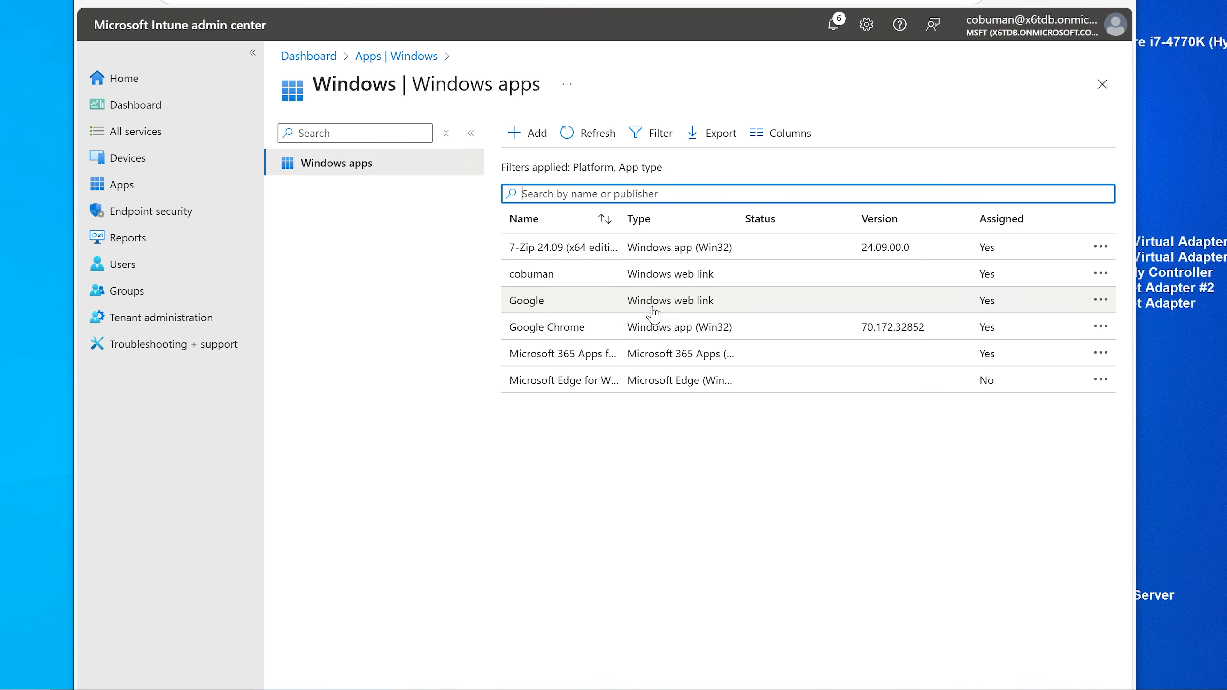
left_click(651, 330)
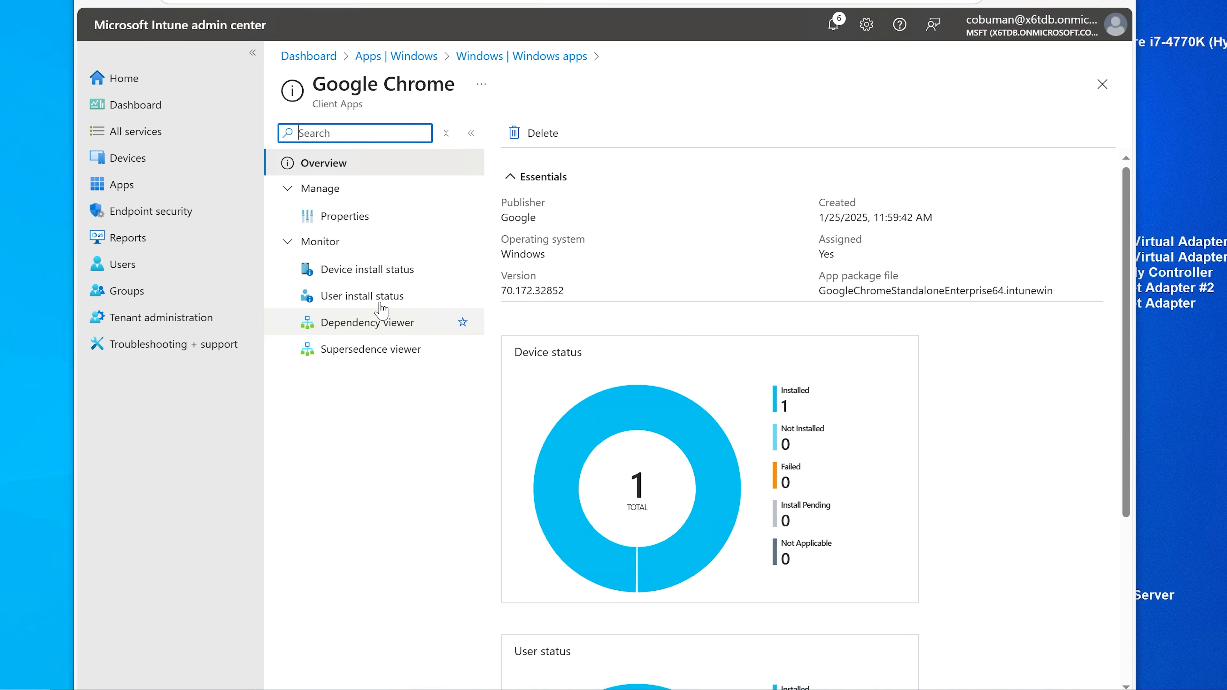
left_click(357, 217)
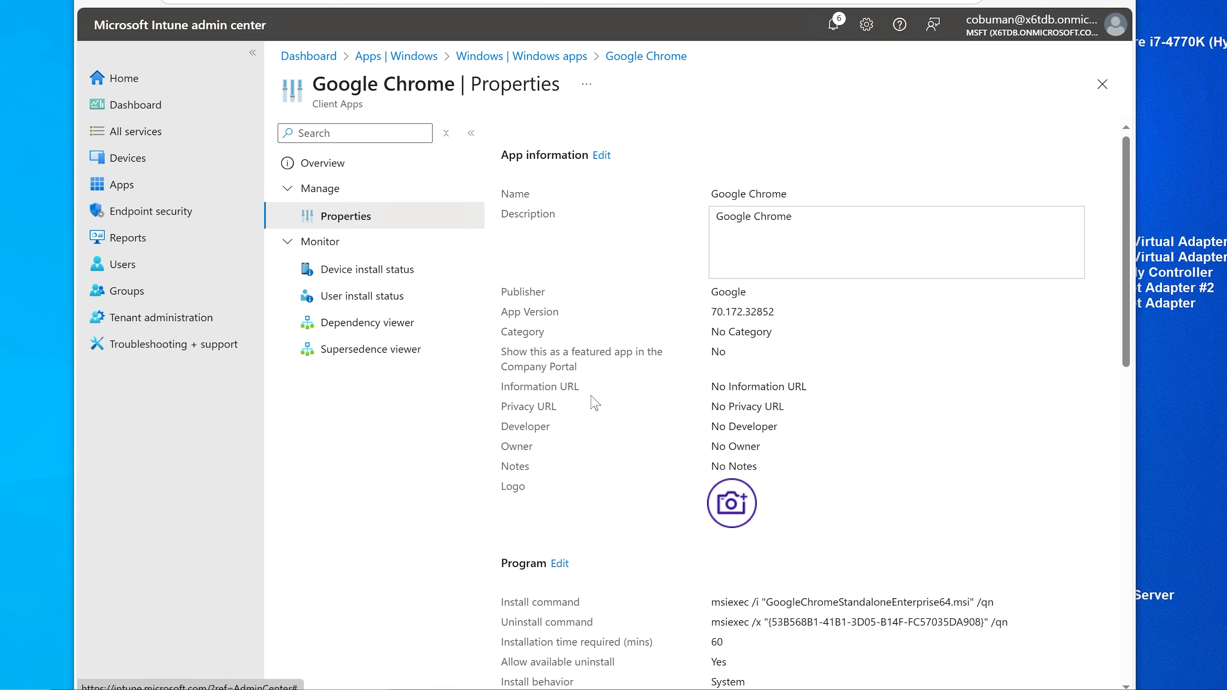
scroll(592, 403, "down", 10)
left_click(581, 513)
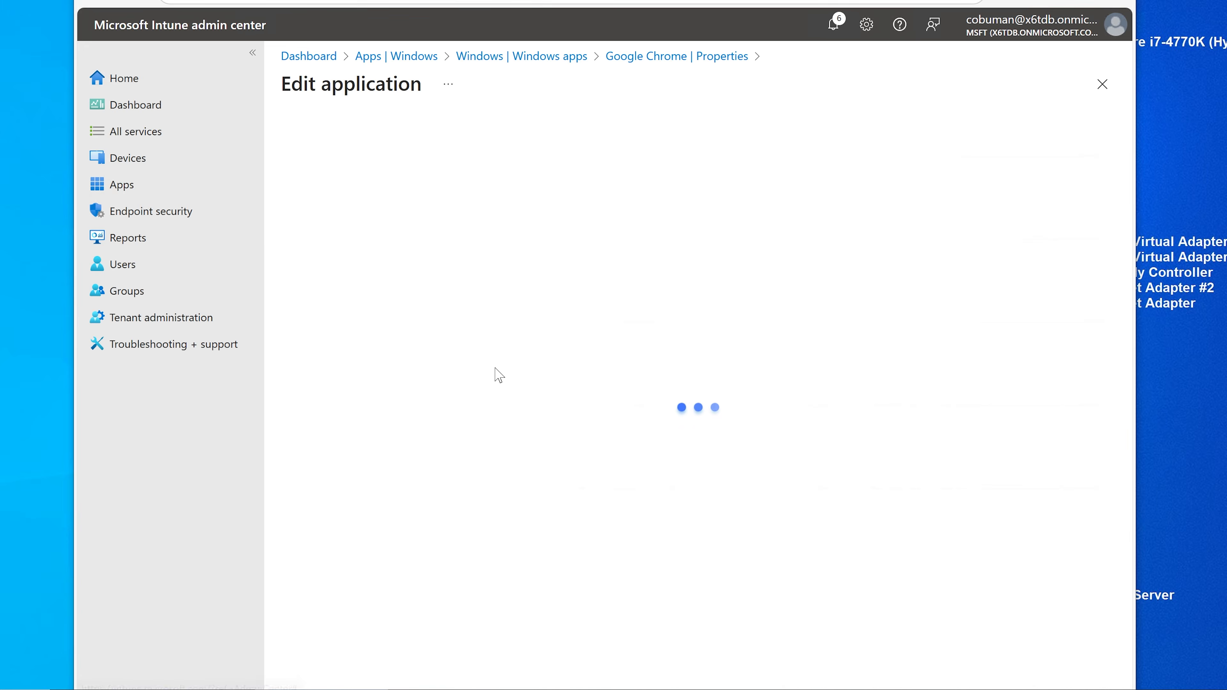
left_click(322, 333)
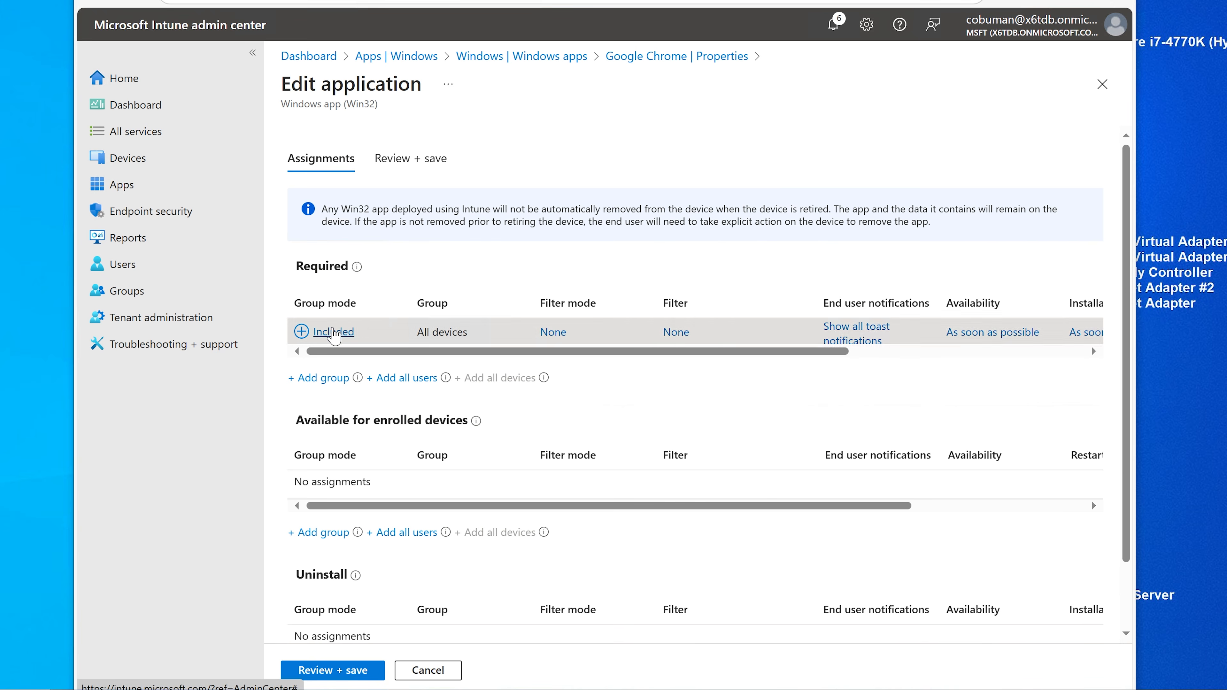
left_click(723, 125)
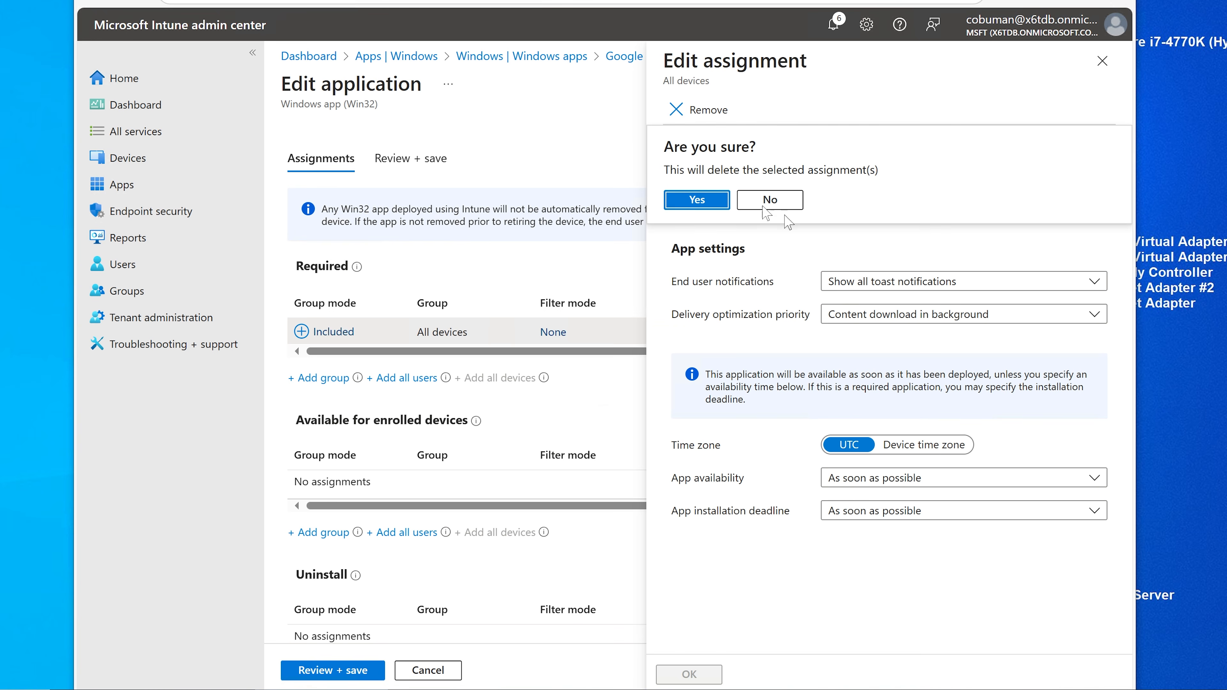
left_click(692, 198)
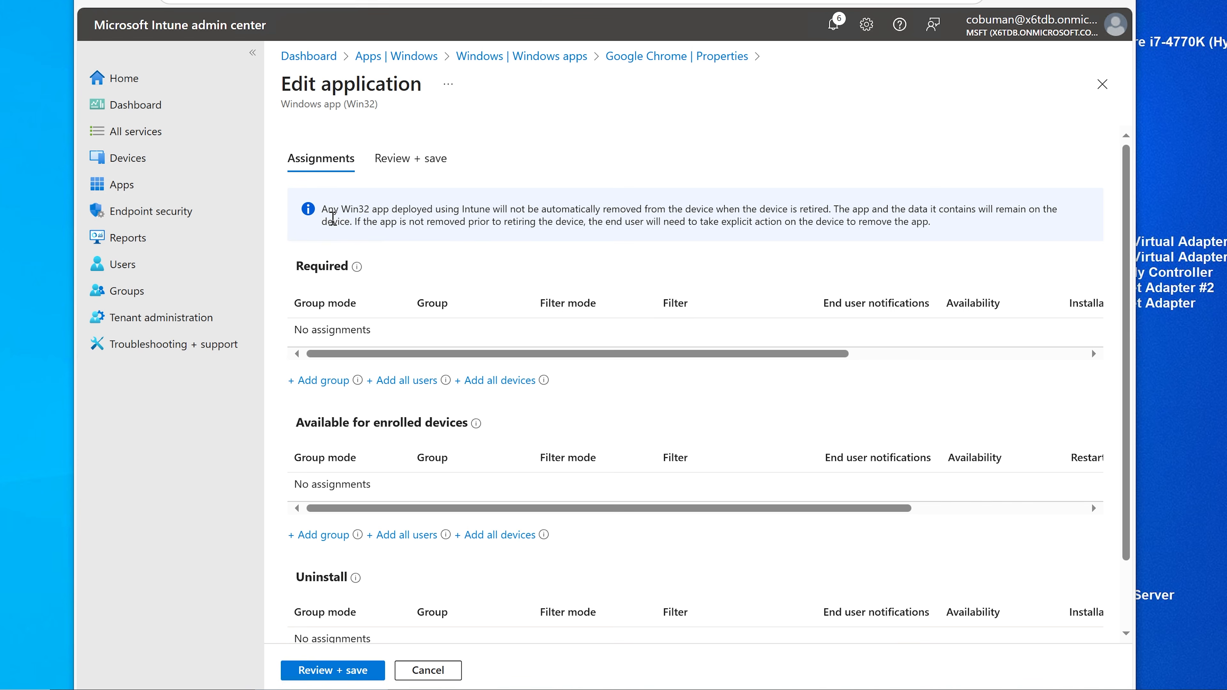
Step: Add intune Autopilot Preprovisioning as Chrome's required group and save the assignment
left_click(321, 382)
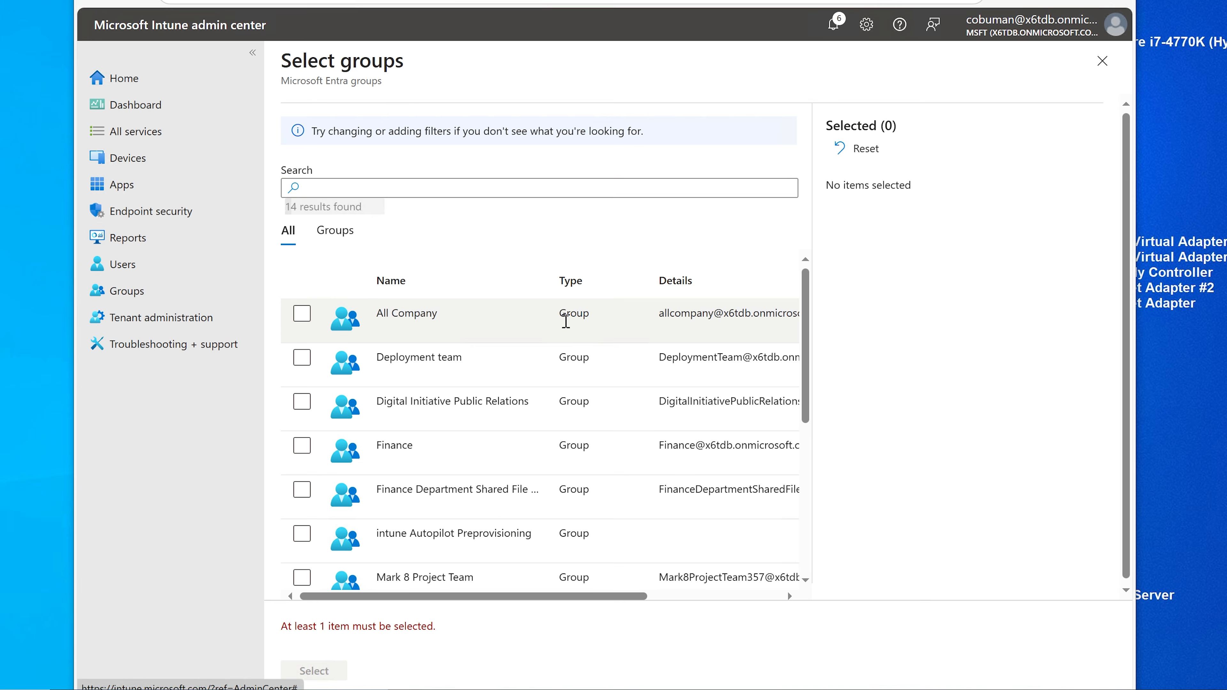
scroll(482, 313, "down", 2)
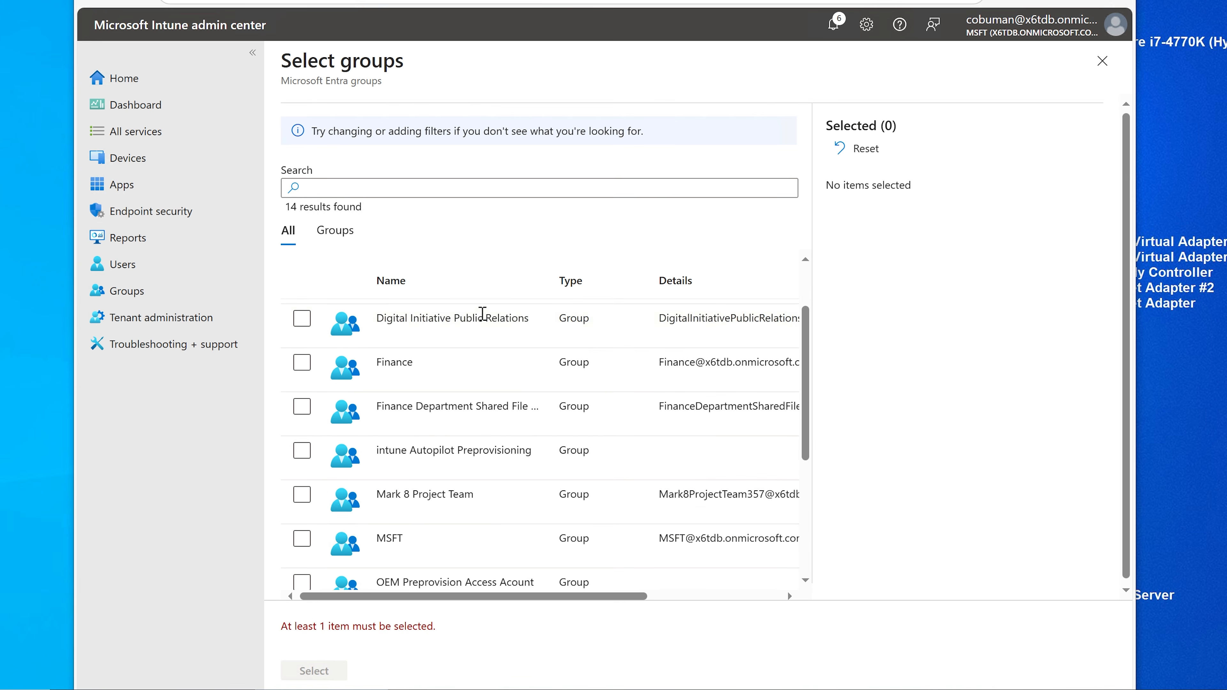
left_click(302, 451)
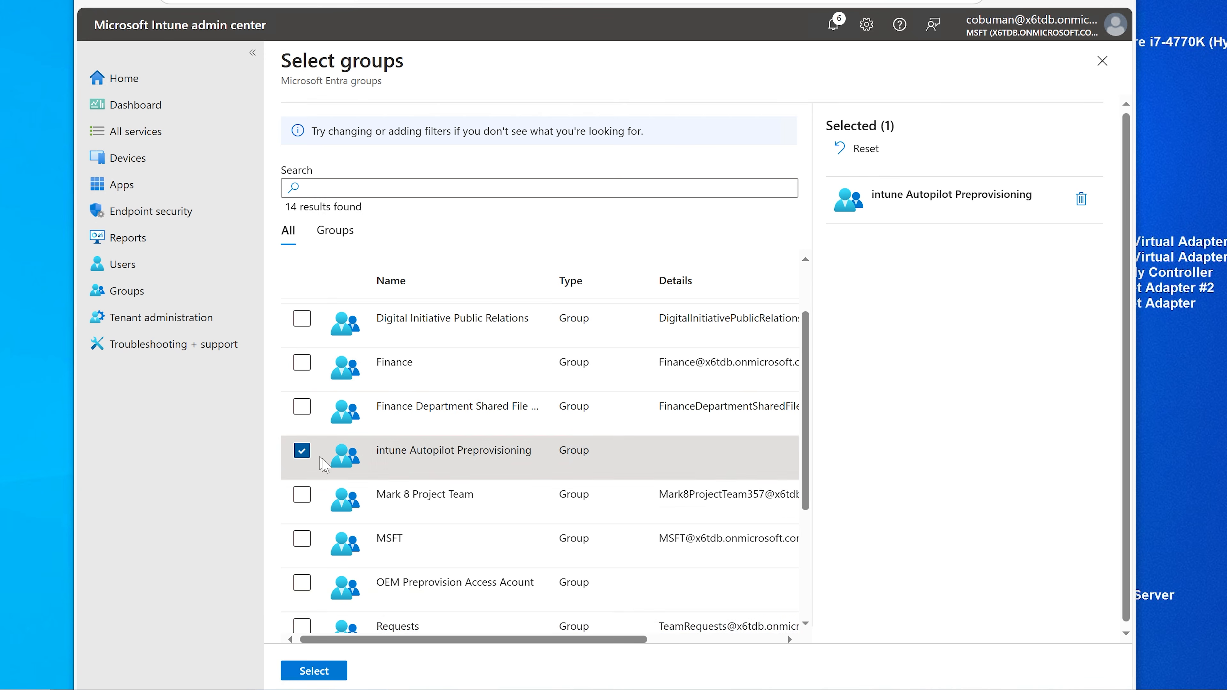
scroll(379, 575, "down", 2)
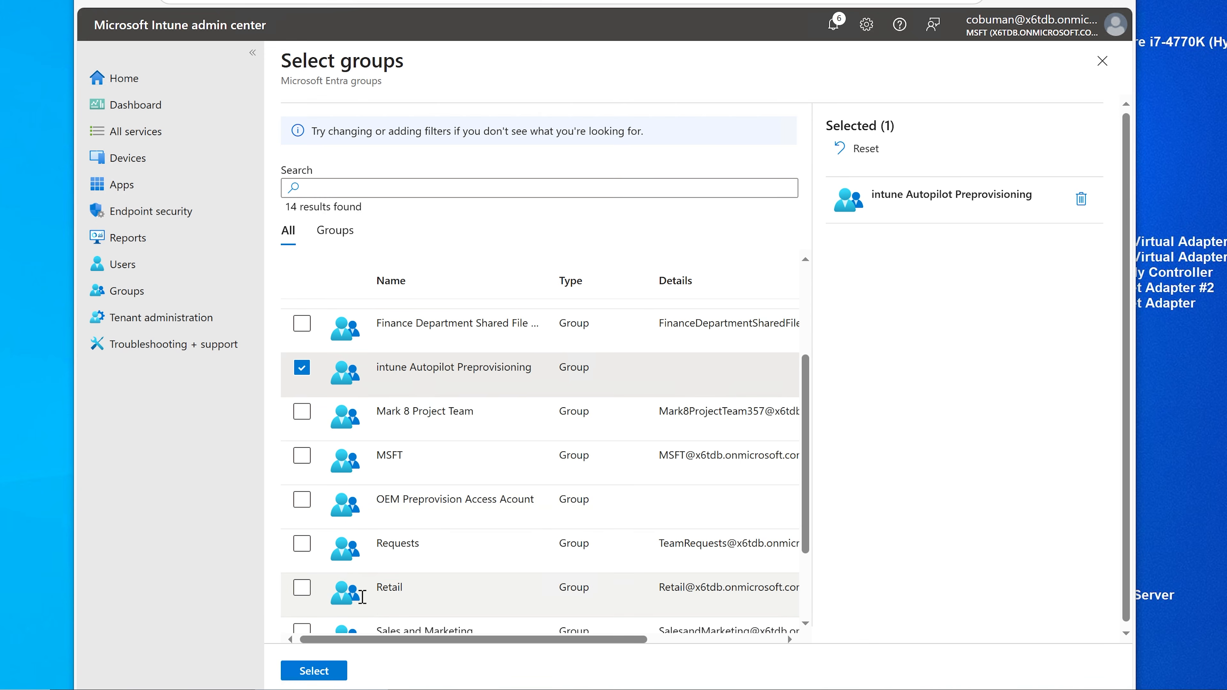
left_click(312, 670)
left_click(319, 670)
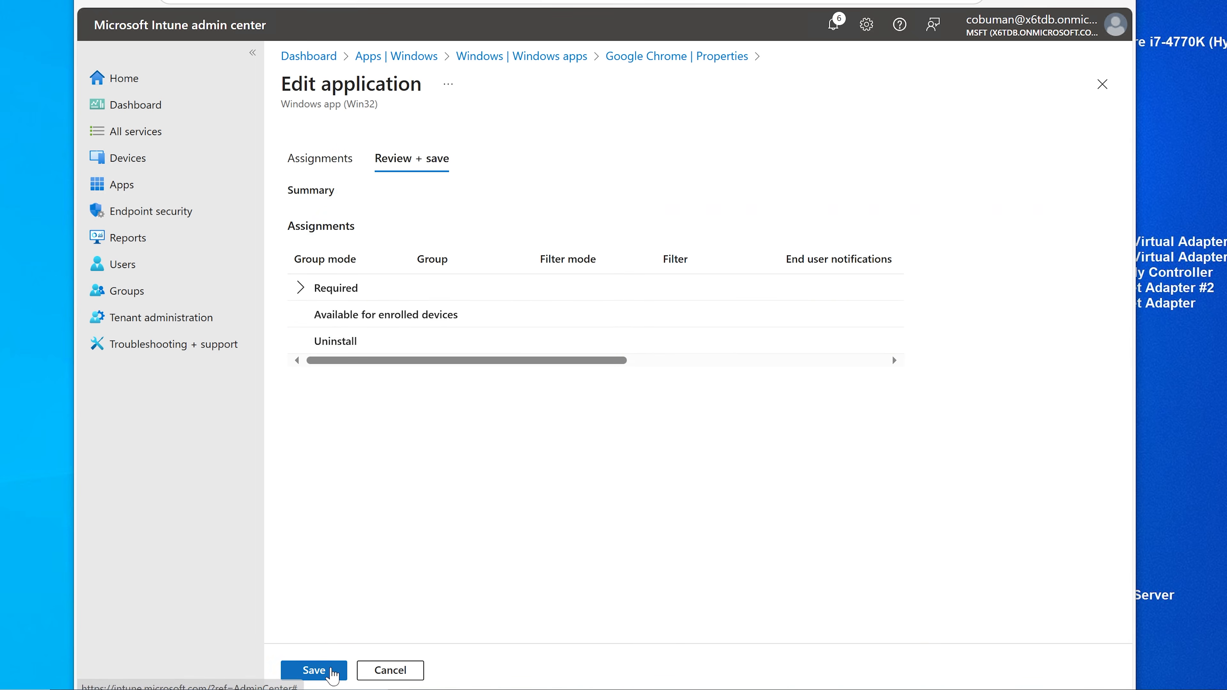
left_click(314, 671)
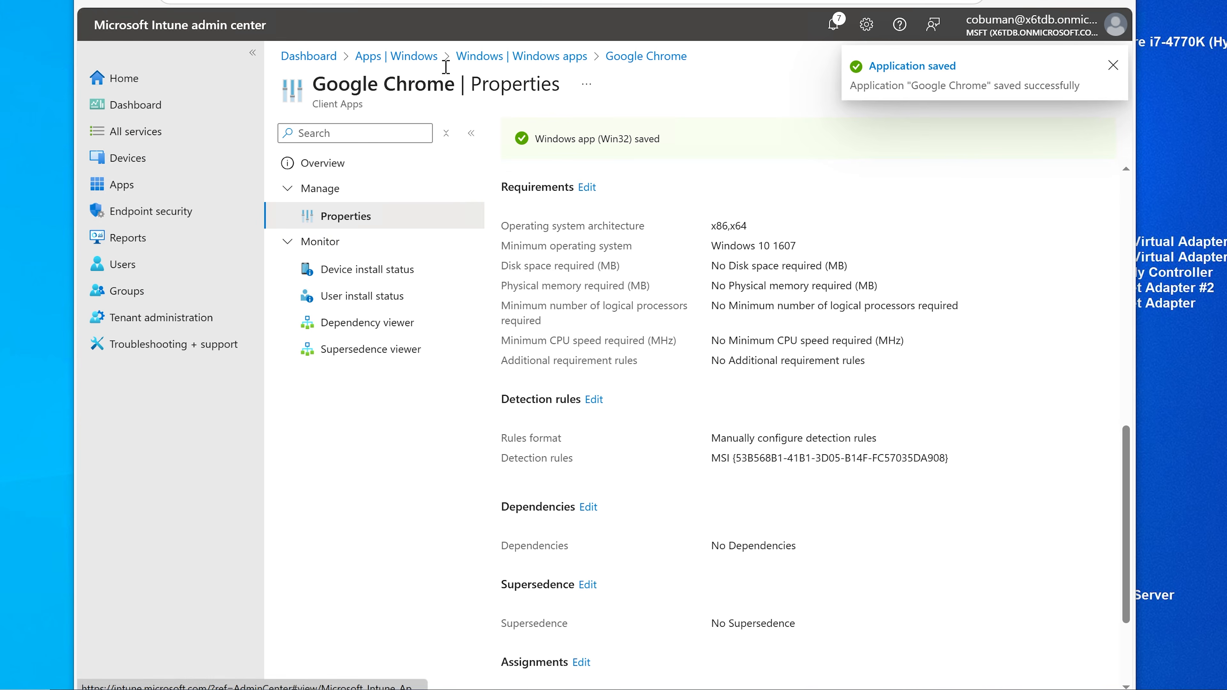
left_click(428, 59)
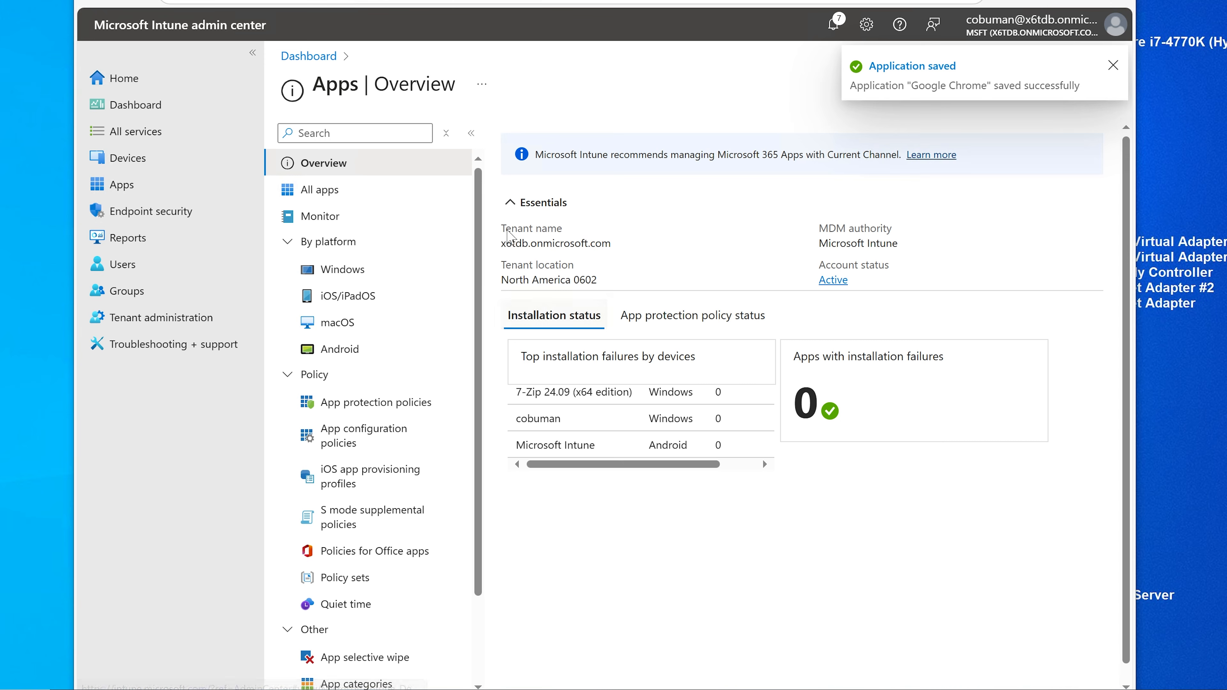
Step: Open Microsoft 365 Apps' assignments and remove the MSFT group assignment
left_click(341, 268)
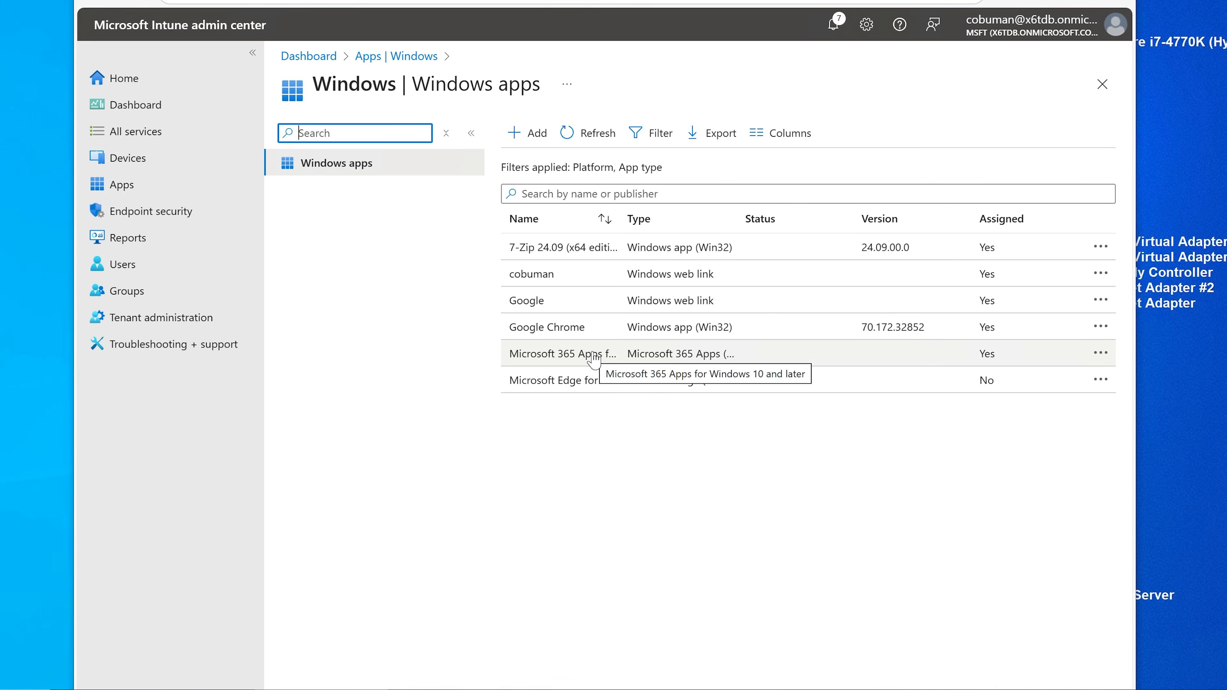
left_click(660, 356)
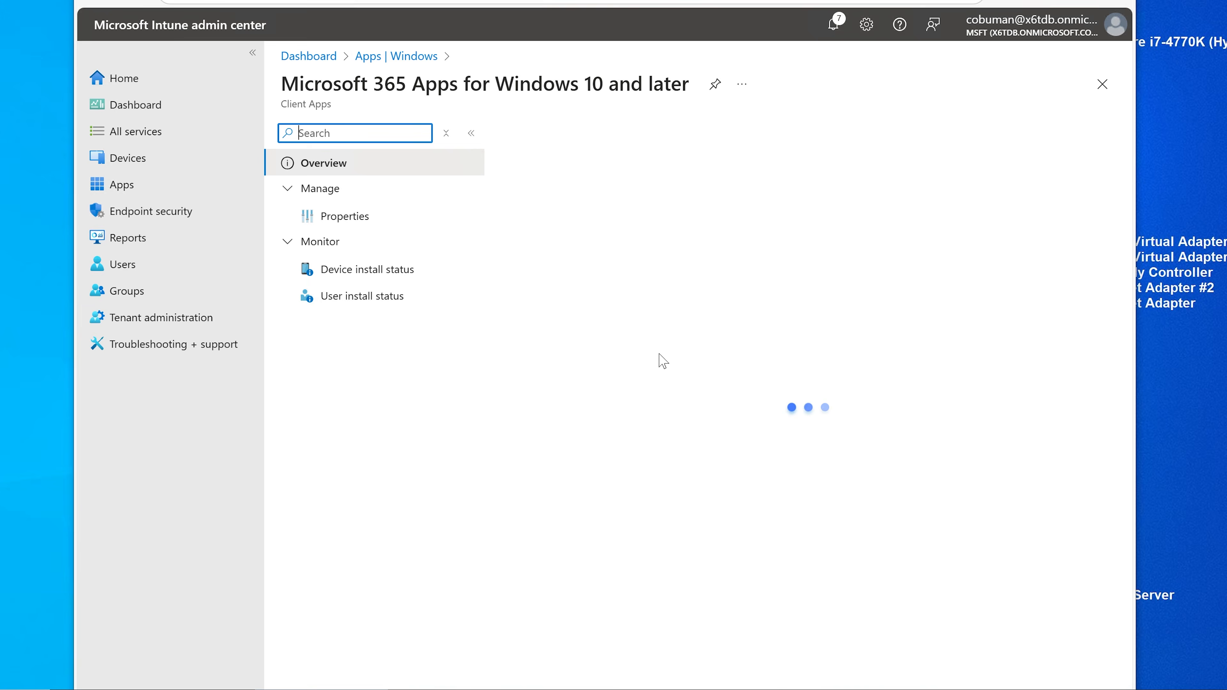
left_click(344, 216)
scroll(598, 308, "down", 5)
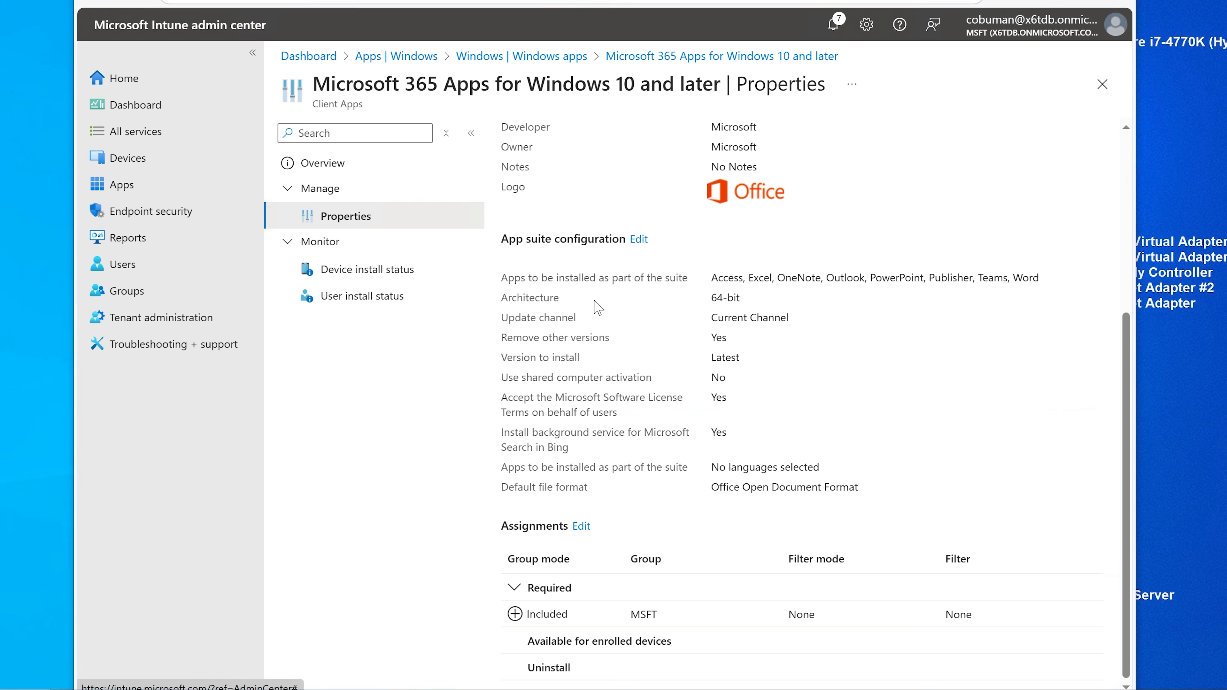
left_click(582, 525)
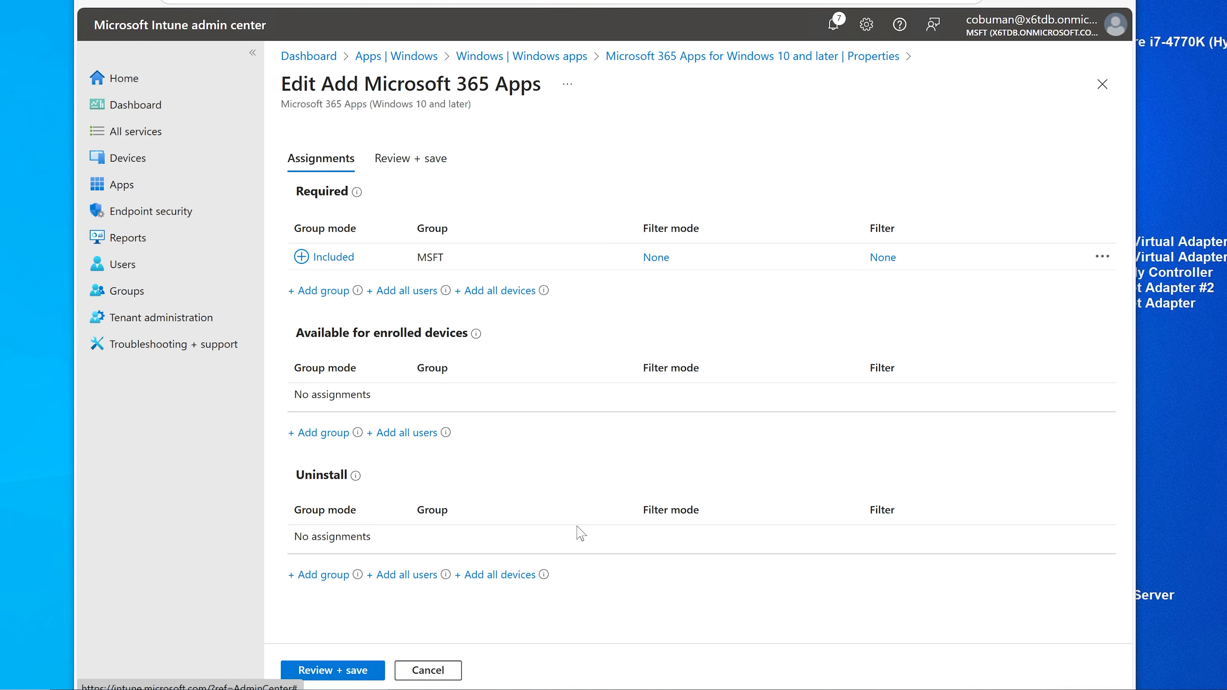
left_click(328, 257)
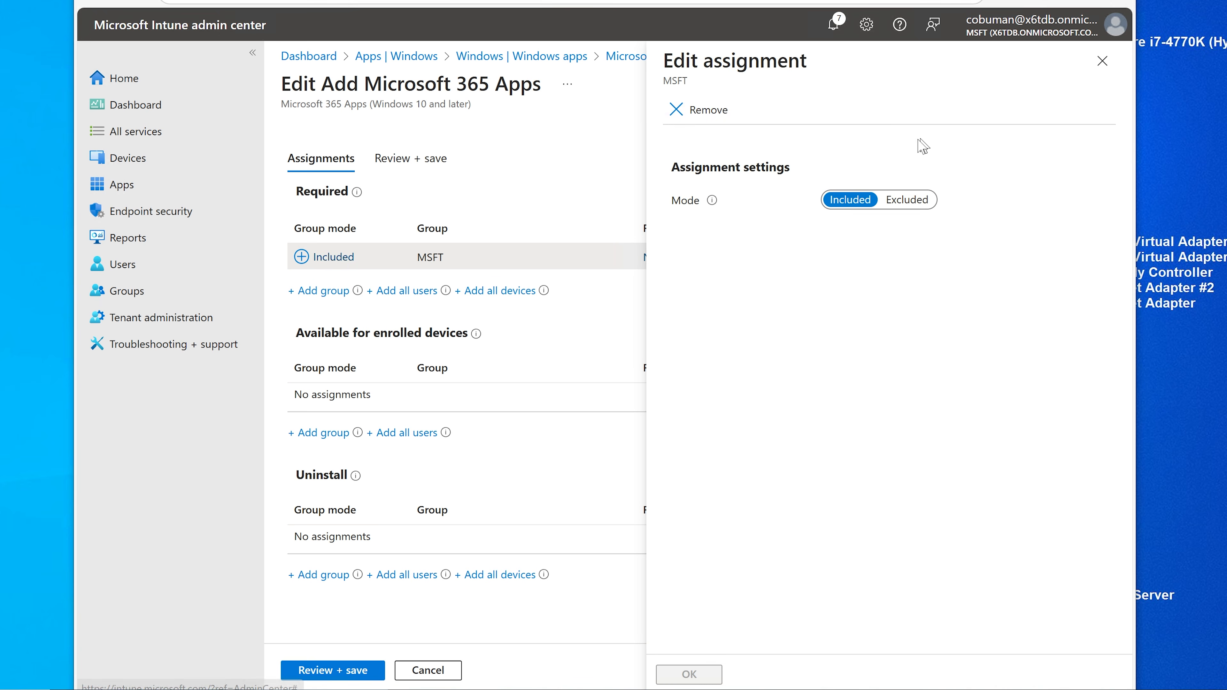
left_click(695, 110)
left_click(701, 198)
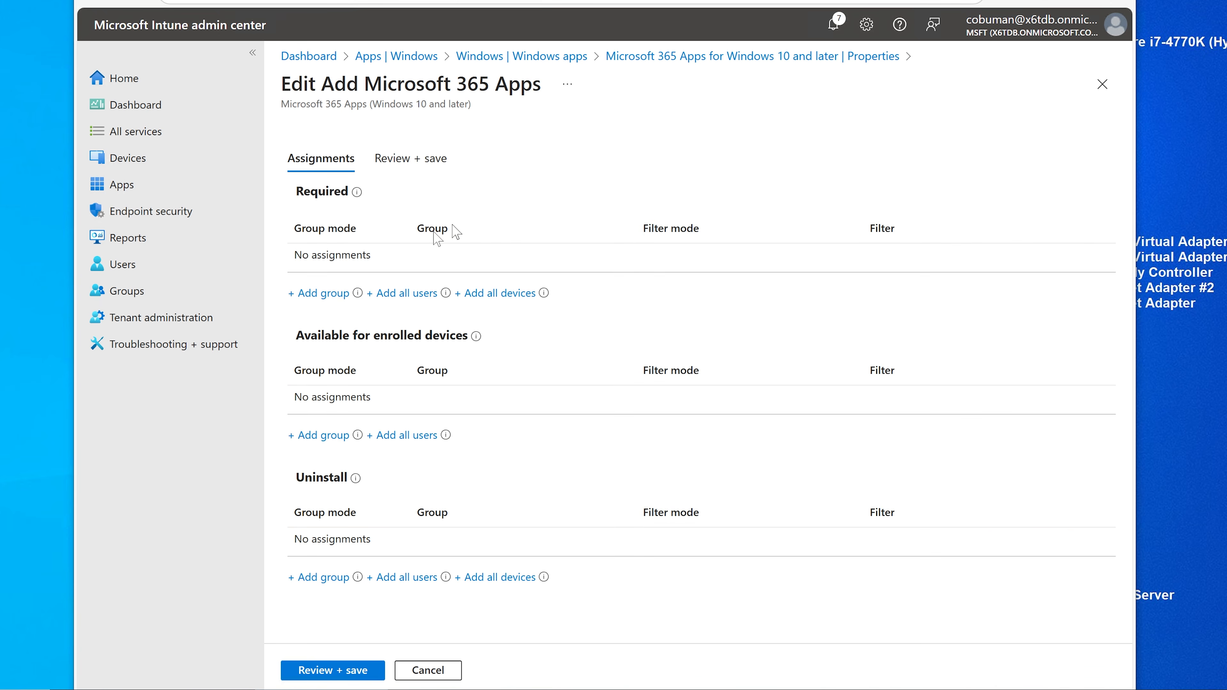
Step: Add intune Autopilot Preprovisioning as Microsoft 365 Apps' required group and save the assignment
left_click(319, 293)
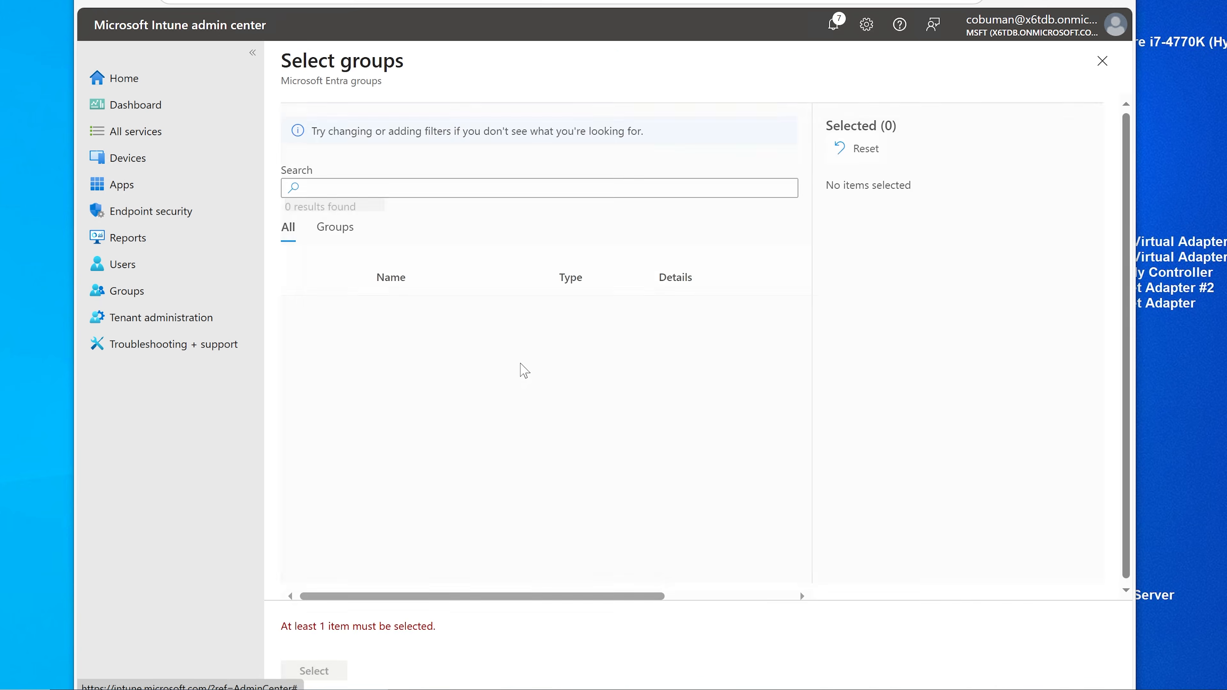
scroll(521, 363, "down", 2)
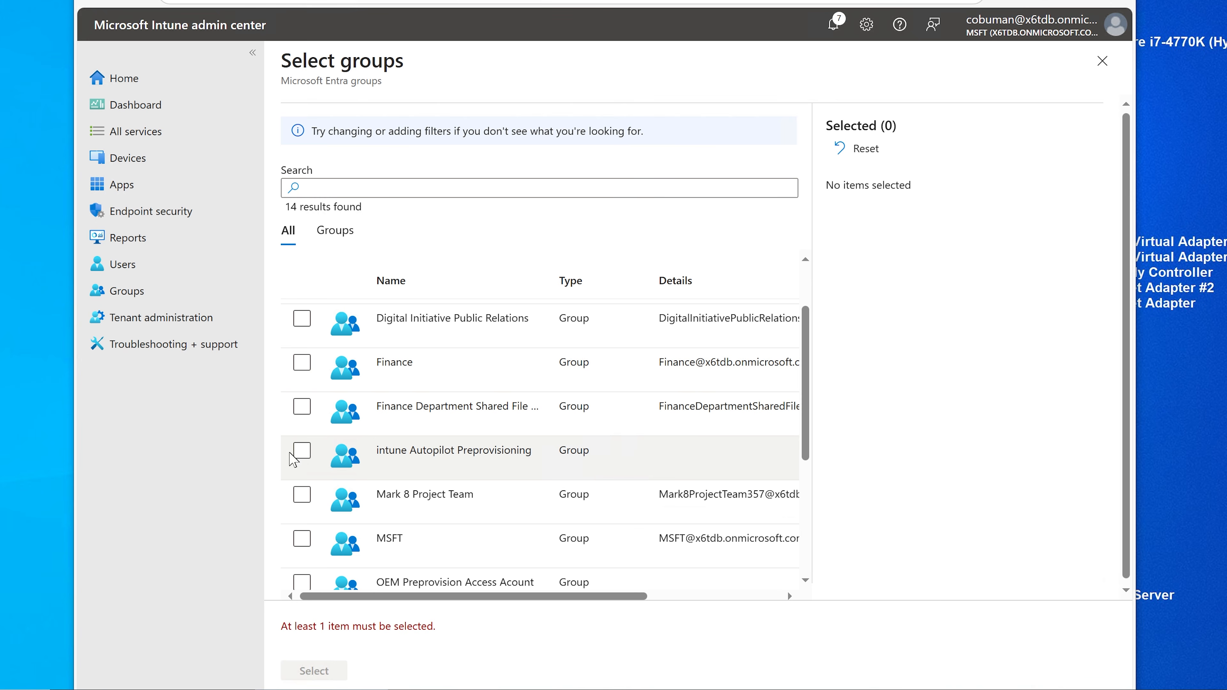
left_click(302, 450)
scroll(458, 443, "down", 2)
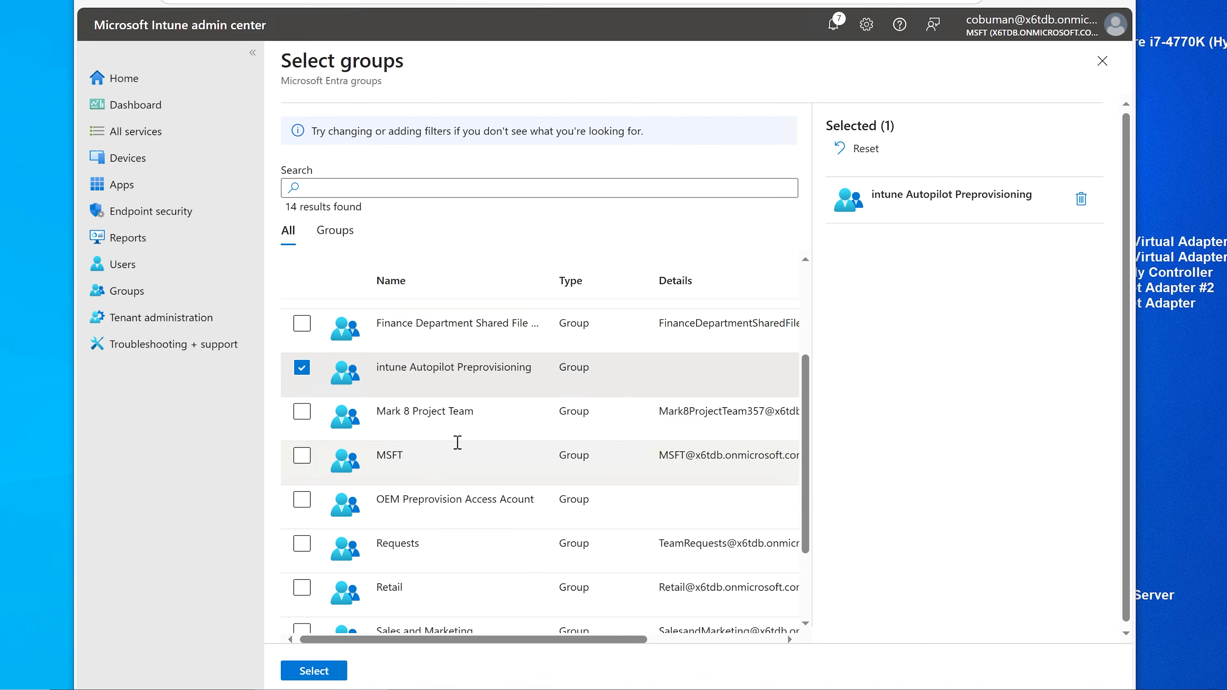
left_click(307, 672)
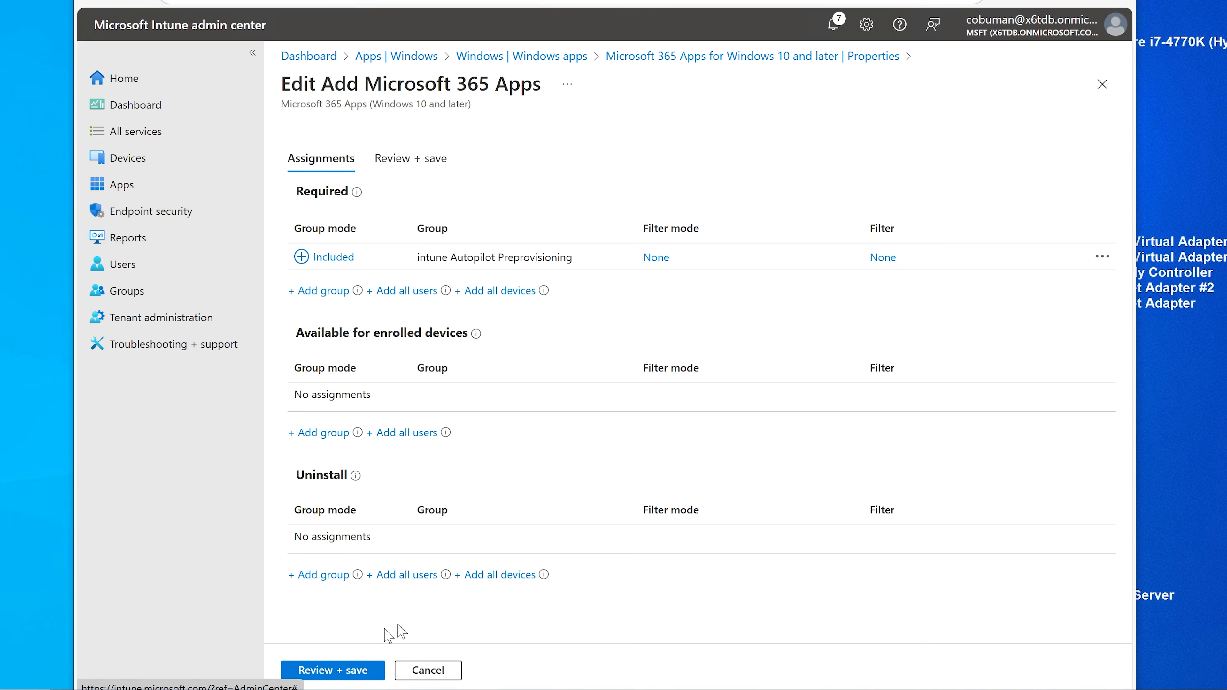
left_click(341, 672)
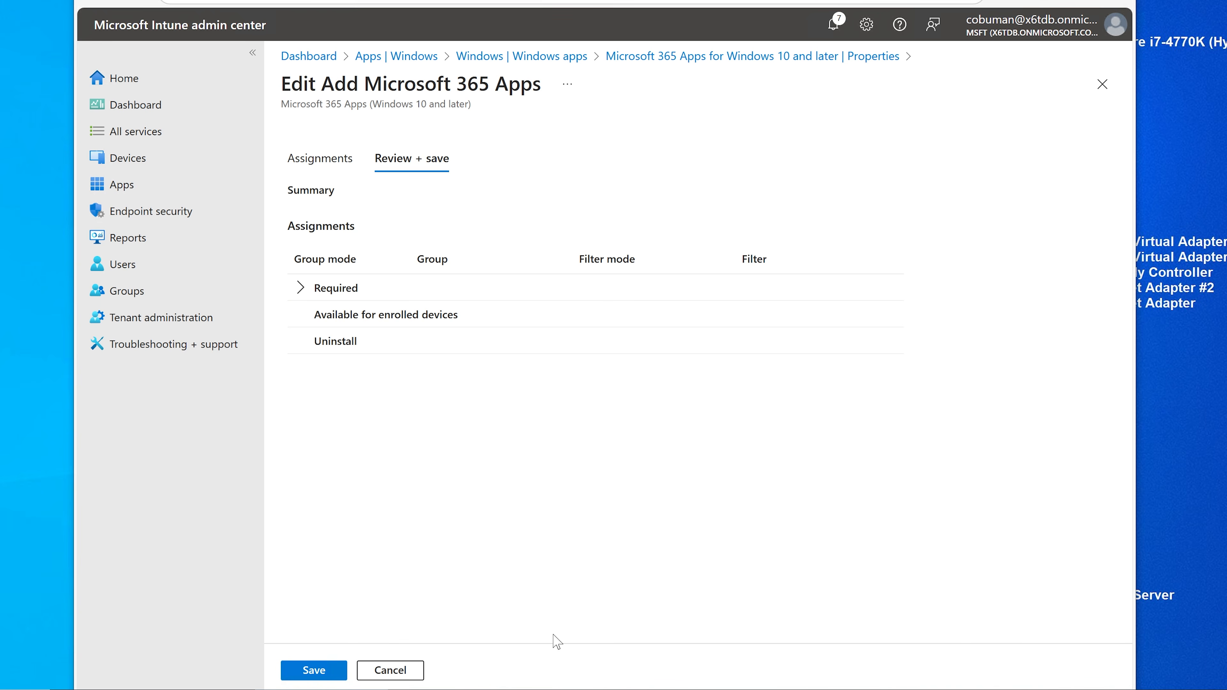
left_click(325, 669)
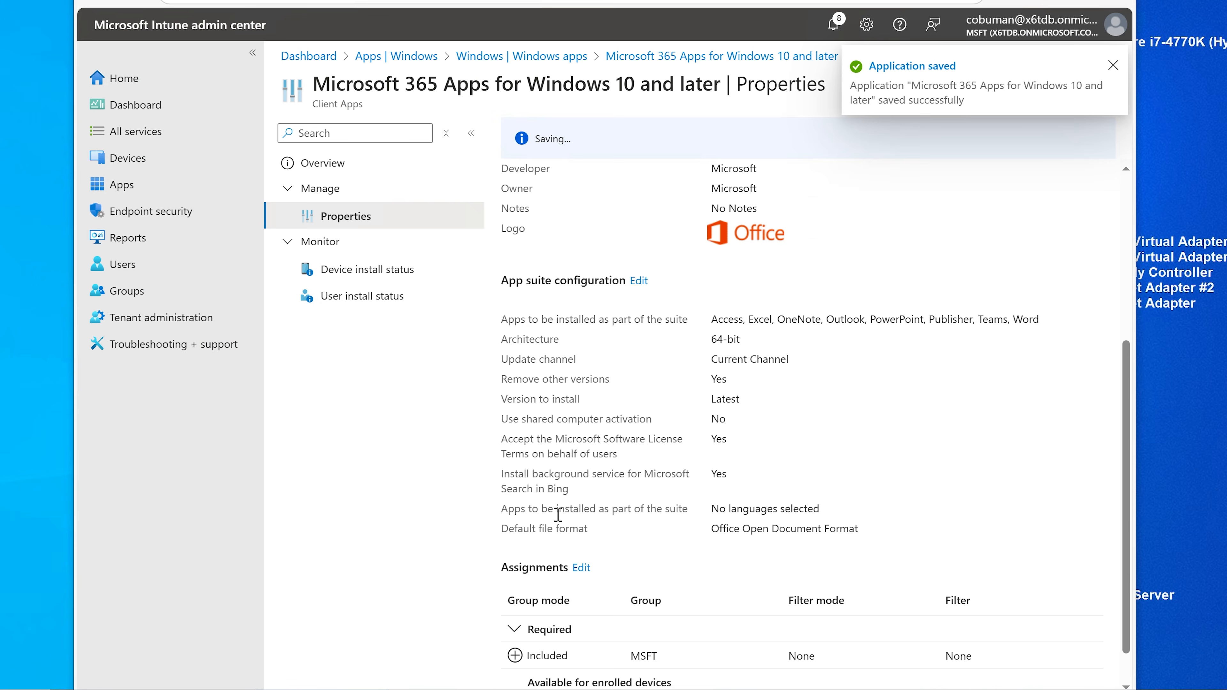
left_click(137, 159)
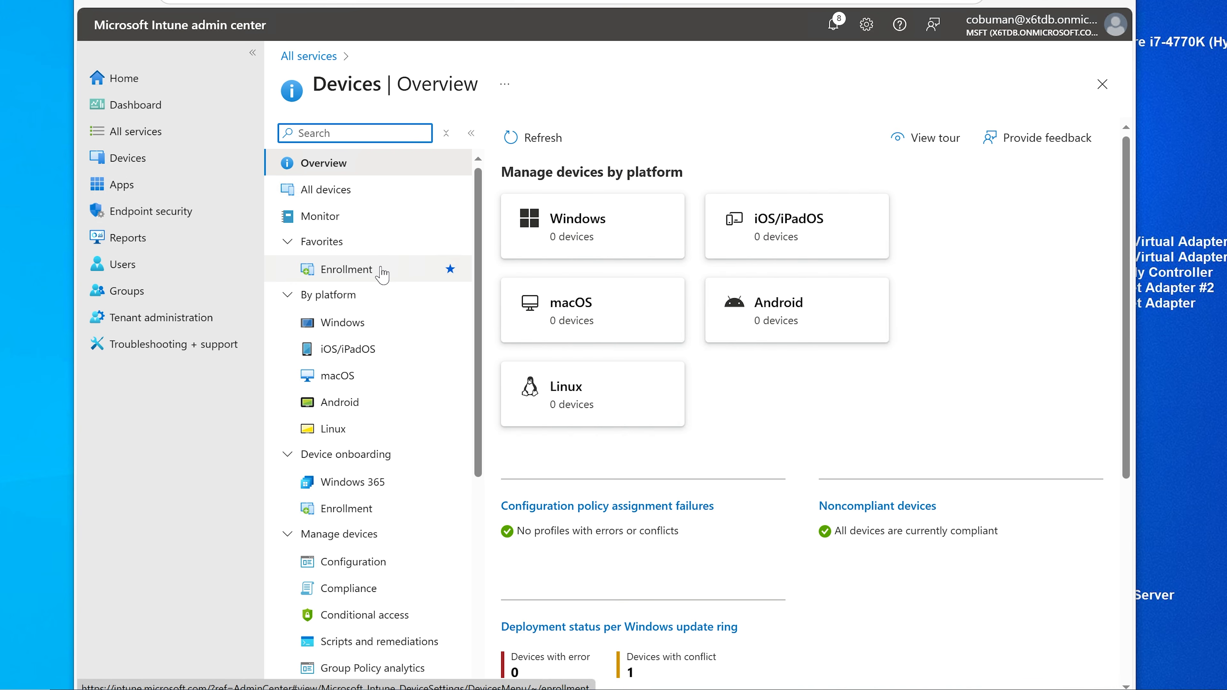
Step: Go to Enrollment > Device platform restriction and start a new Windows restriction
left_click(373, 279)
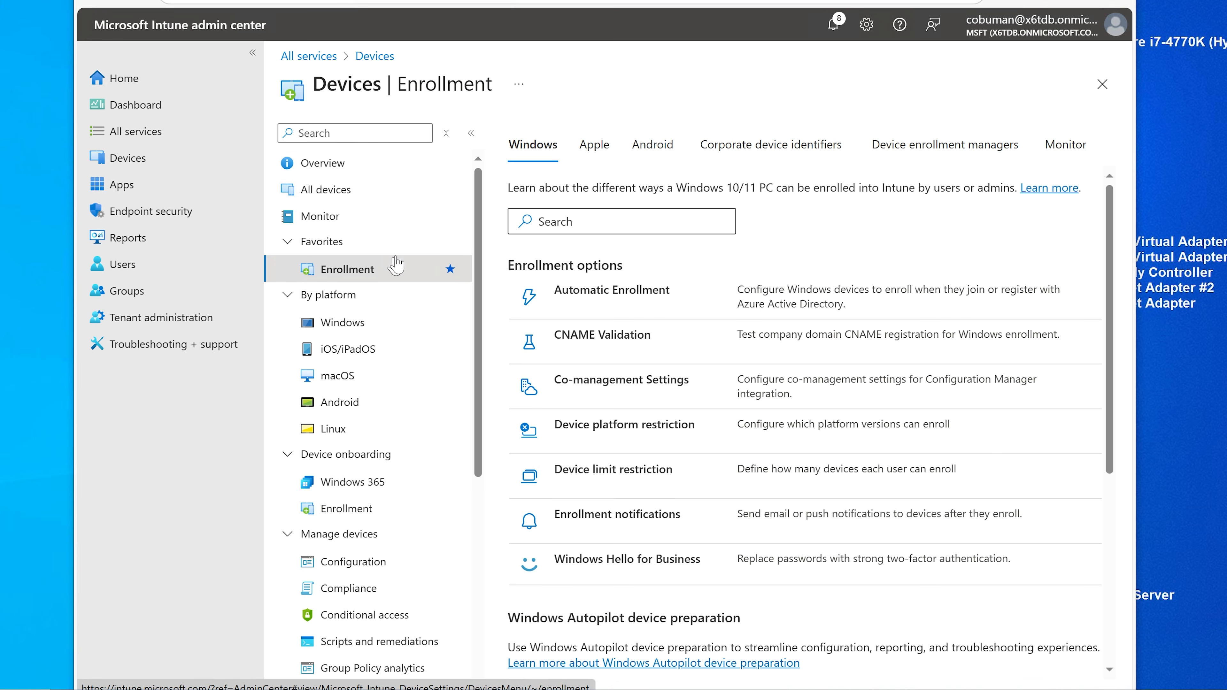
left_click(619, 429)
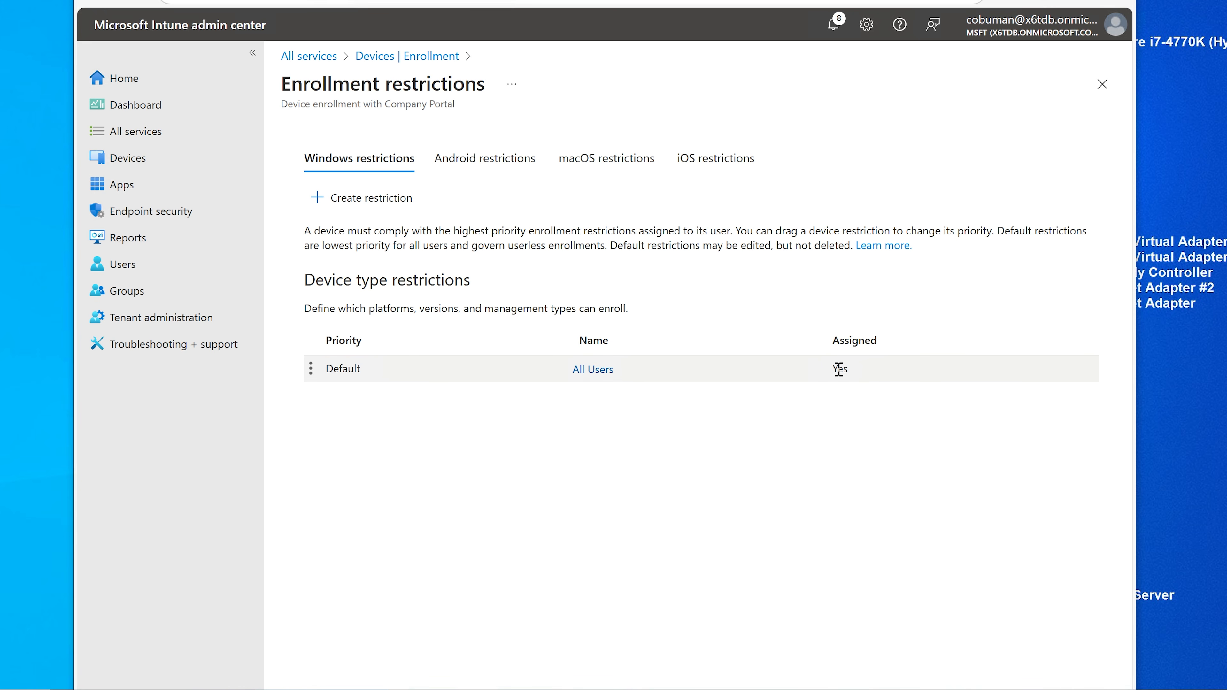
left_click(368, 209)
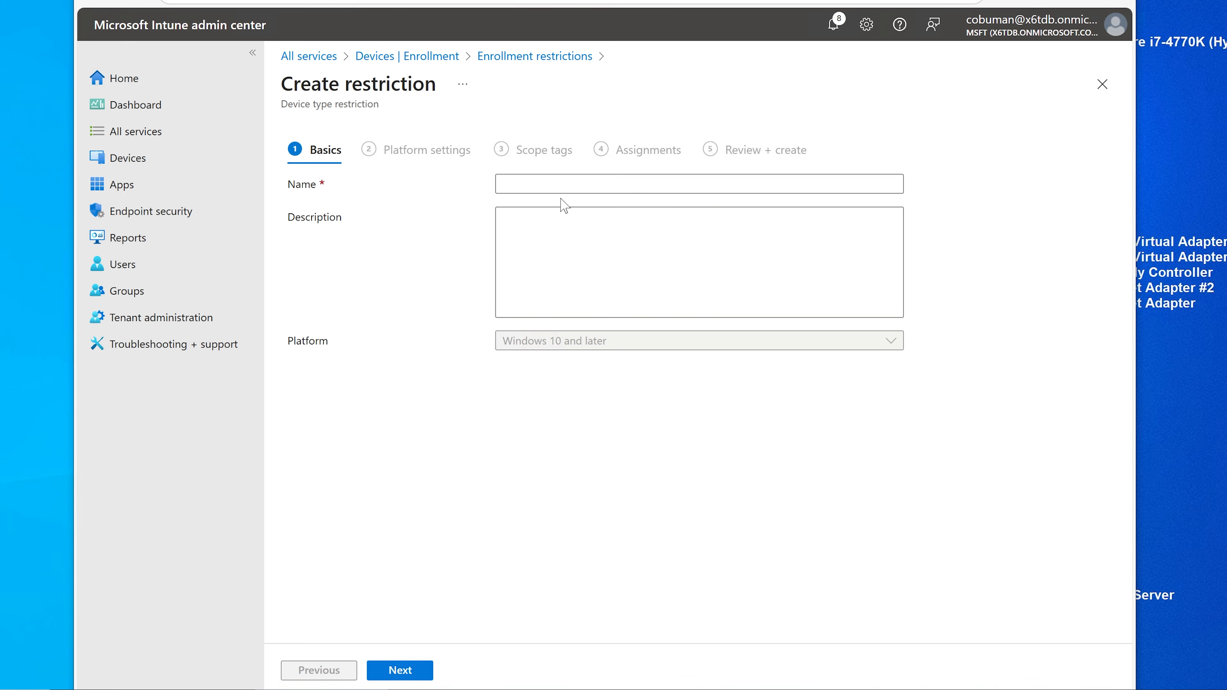
Step: Enter 'Company Owned Assets' as both the restriction's name and description, then continue
left_click(565, 179)
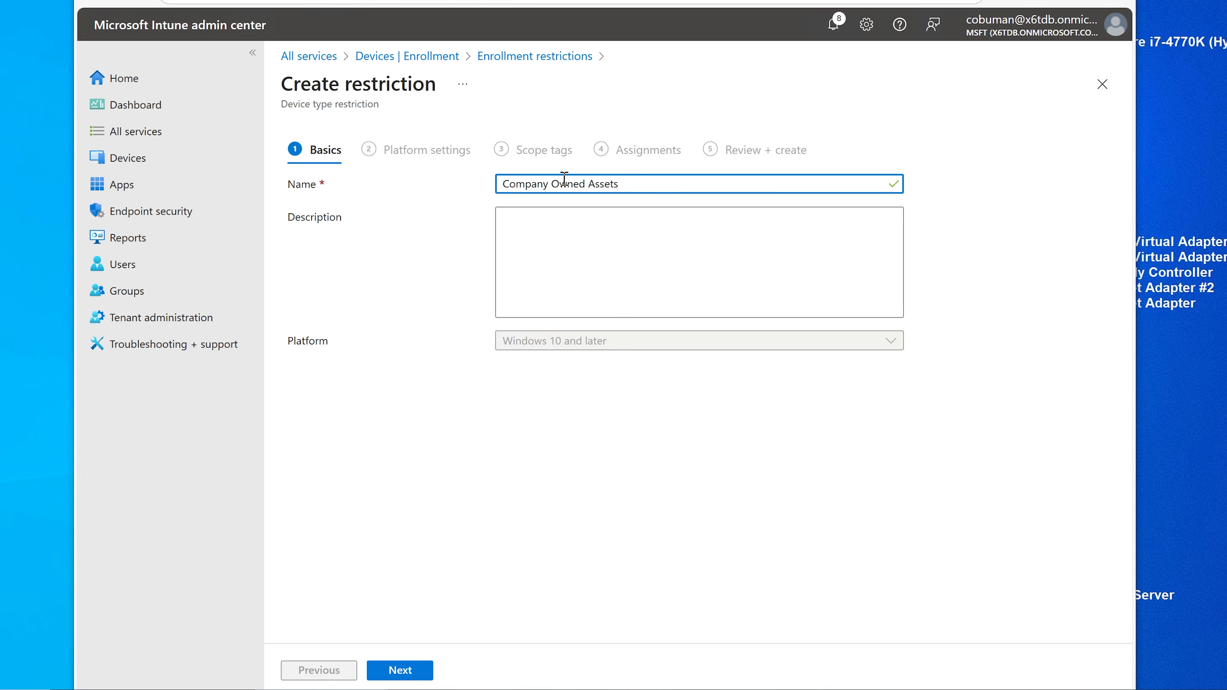
key("ctrl+a")
key("ctrl+c")
key("Tab")
key("ctrl+v")
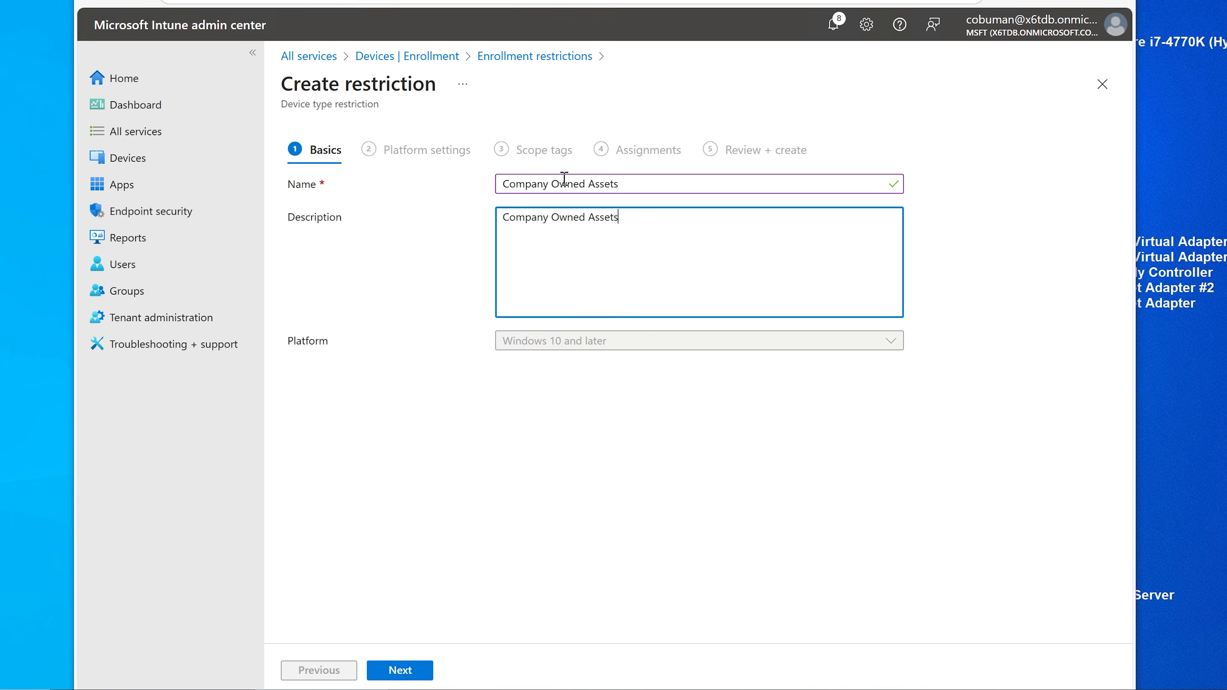
left_click(408, 671)
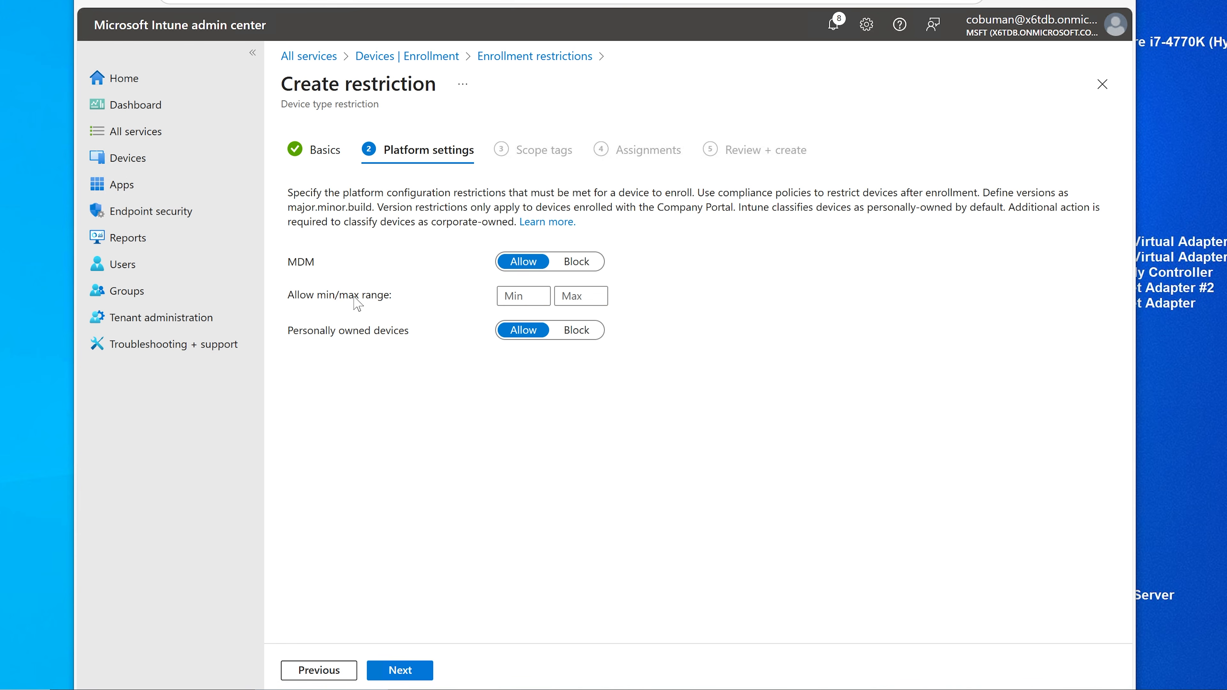
Step: Set Personally owned devices to Block and advance to the Scope tags step
left_click(531, 293)
left_click(583, 337)
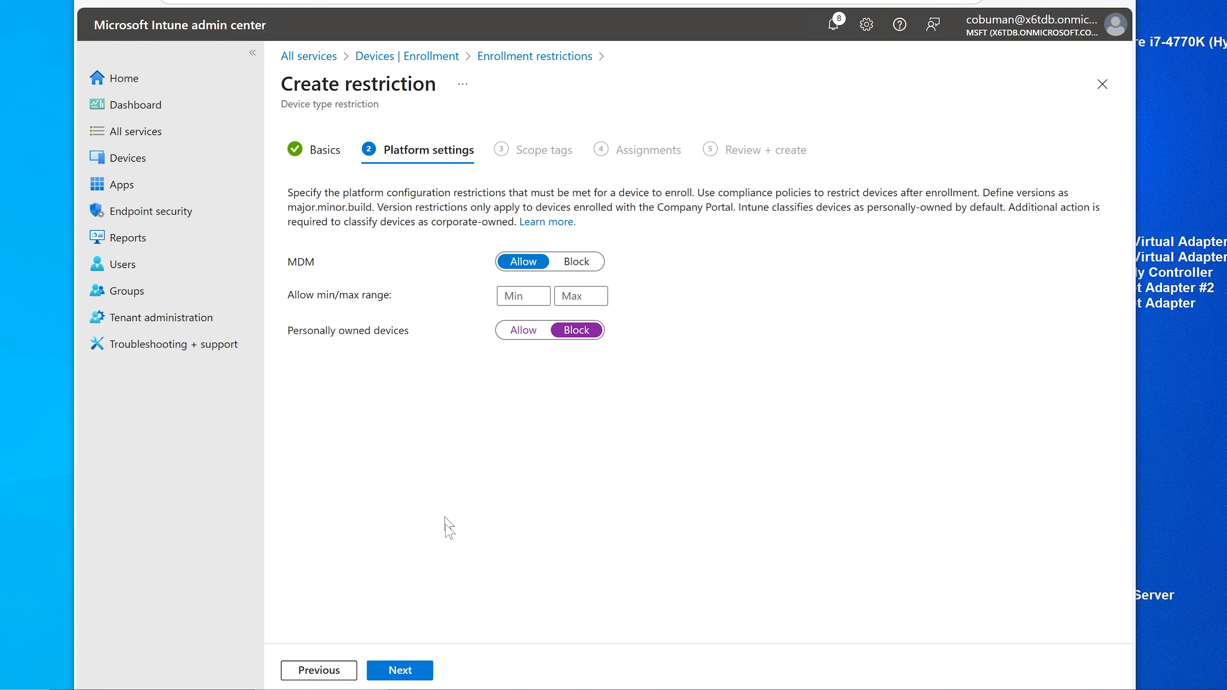
left_click(407, 674)
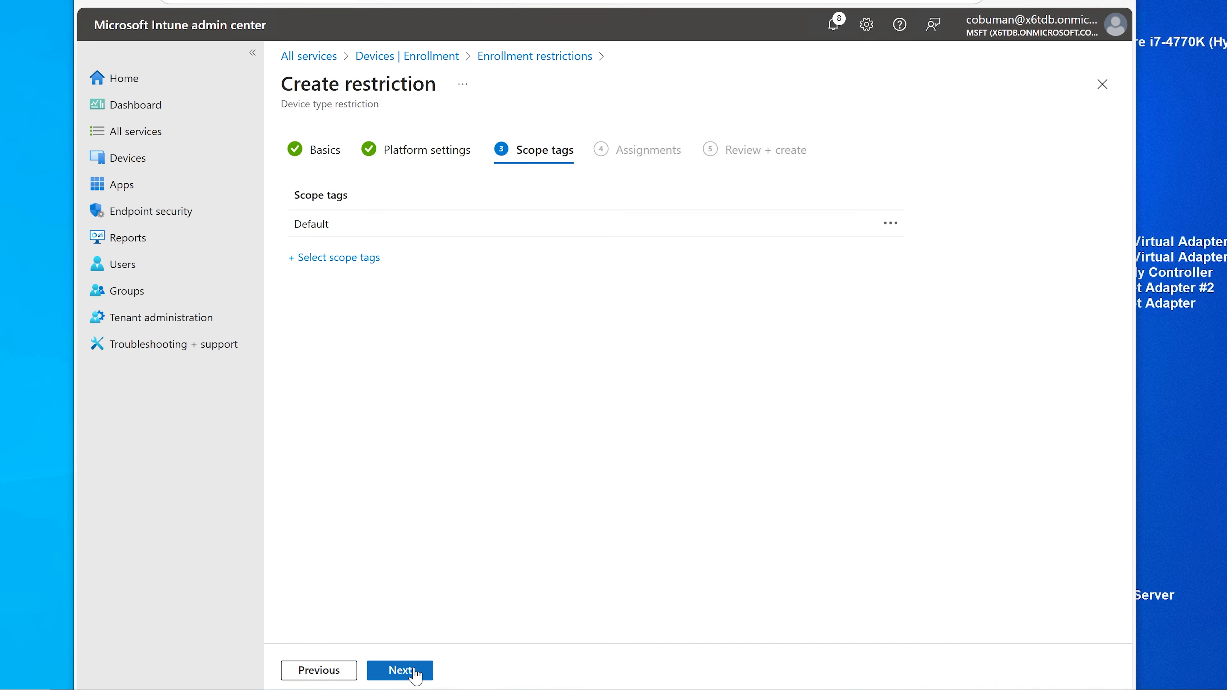
Step: Assign the Company Owned Assets restriction to all users, review it and create it
left_click(407, 671)
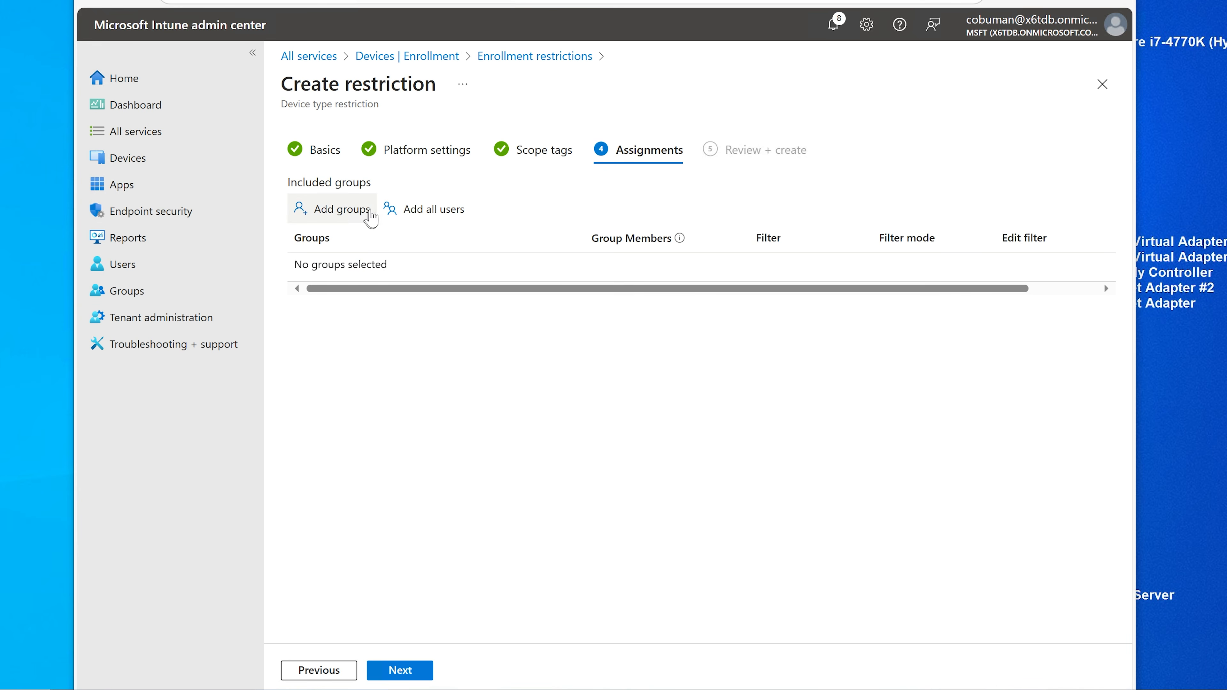
left_click(417, 212)
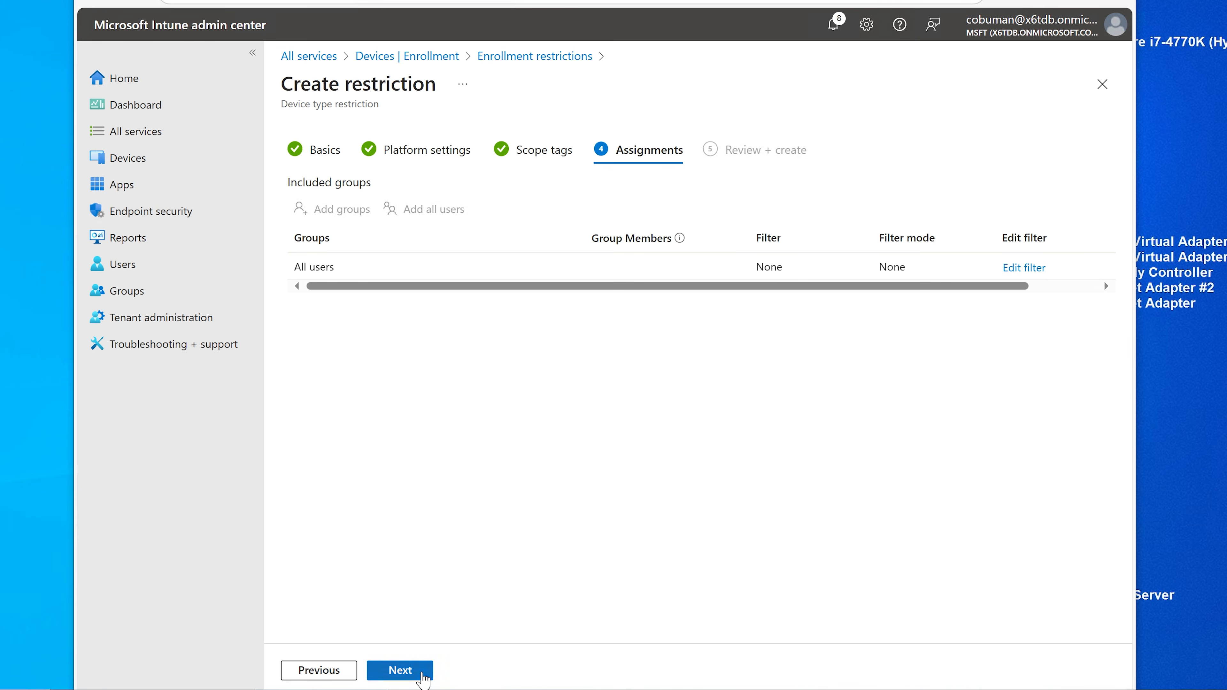
left_click(416, 670)
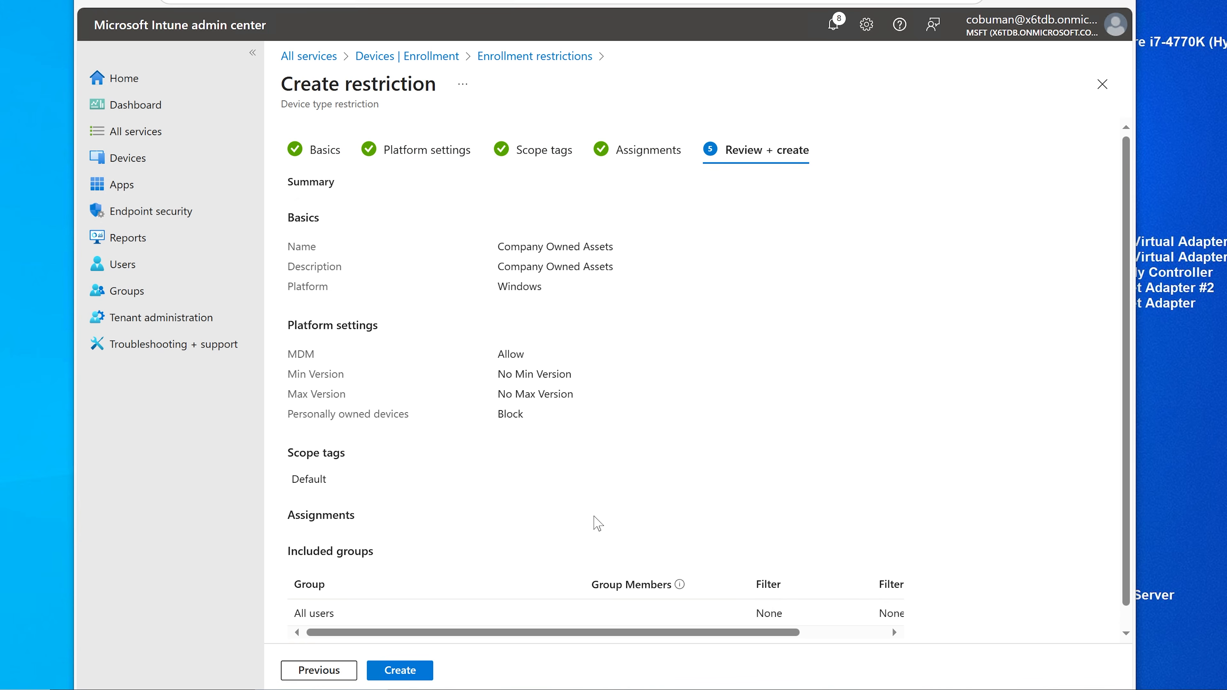
scroll(598, 523, "down", 1)
left_click(419, 671)
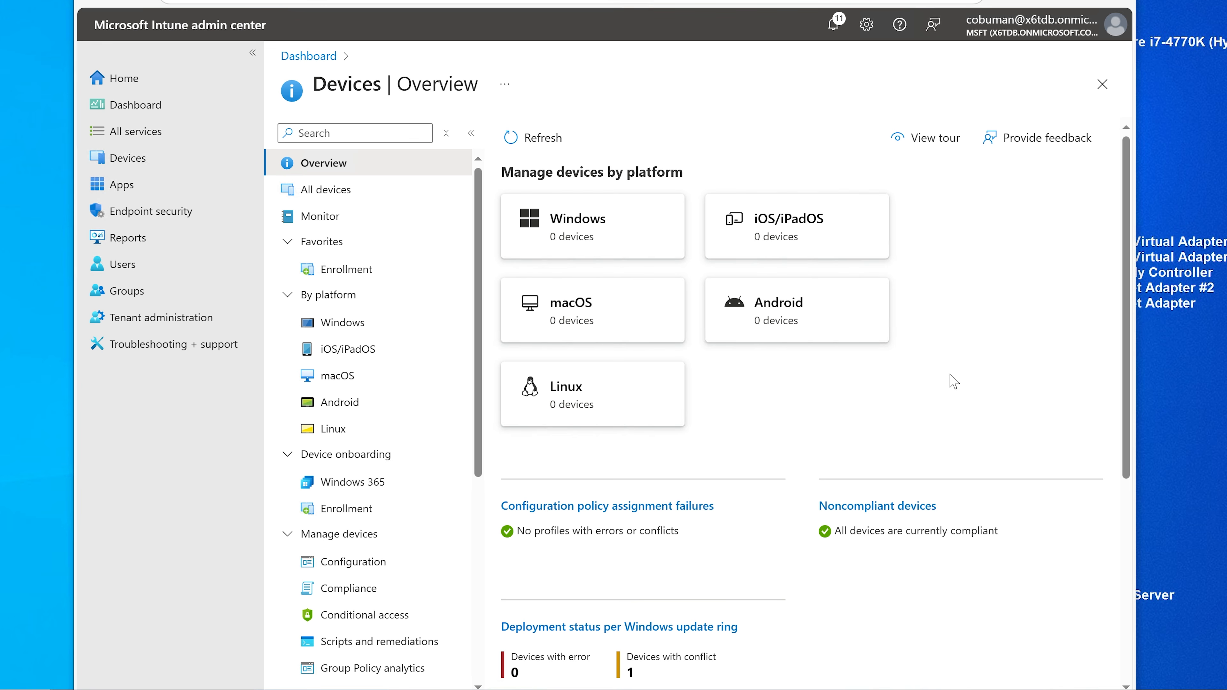
Step: Go to Enrollment's Corporate device identifiers list and start adding identifiers by CSV upload
left_click(139, 169)
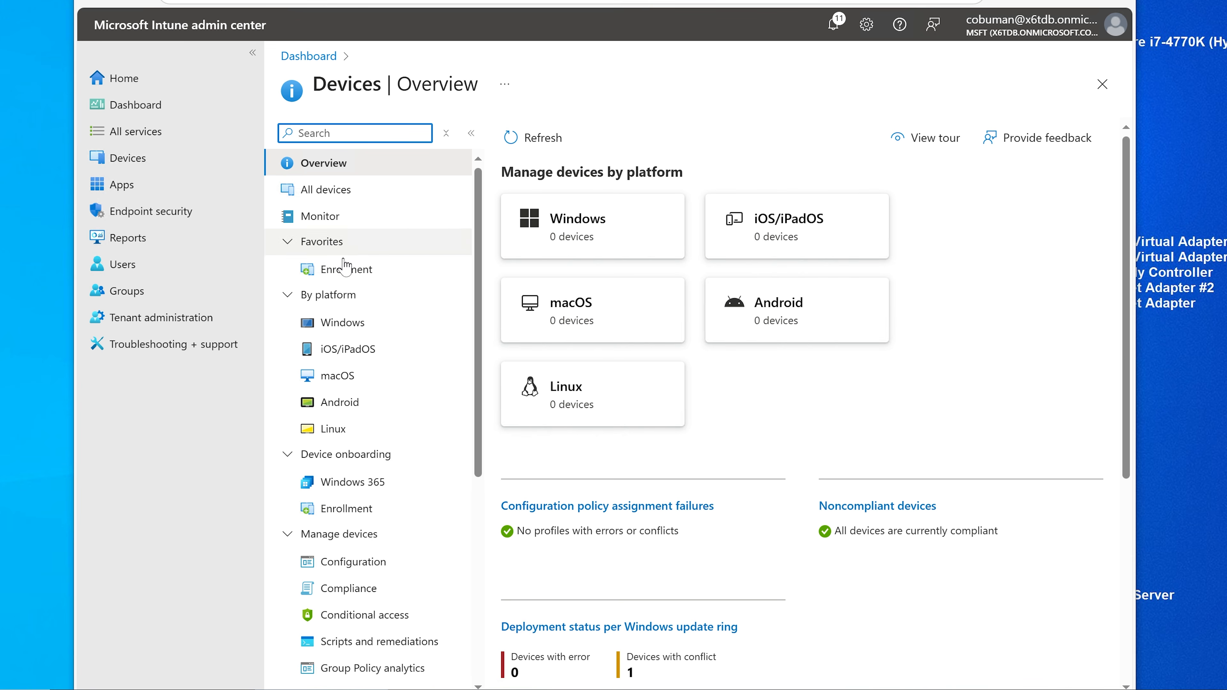
left_click(340, 273)
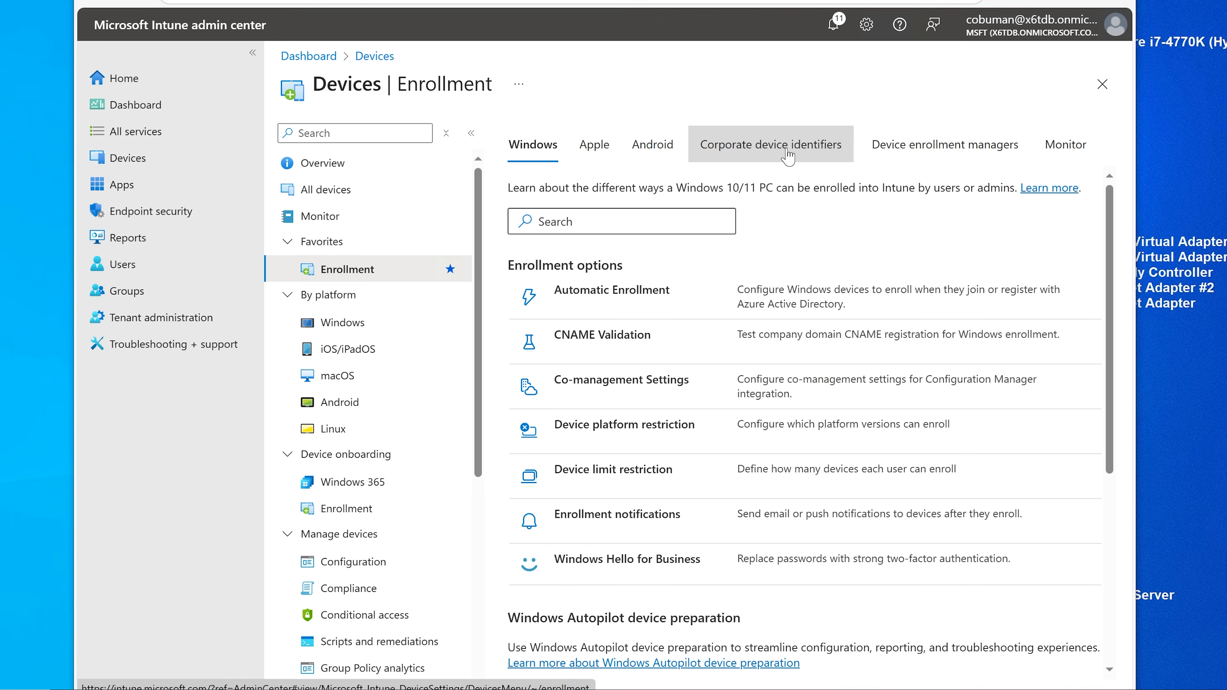
left_click(781, 155)
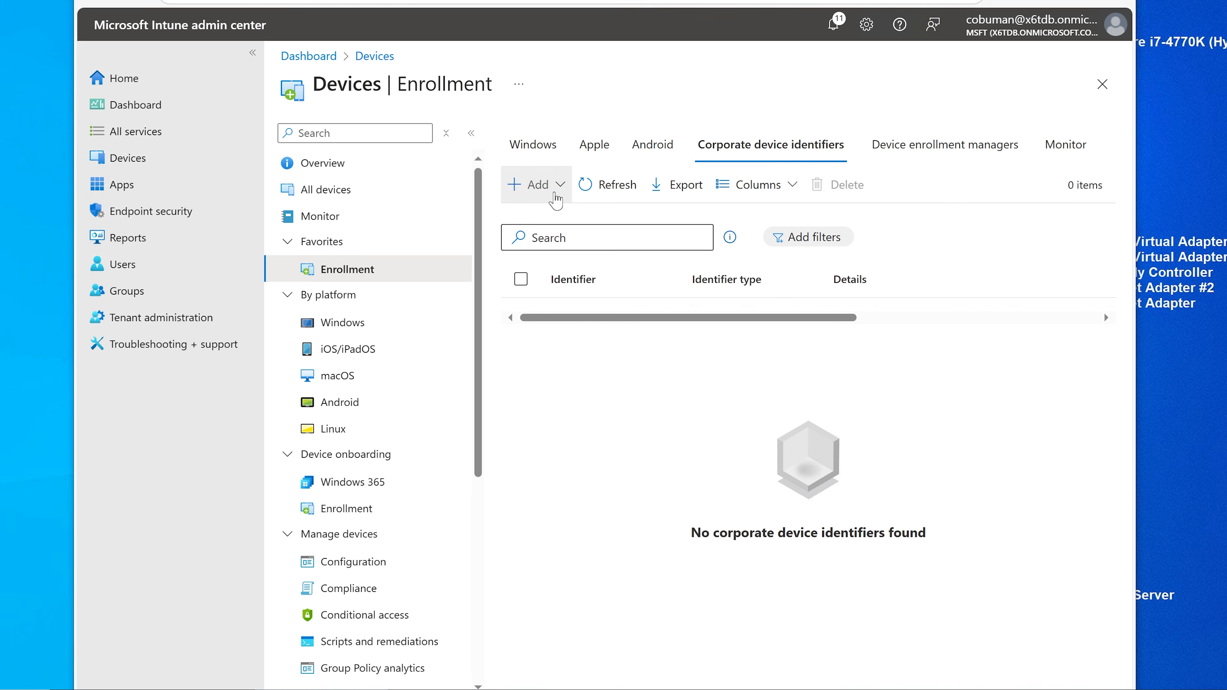
left_click(546, 195)
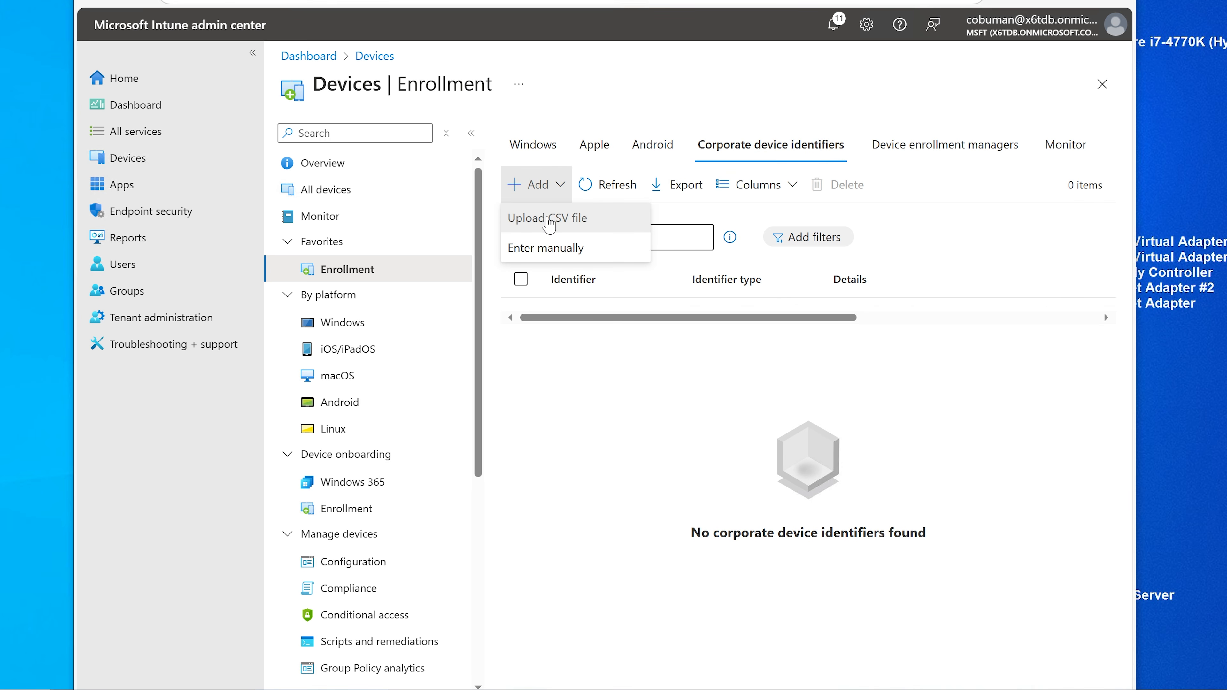
left_click(548, 220)
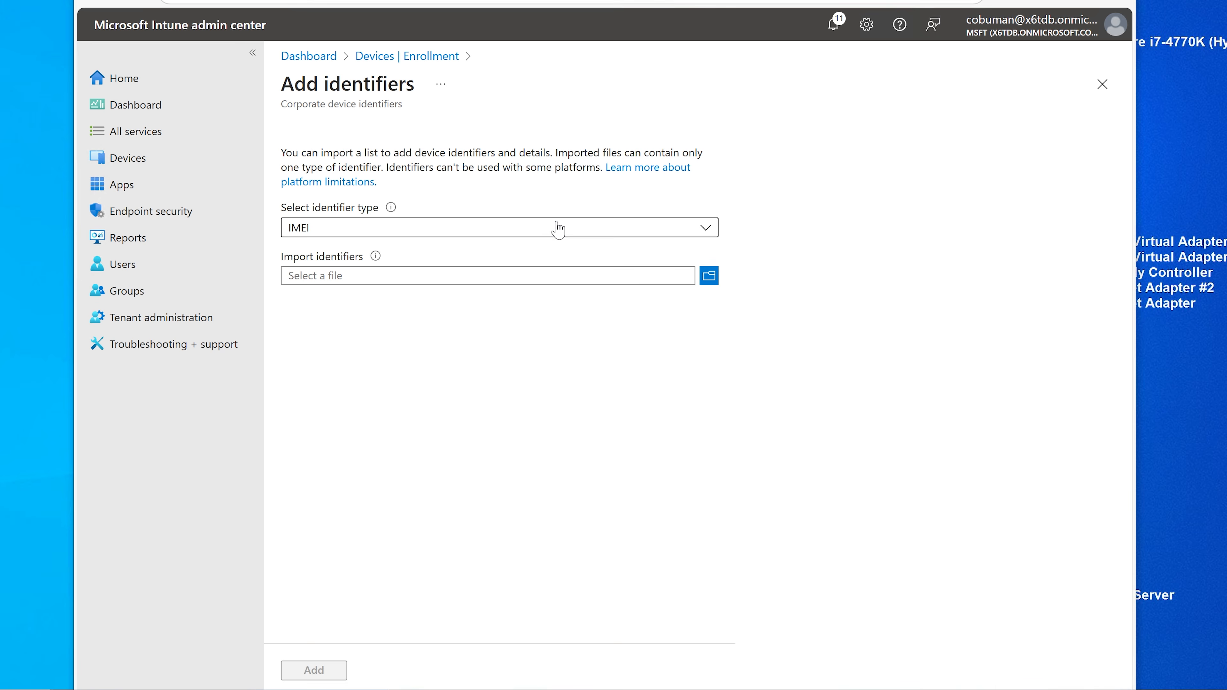
Step: Choose Manufacturer, model and serial number (Windows only) as the identifier type
left_click(555, 229)
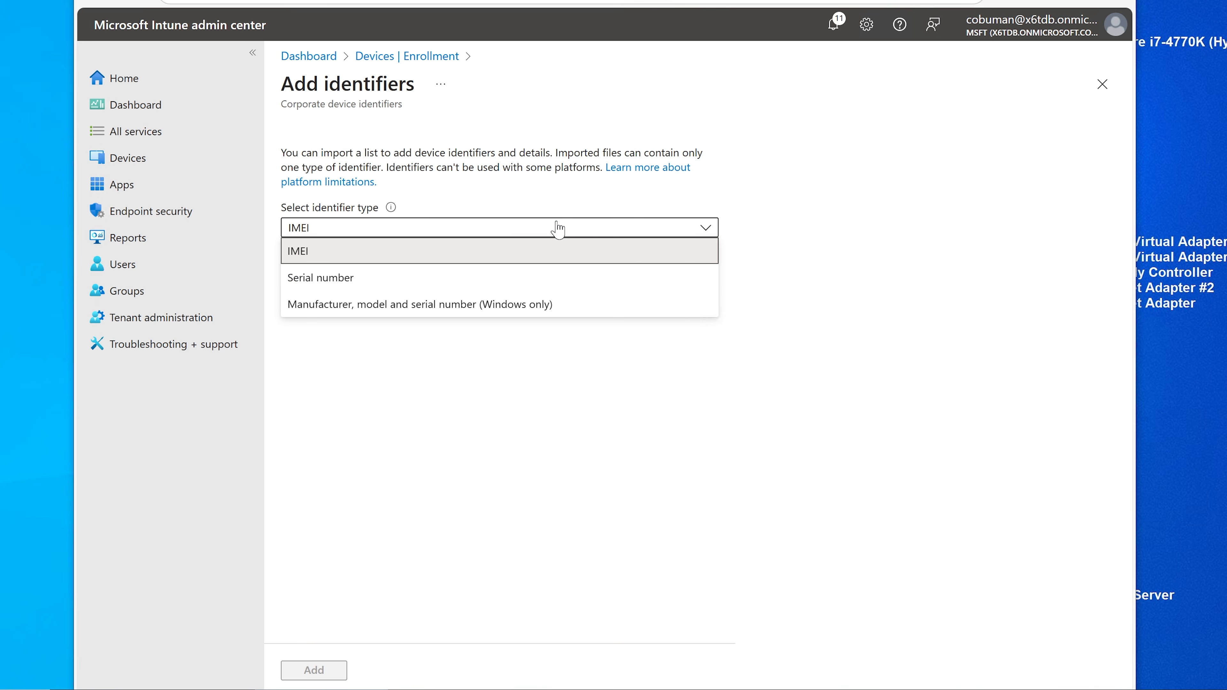
left_click(414, 313)
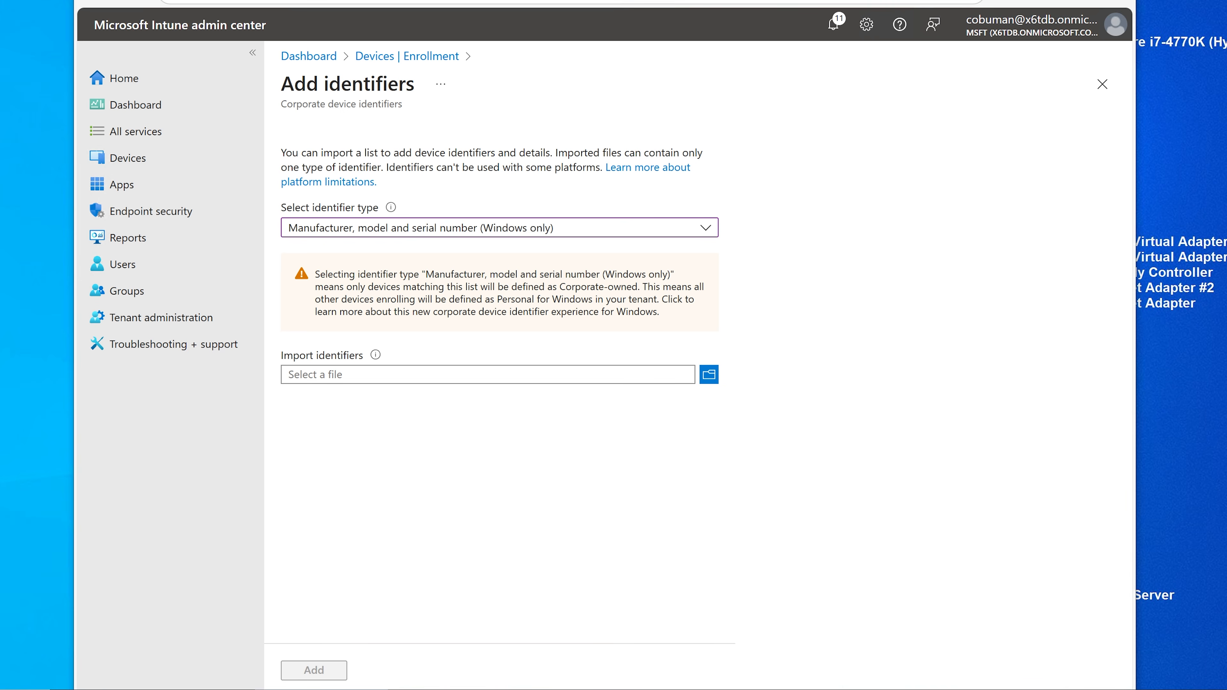
key("super")
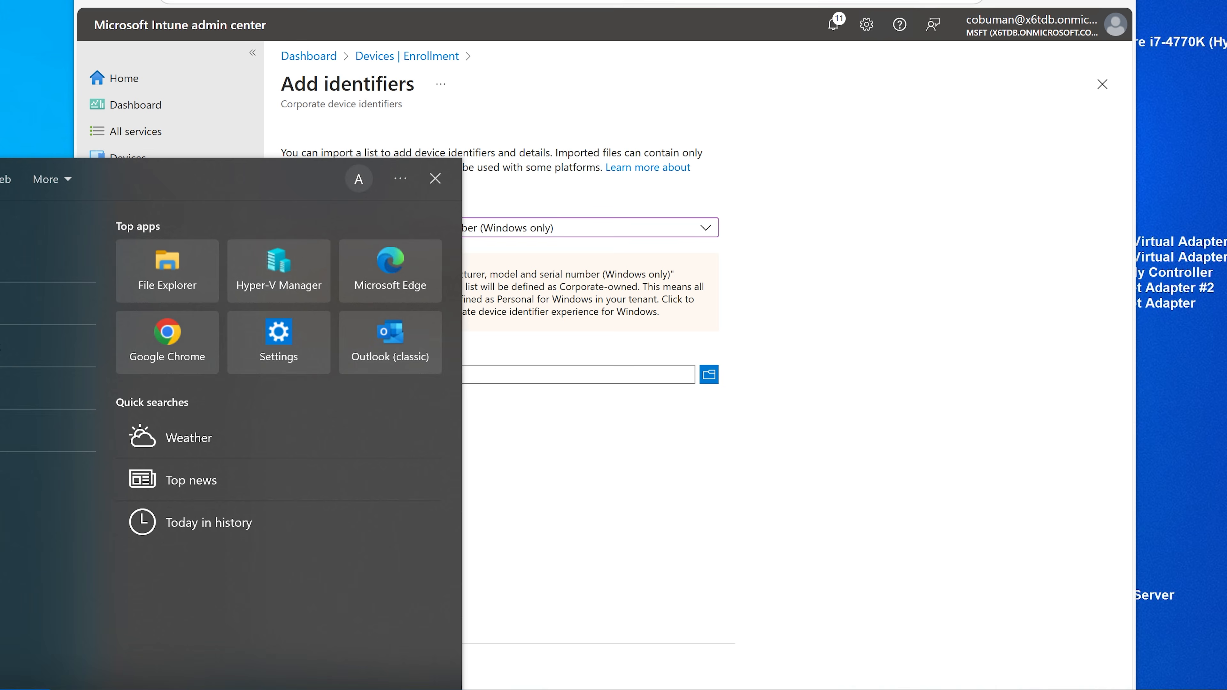
Step: Open Notepad and type the identifier line Dell,3000,820fljsflj
type("notepad")
key("Return")
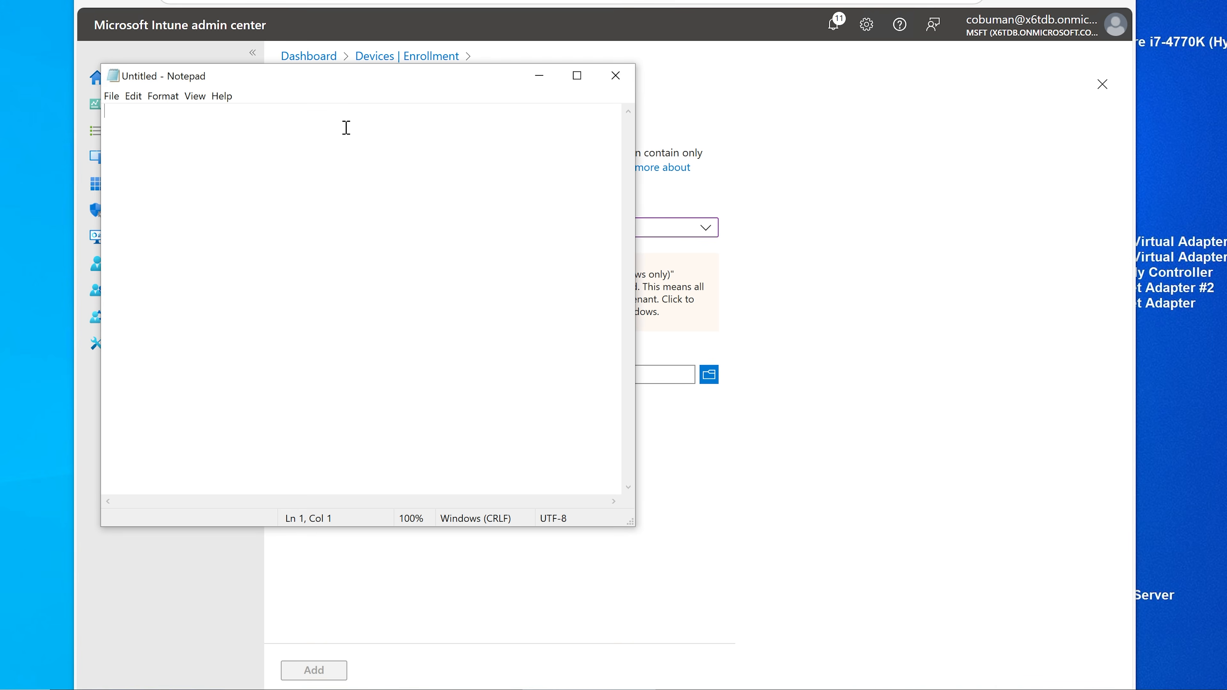
left_click_drag(453, 77, 1044, 198)
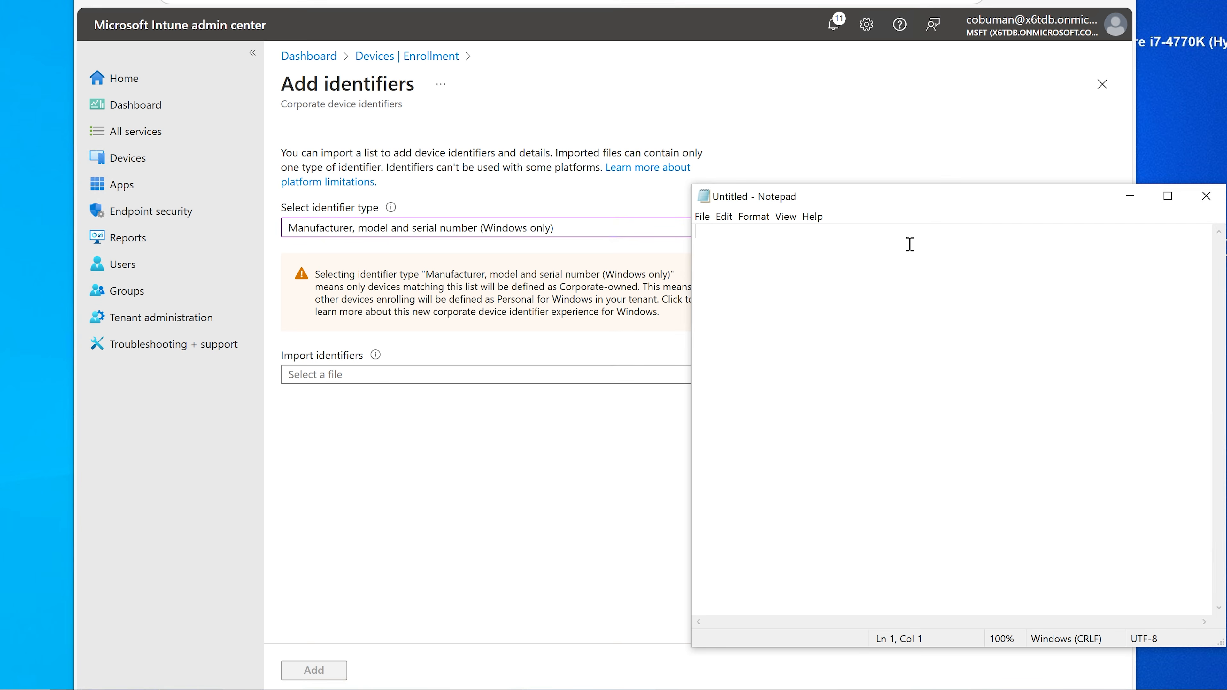
left_click_drag(861, 200, 846, 221)
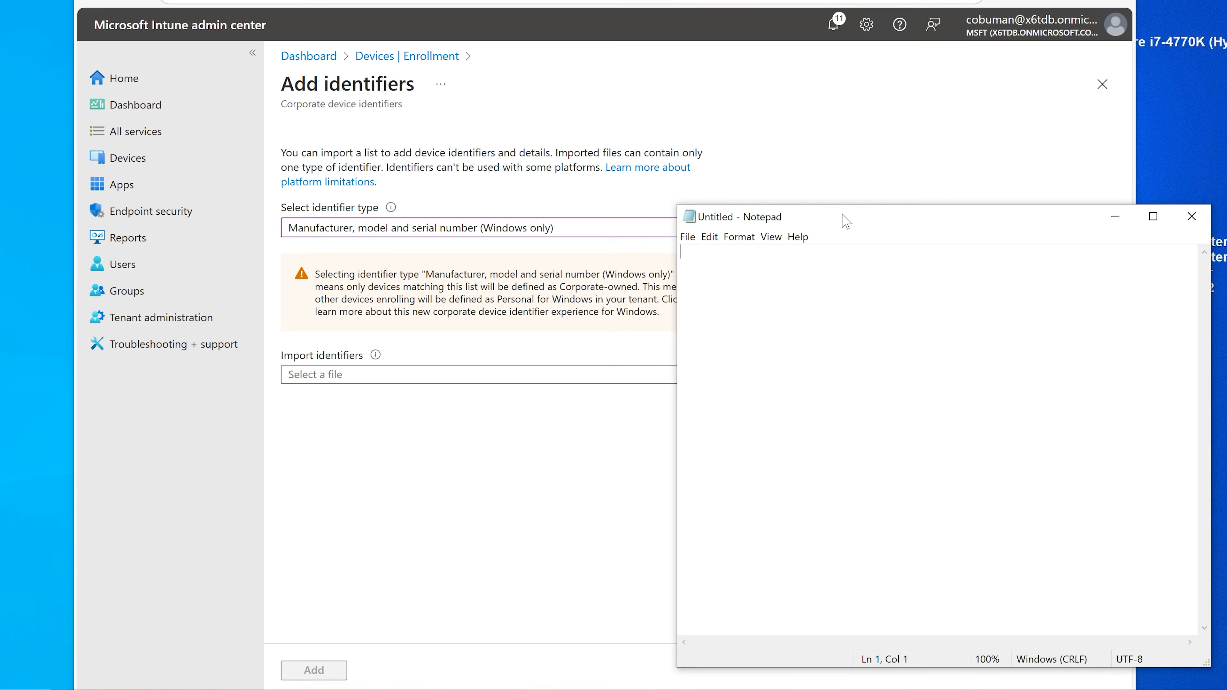
type("Dell,")
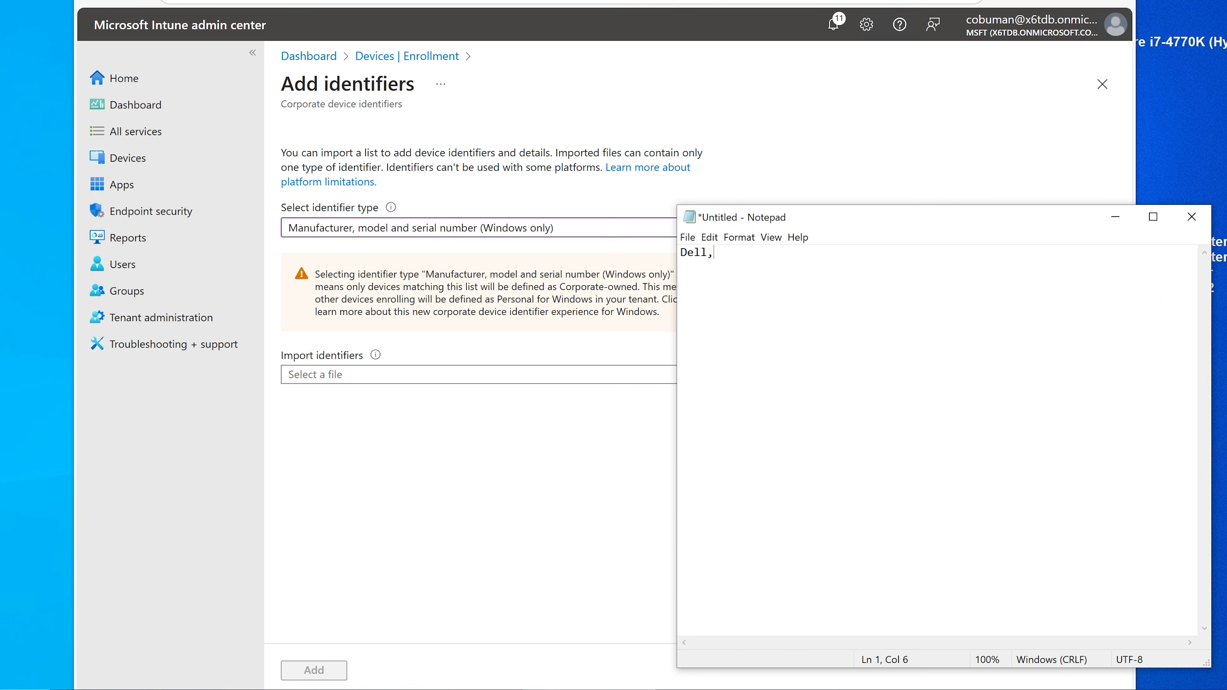
type("3000,820fljsflj")
Step: Save the line as NewDevices.csv with All Files type, then minimize Notepad
left_click_drag(756, 213, 642, 193)
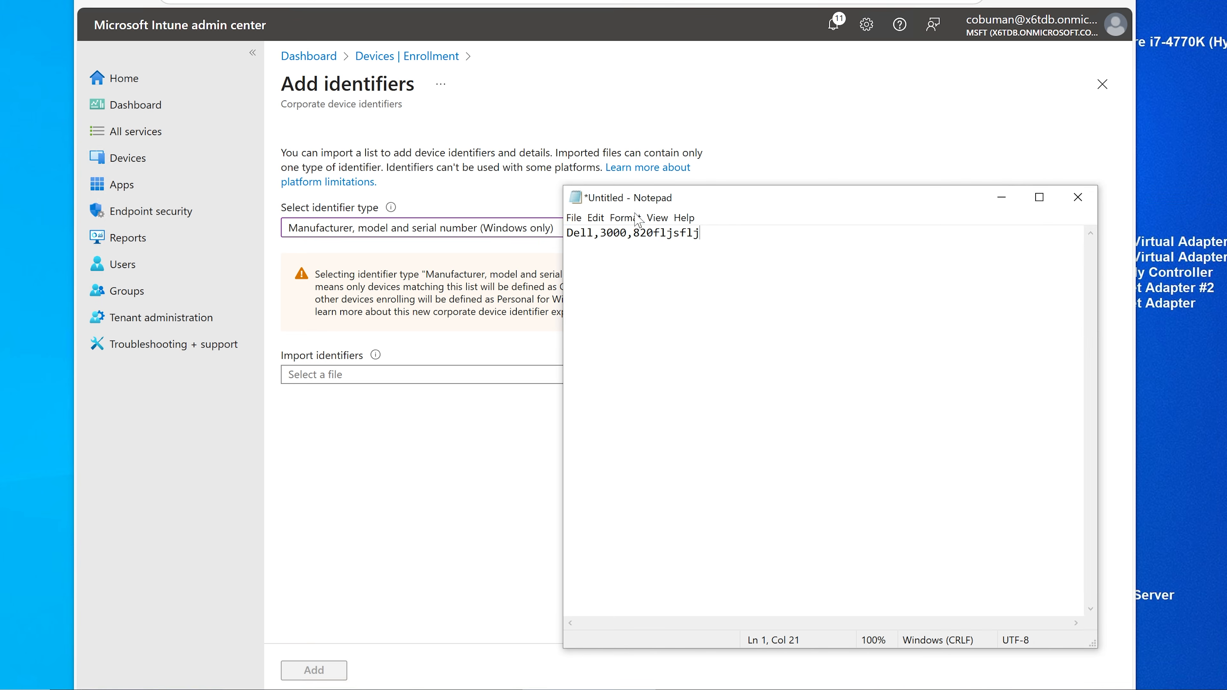
left_click(575, 219)
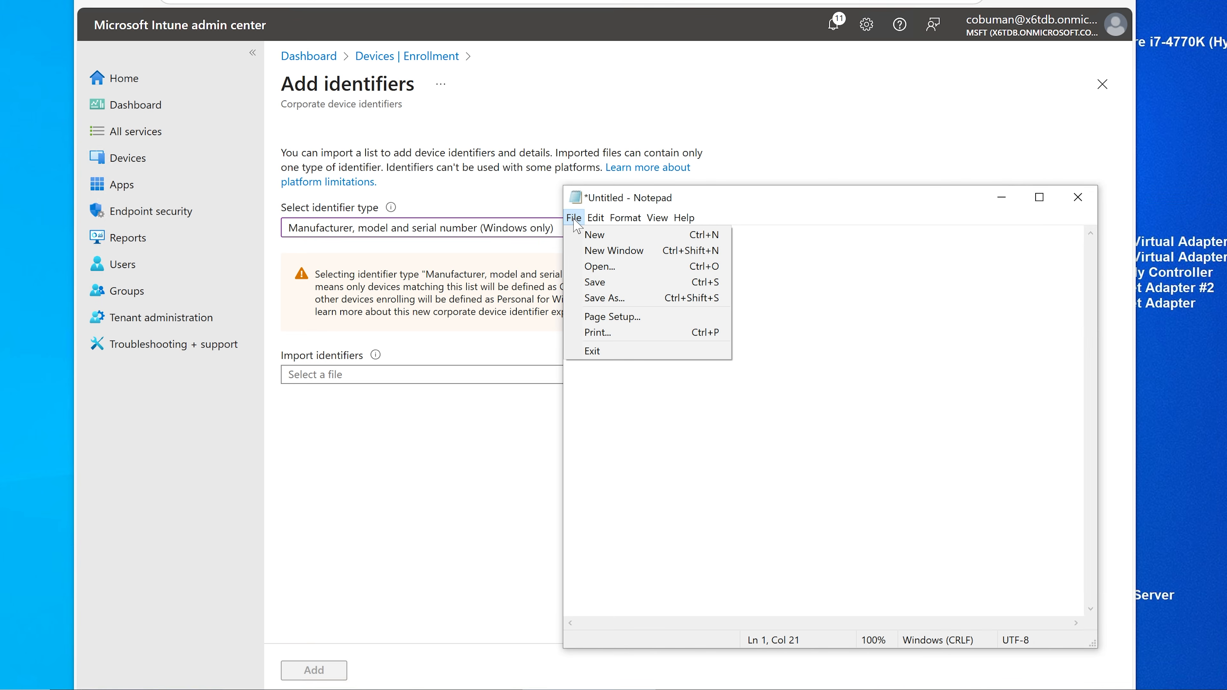
left_click(590, 299)
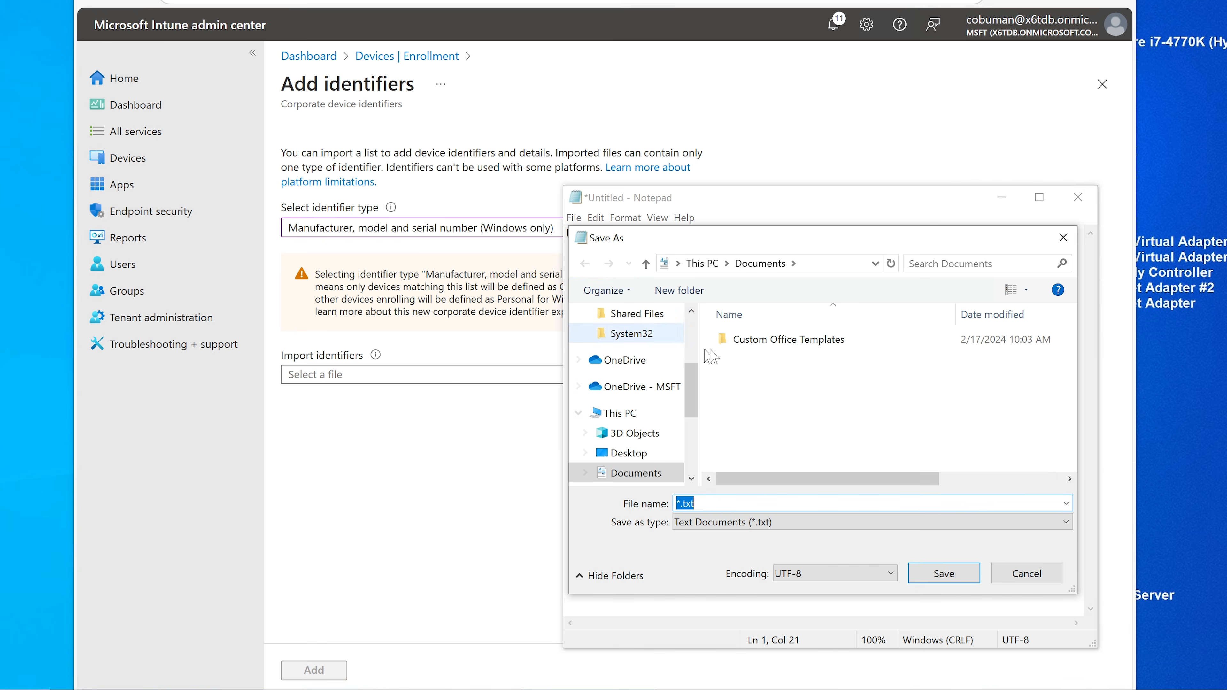
left_click_drag(795, 192, 571, 149)
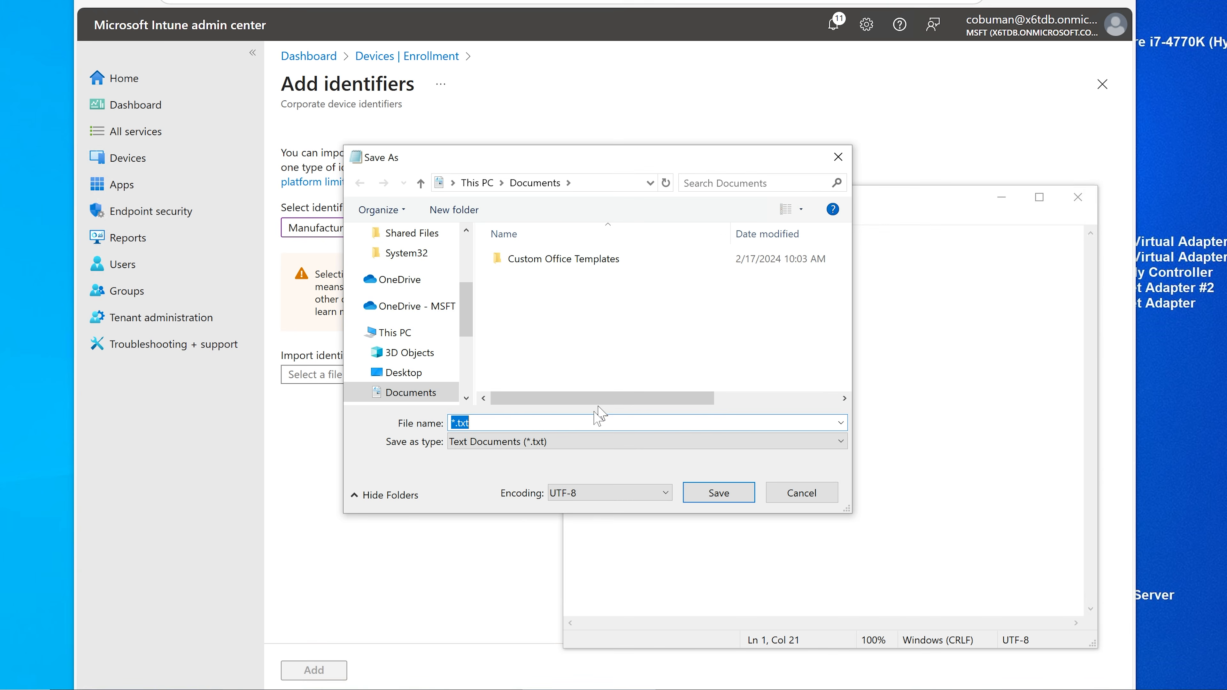
left_click(575, 442)
left_click(539, 471)
left_click(515, 424)
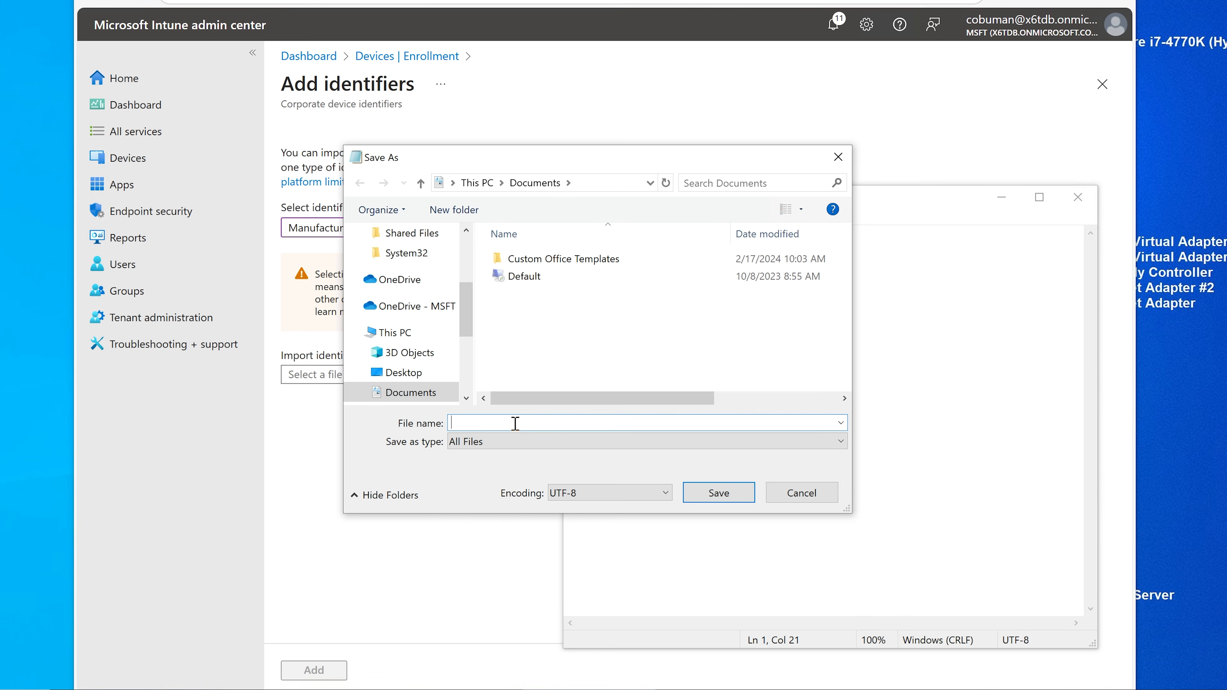
type("NewDevices.csv")
left_click(696, 493)
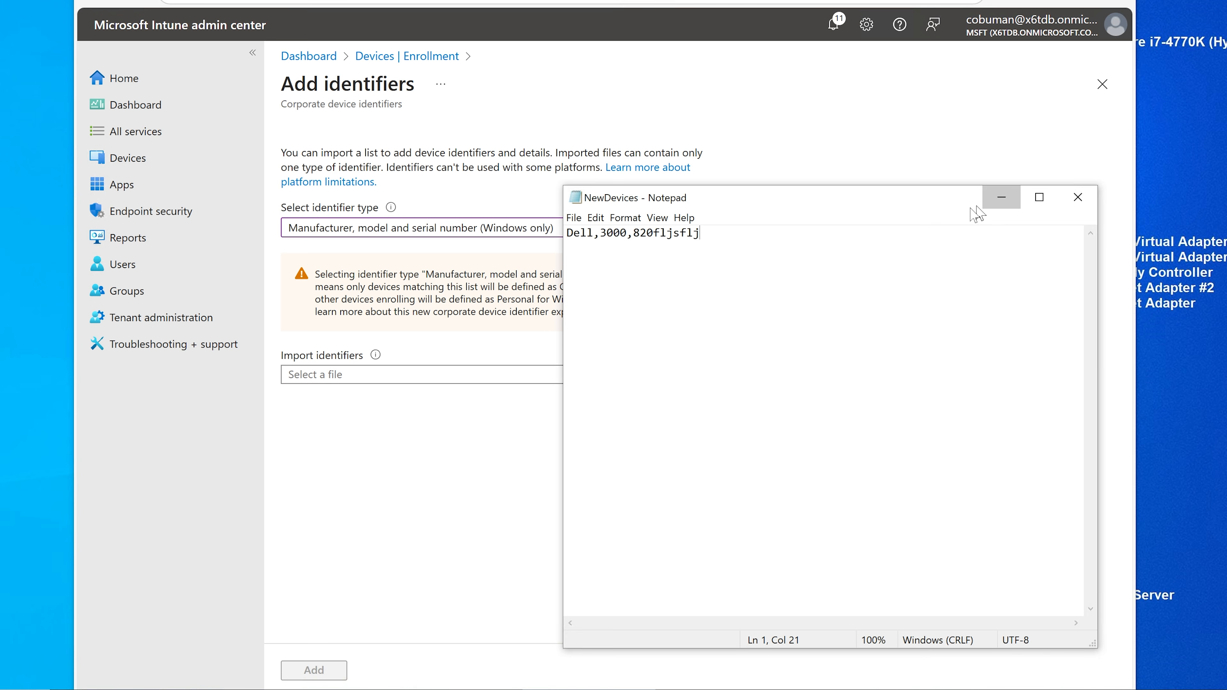
left_click(1000, 197)
left_click(709, 375)
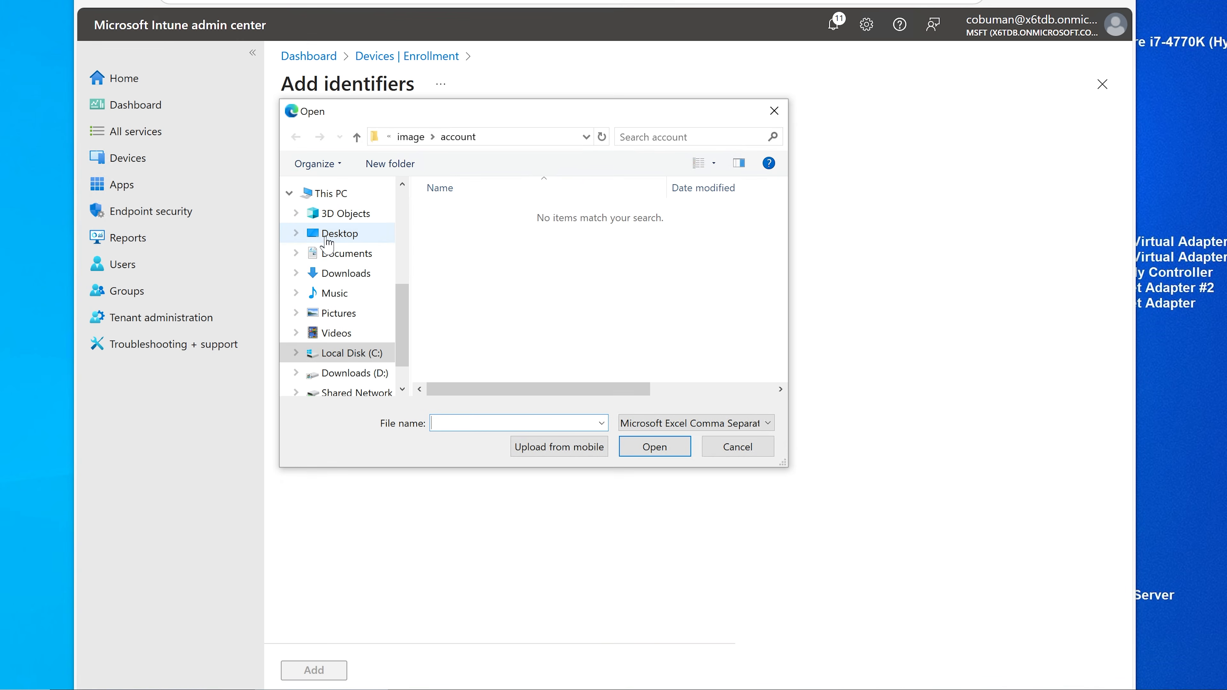
Step: Load NewDevices.csv from Documents into the import field, then open Command Prompt in the VM
left_click(331, 236)
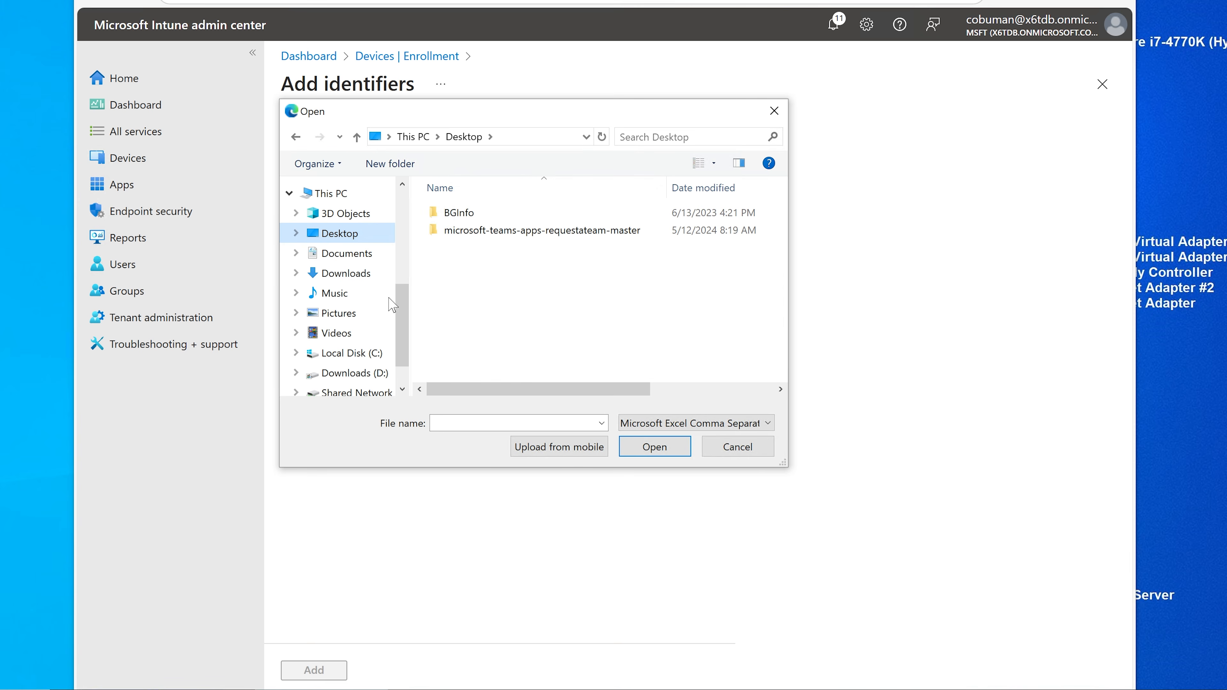
left_click(344, 270)
left_click(350, 256)
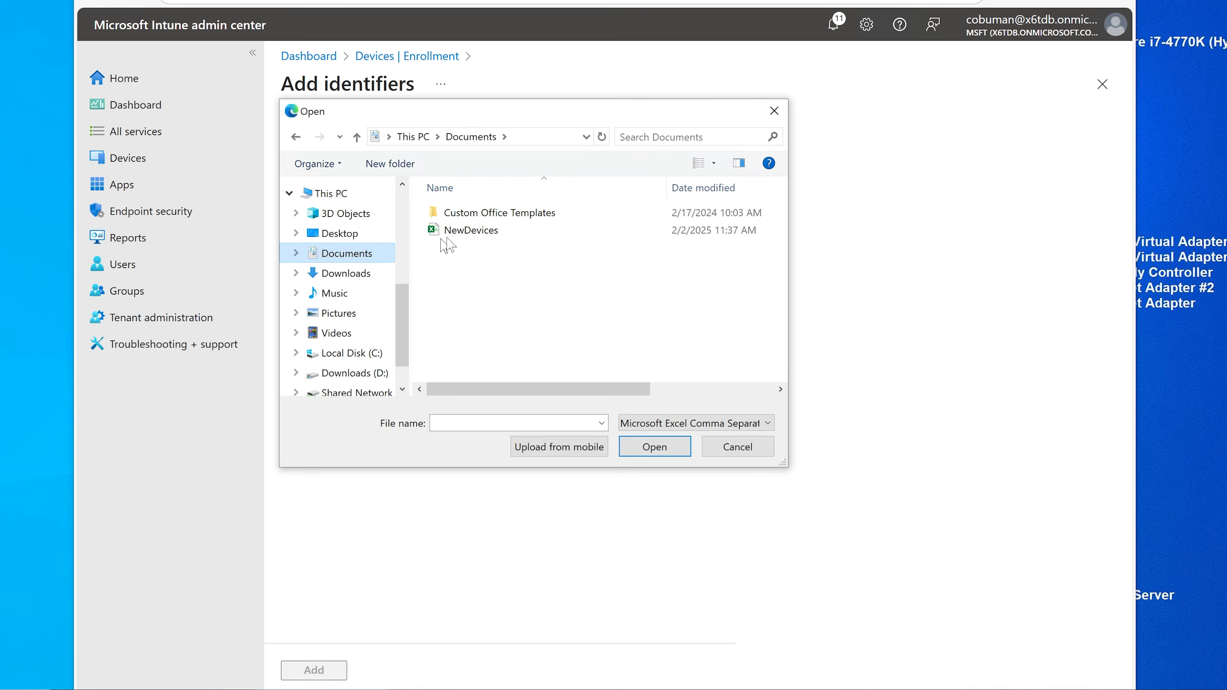
left_click(468, 236)
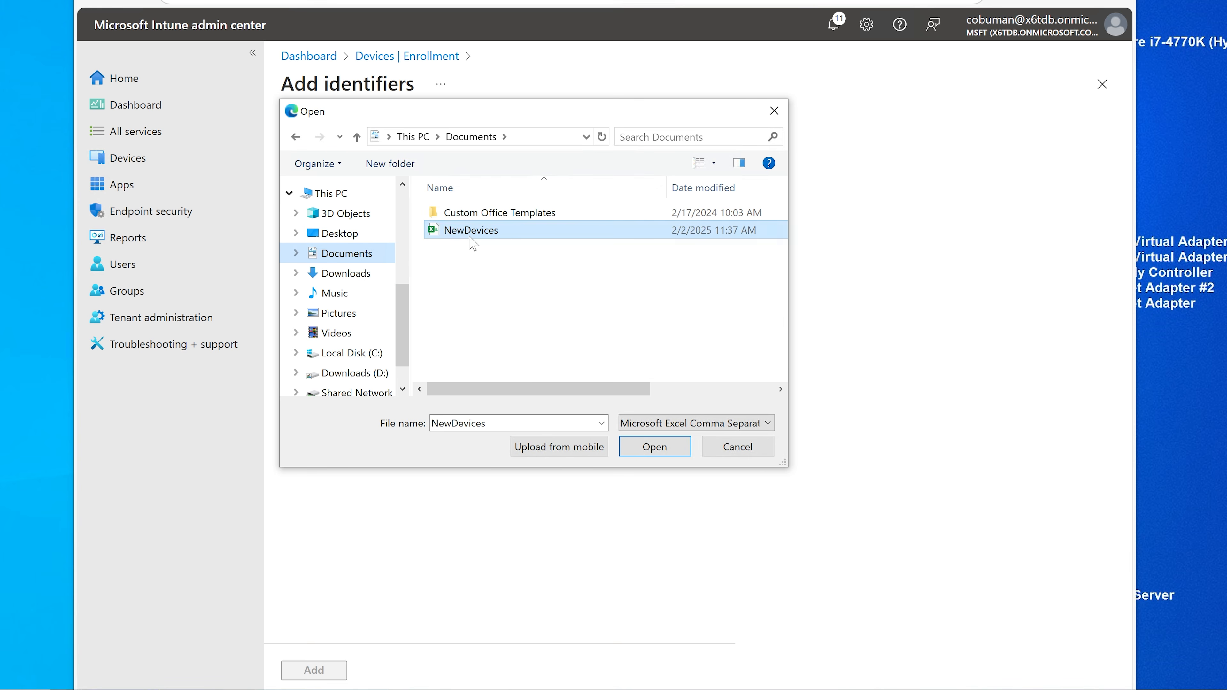
left_click(656, 444)
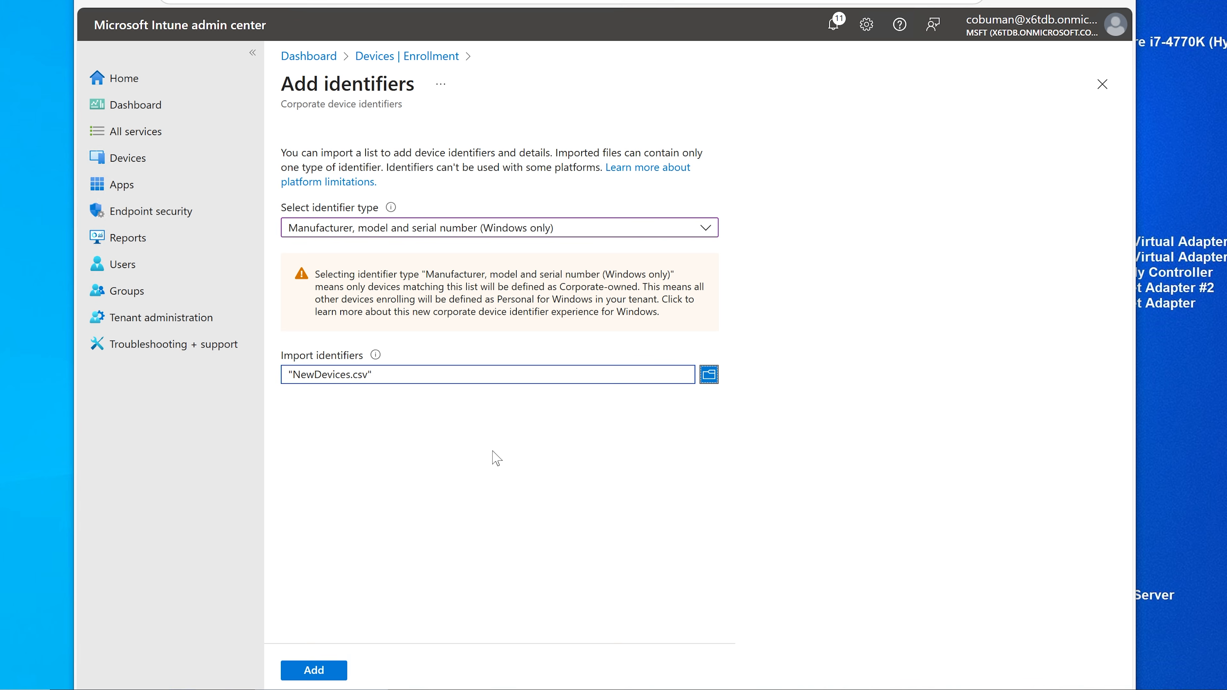
left_click(708, 375)
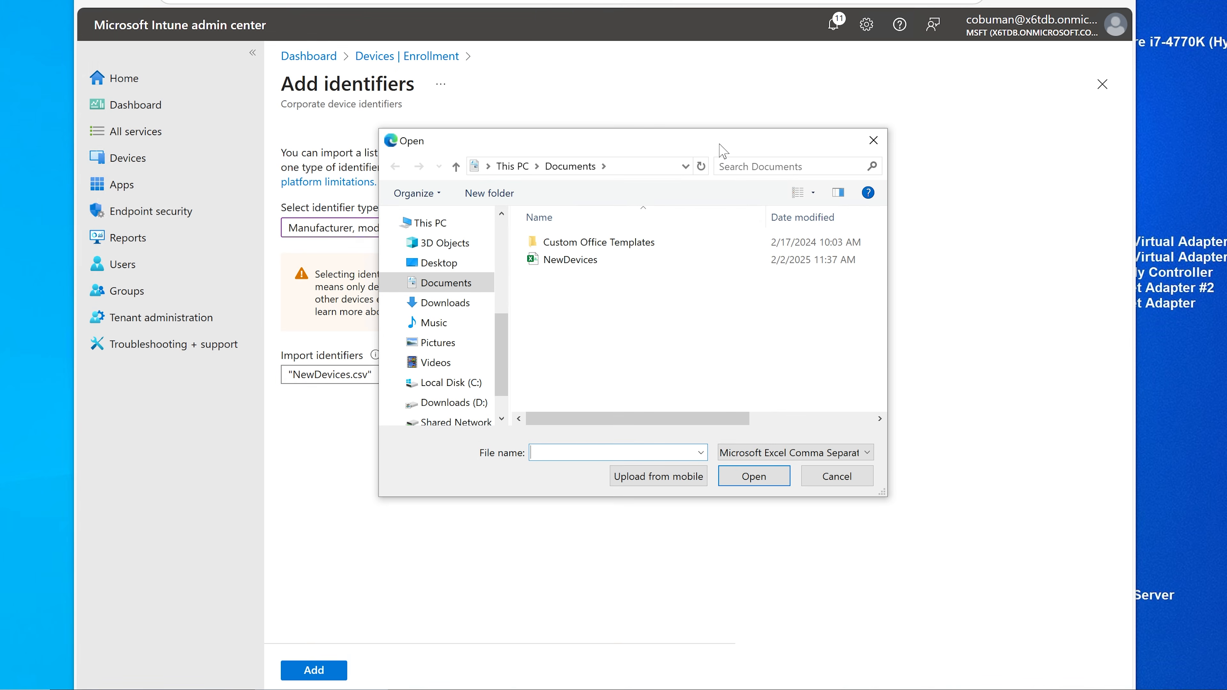
left_click(827, 477)
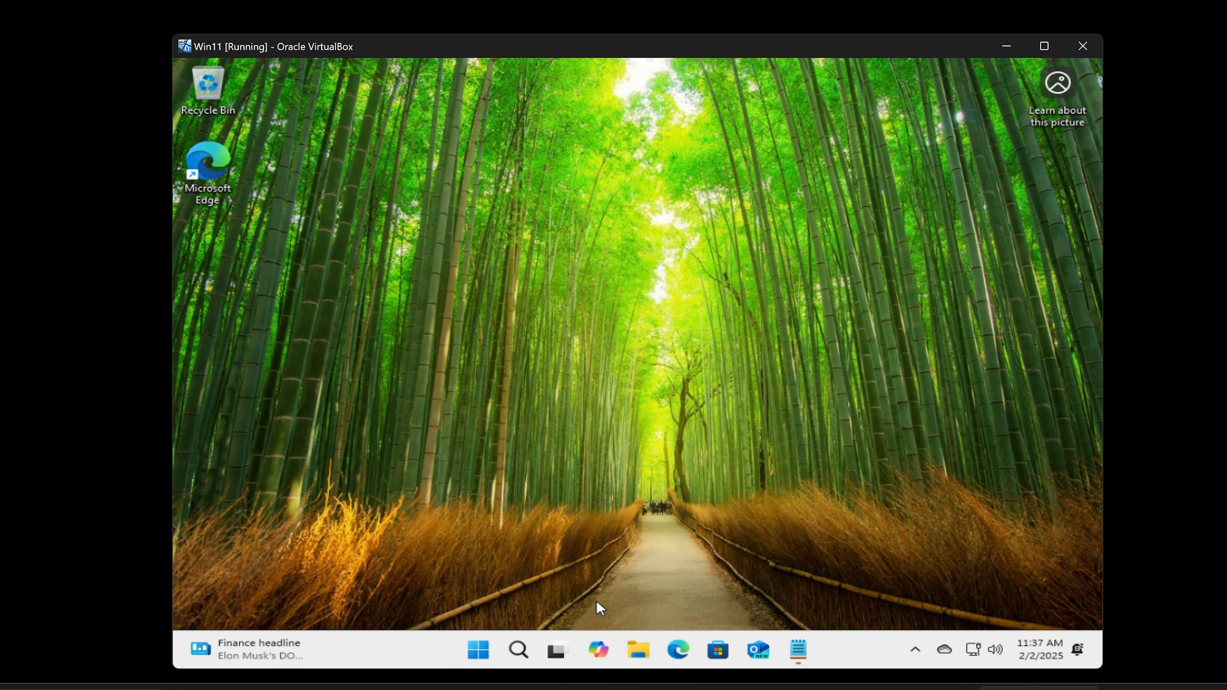
left_click(519, 649)
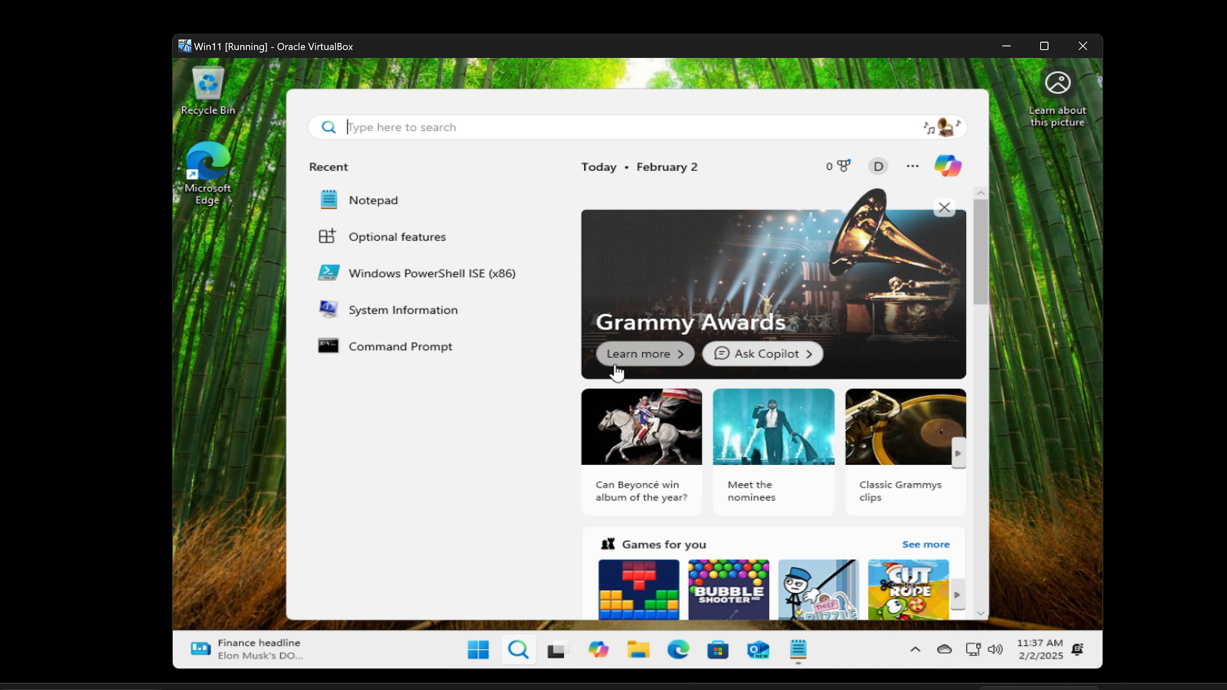
left_click(408, 347)
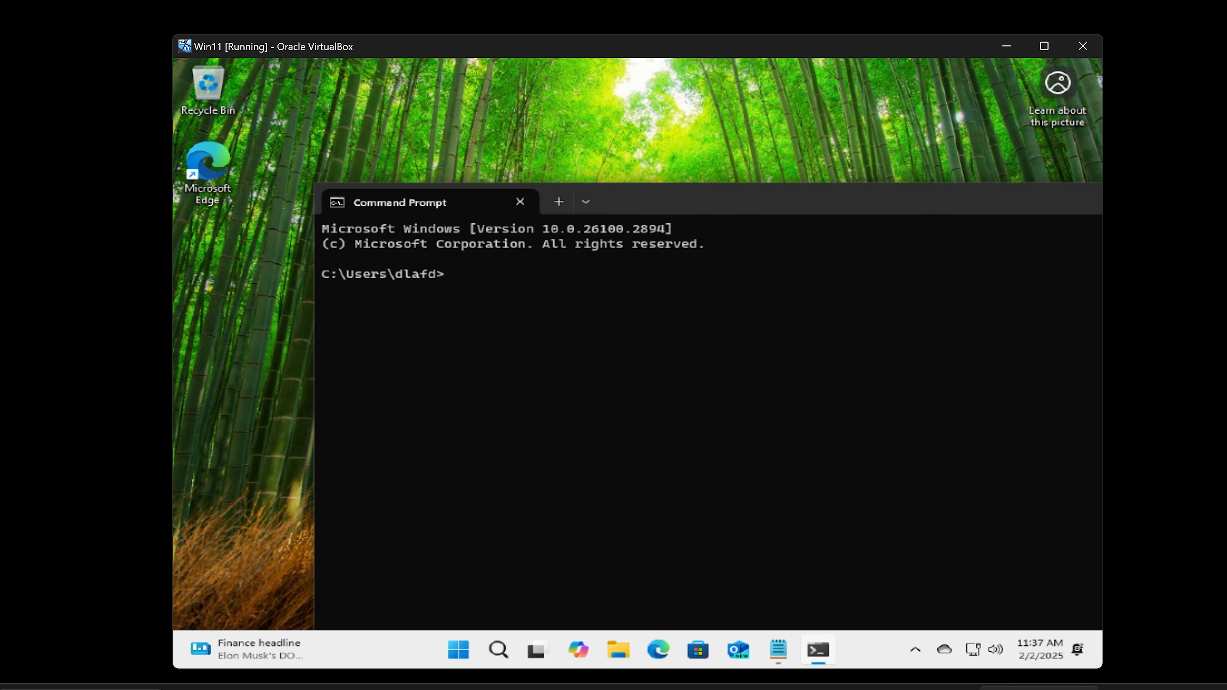
Step: Close Command Prompt after trying wmic and launch Windows PowerShell ISE (x86) from search
left_click_drag(662, 206, 534, 131)
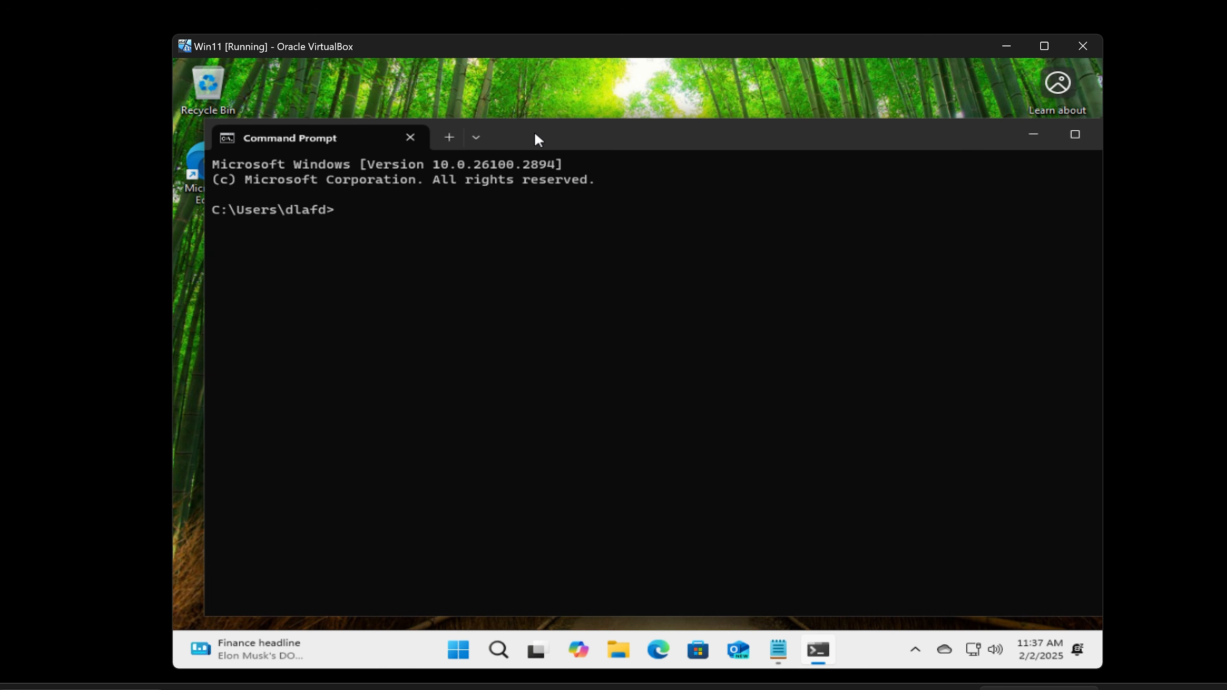
type("wmic")
left_click_drag(915, 139, 838, 127)
left_click(1044, 122)
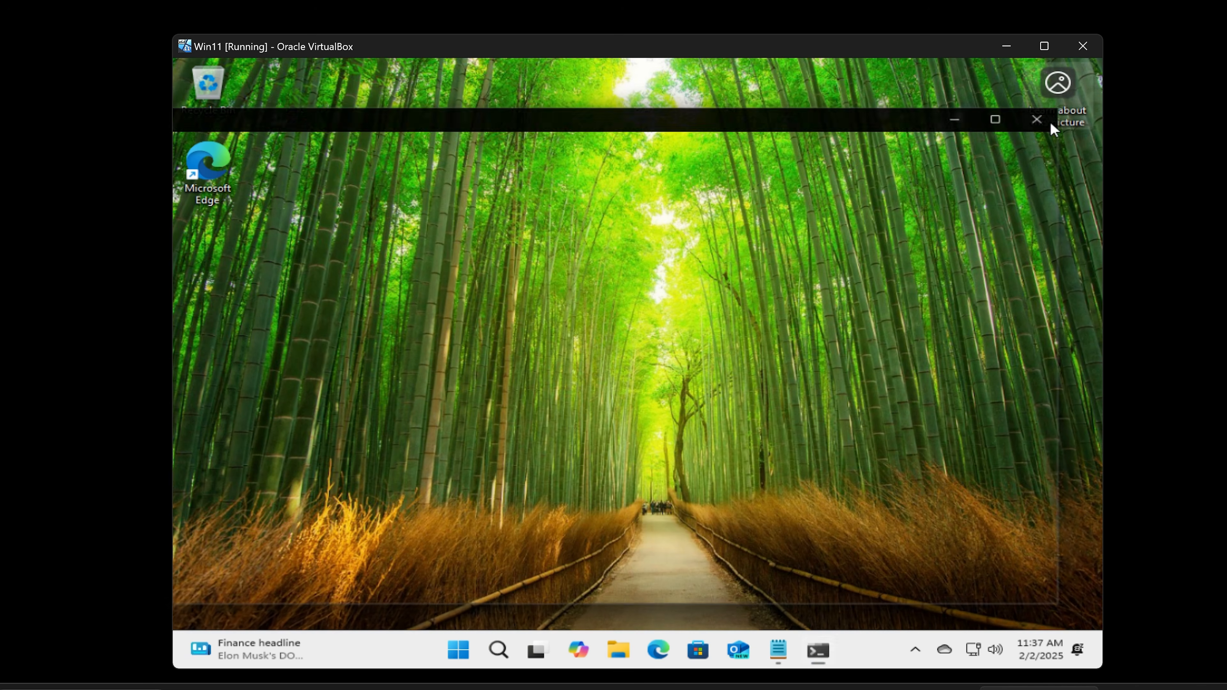
left_click(518, 656)
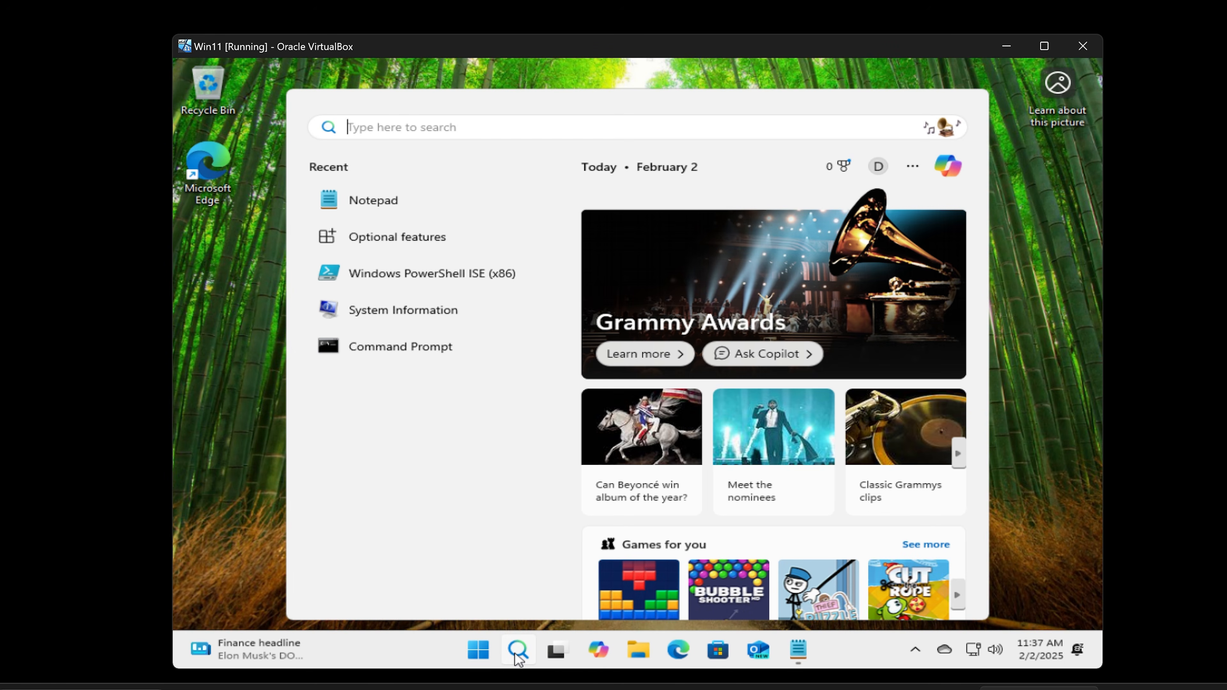
type("p")
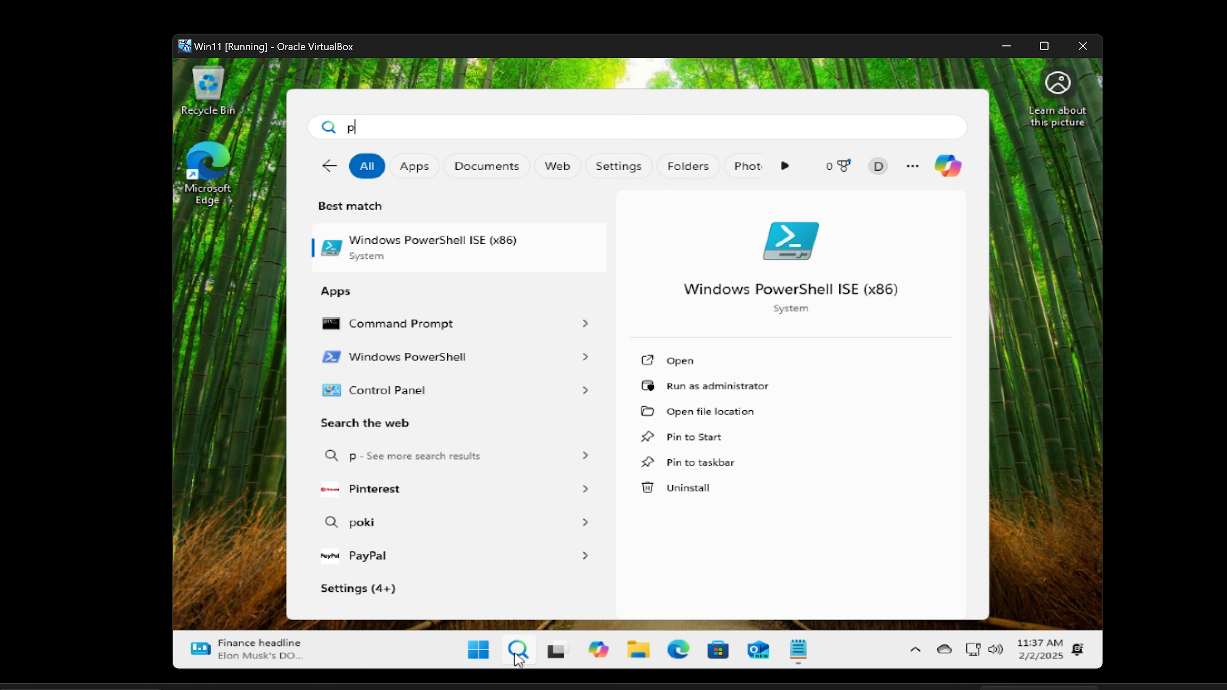
key("Return")
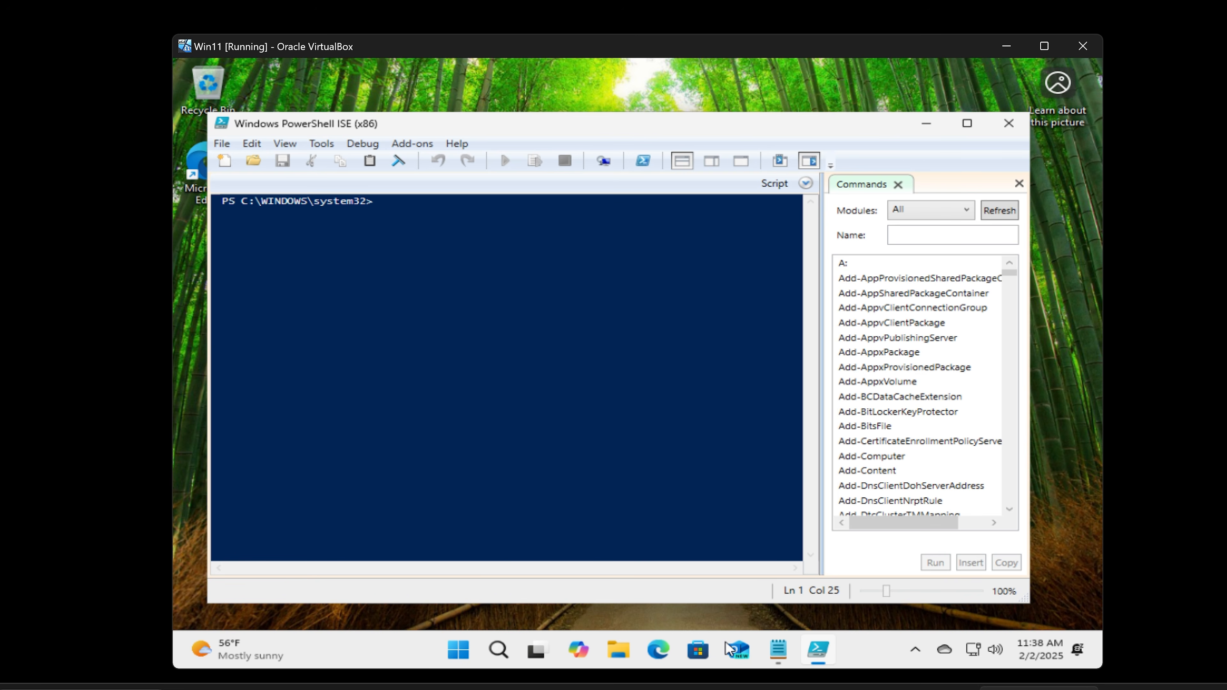
Step: Copy the Get-WmiObject Manufacturer query line from the Notepad notes
left_click(778, 649)
left_click_drag(716, 91, 768, 161)
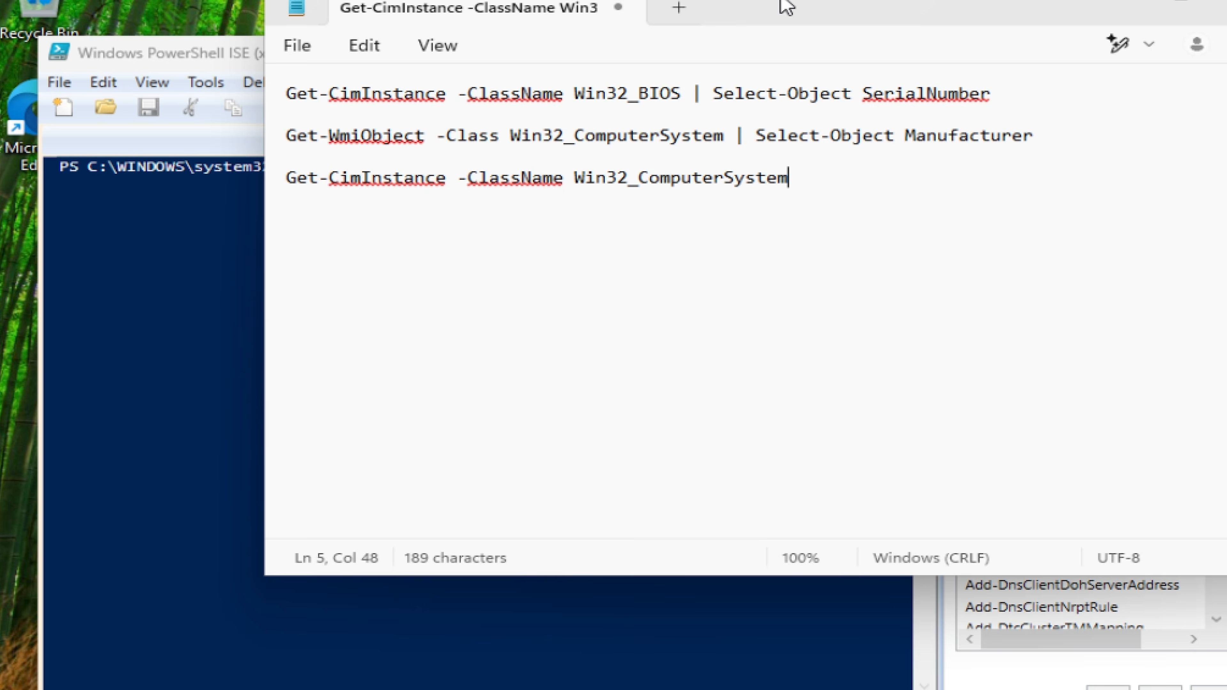
left_click_drag(862, 108, 829, 132)
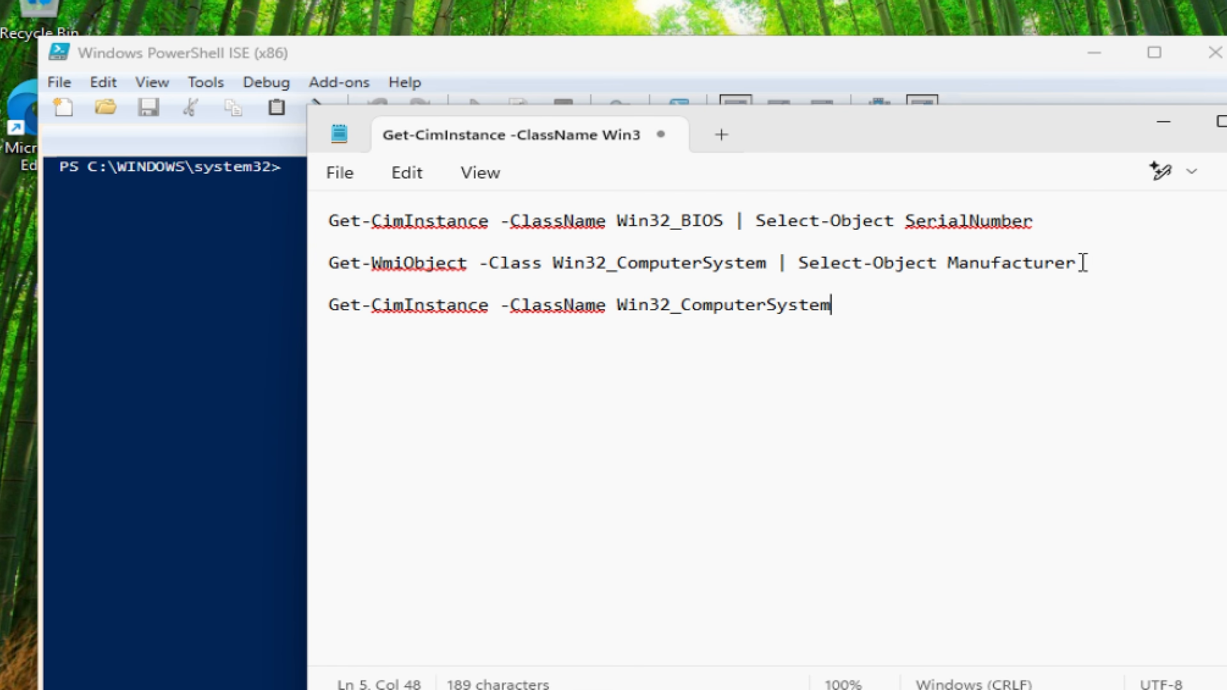
left_click_drag(1090, 262, 332, 275)
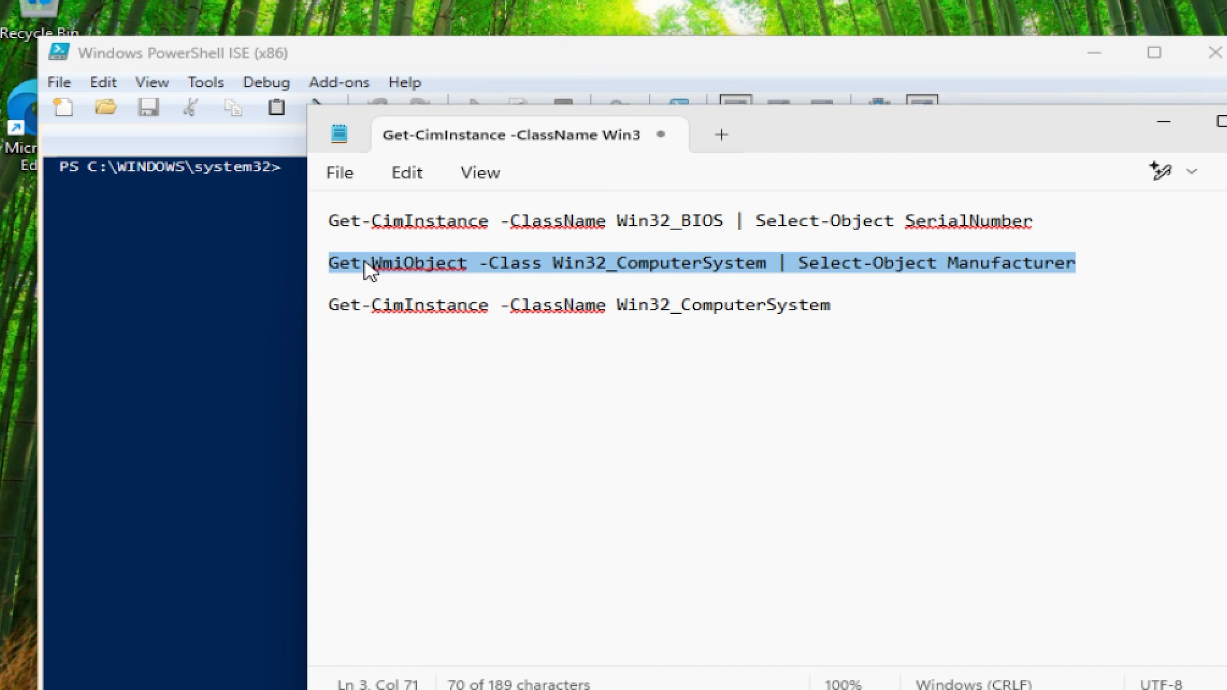
left_click_drag(1075, 264, 333, 273)
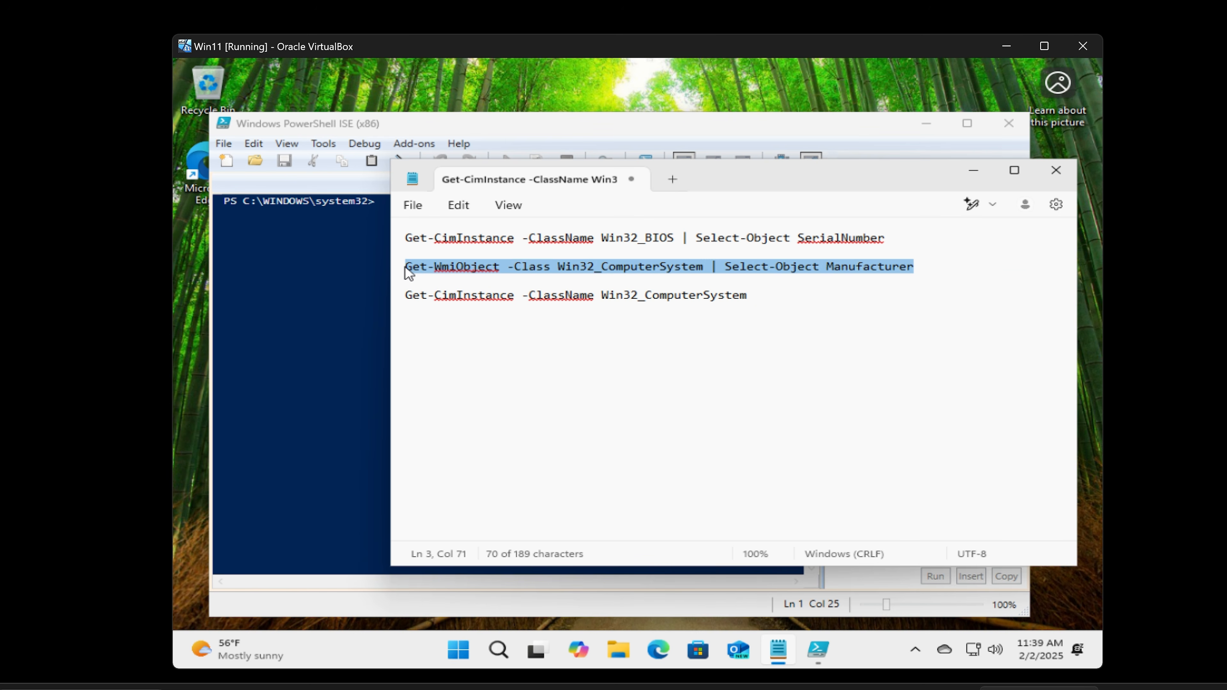
right_click(414, 269)
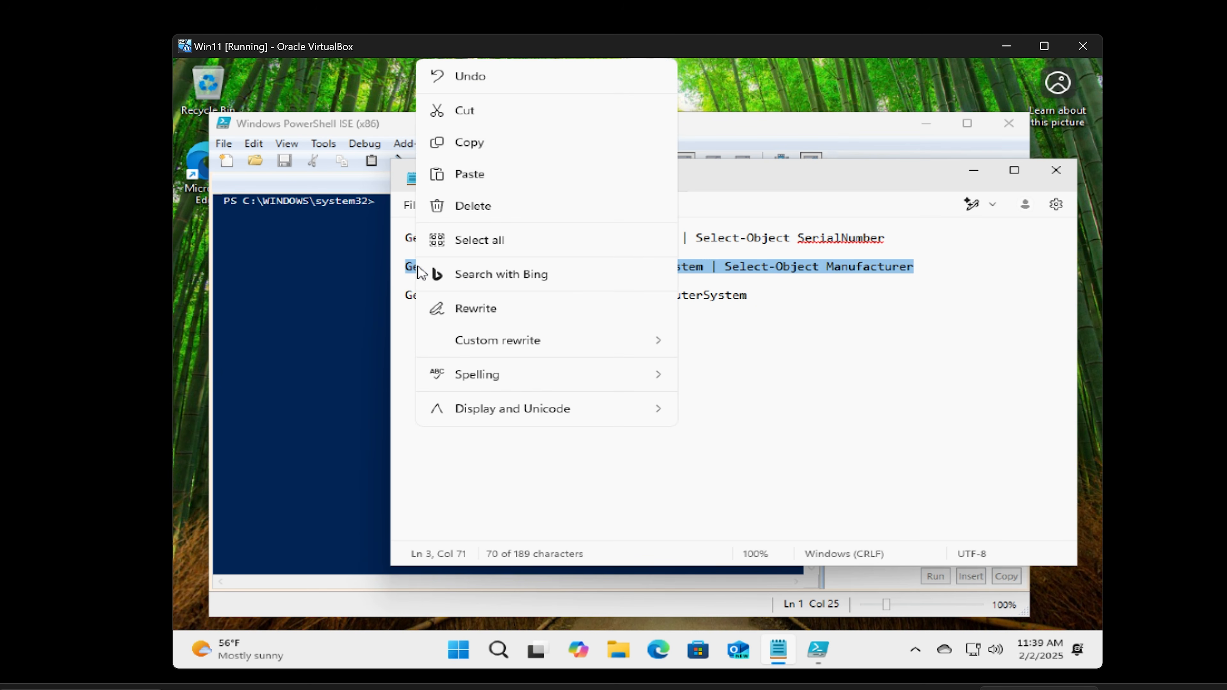
left_click(486, 142)
Step: Paste and run the Manufacturer query in the ISE console, selecting the result innotek GmbH
left_click(329, 123)
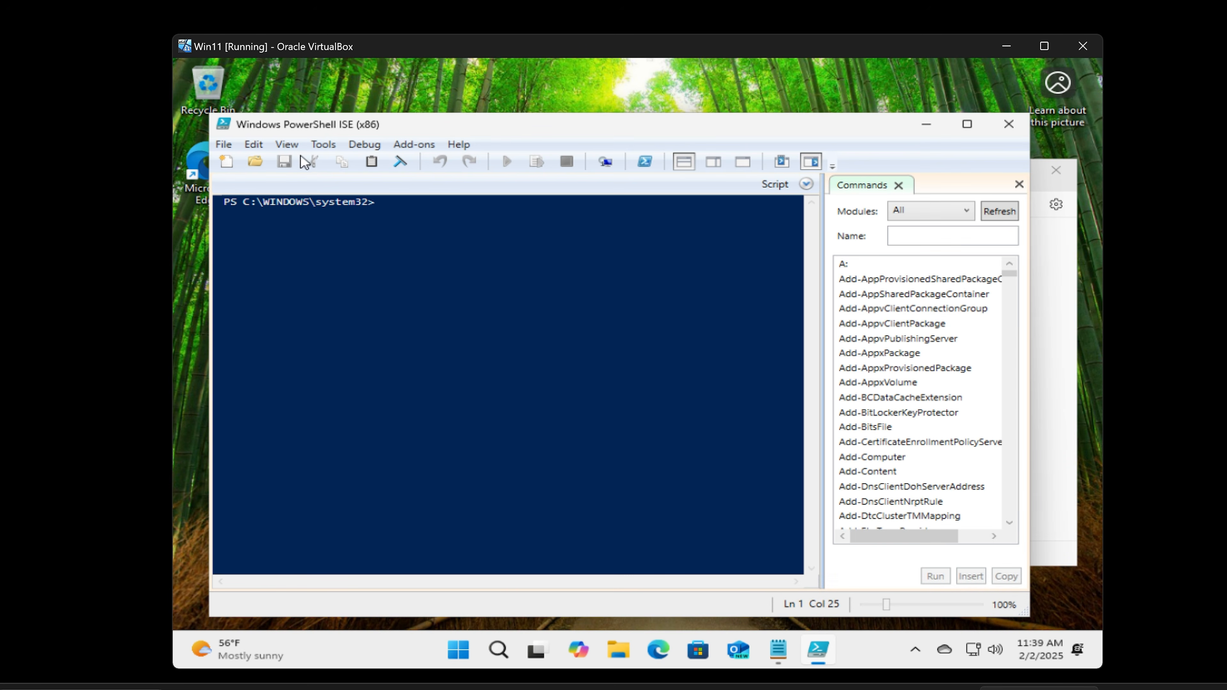
left_click(254, 143)
left_click(285, 237)
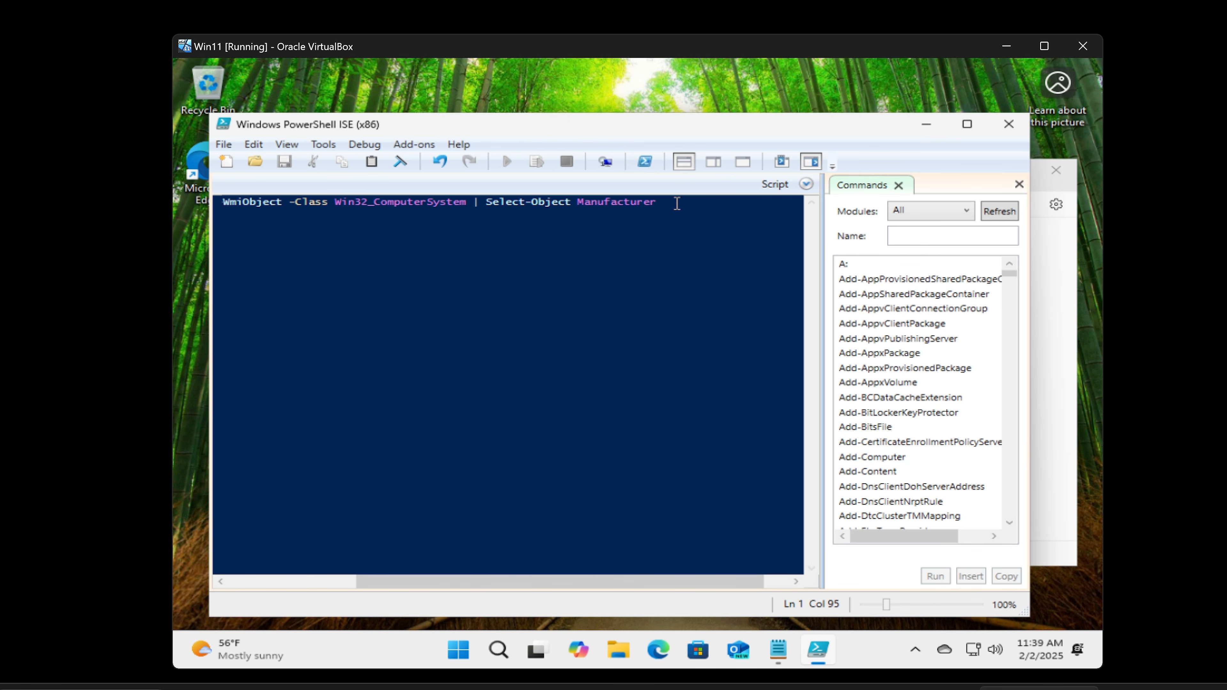
key("Return")
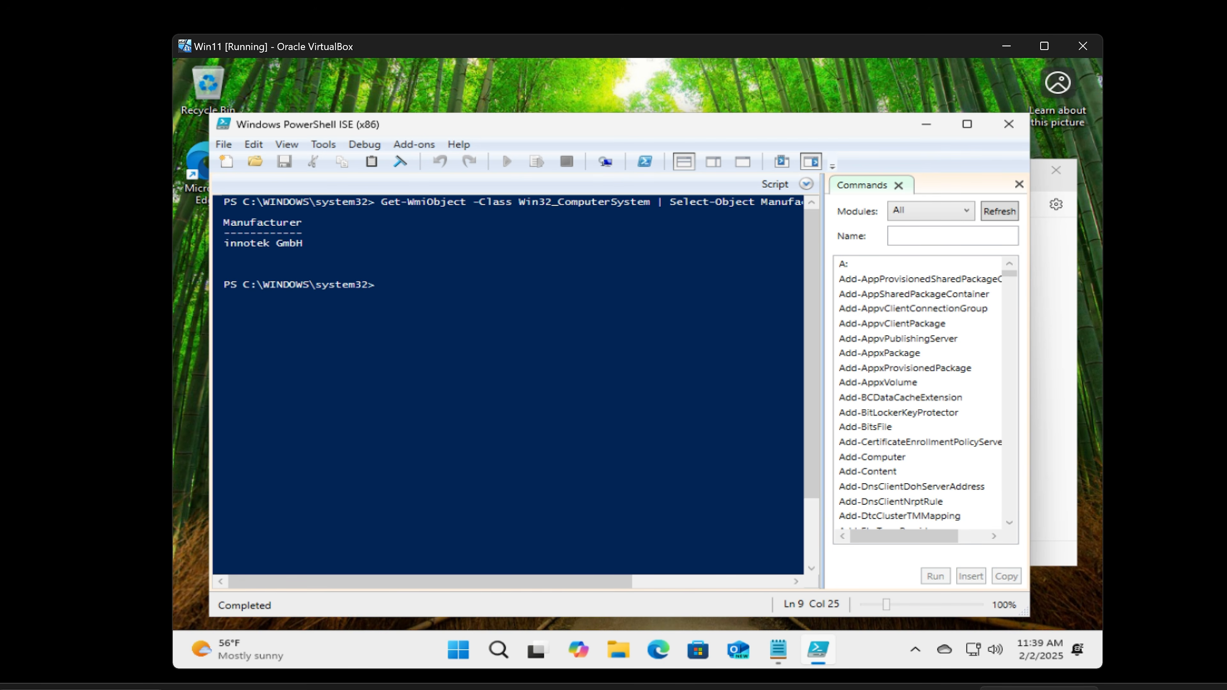
left_click_drag(415, 130, 429, 133)
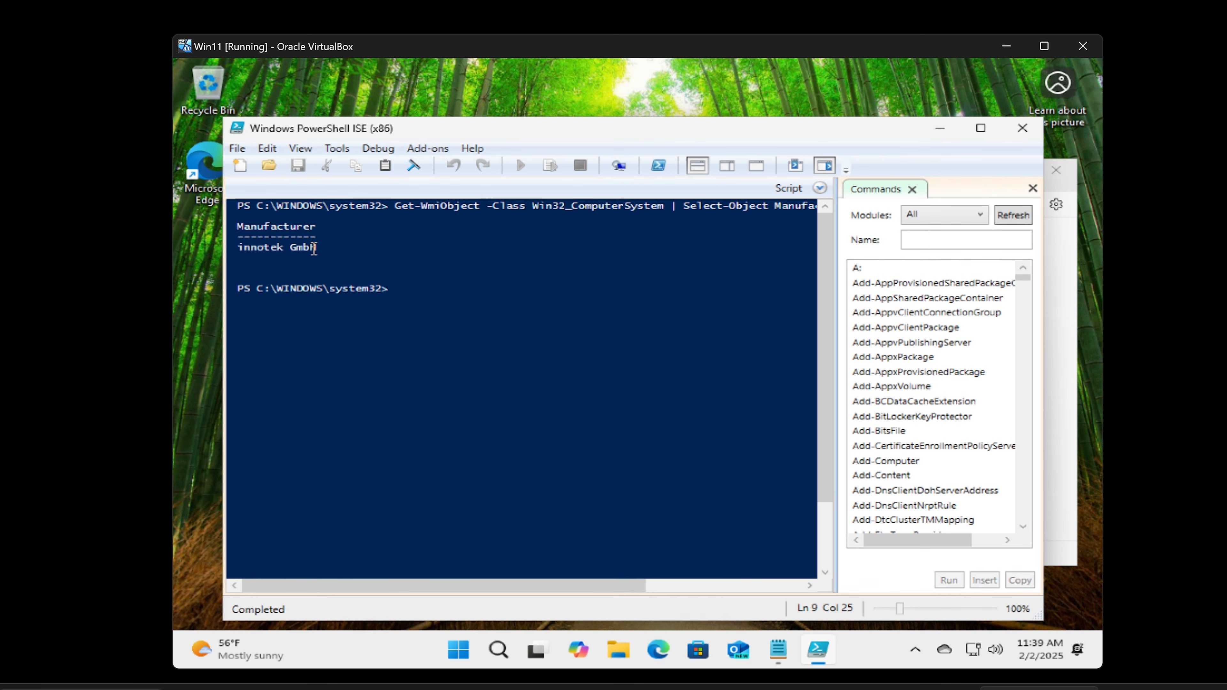
left_click_drag(316, 248, 237, 249)
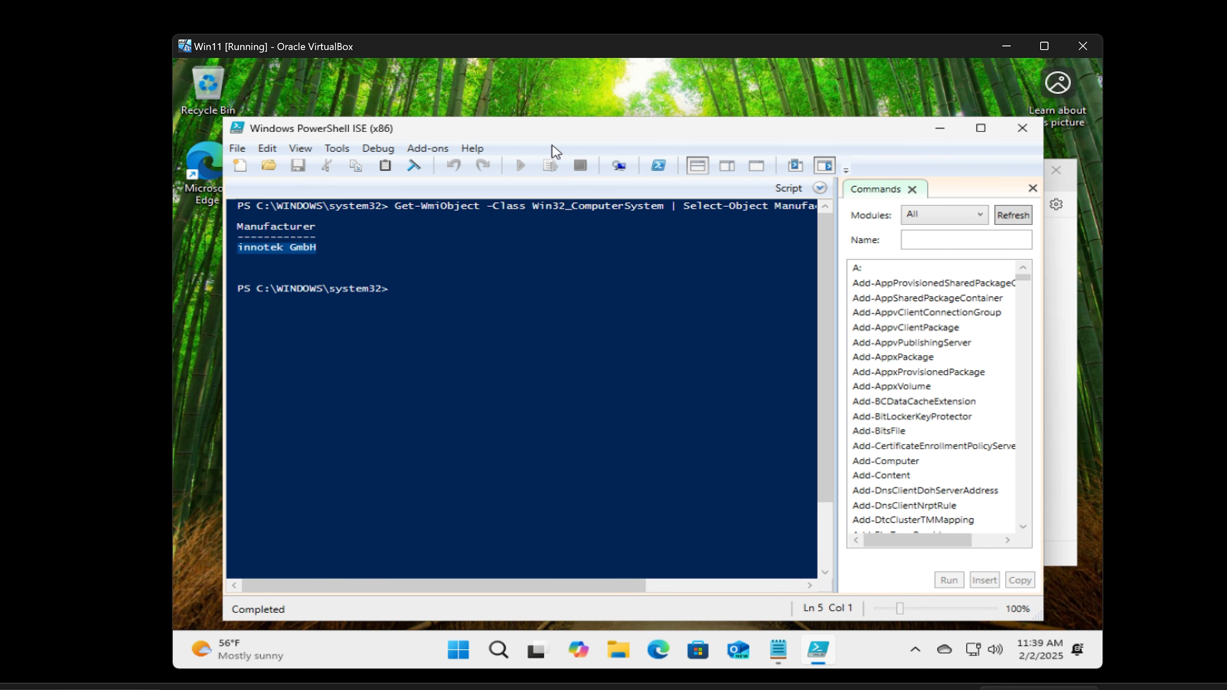
left_click(1057, 329)
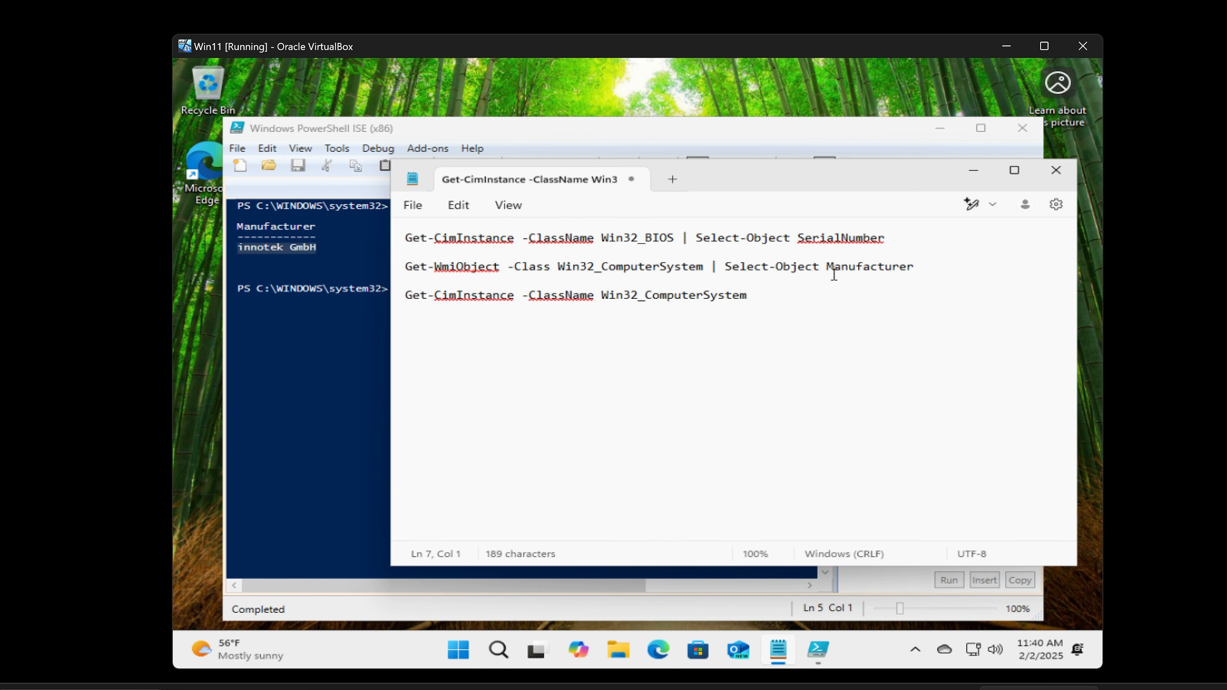
Step: Run Get-CimInstance Win32_ComputerSystem in the ISE console and select the VirtualBox model value
left_click_drag(748, 296, 410, 301)
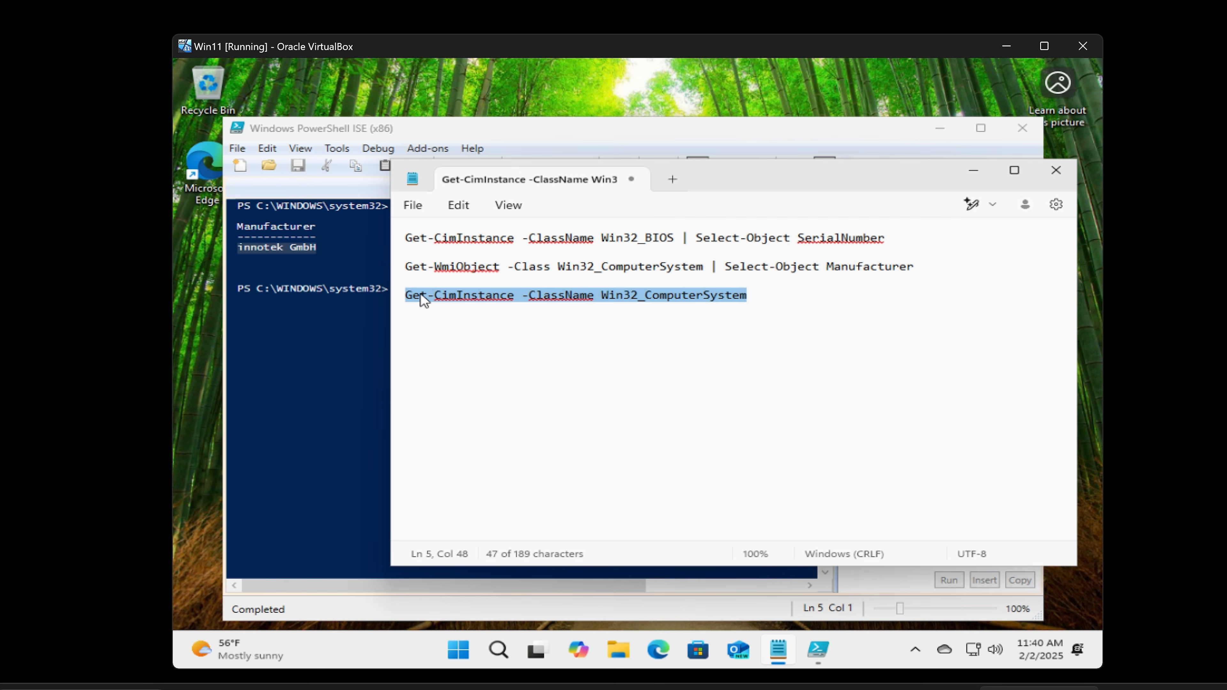
right_click(423, 301)
left_click(487, 142)
left_click(424, 128)
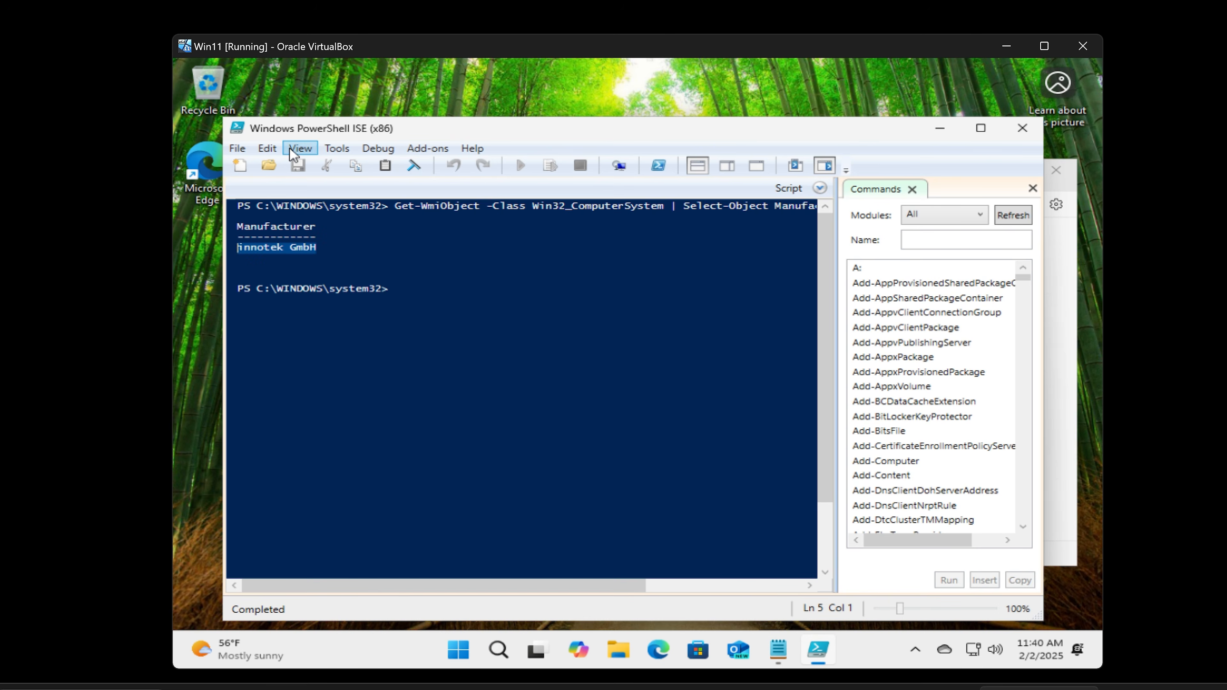
left_click(277, 152)
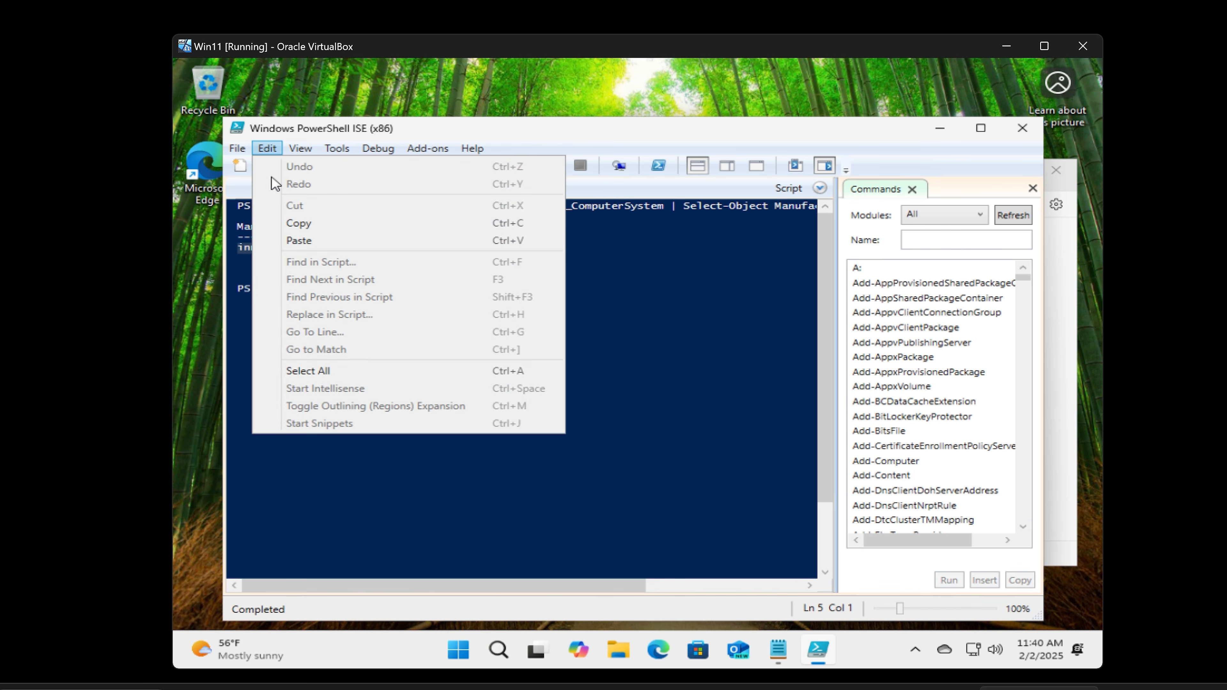
left_click(300, 241)
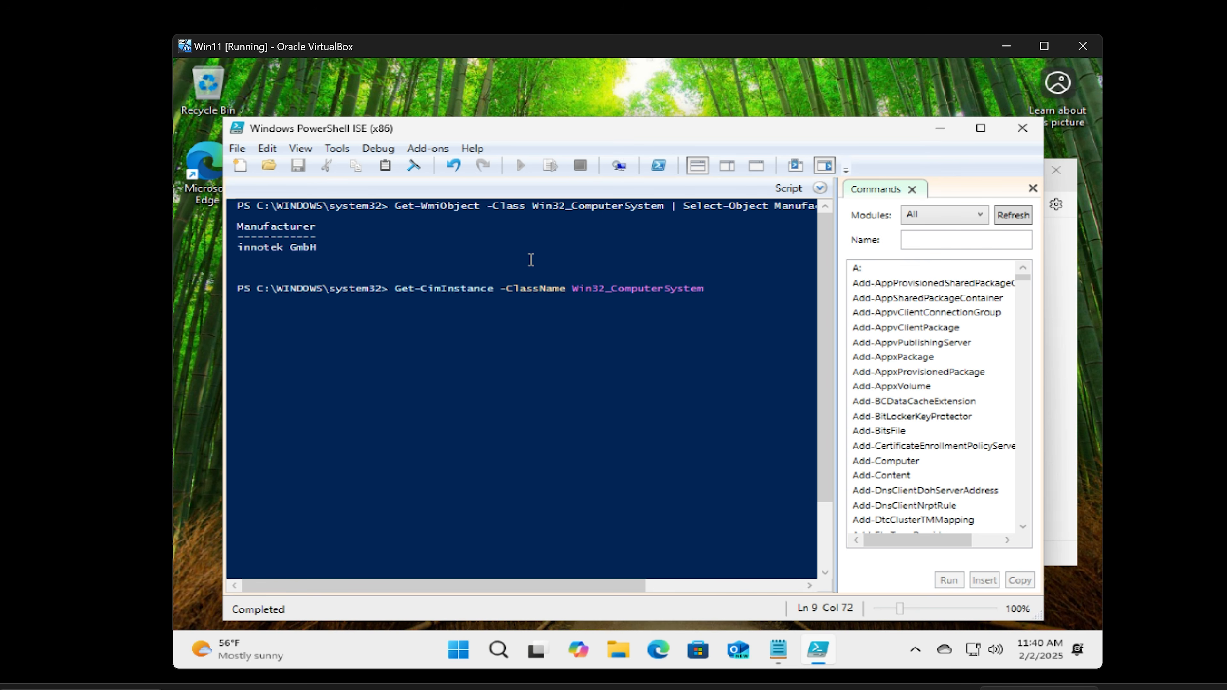
key("Return")
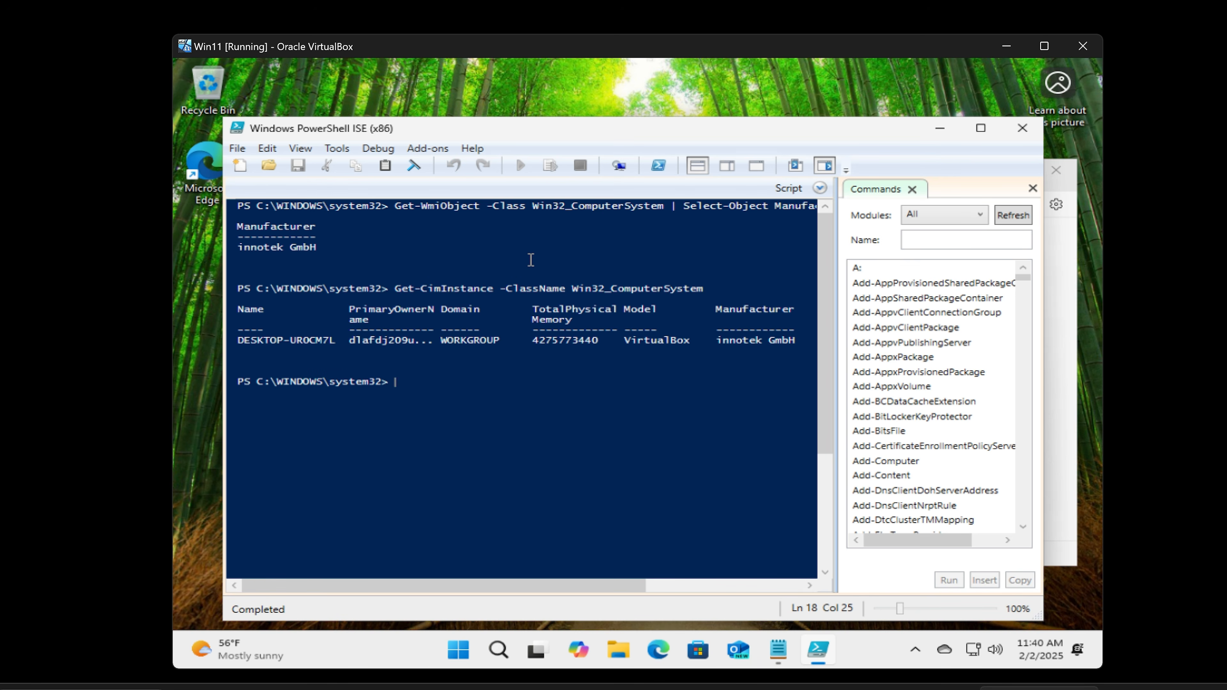
left_click(625, 342)
left_click_drag(625, 342, 695, 341)
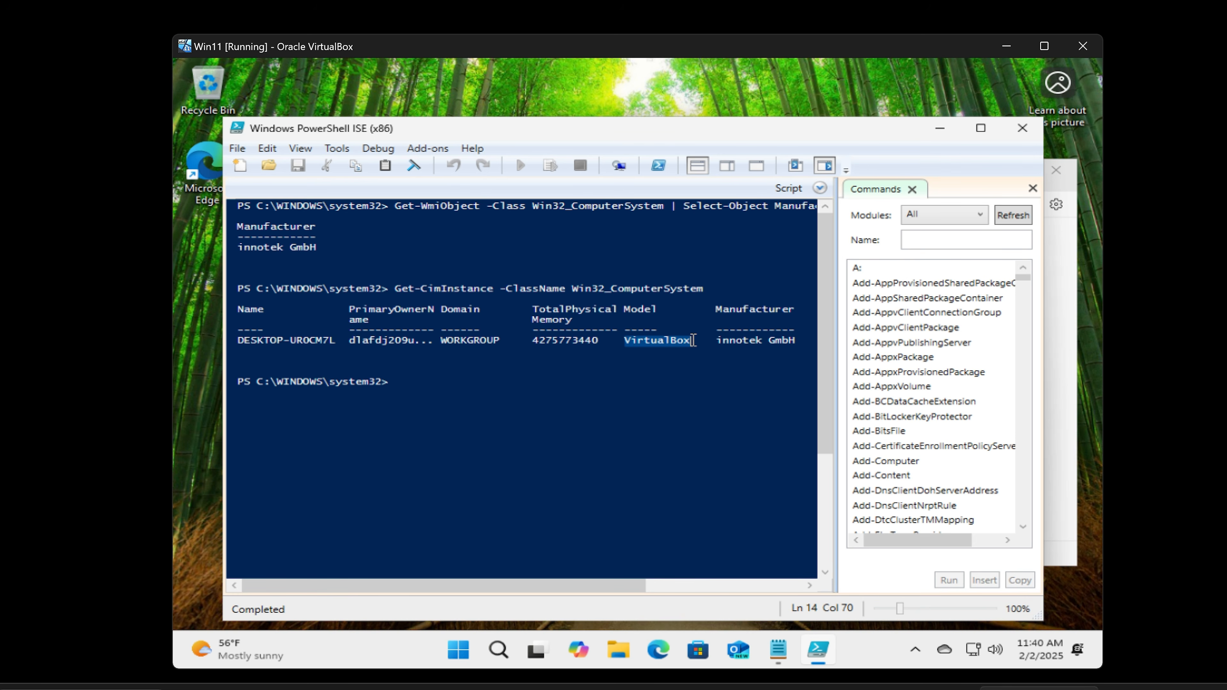
left_click_drag(623, 309, 624, 340)
left_click(680, 339)
Step: Copy the BIOS SerialNumber command from Notepad and run it in the ISE console
left_click(1056, 298)
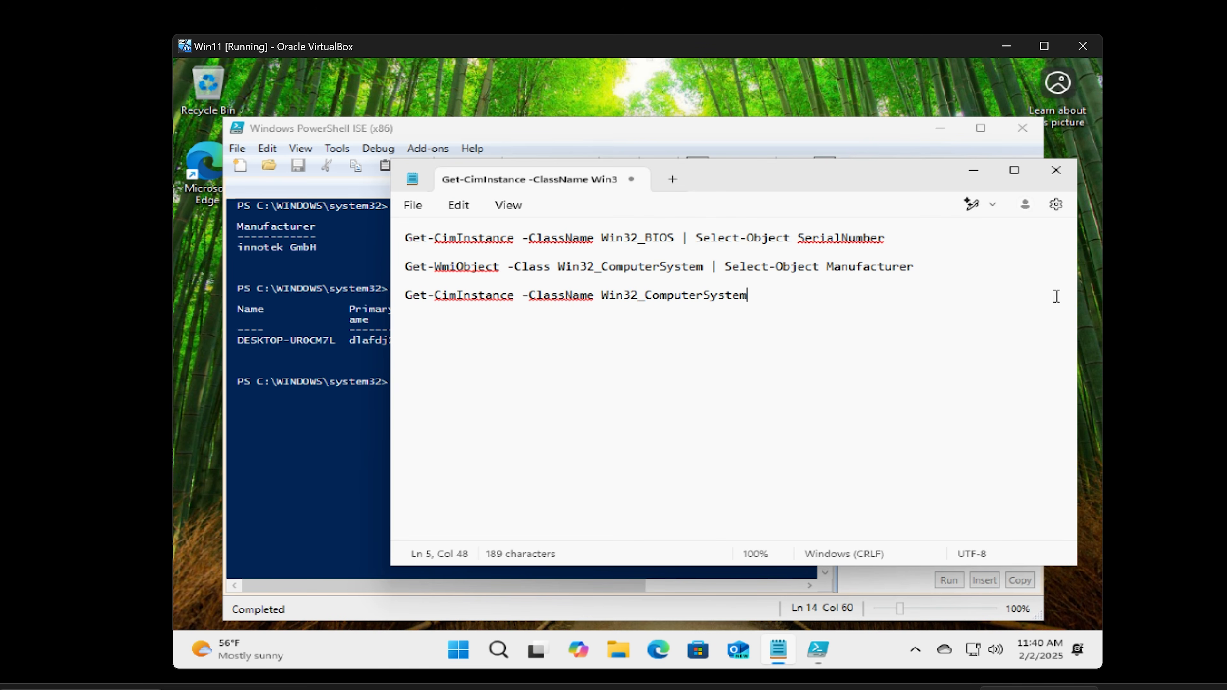
left_click_drag(891, 237, 422, 244)
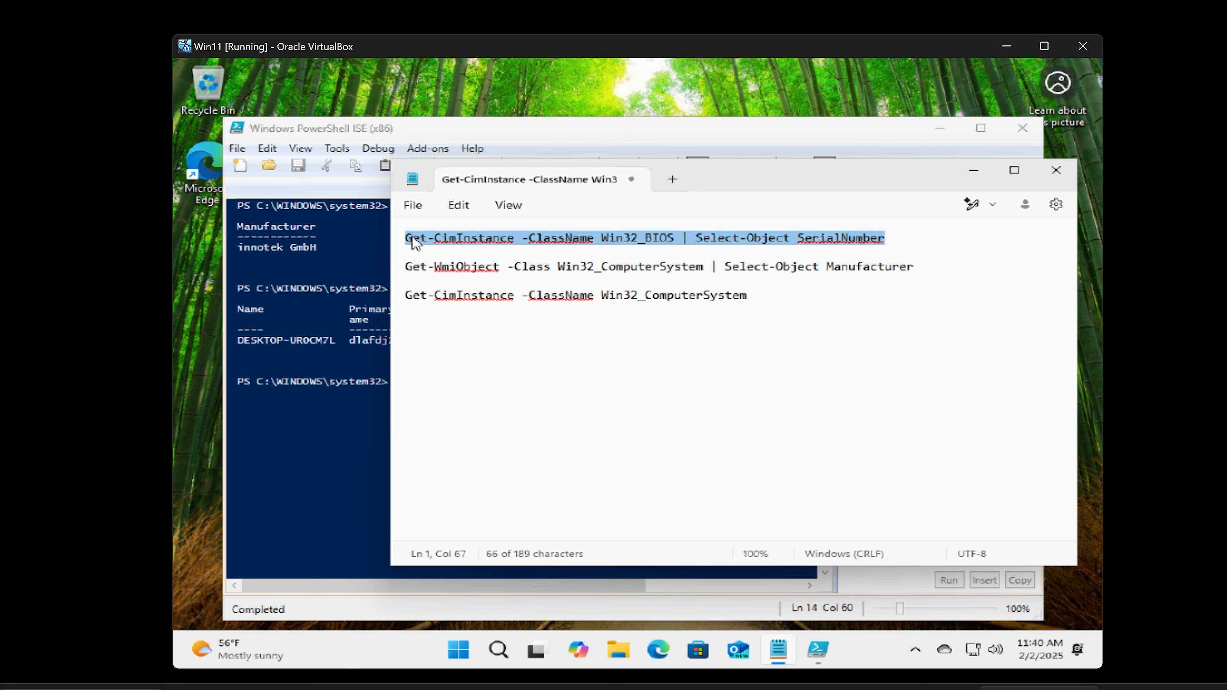
right_click(411, 242)
left_click(471, 330)
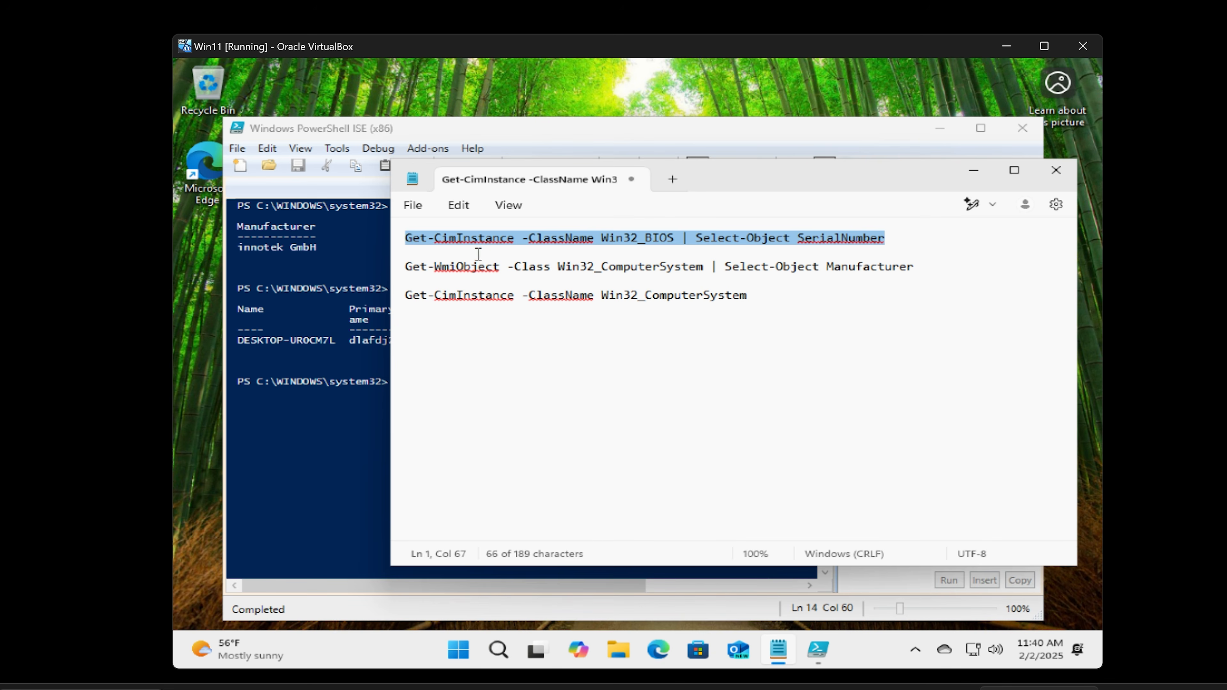
left_click(521, 134)
left_click(266, 148)
left_click(290, 240)
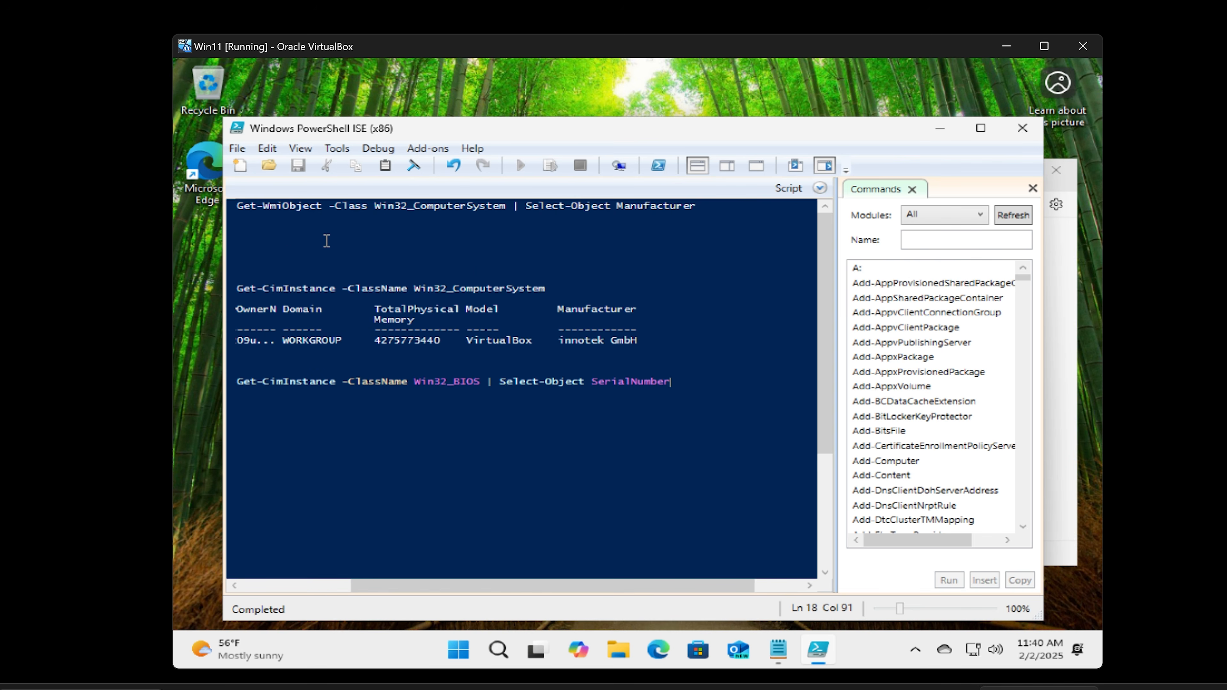
key("Return")
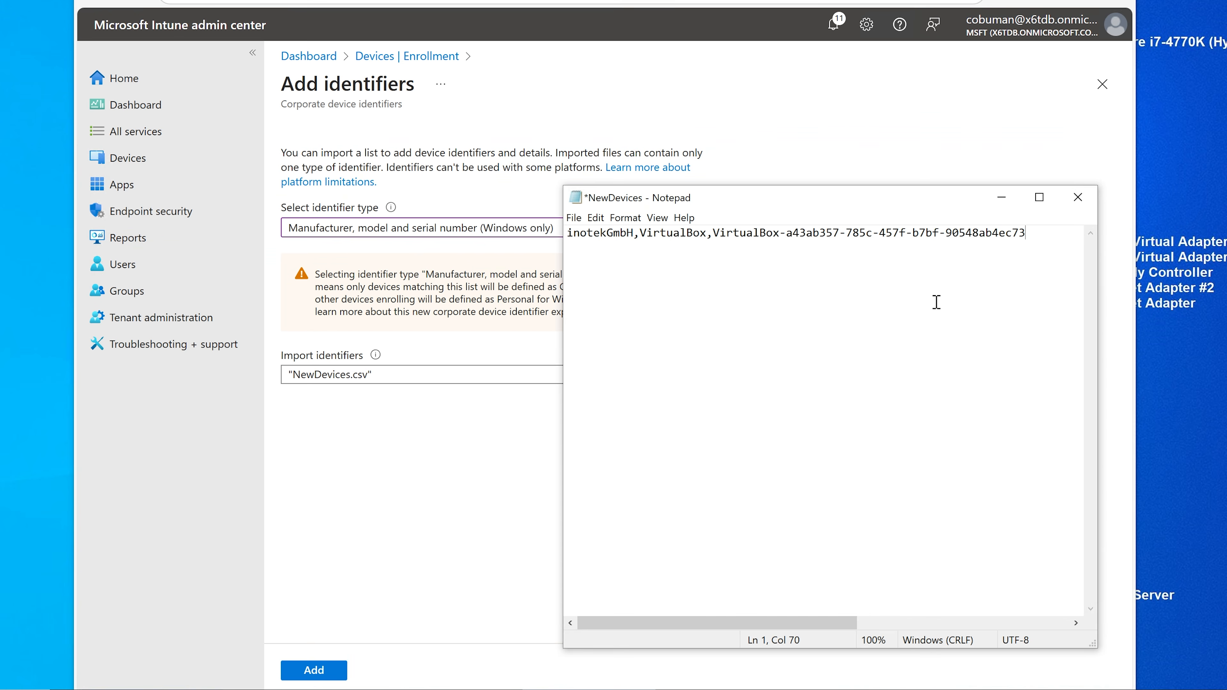
Step: Save the identifier line as VirtualBoxPC.csv with All Files type, then minimize Notepad
left_click(574, 218)
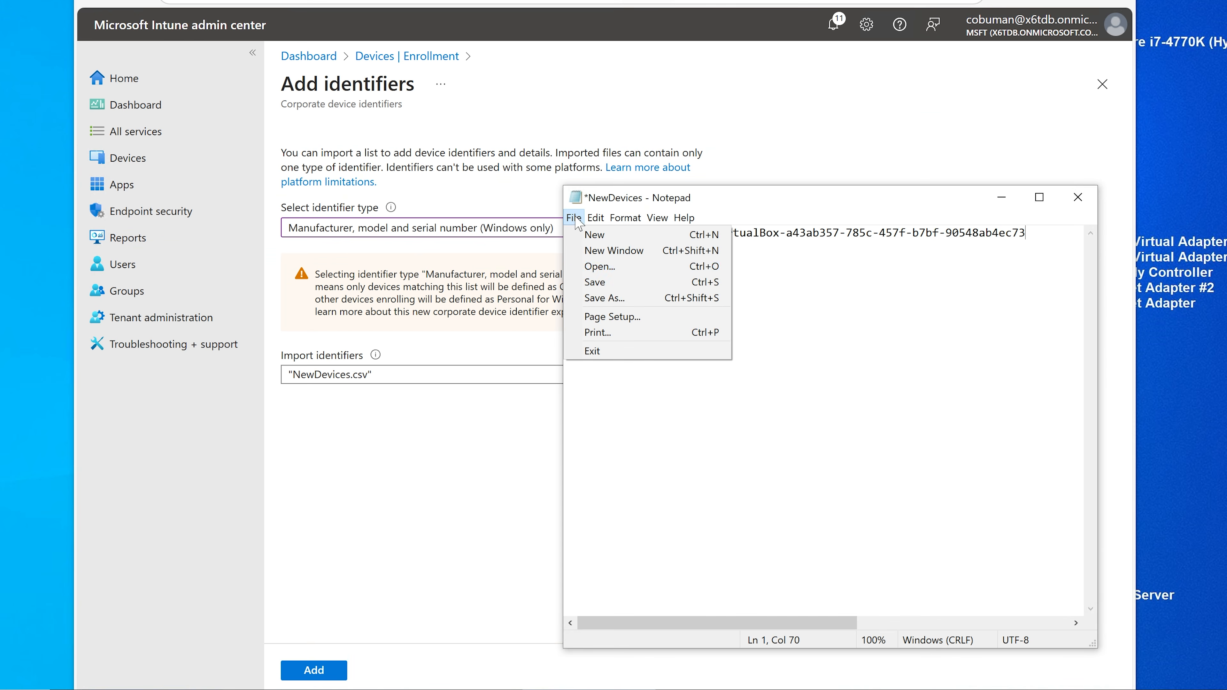
left_click(600, 300)
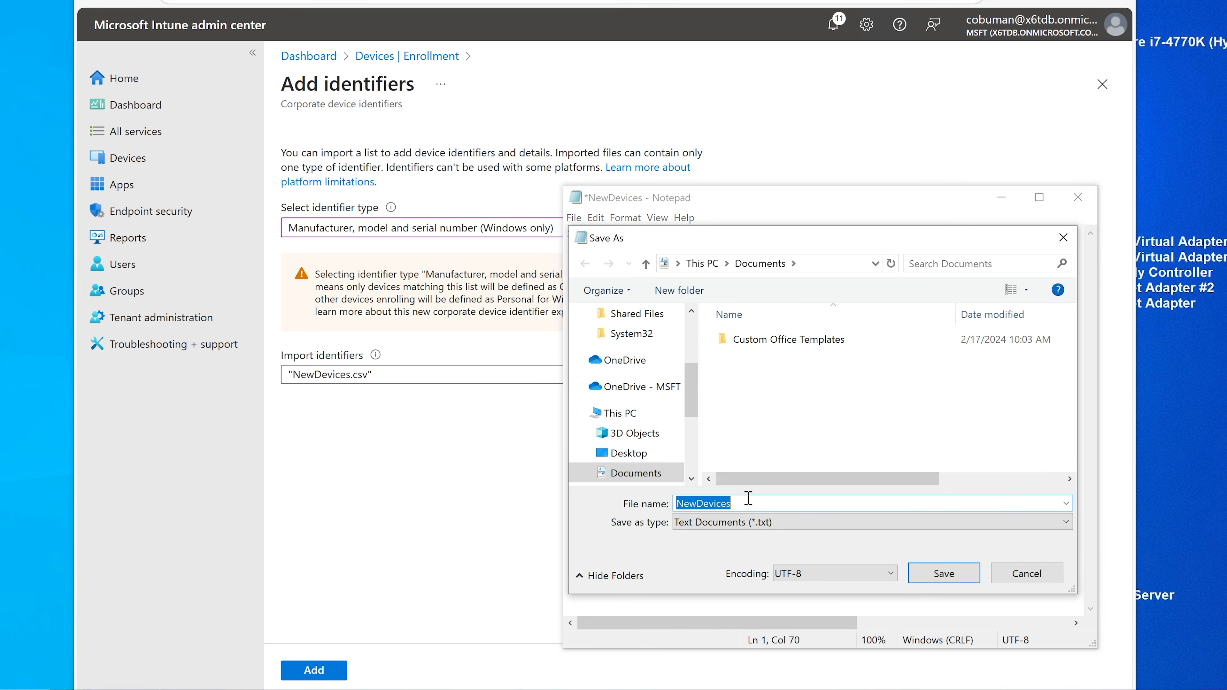
type("Virtu")
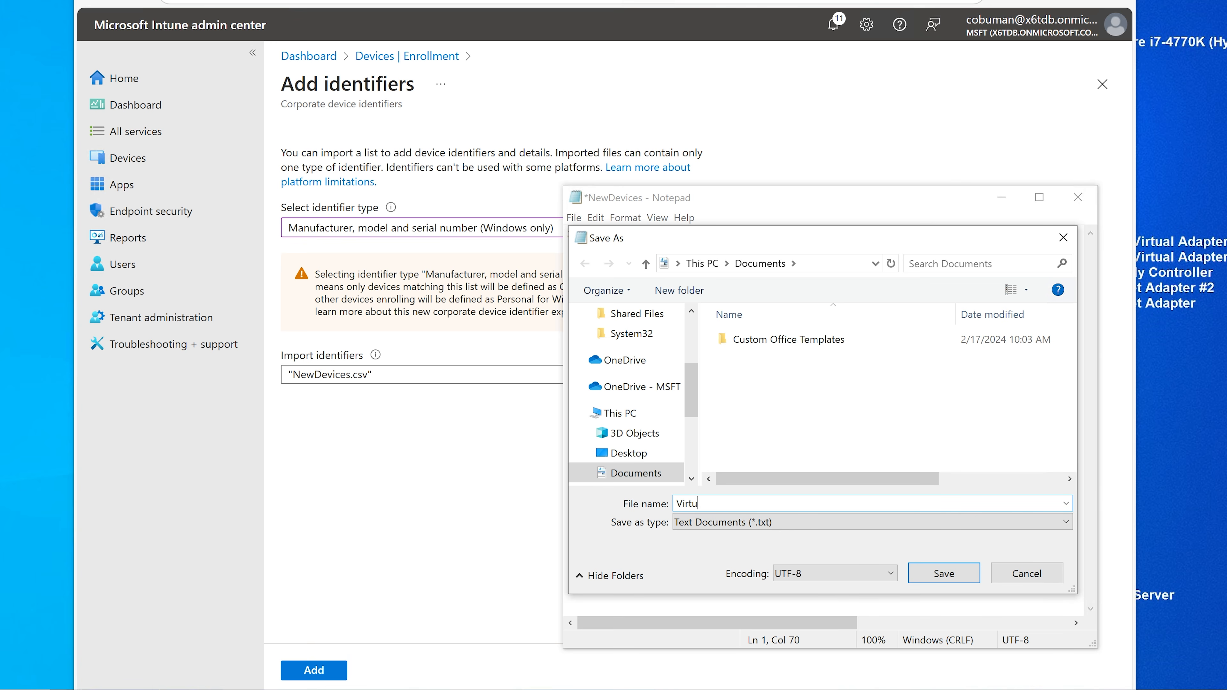
type("alBoxPC.csv")
left_click(775, 522)
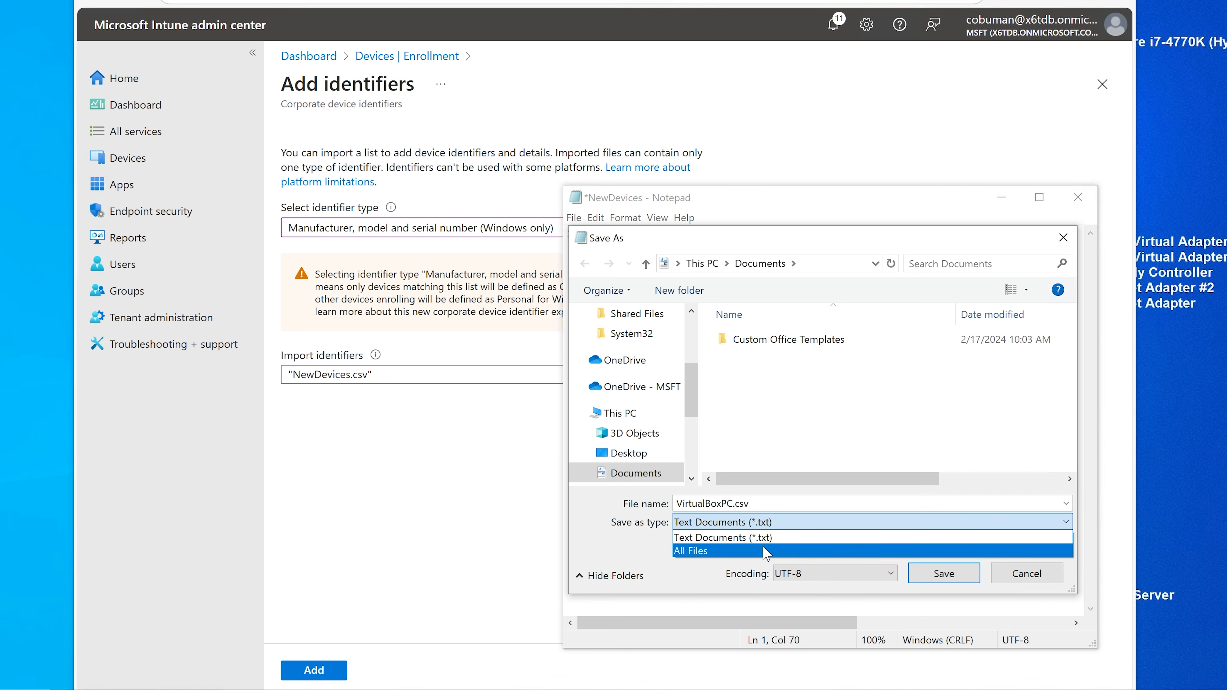
left_click(766, 551)
left_click(778, 504)
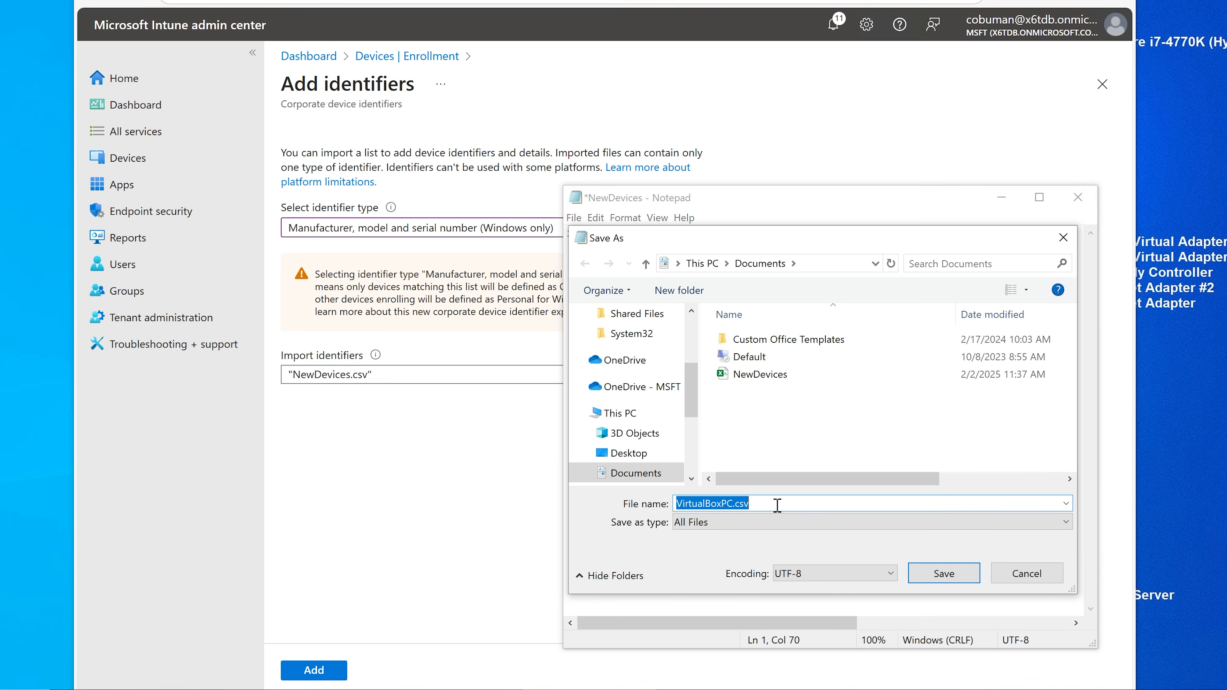
left_click(944, 573)
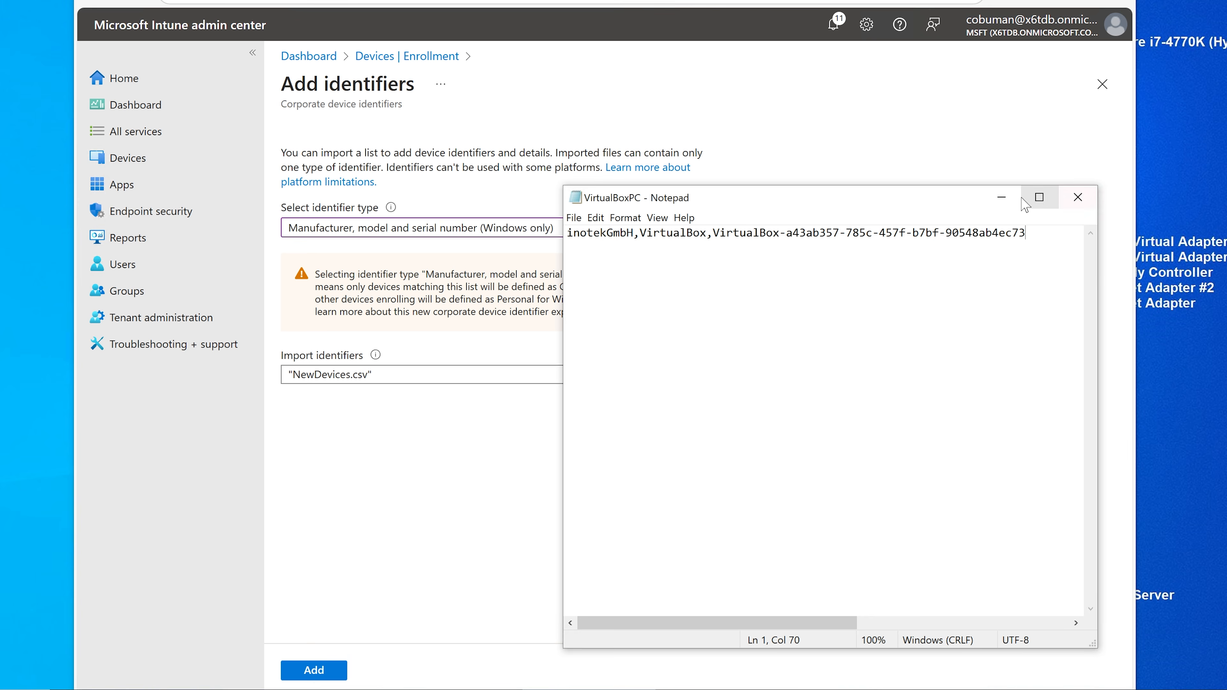
left_click(1001, 197)
Step: Import VirtualBoxPC.csv and add its INOTEKGMBH VirtualBox entry as a corporate identifier
left_click(709, 374)
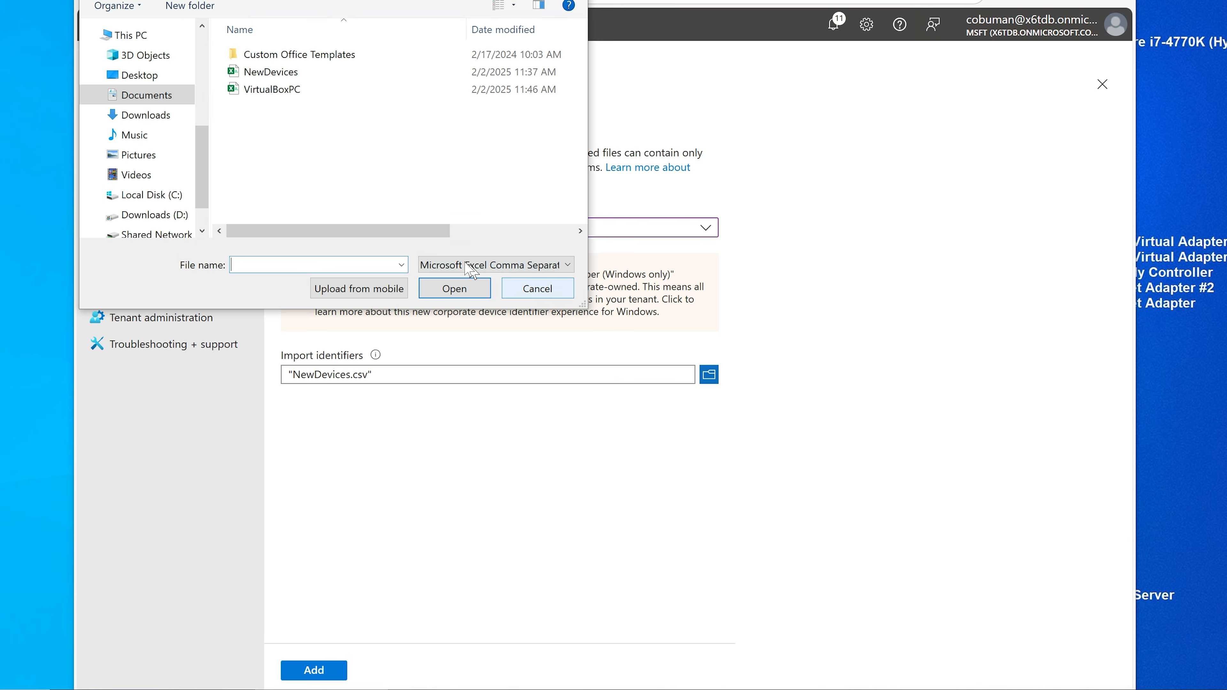
left_click(311, 92)
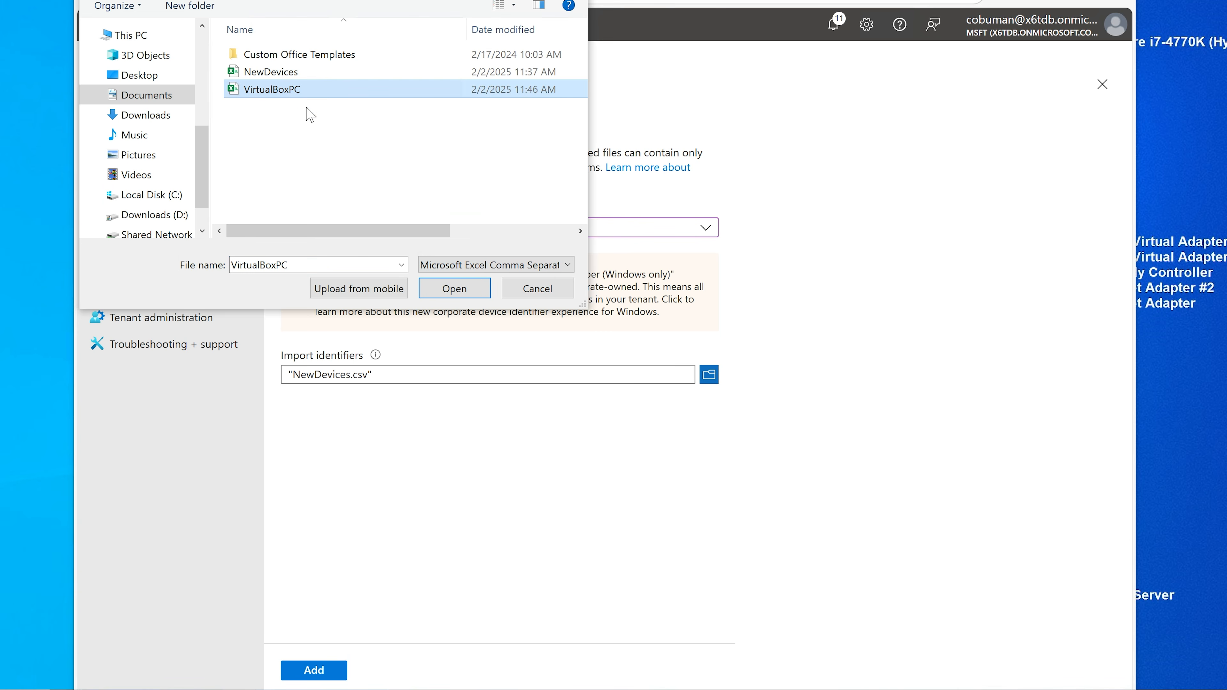
left_click(454, 289)
left_click(314, 670)
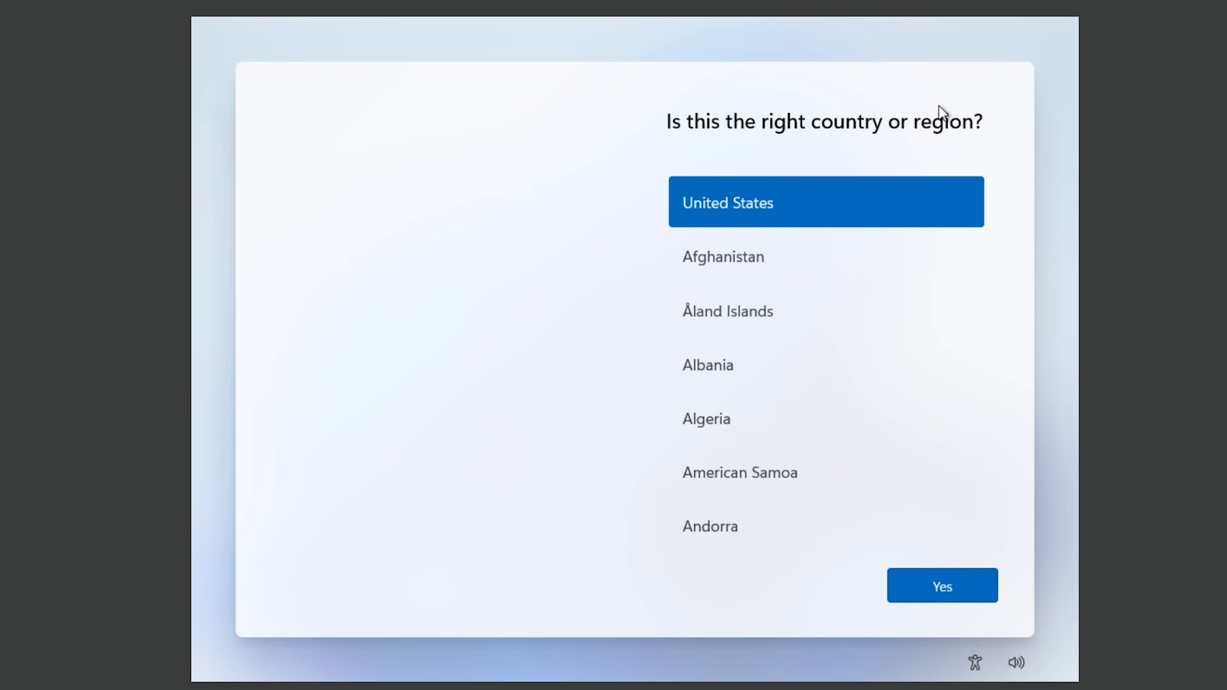
Step: Confirm United States region and US keyboard, skip a second layout, accept the license, skip device naming
left_click(954, 587)
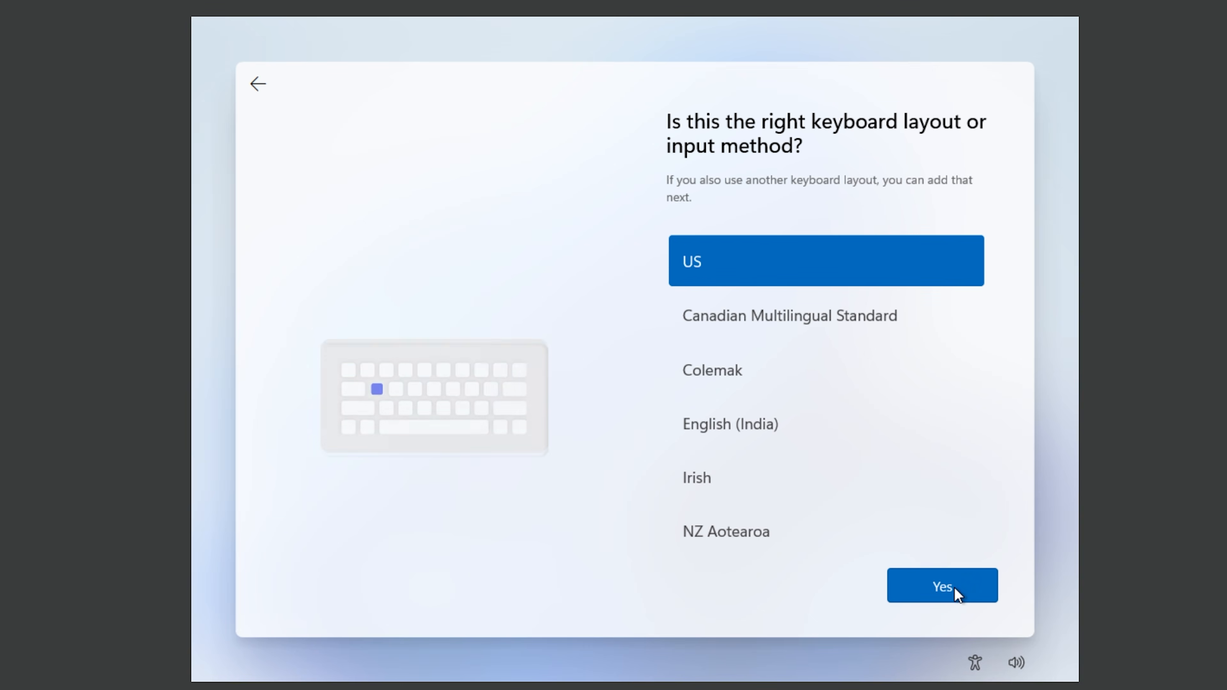
left_click(957, 592)
left_click(945, 597)
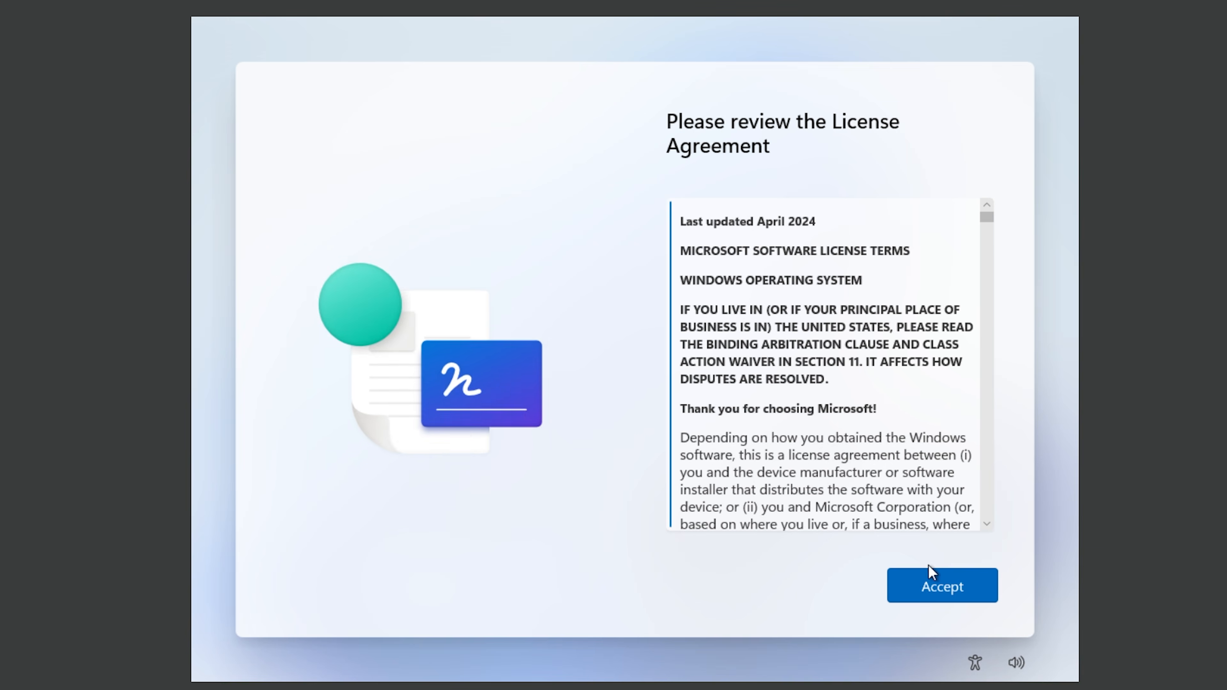
left_click(934, 584)
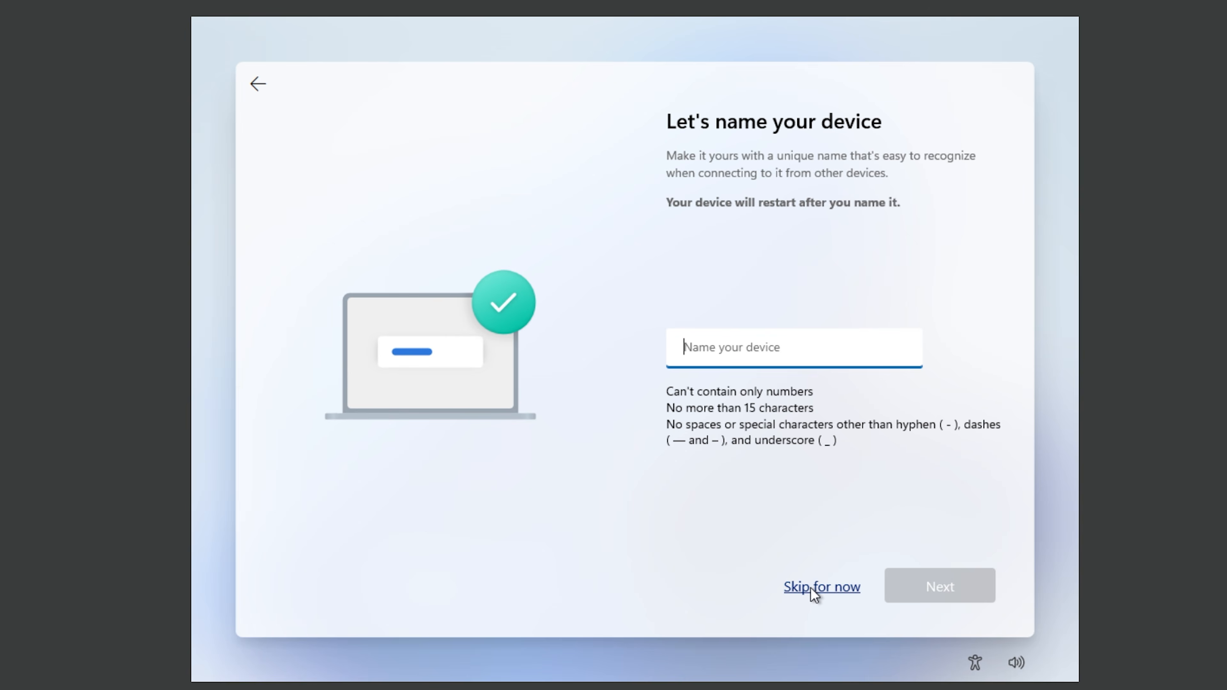
left_click(817, 586)
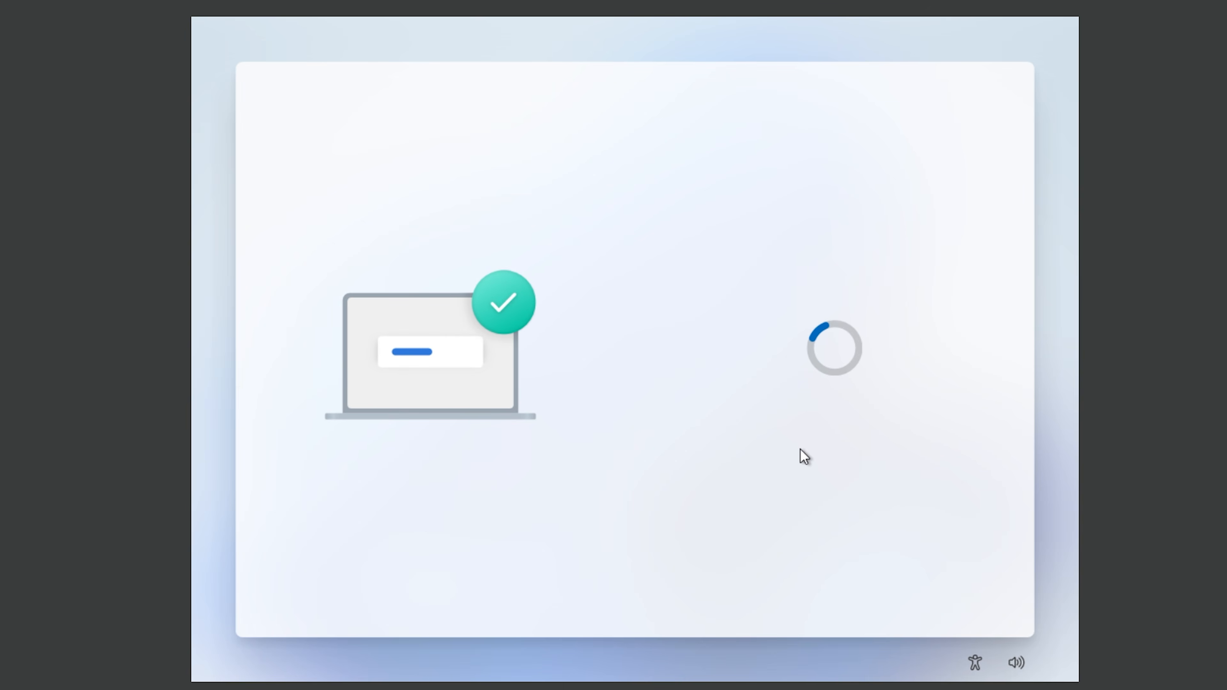
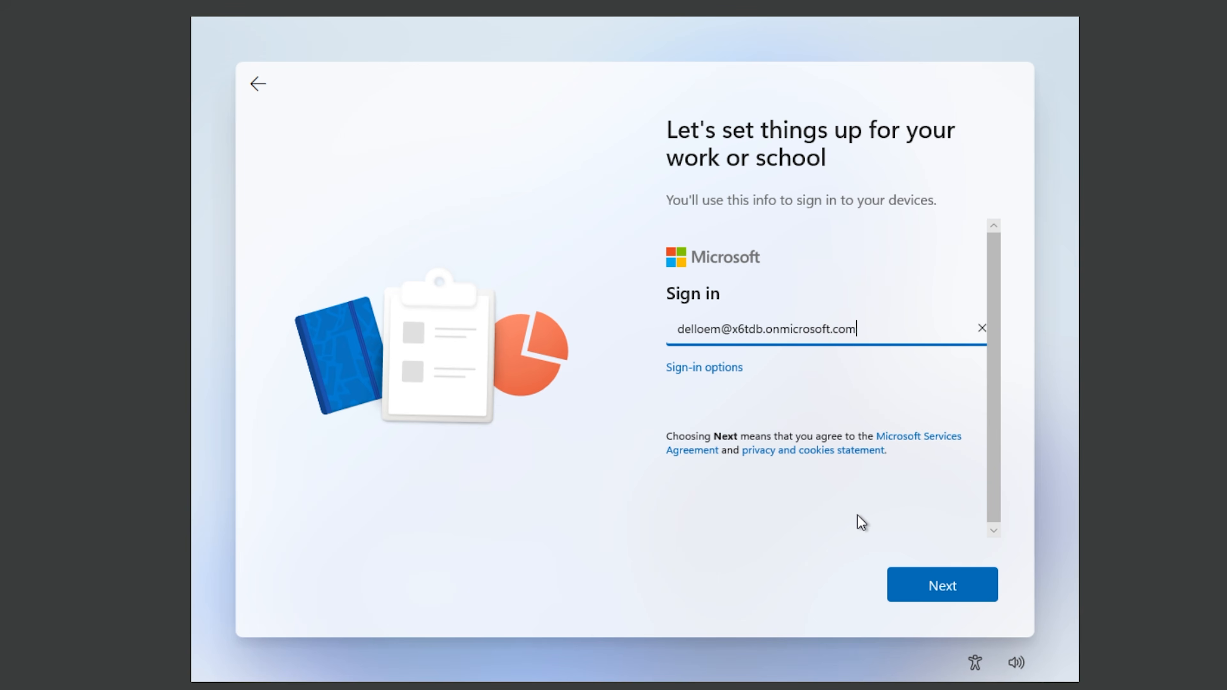
Step: Sign in with the work account's e-mail address and password
key("Return")
type("••")
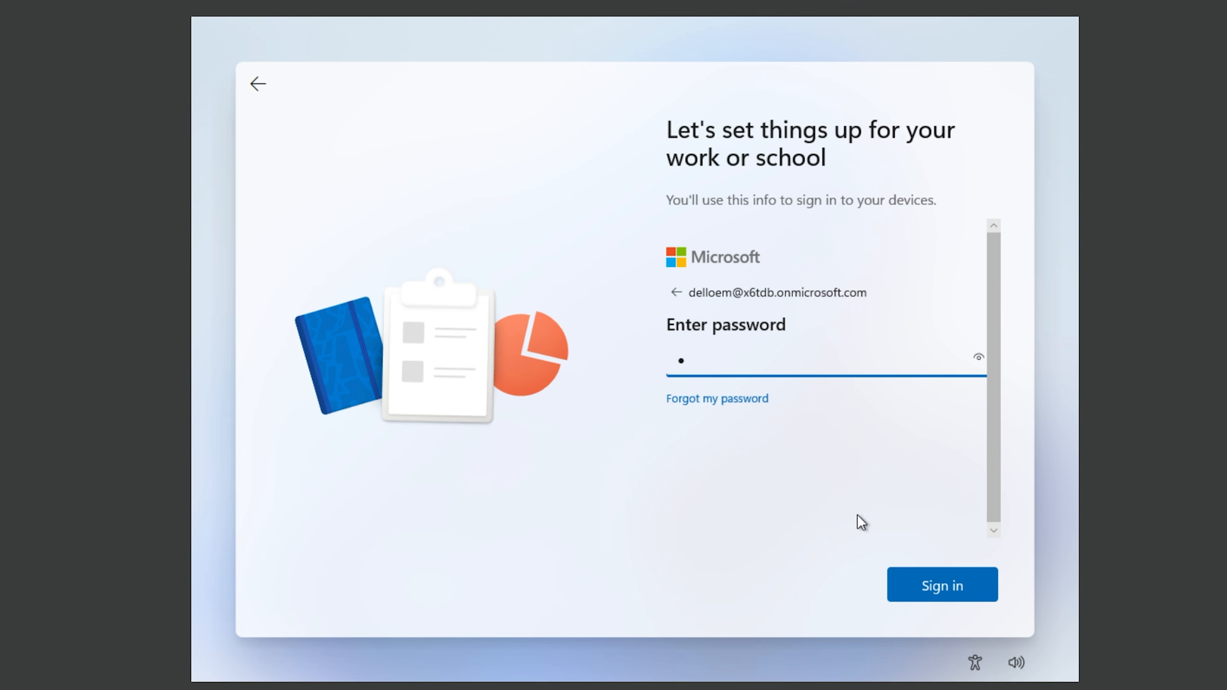
type("••••••••••••")
key("Return")
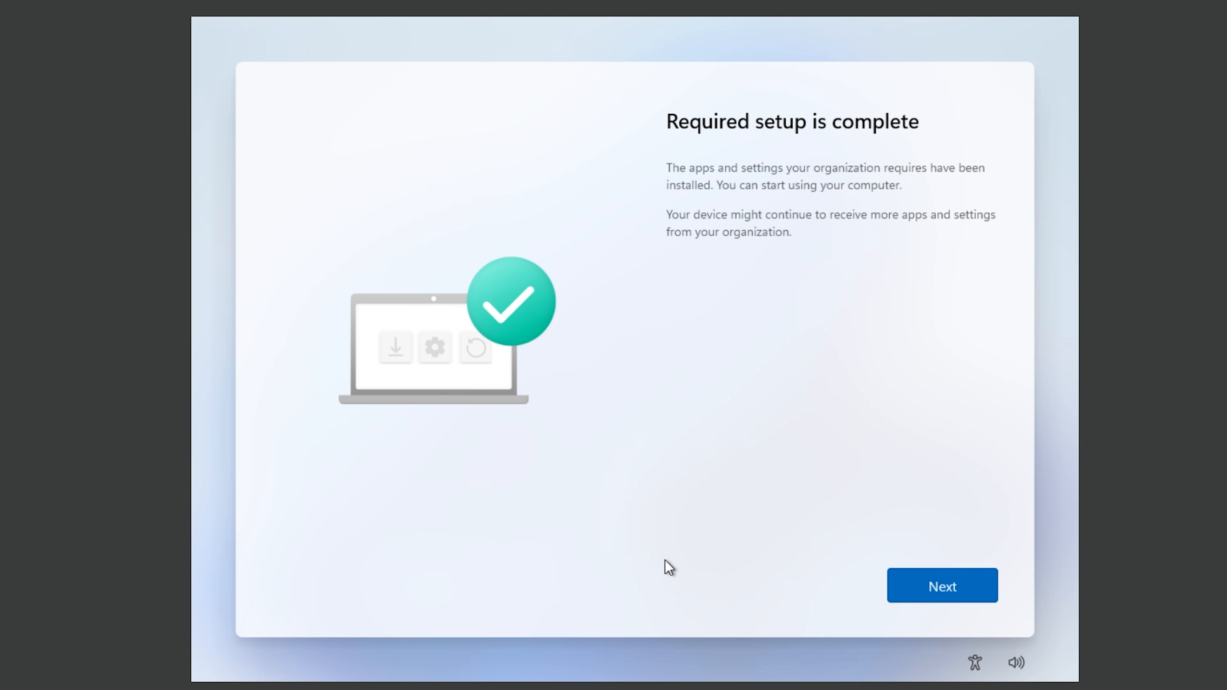
Step: Continue past Required setup is complete and accept the privacy settings with every option left on
left_click(953, 591)
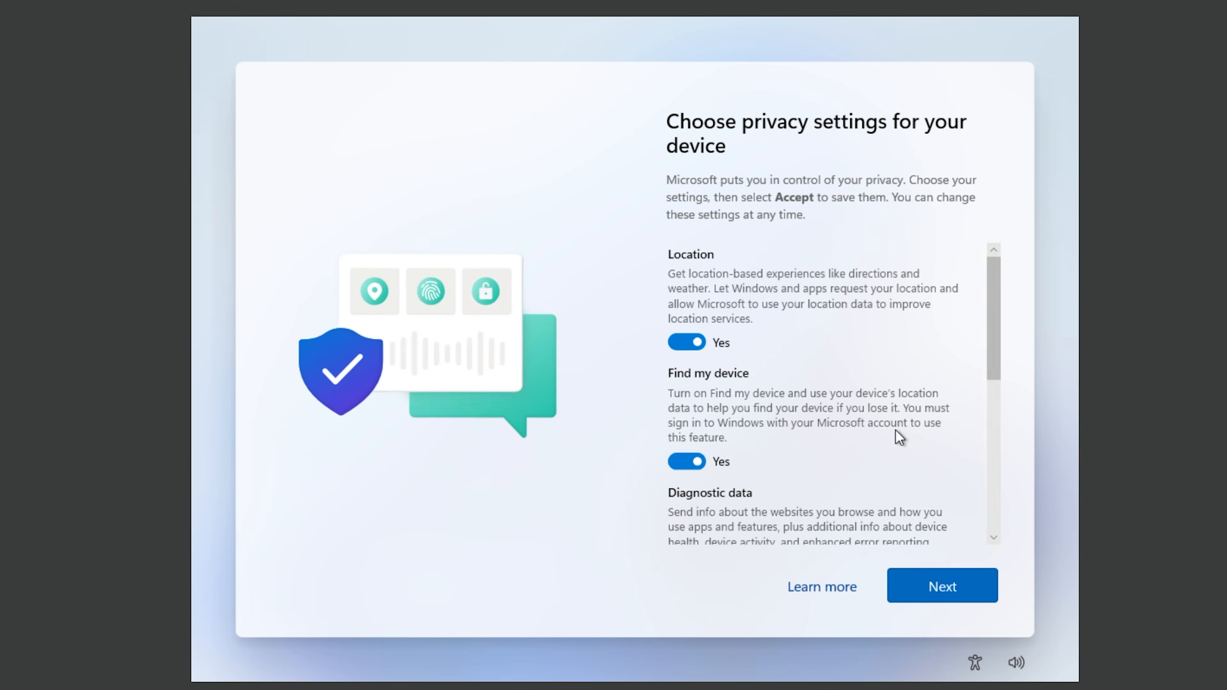
scroll(895, 430, "down", 10)
scroll(895, 429, "up", 10)
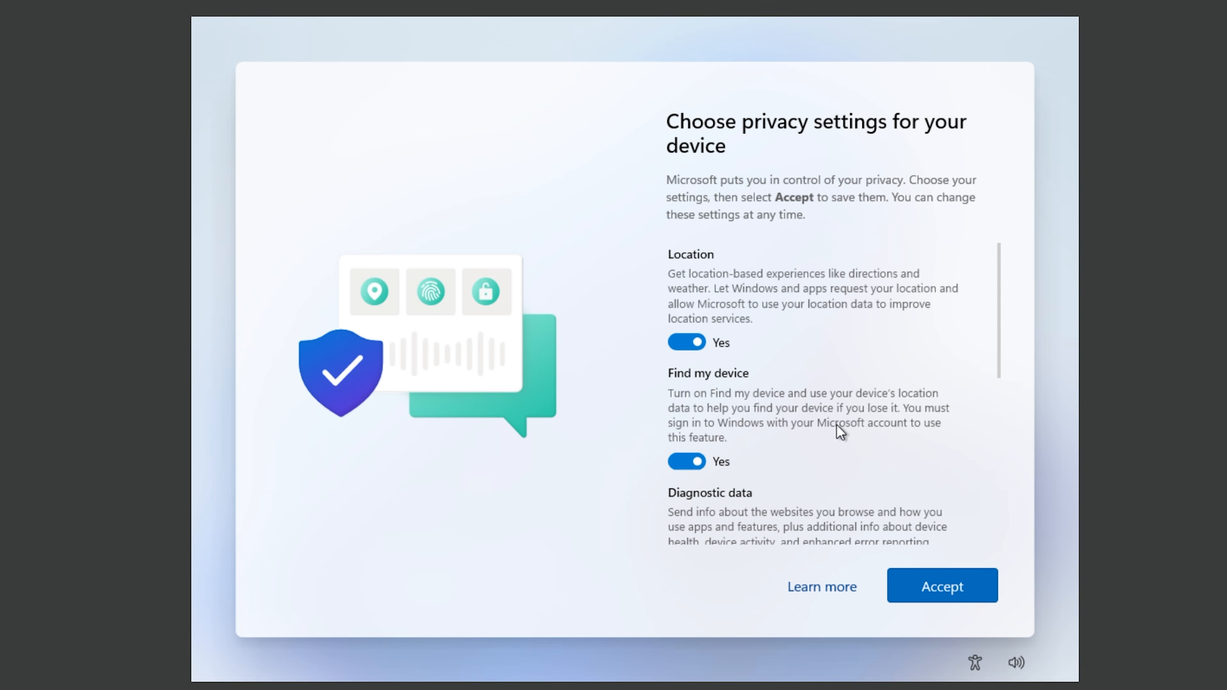
scroll(853, 413, "down", 2)
scroll(853, 414, "down", 5)
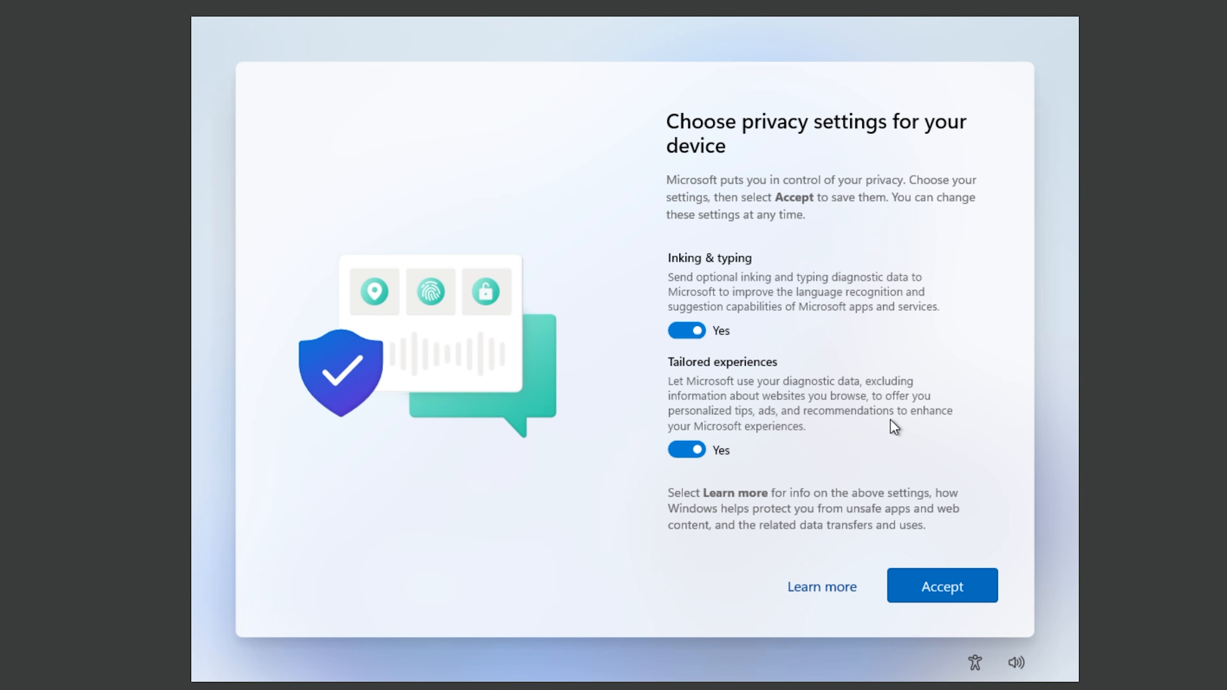
left_click(950, 592)
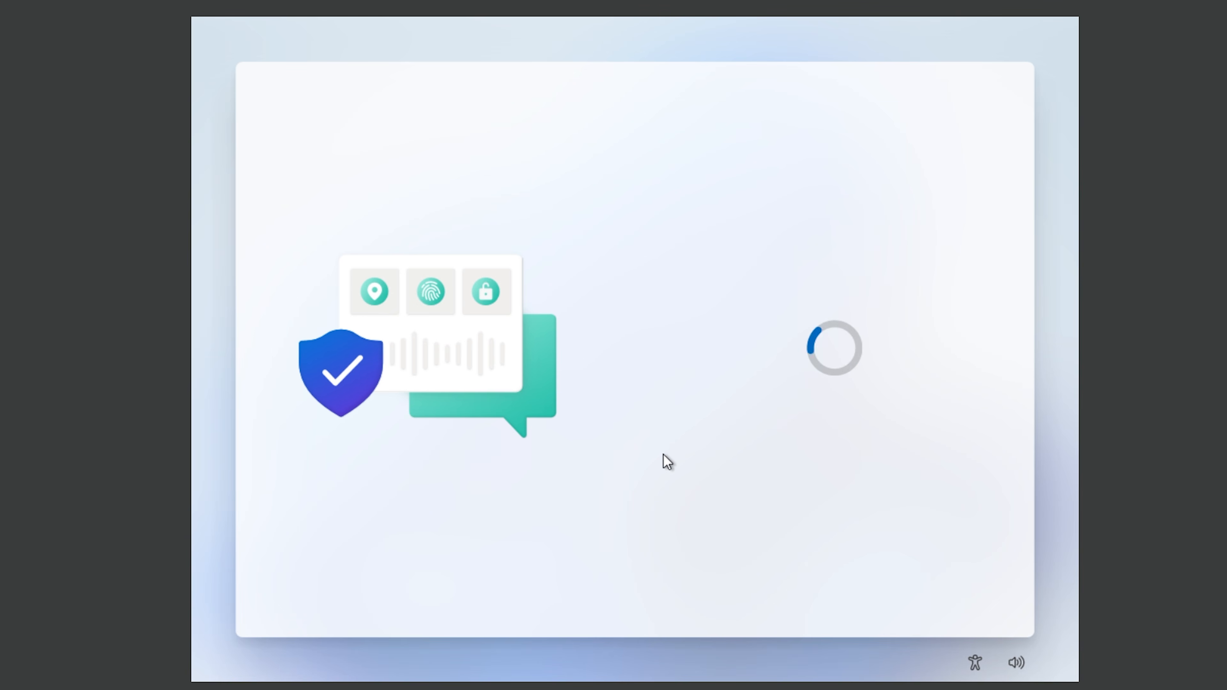
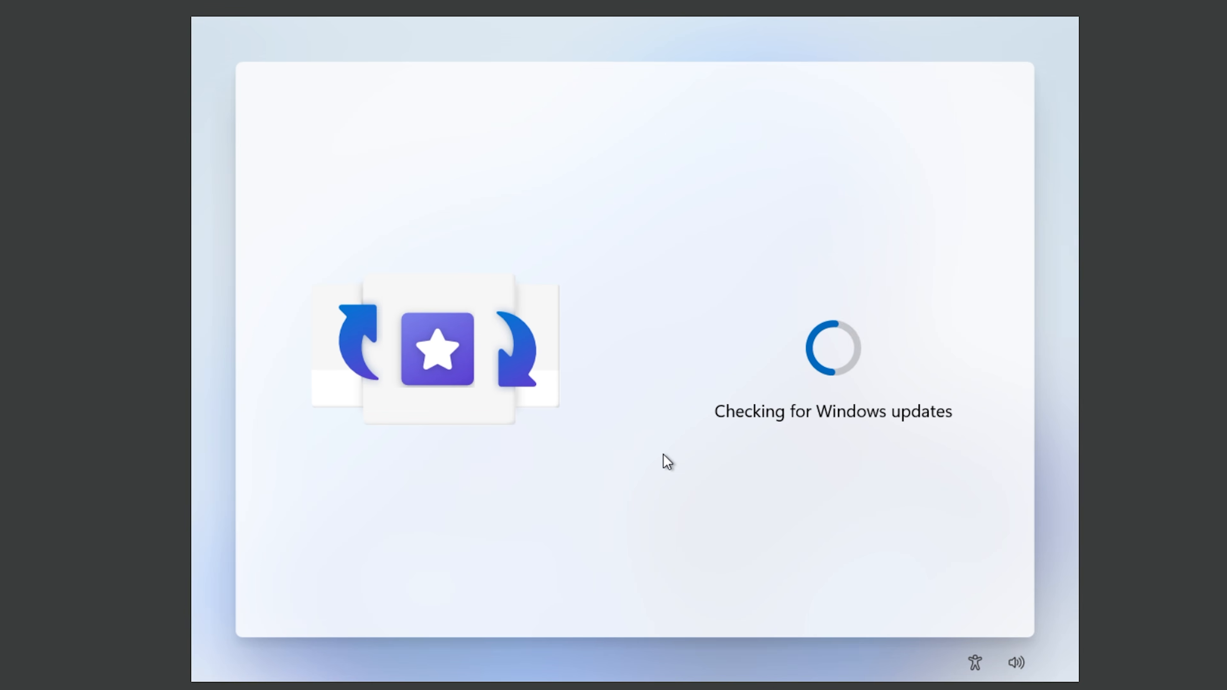
Step: Open the Windows device DESKTOP-2I54CT8's overview in Intune and inspect its VirtualBox serial number
left_click(580, 677)
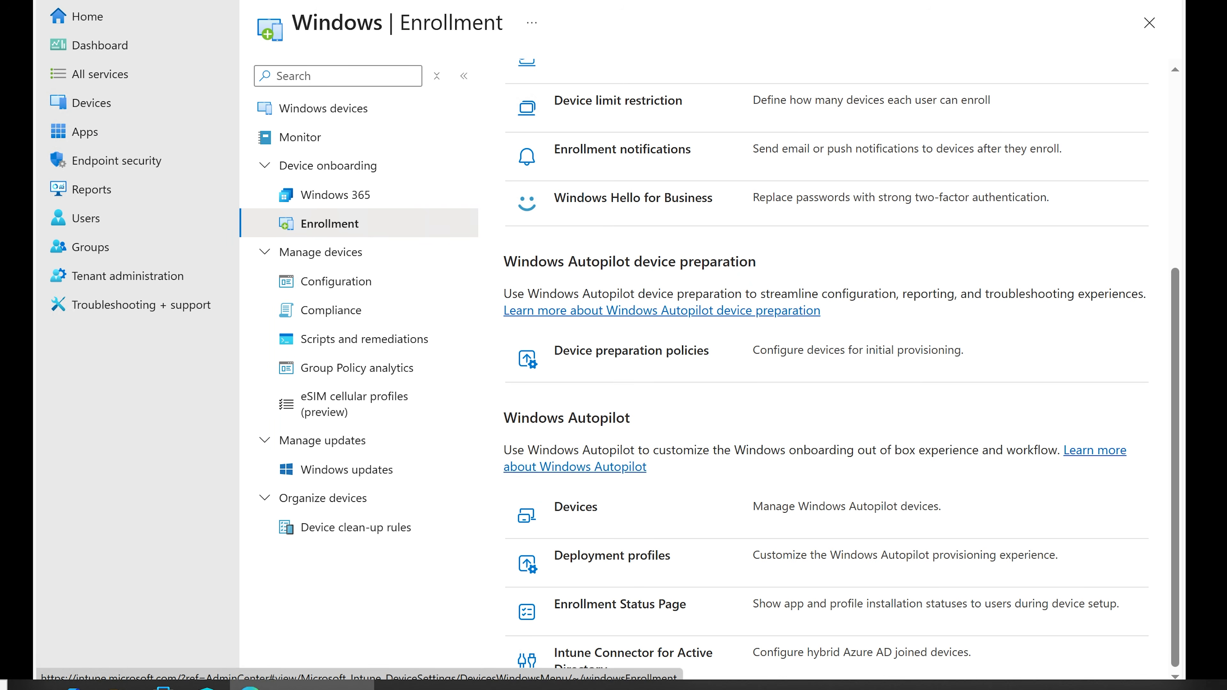
scroll(531, 396, "up", 5)
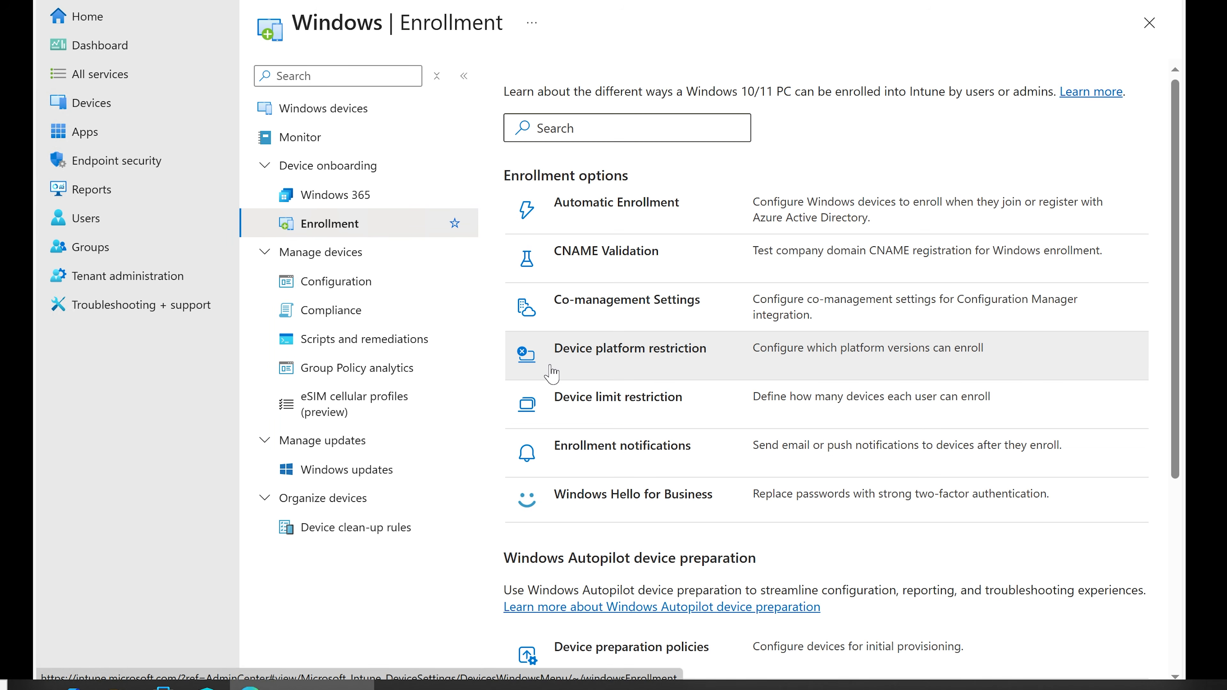
left_click(92, 107)
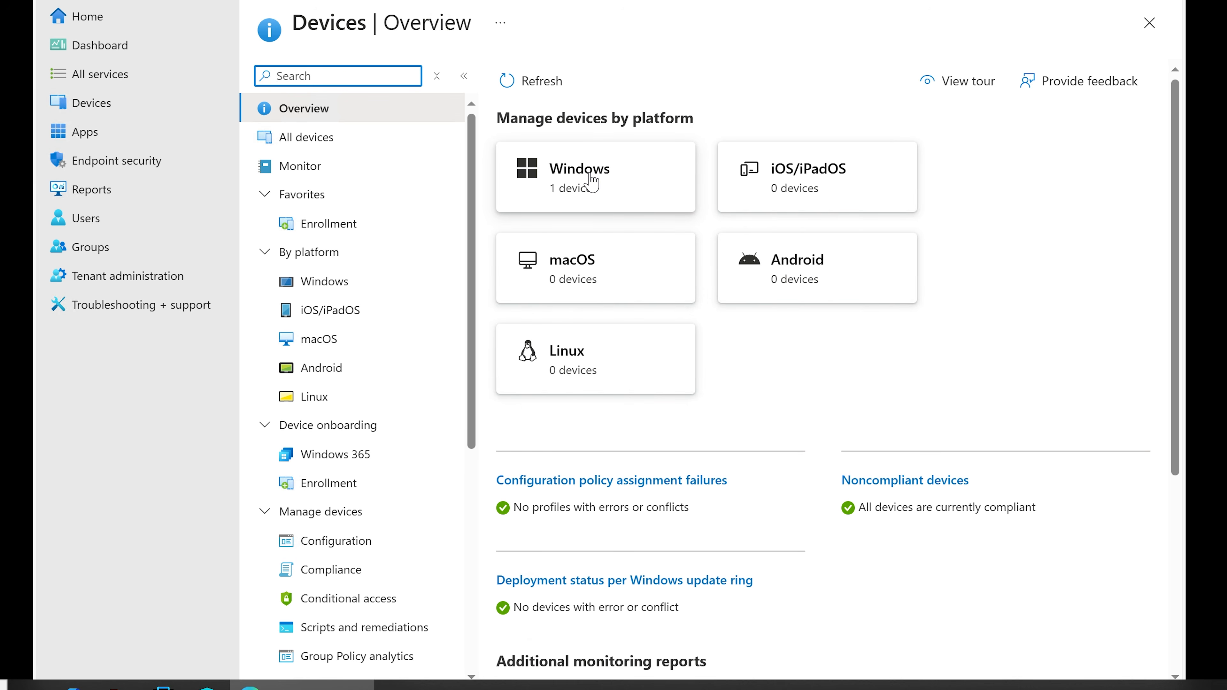
left_click(591, 183)
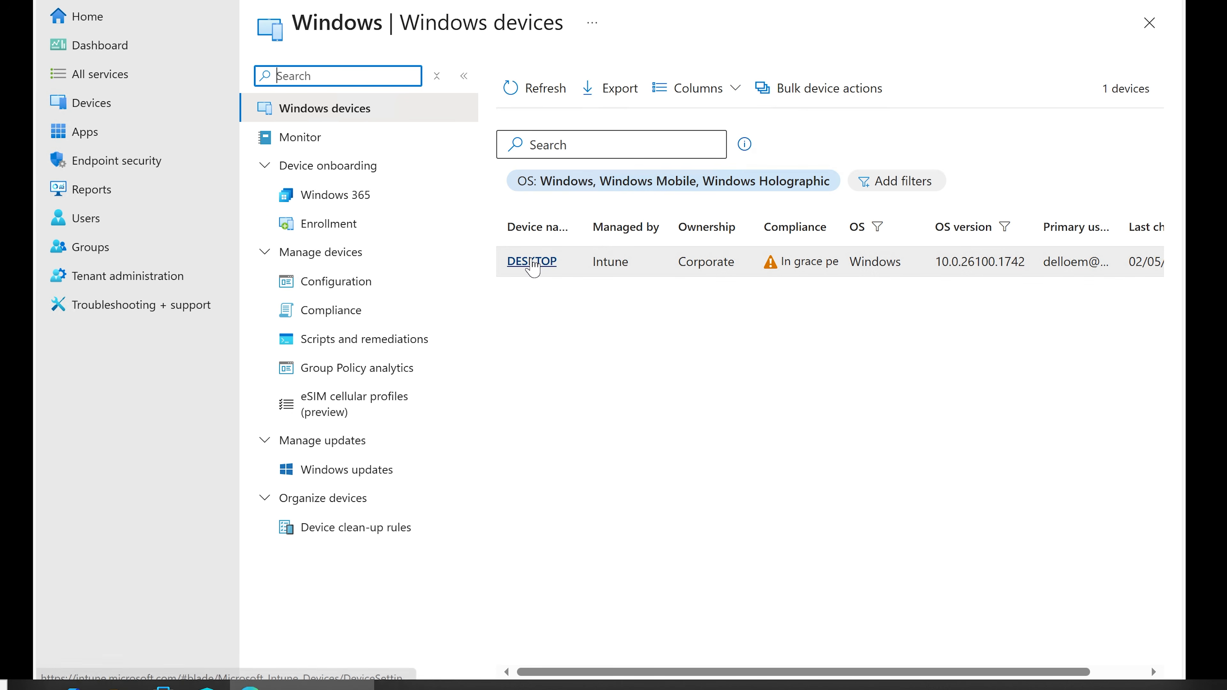
left_click(531, 261)
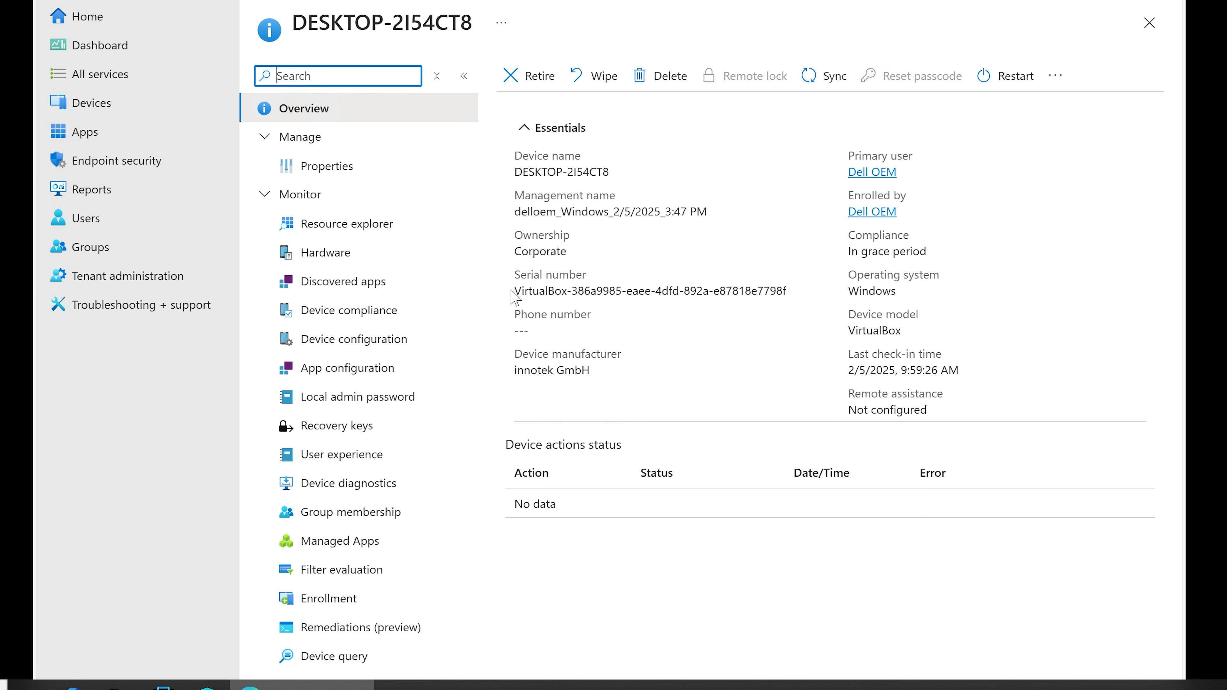
left_click_drag(514, 290, 684, 289)
left_click(623, 285)
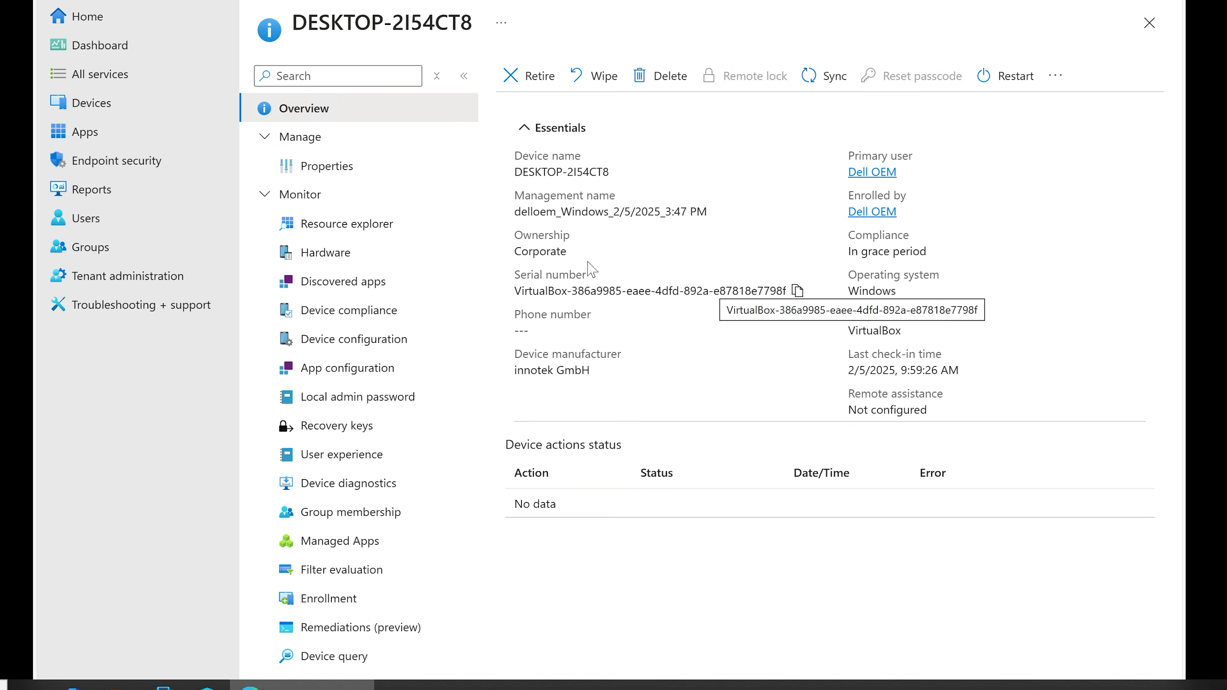
Step: Check the Corporate device identifiers list under Devices > Enrollment
left_click(95, 107)
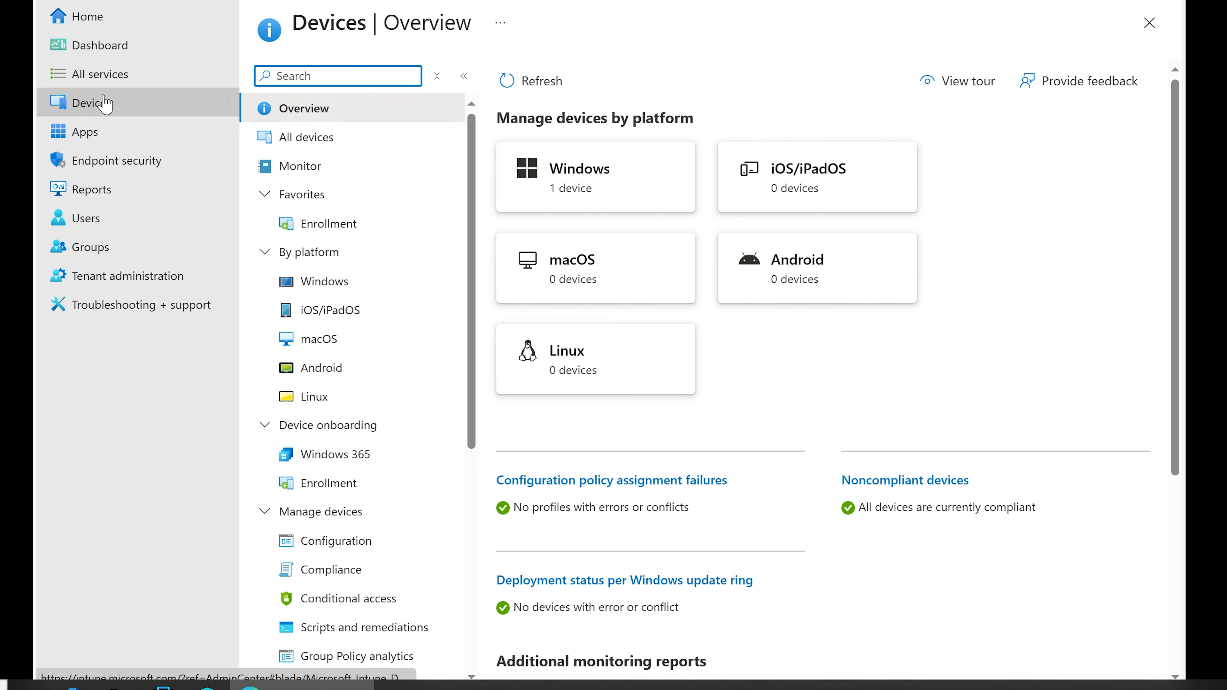
left_click(312, 224)
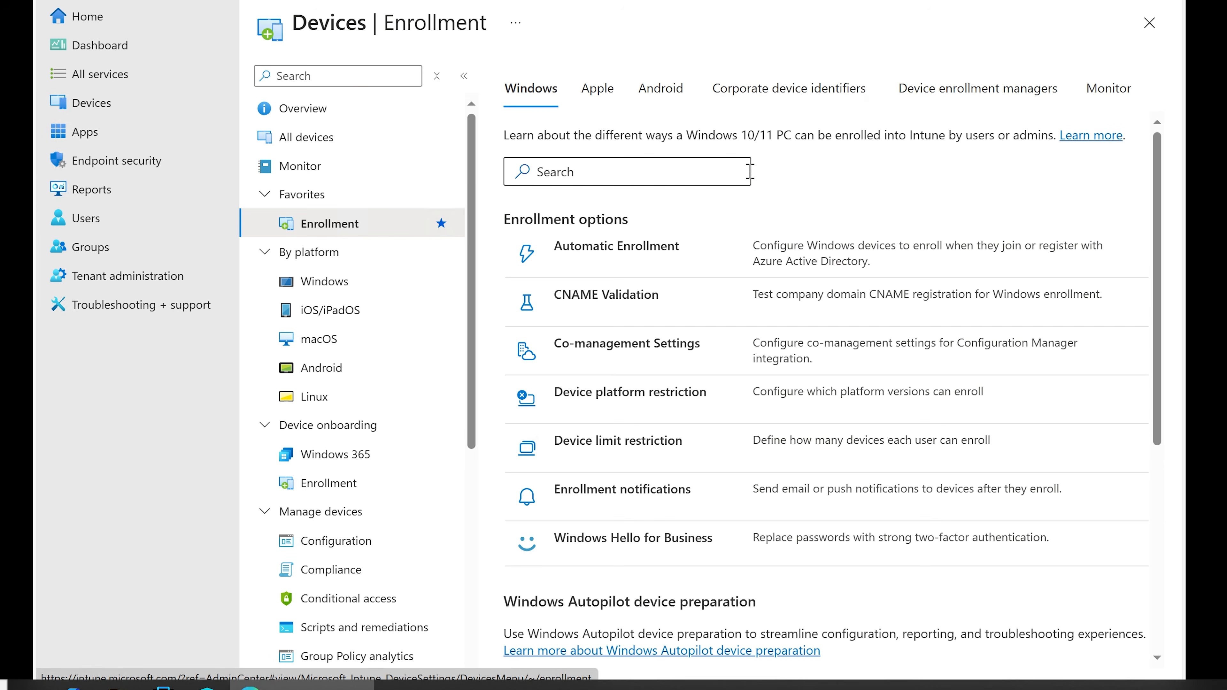
left_click(774, 96)
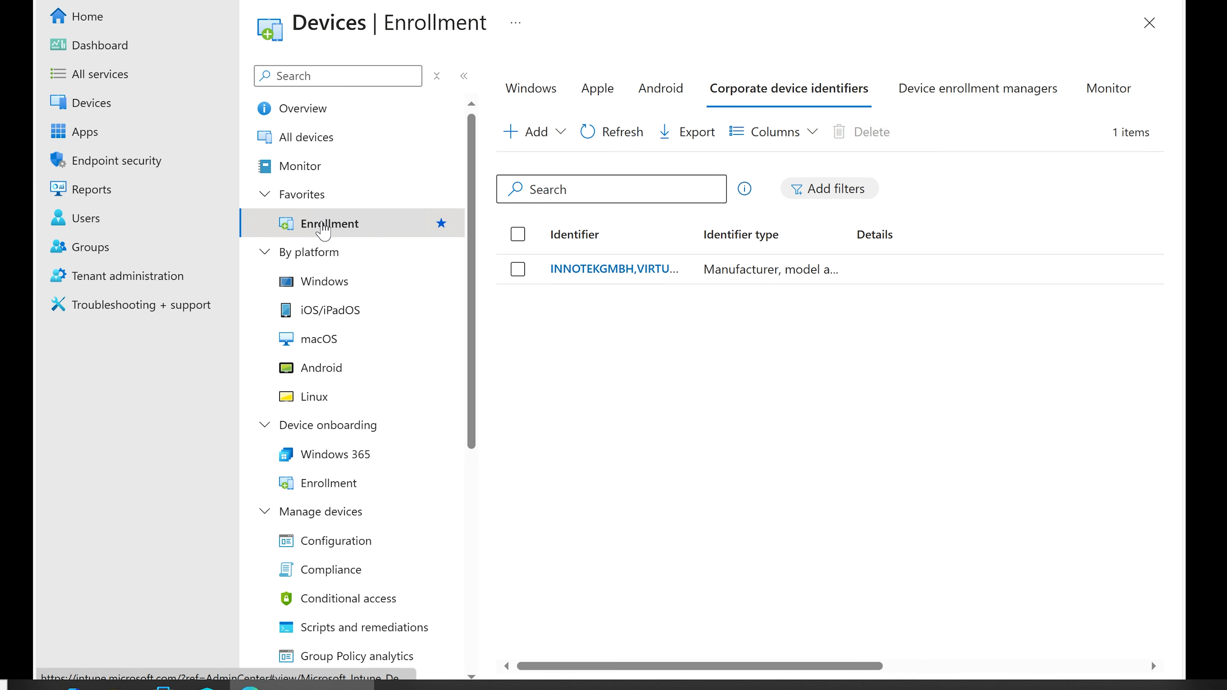
Step: Go to the Windows enrollment options and open the Windows Autopilot deployment profiles
left_click(306, 109)
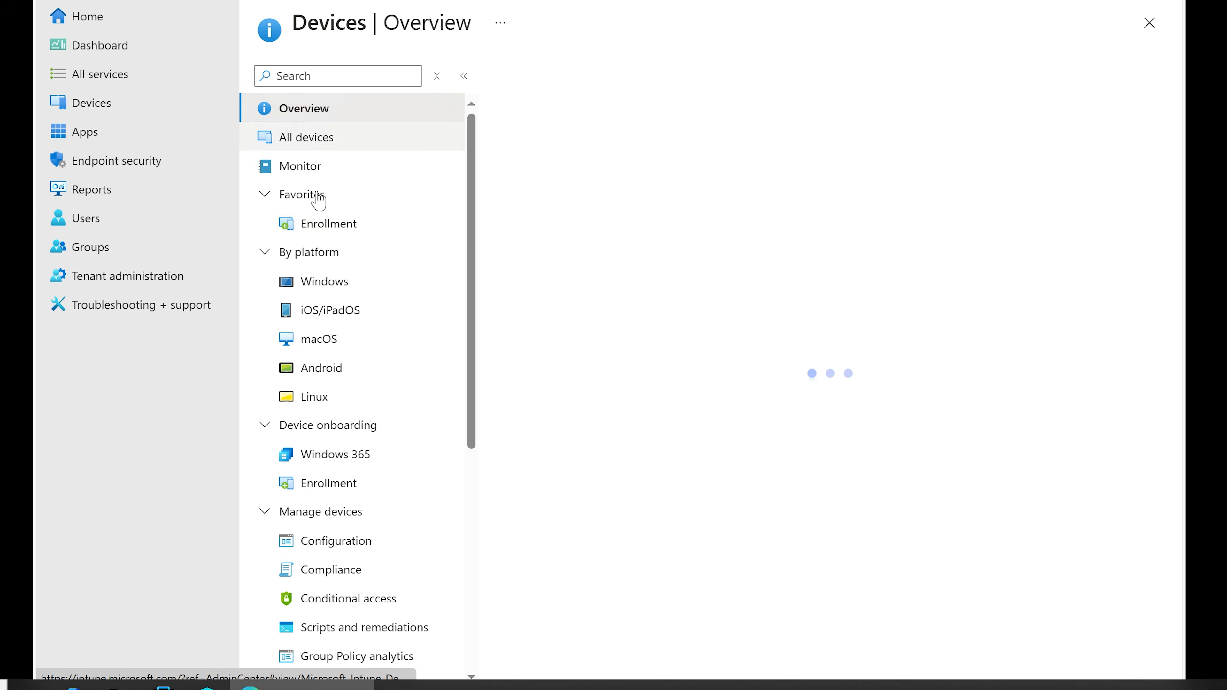
left_click(314, 235)
scroll(659, 381, "down", 5)
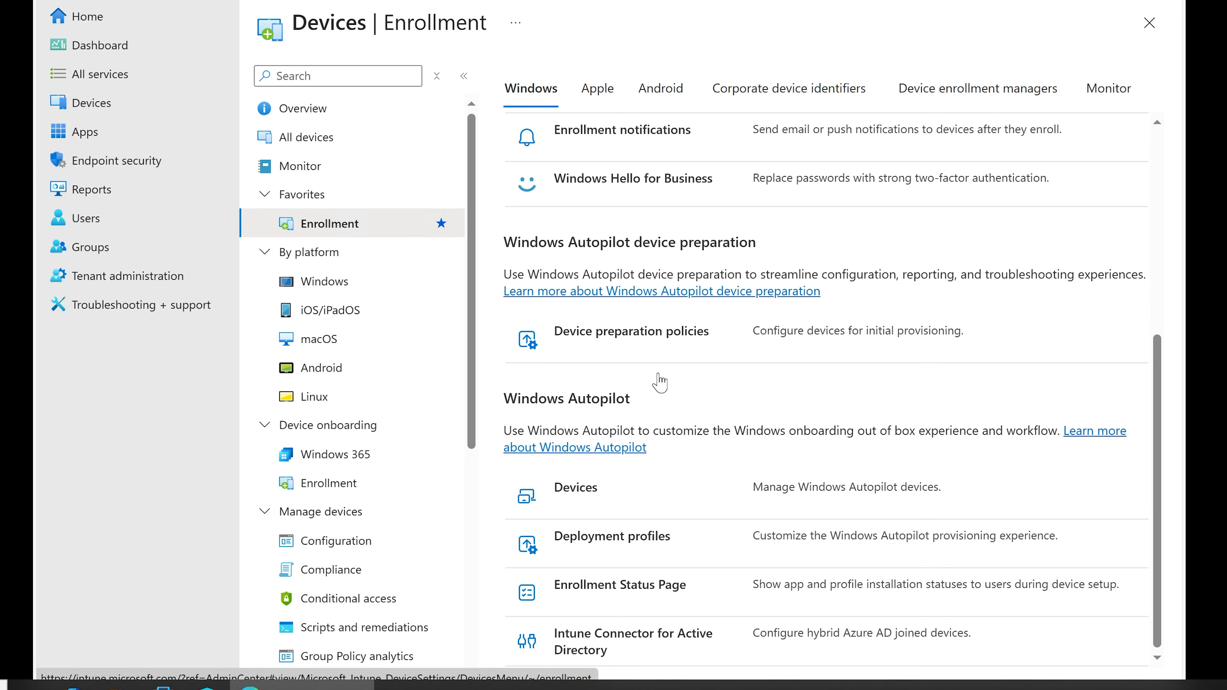
left_click(622, 545)
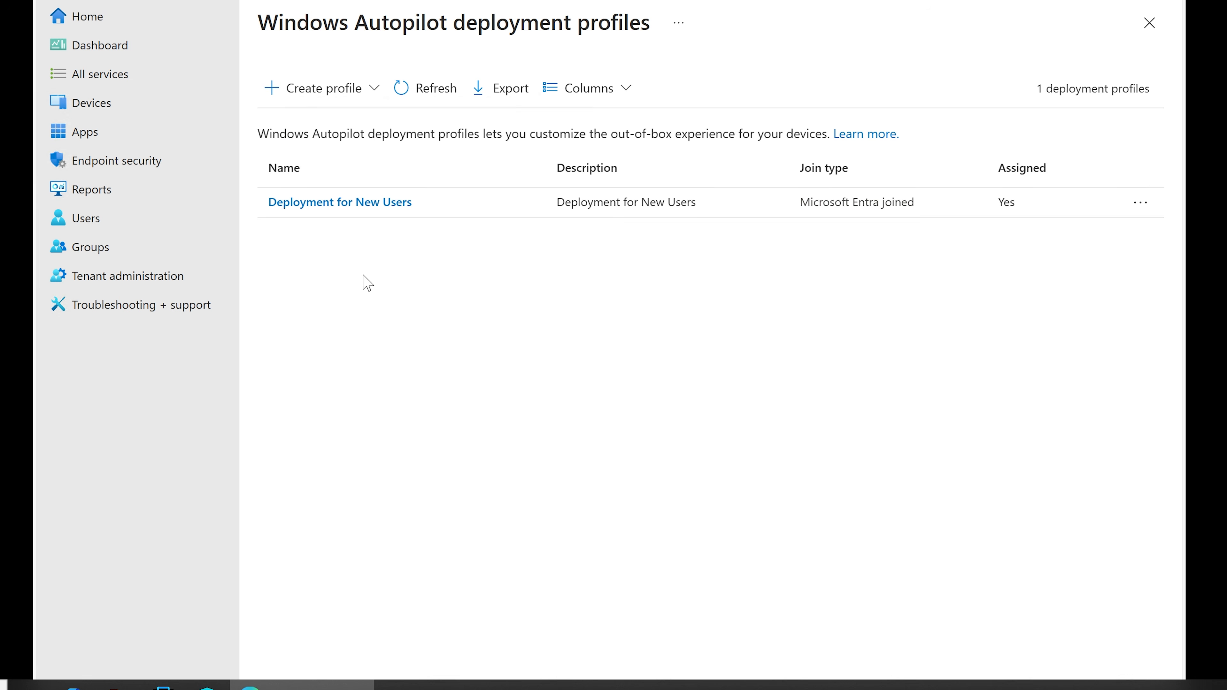
Step: Review the 'Deployment for New Users' profile properties, including Allow pre-provisioned deployment Yes, leaving assignments unchanged
left_click(346, 203)
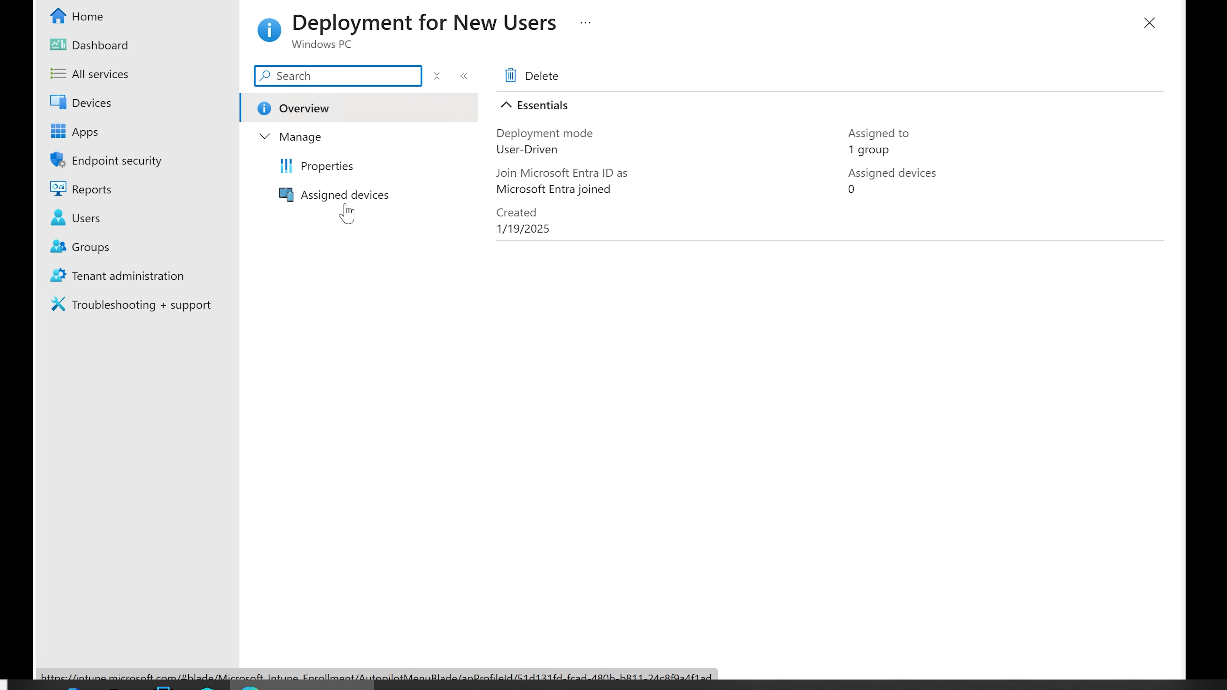
left_click(328, 172)
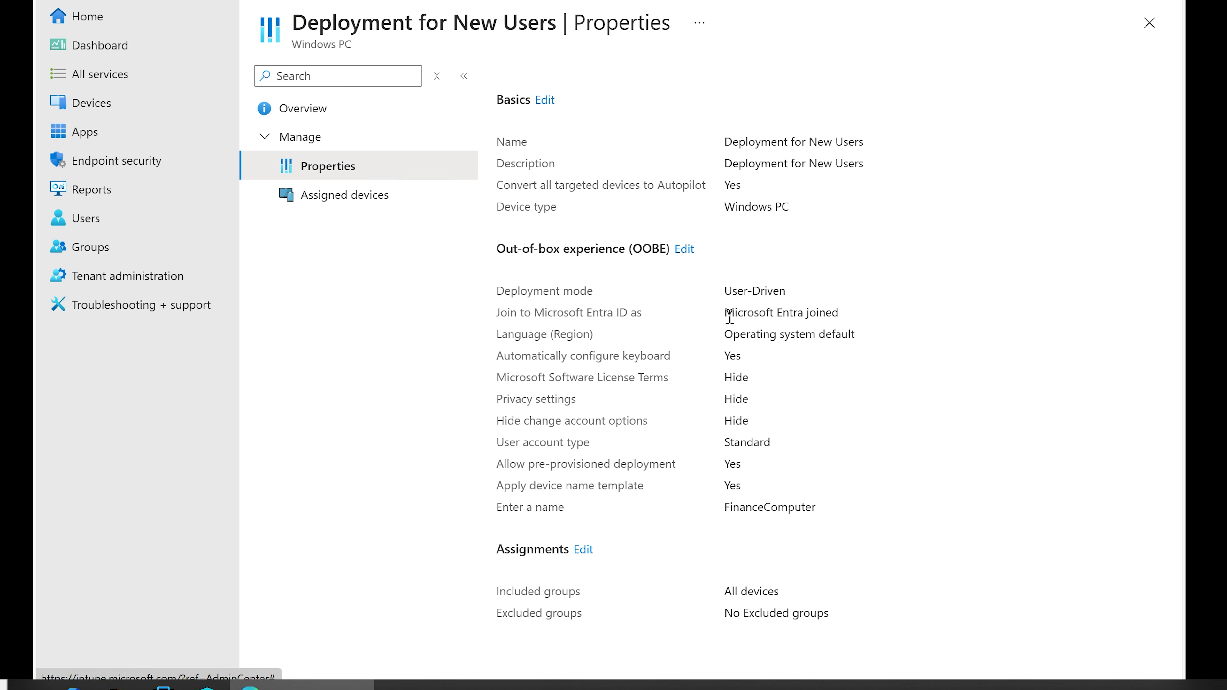
left_click_drag(495, 465, 692, 467)
left_click(686, 466)
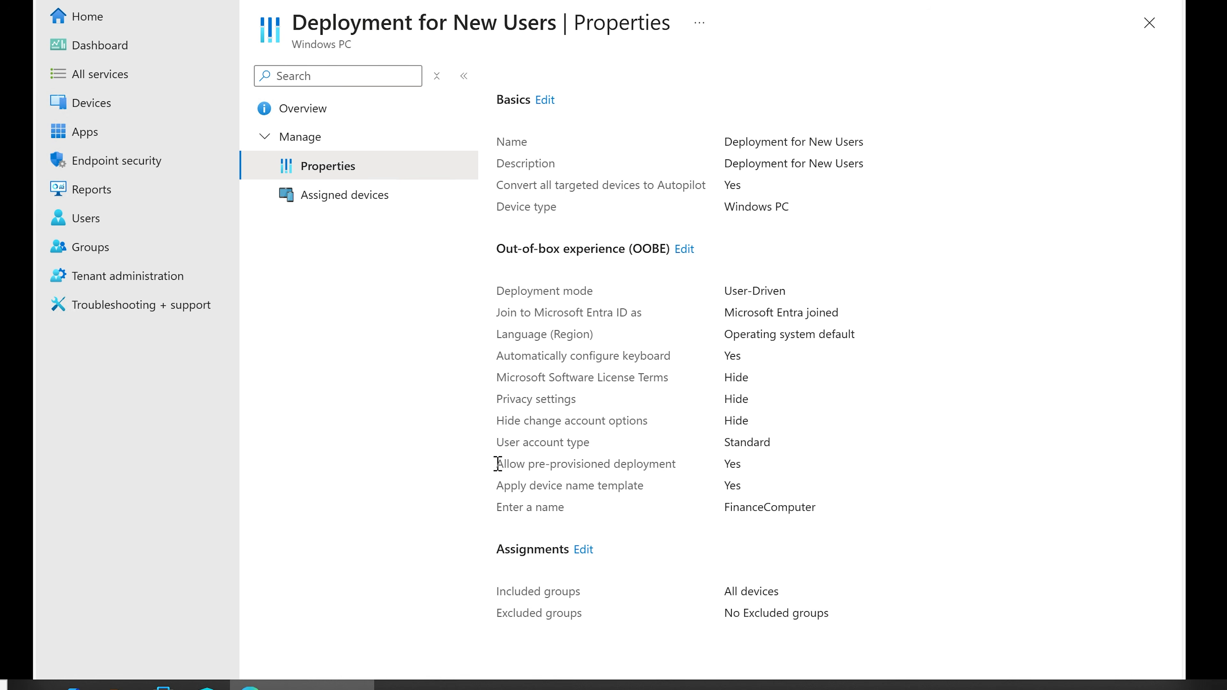
left_click_drag(495, 465, 724, 465)
left_click(724, 467)
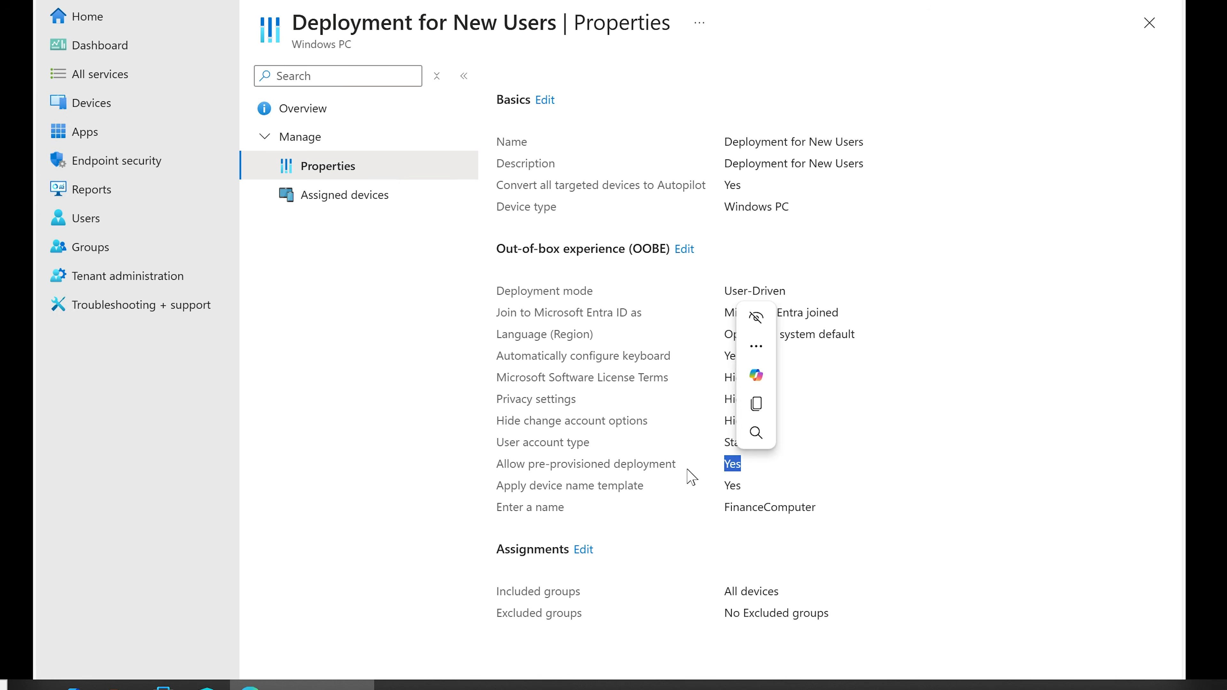
left_click(677, 471)
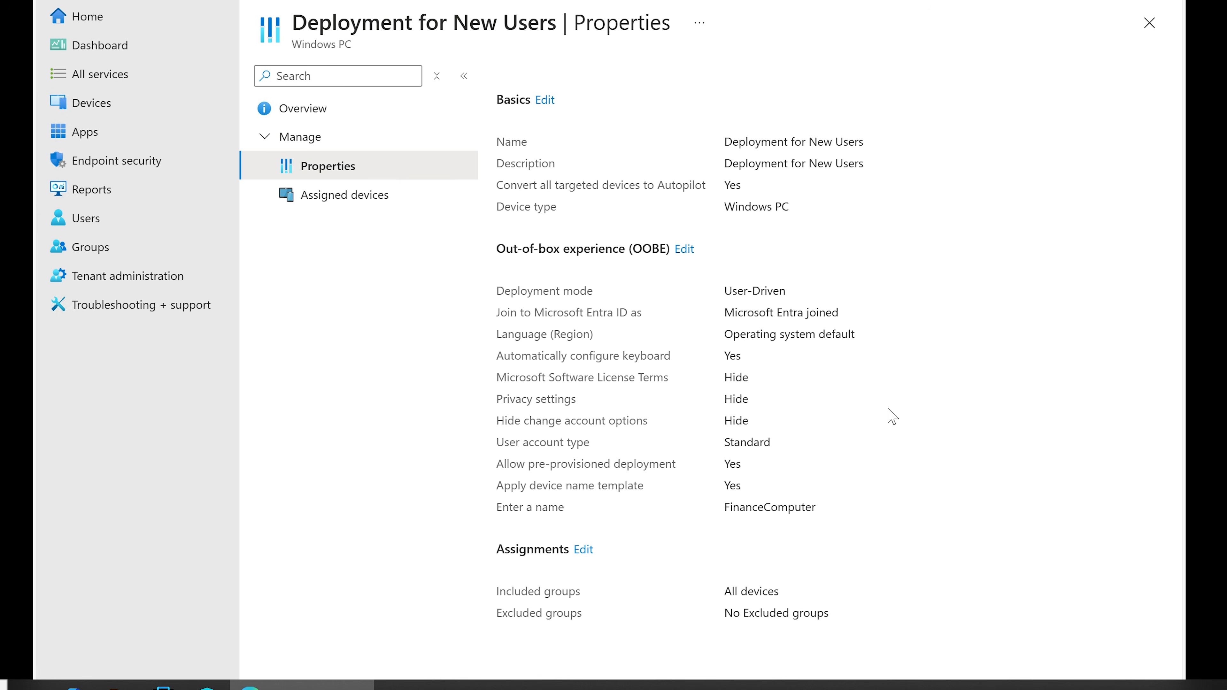
left_click(584, 549)
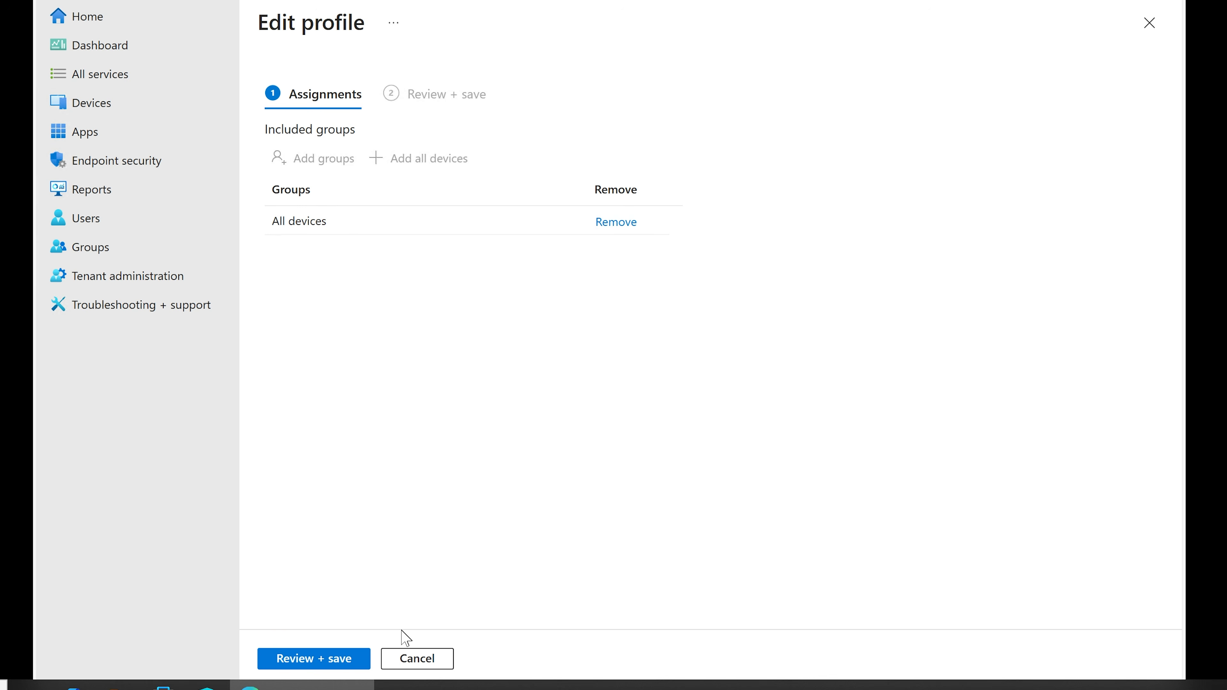
left_click(417, 658)
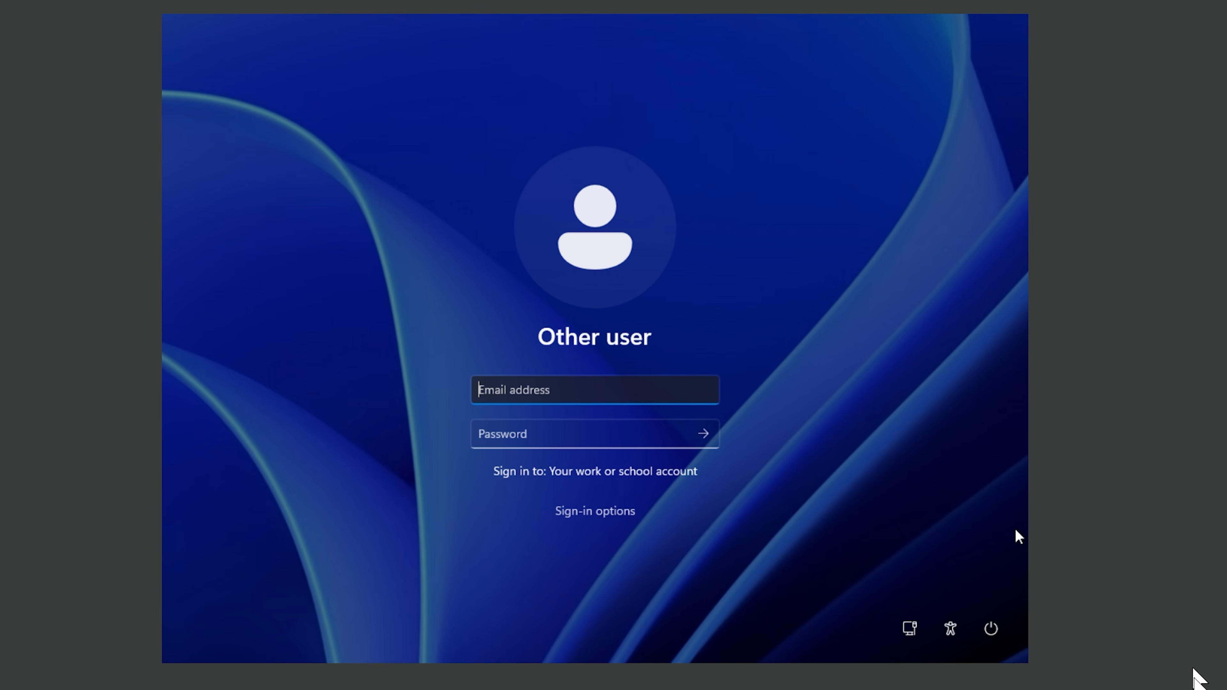
Step: Sign in on the VM's Other user screen with the work account's e-mail and password
left_click(1198, 689)
left_click(213, 298)
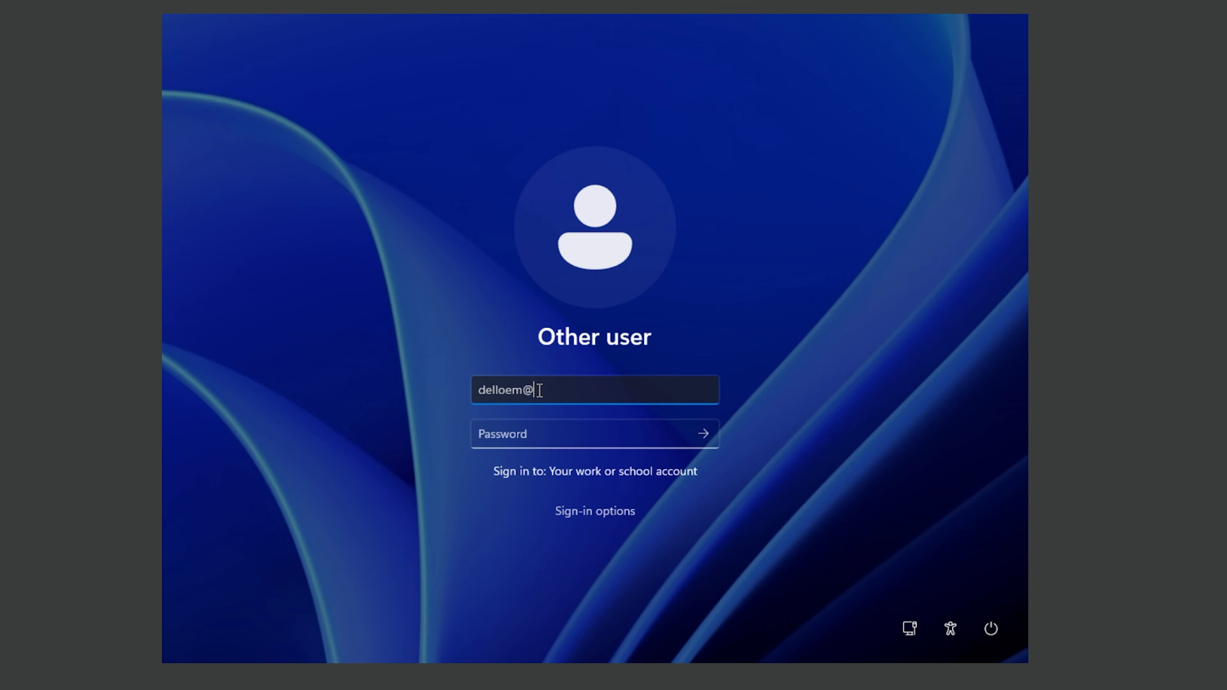
key("Tab")
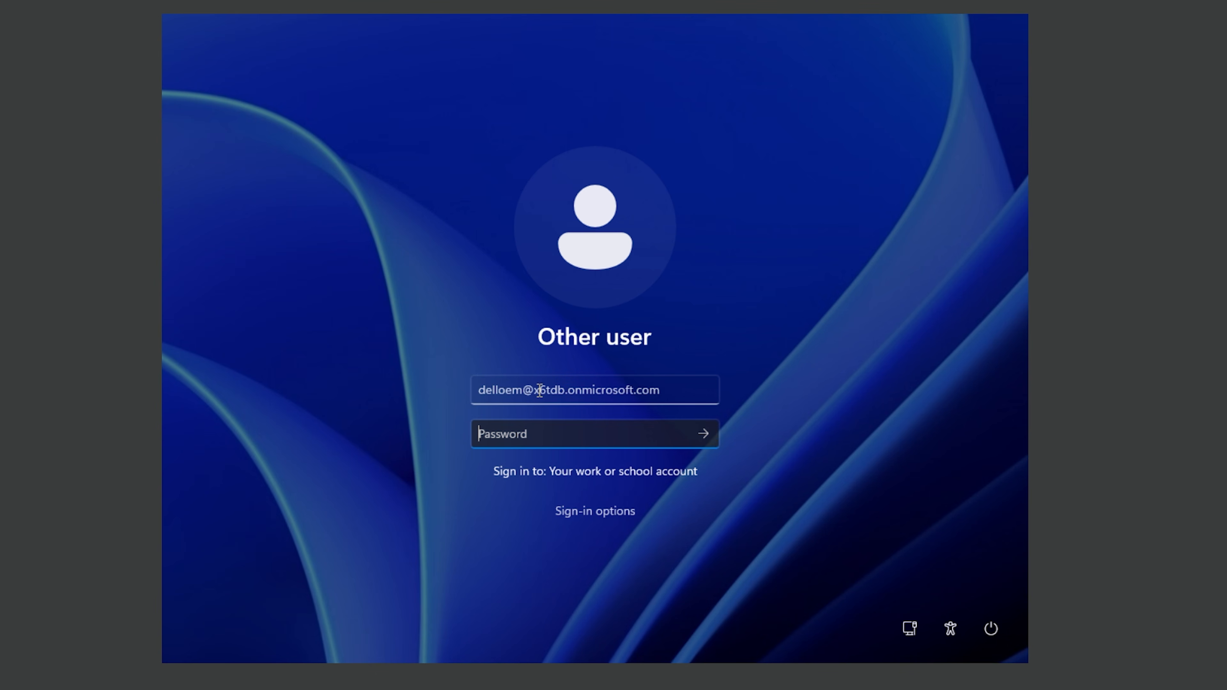
type("•")
key("Return")
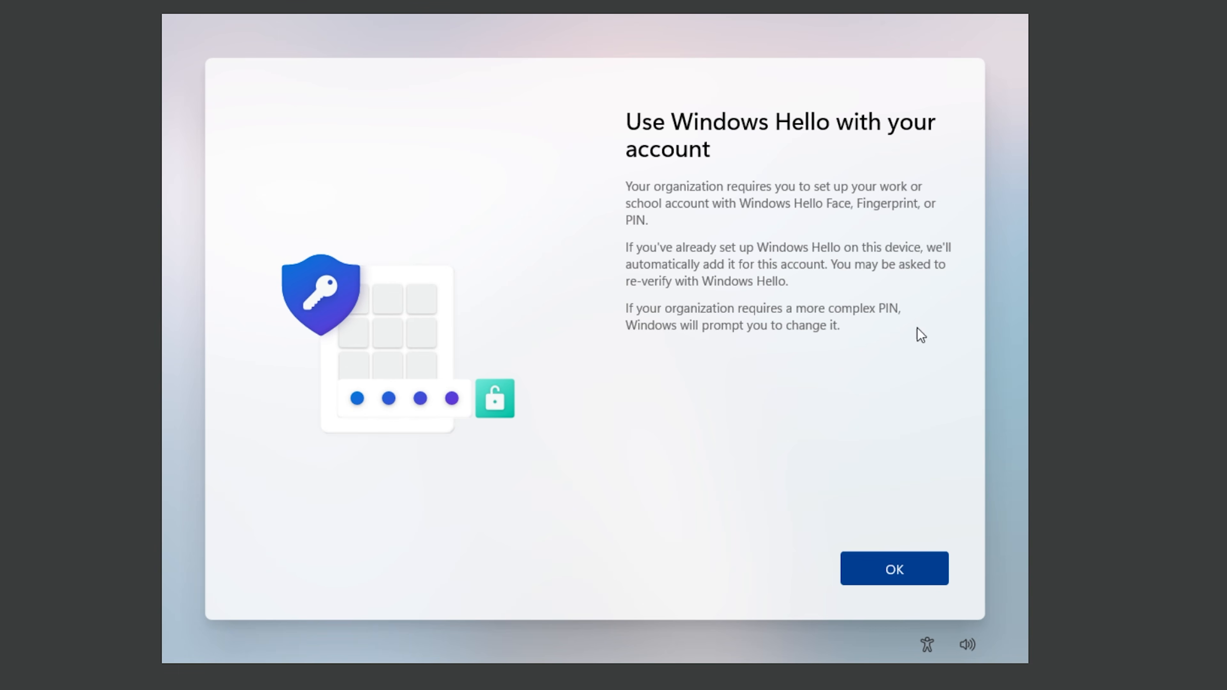
Step: Create and confirm a four-digit Windows Hello PIN for the work account
left_click(892, 570)
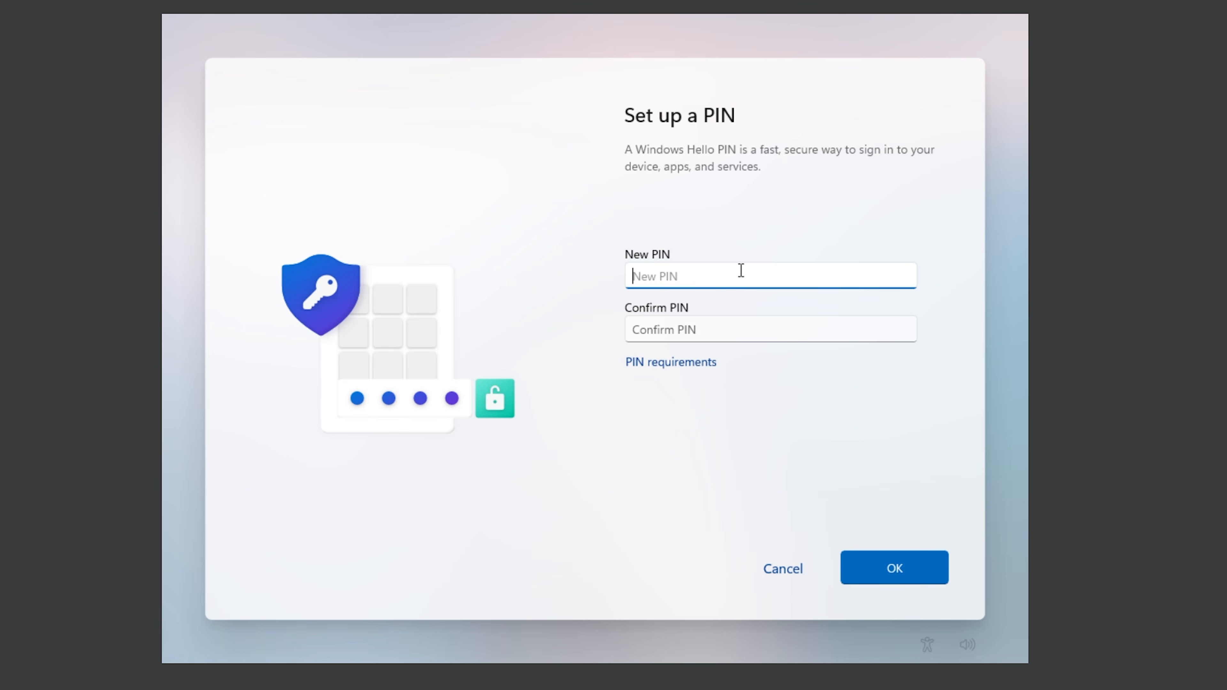
type("••••")
key("Tab")
type("••••")
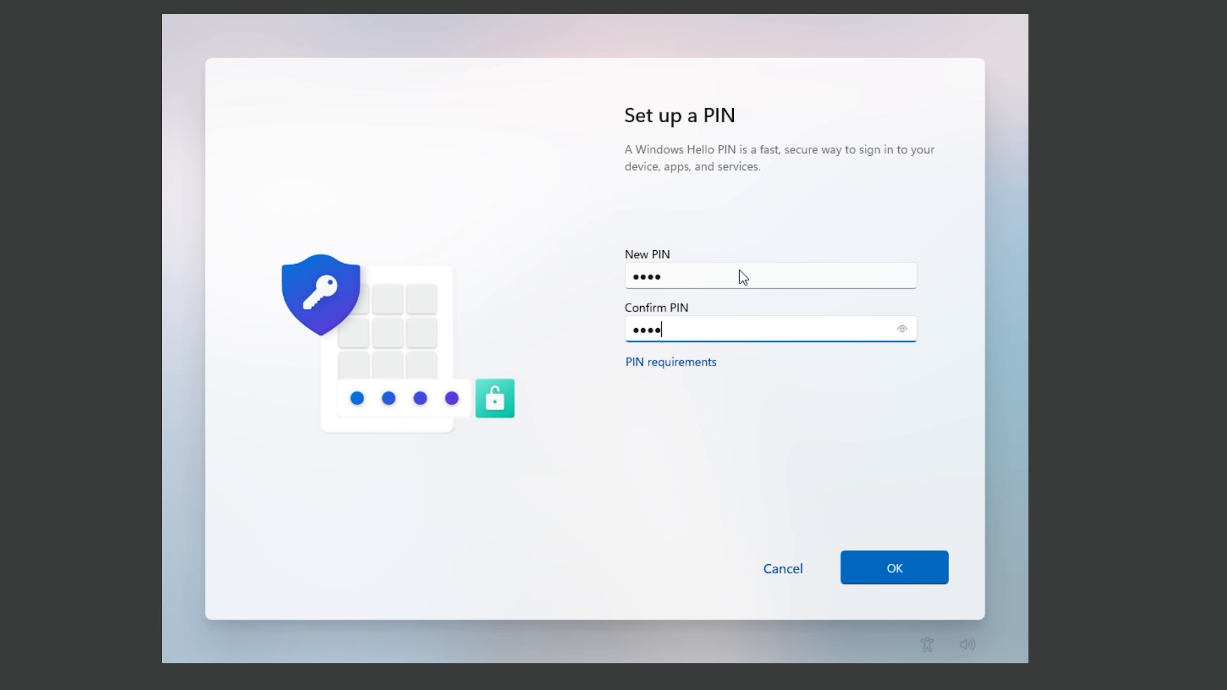
key("Return")
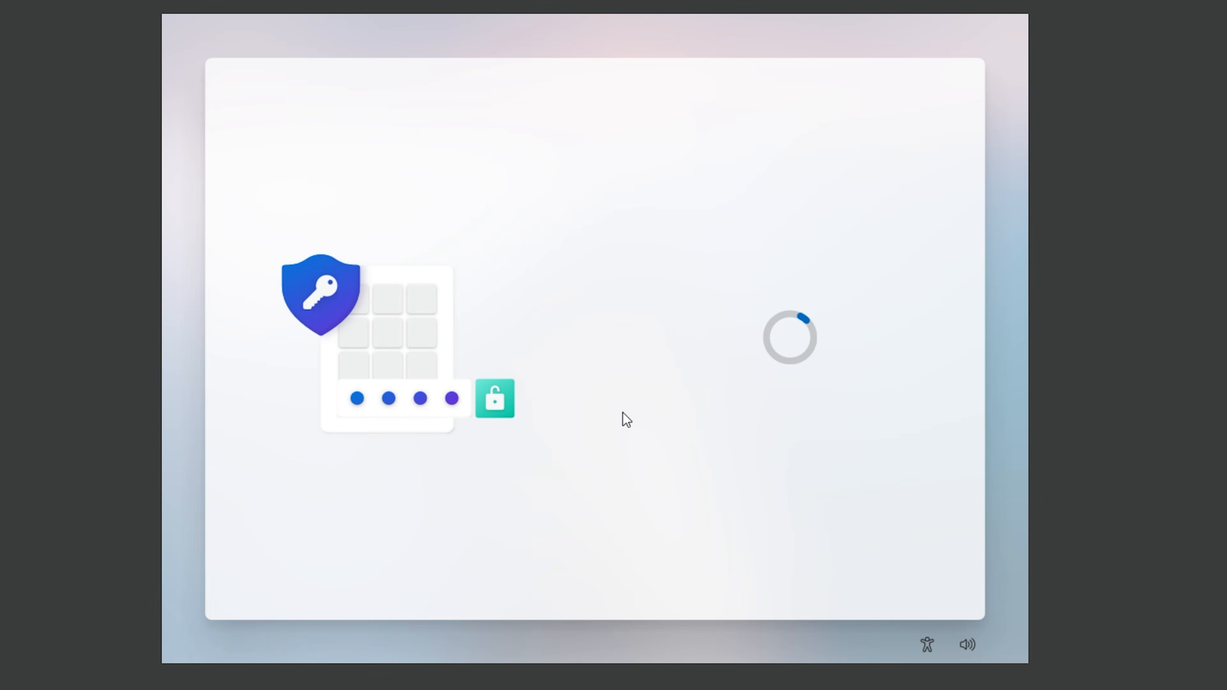
left_click(819, 574)
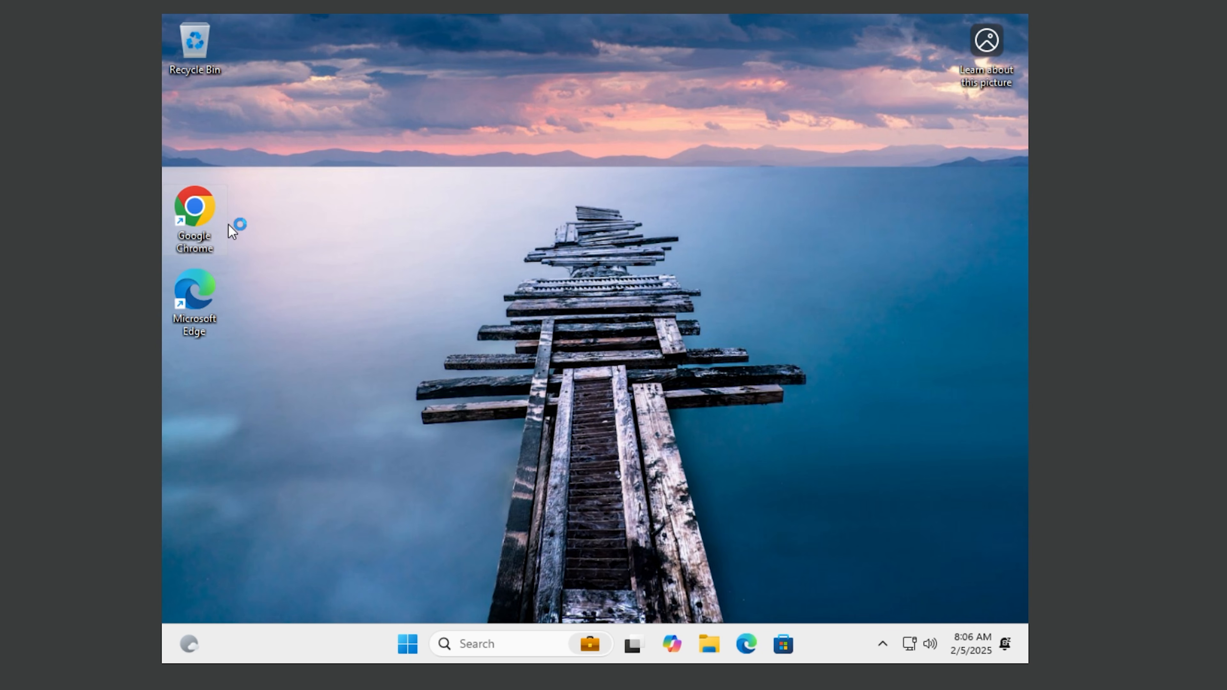
Step: Browse the Start menu's All apps list and expand the 7-Zip folder to see its entries
left_click(406, 646)
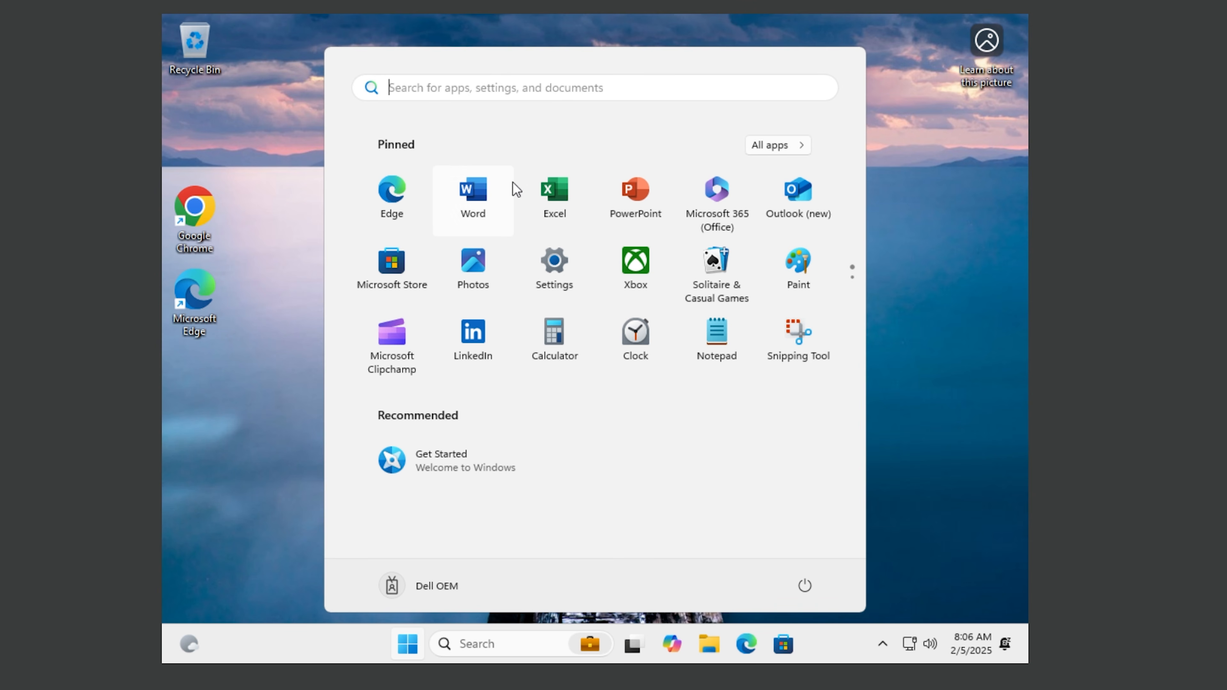
left_click(782, 147)
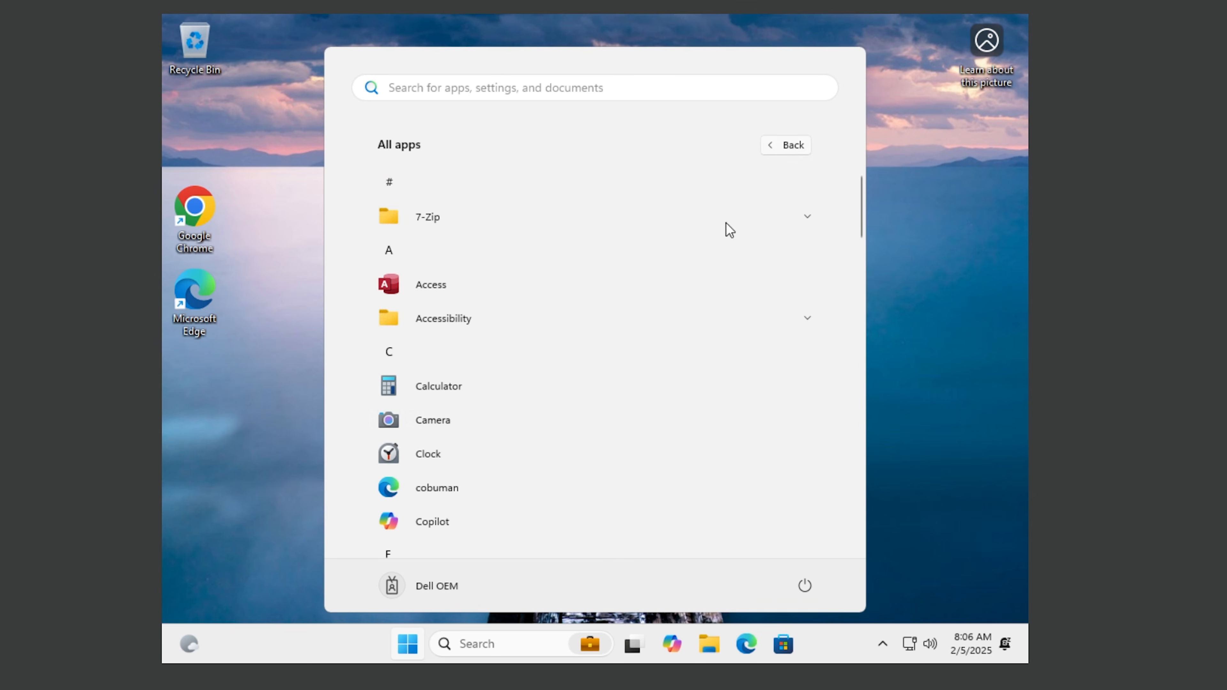
scroll(562, 420, "down", 10)
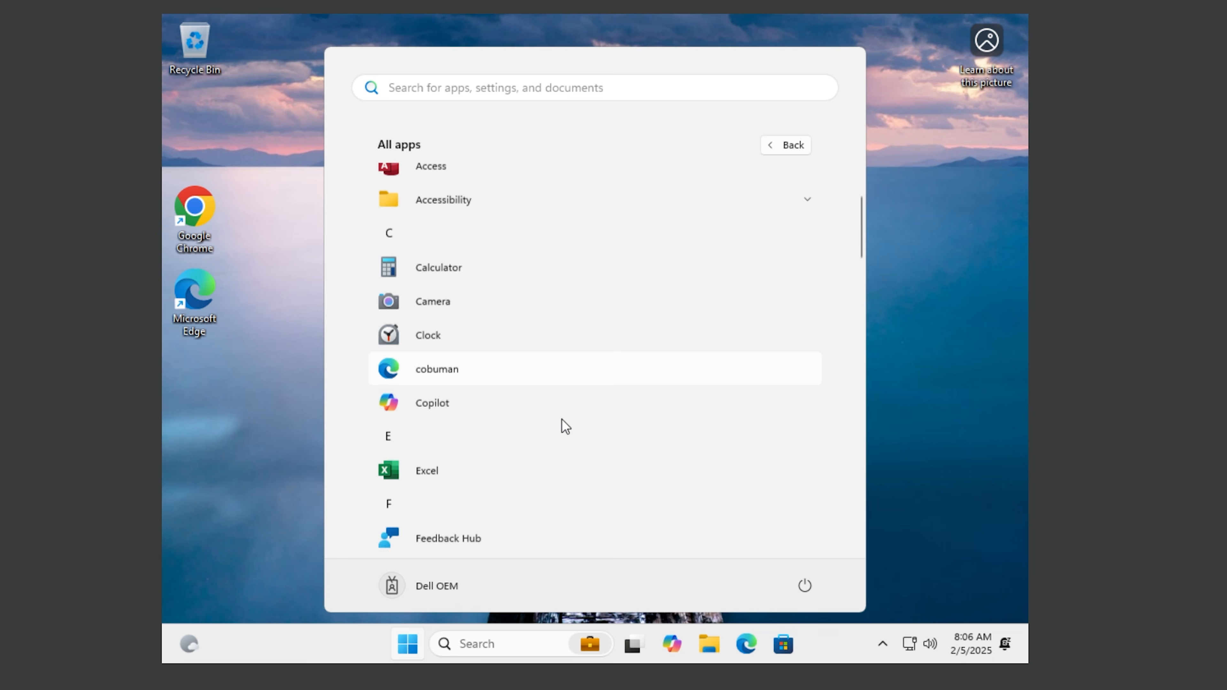
scroll(562, 420, "down", 12)
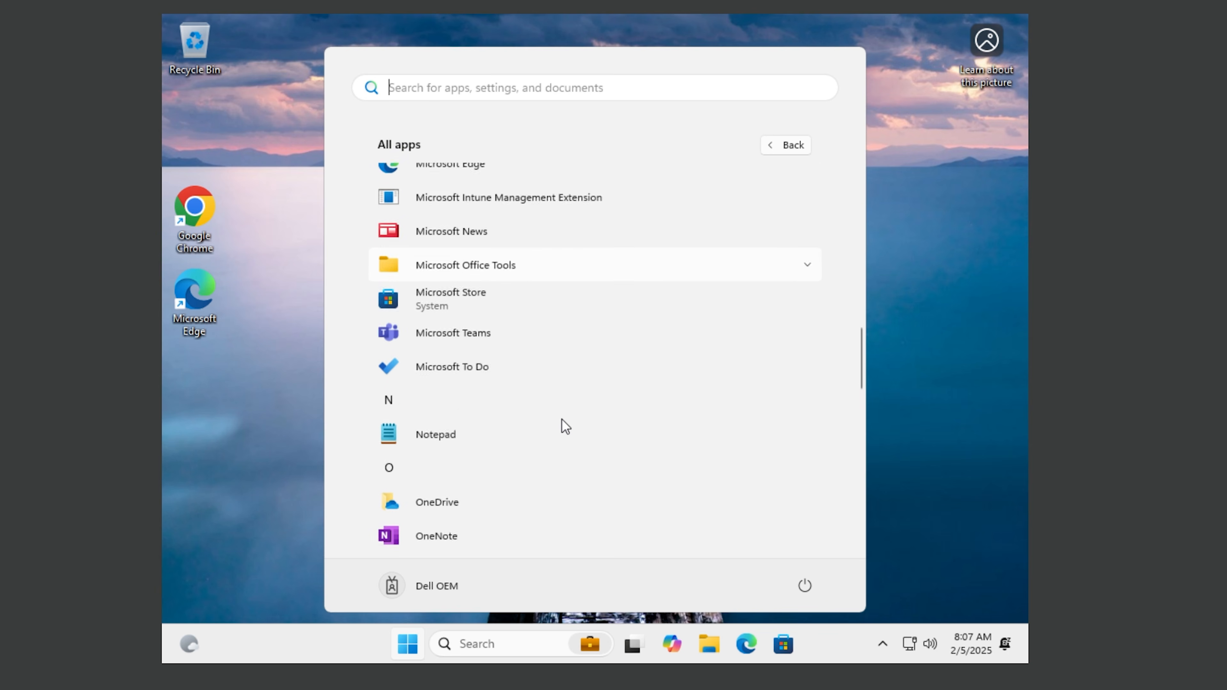
scroll(561, 420, "down", 6)
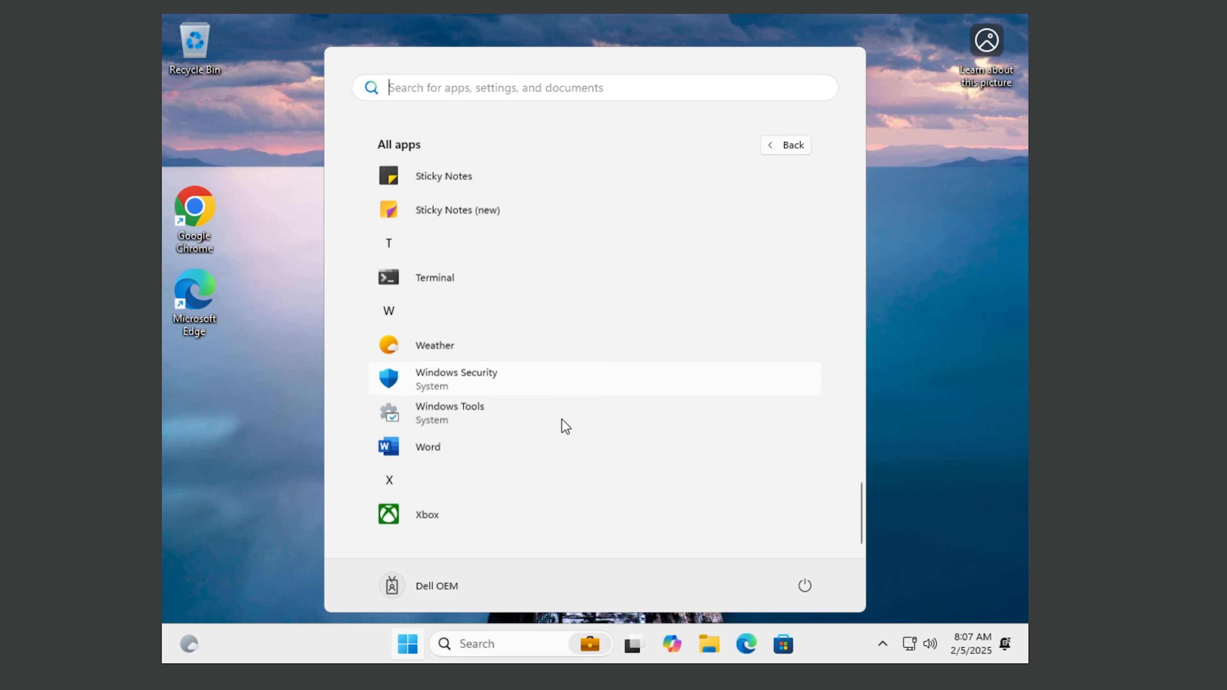
scroll(561, 420, "up", 8)
scroll(556, 423, "up", 18)
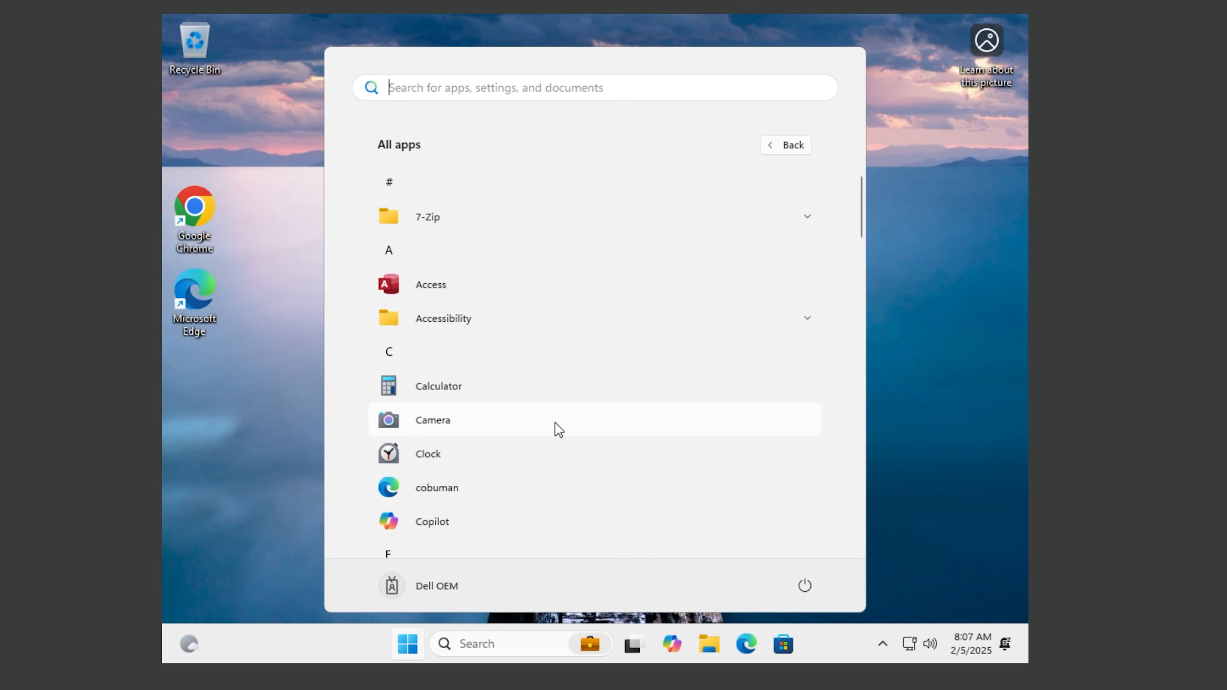
left_click(445, 224)
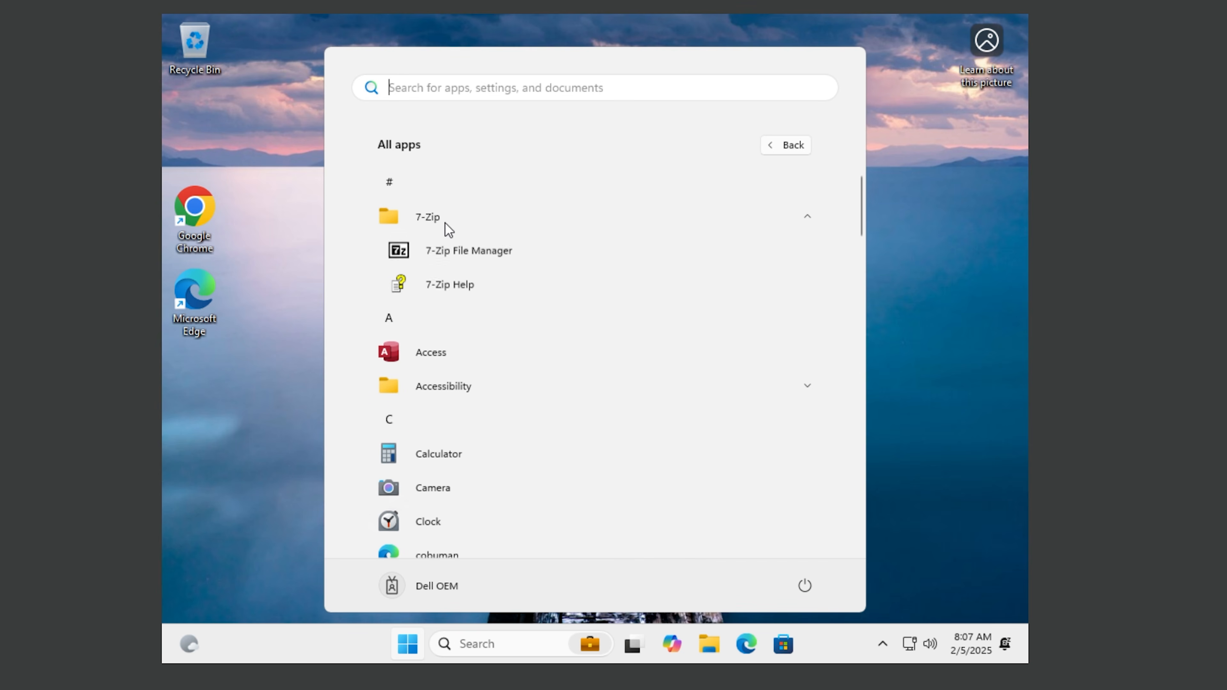
left_click(991, 237)
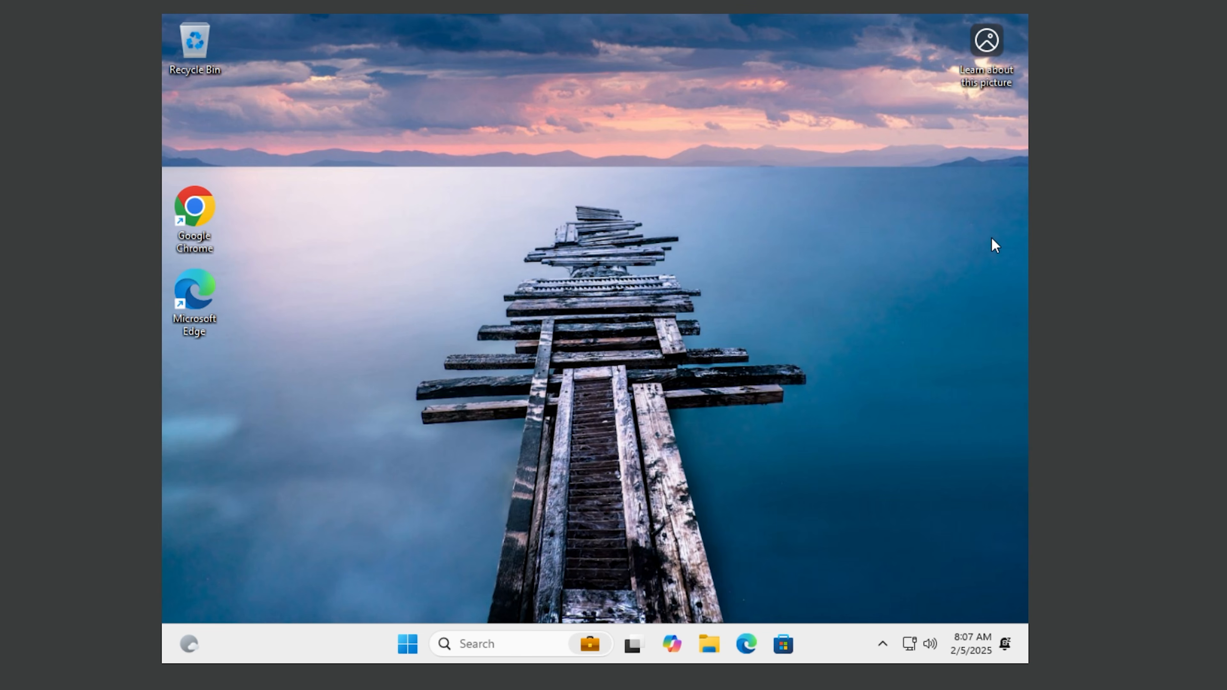
Step: Check System About: Windows 11 Pro 24H2 build 26100.1742 with 7.98 GB RAM, then close Settings
right_click(404, 645)
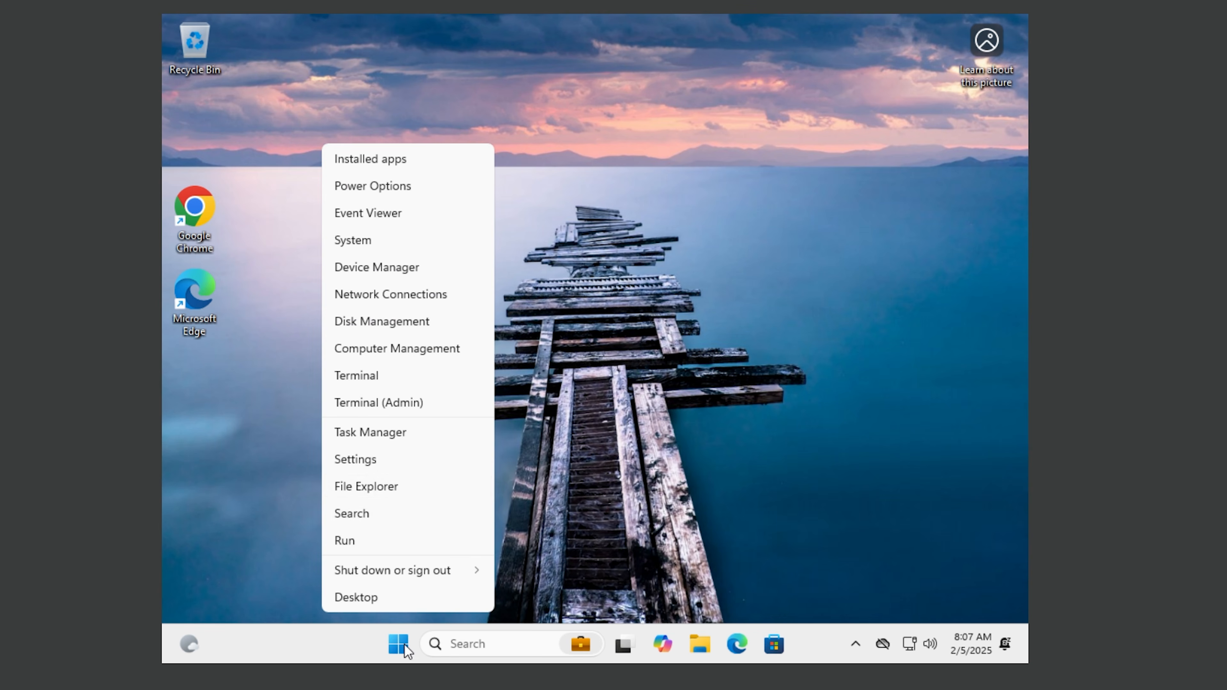
left_click(377, 243)
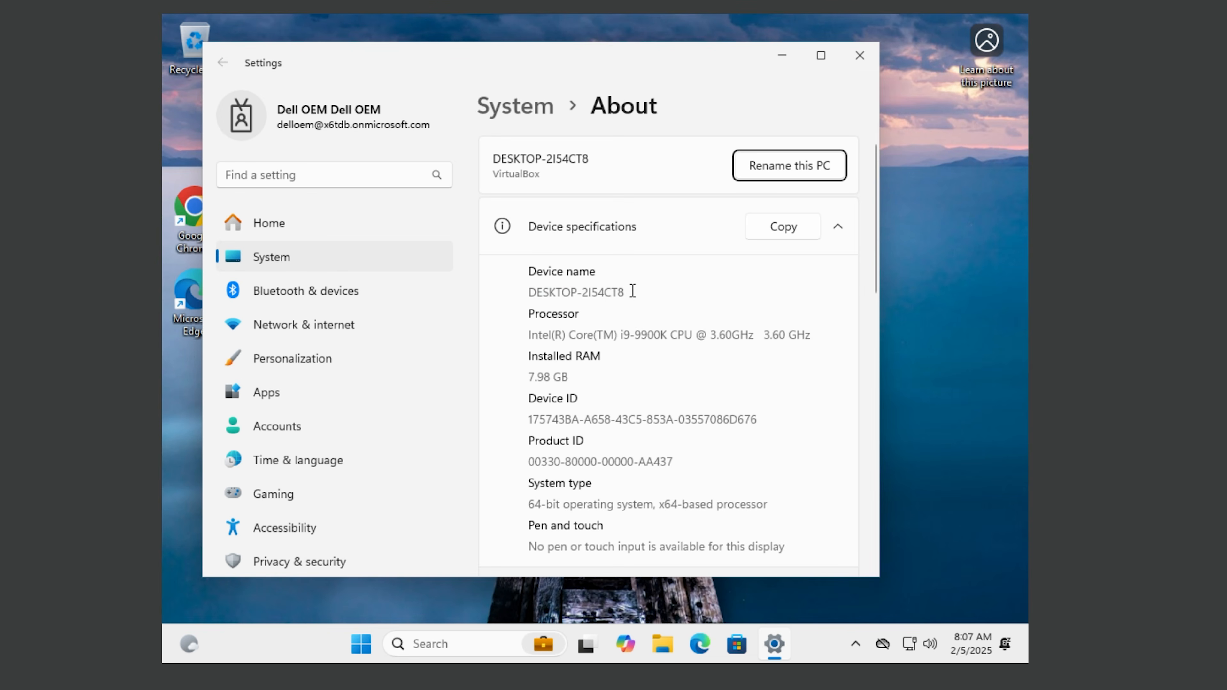
scroll(649, 360, "down", 5)
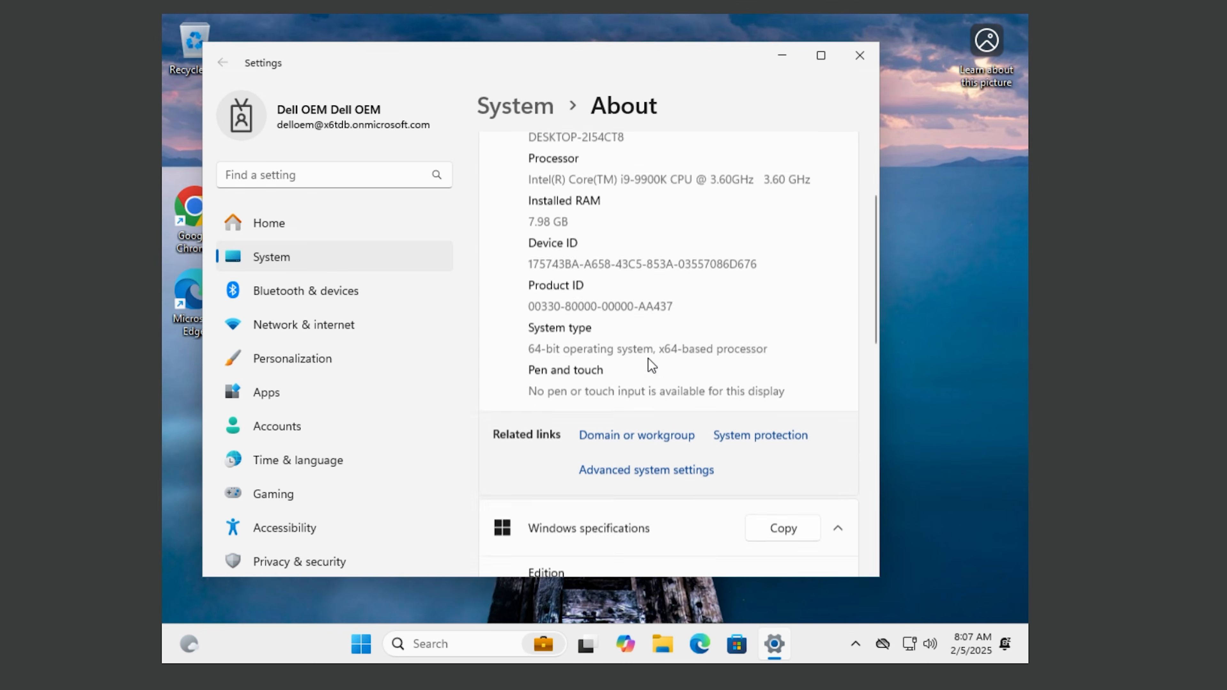
scroll(644, 363, "down", 4)
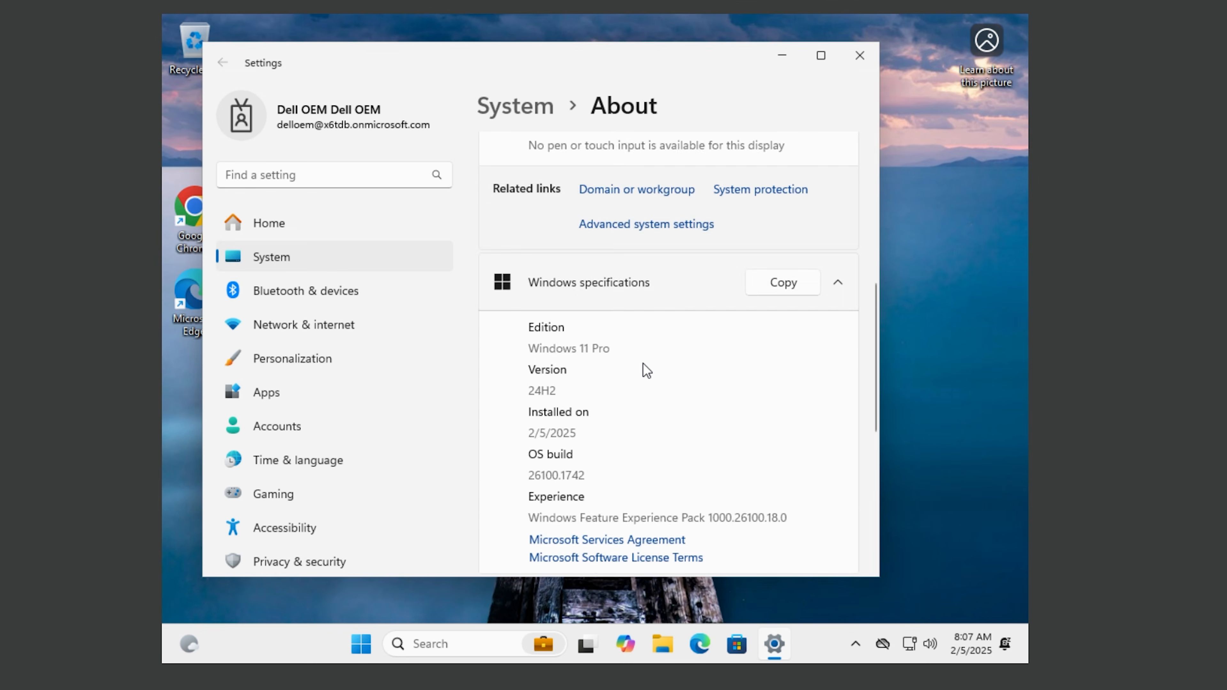
left_click(865, 49)
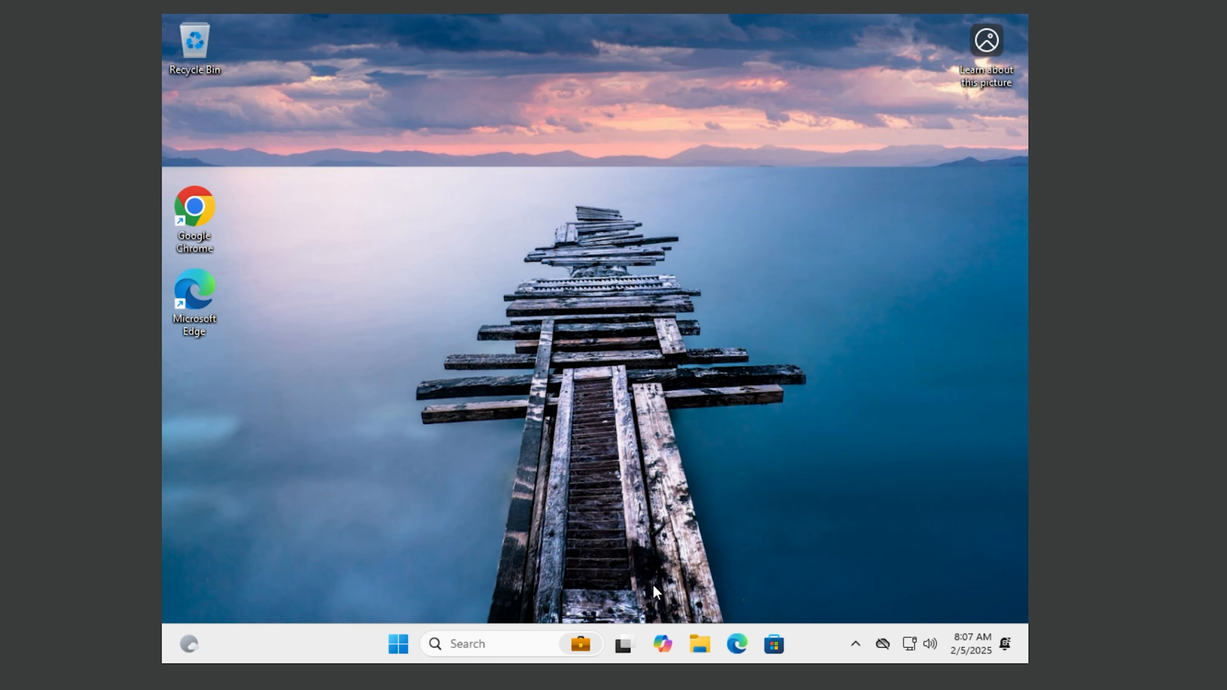
left_click(699, 642)
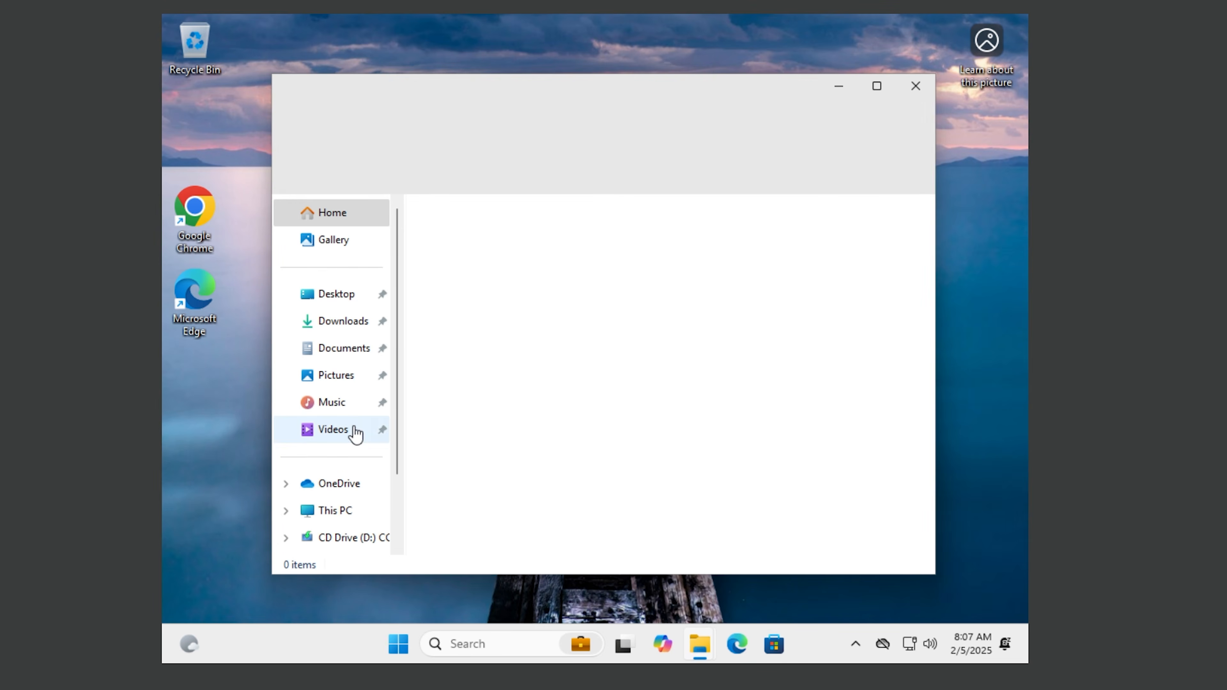
left_click(332, 515)
double_click(527, 244)
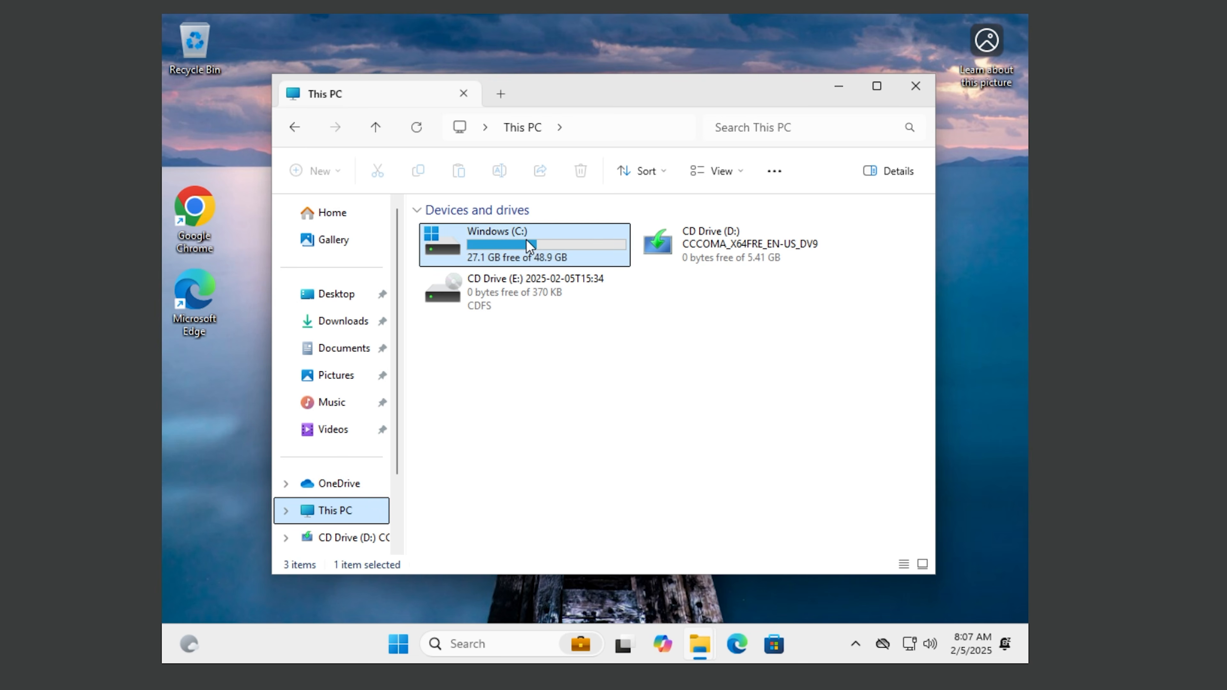
double_click(459, 301)
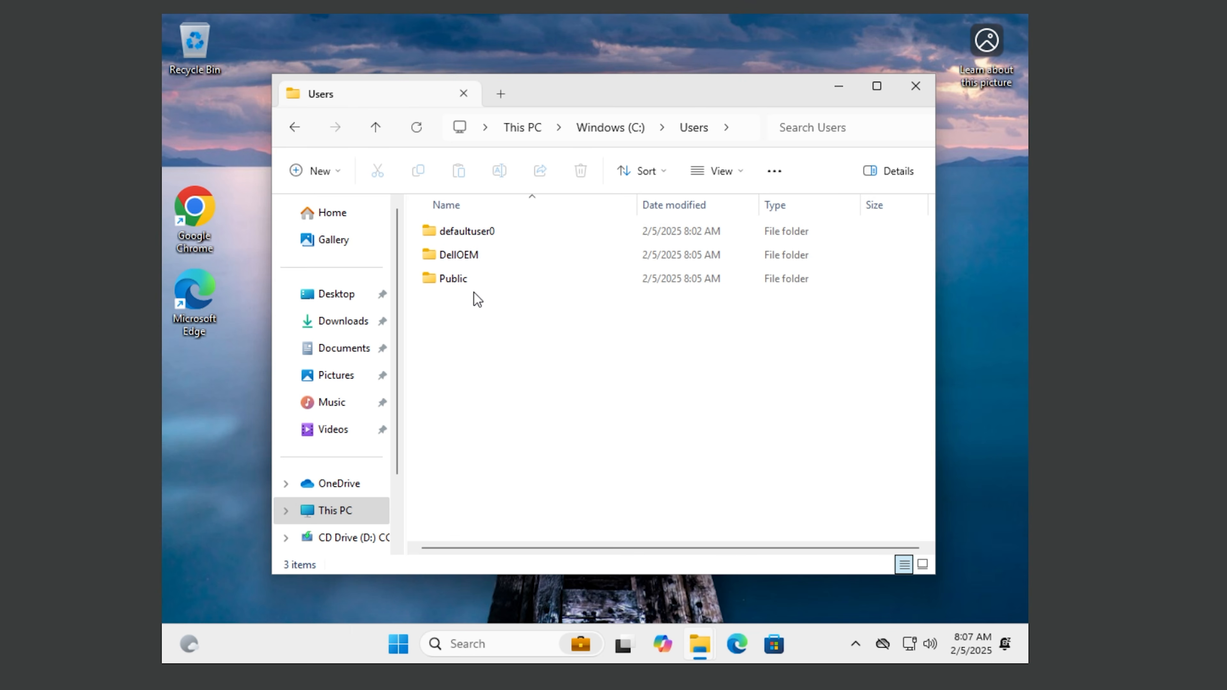
left_click(509, 251)
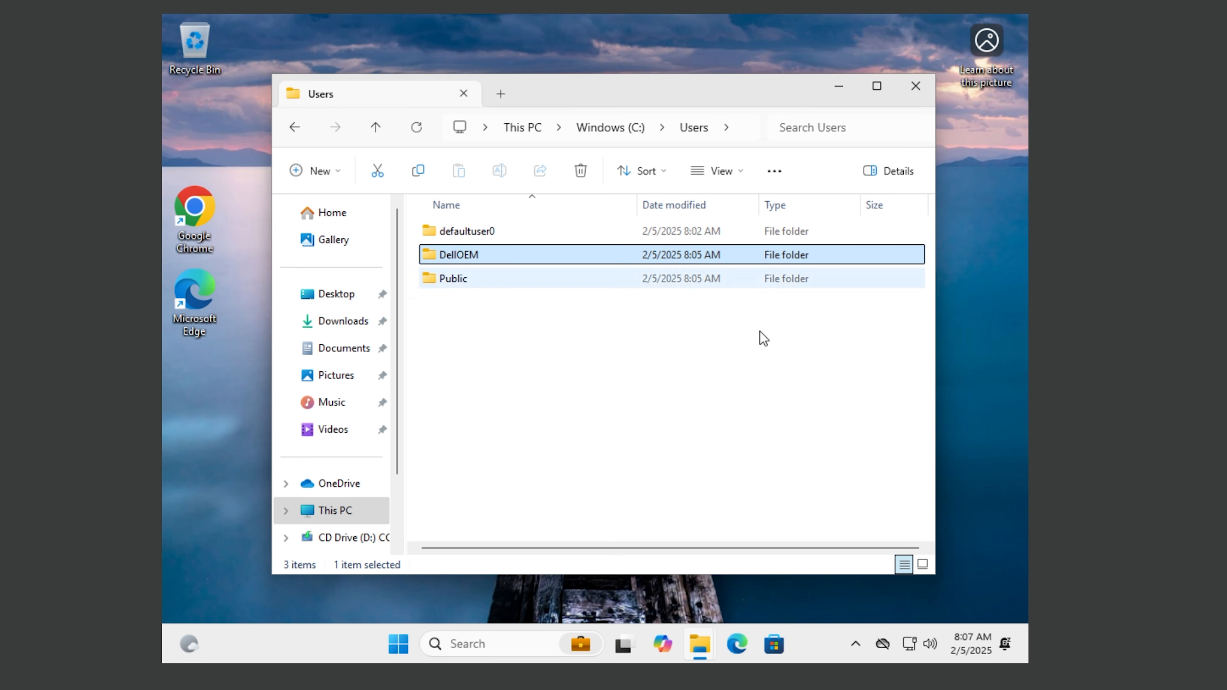
mouse_move(980, 650)
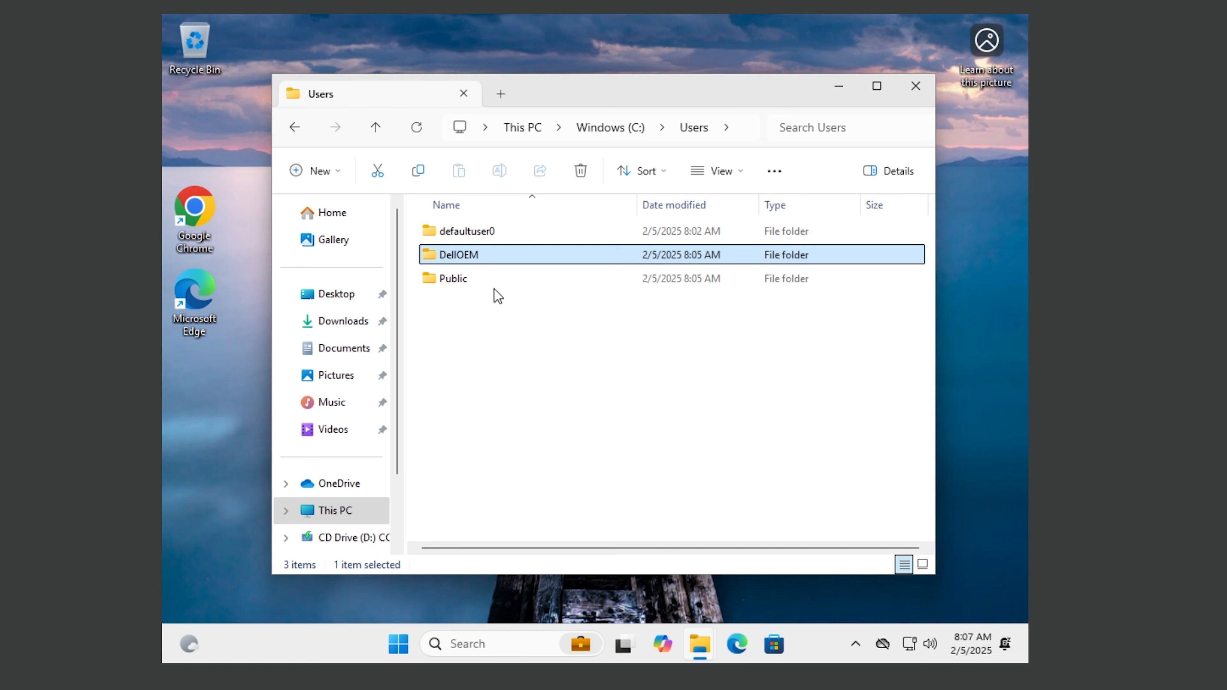
mouse_move(479, 255)
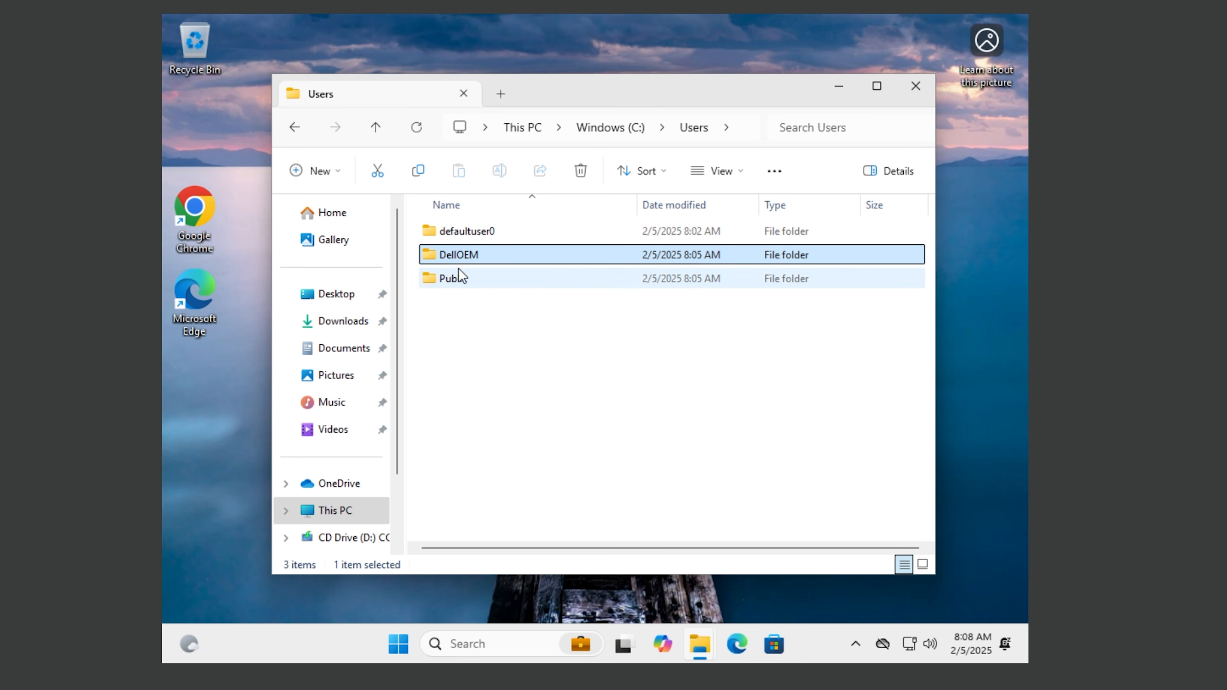
left_click(930, 91)
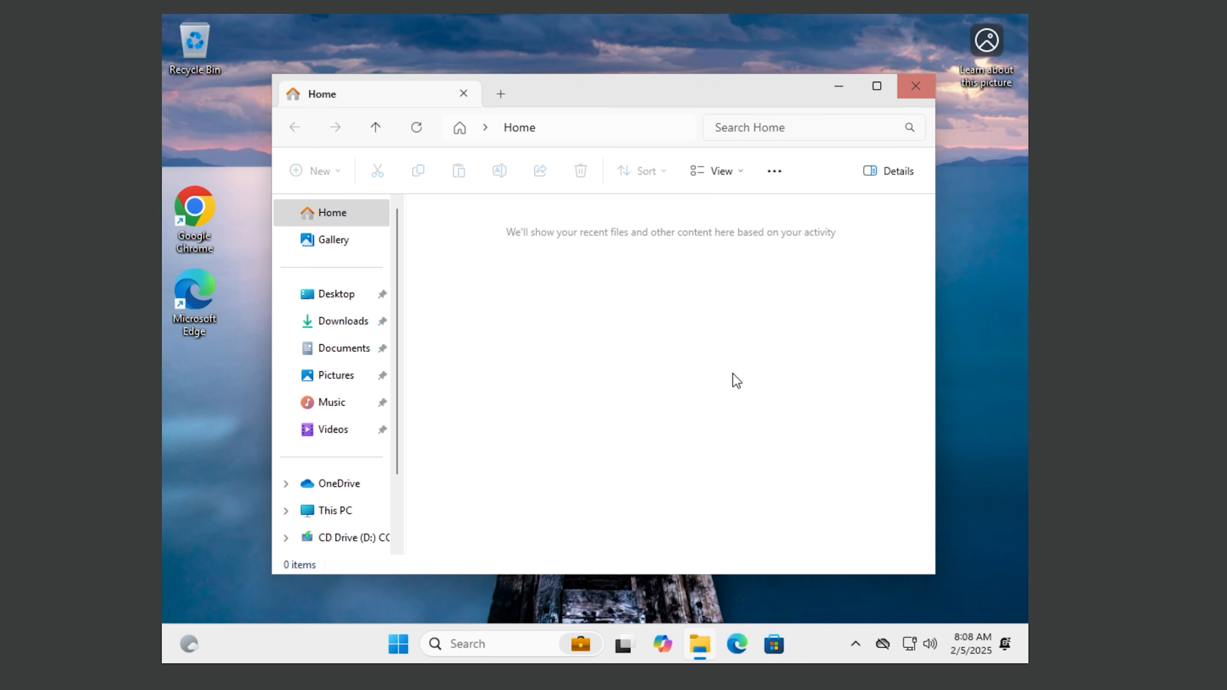
left_click(915, 86)
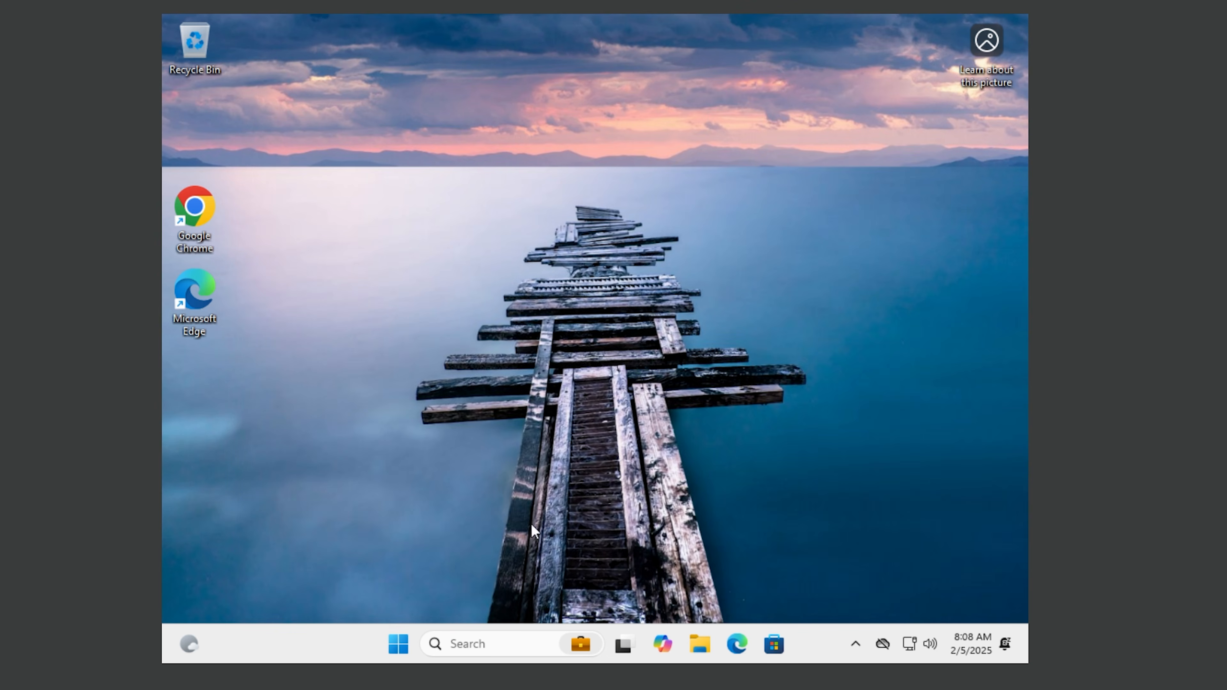
Step: Launch Outlook (new) and continue setup with the suggested work account
left_click(407, 644)
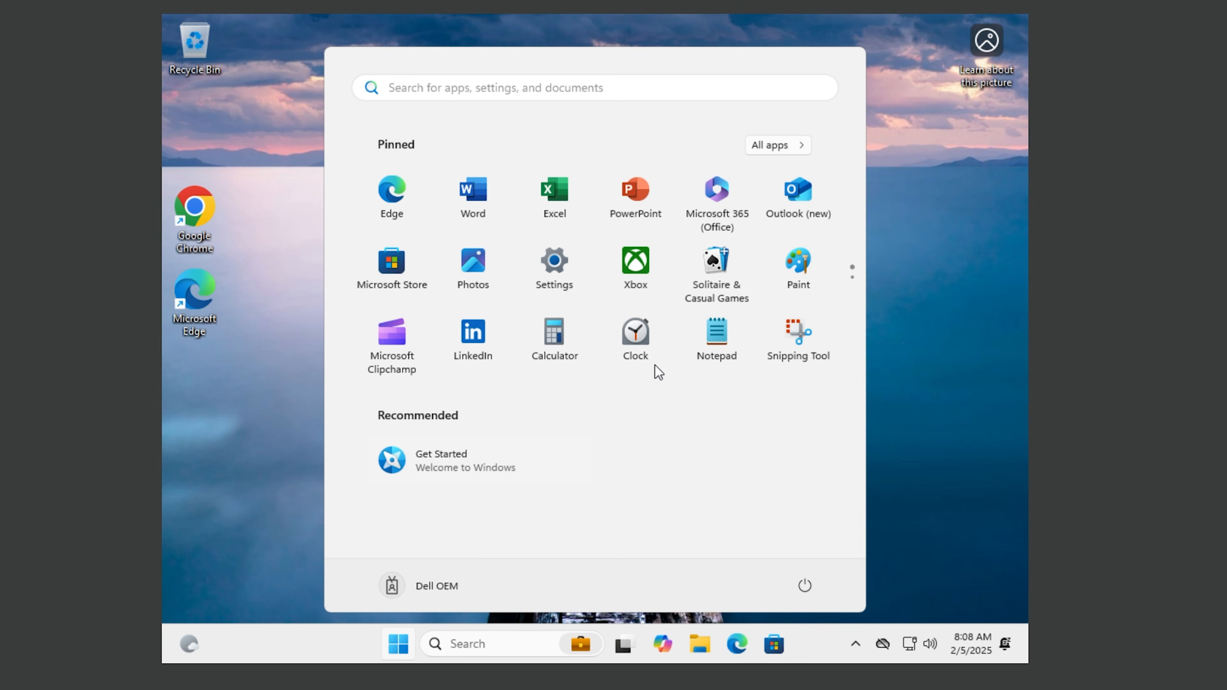
left_click(794, 185)
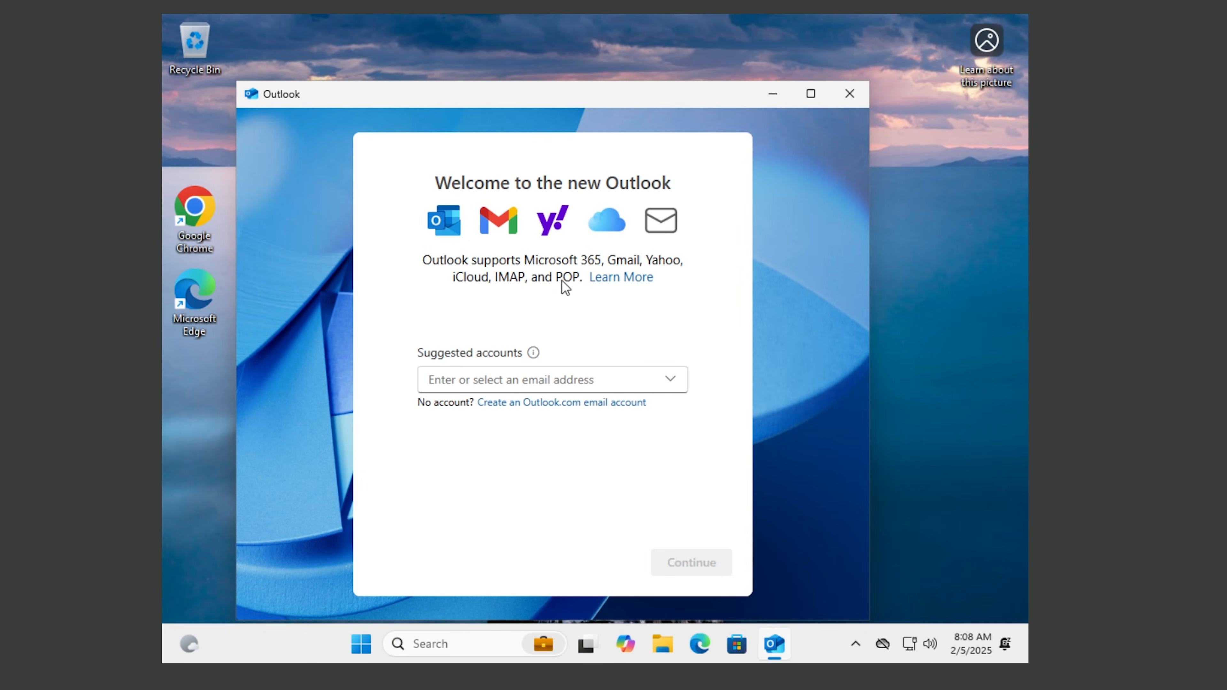
left_click(674, 381)
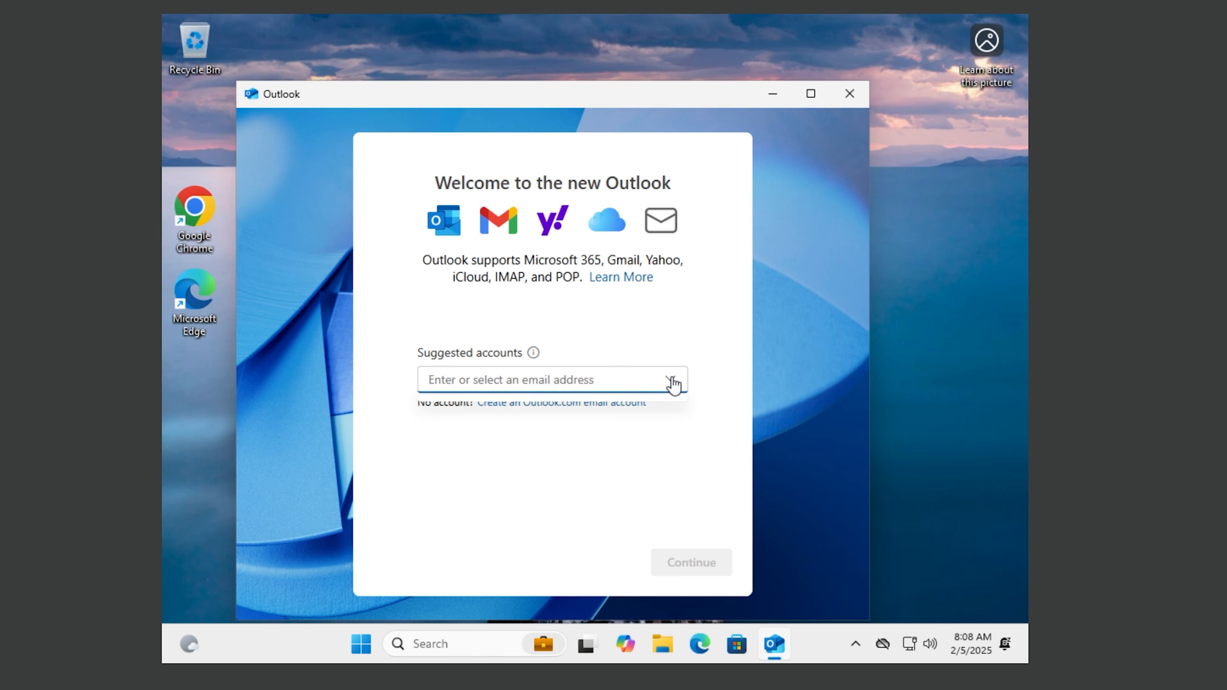
left_click(592, 419)
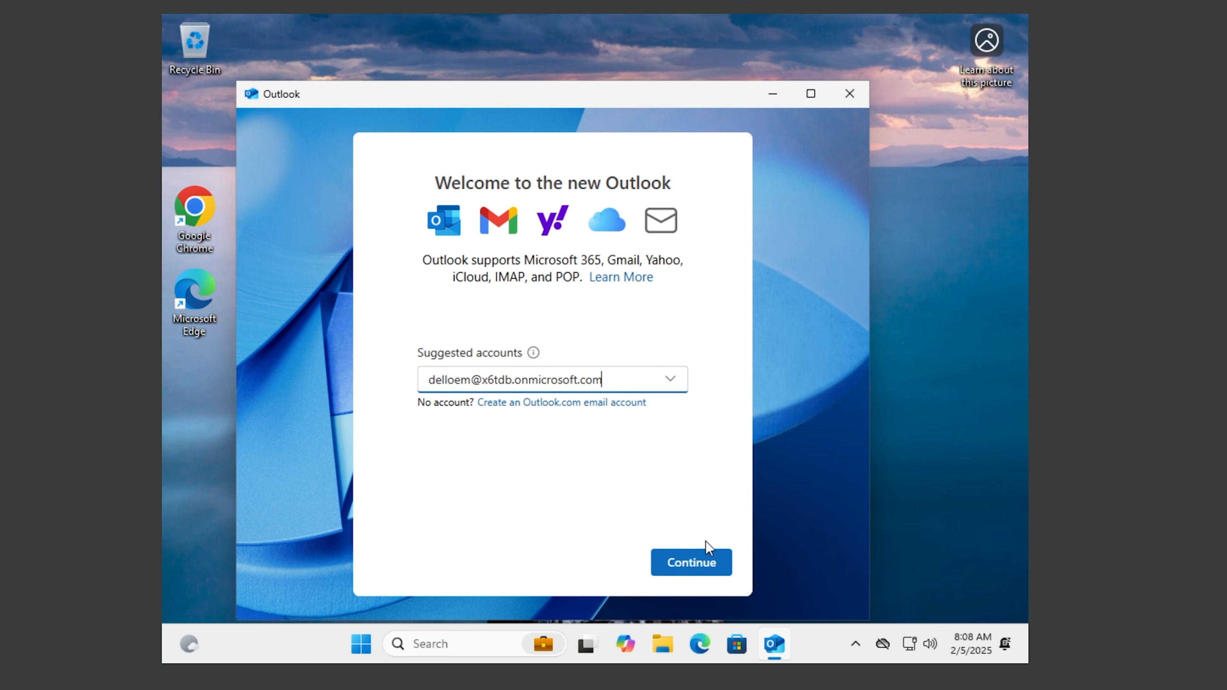
left_click(696, 566)
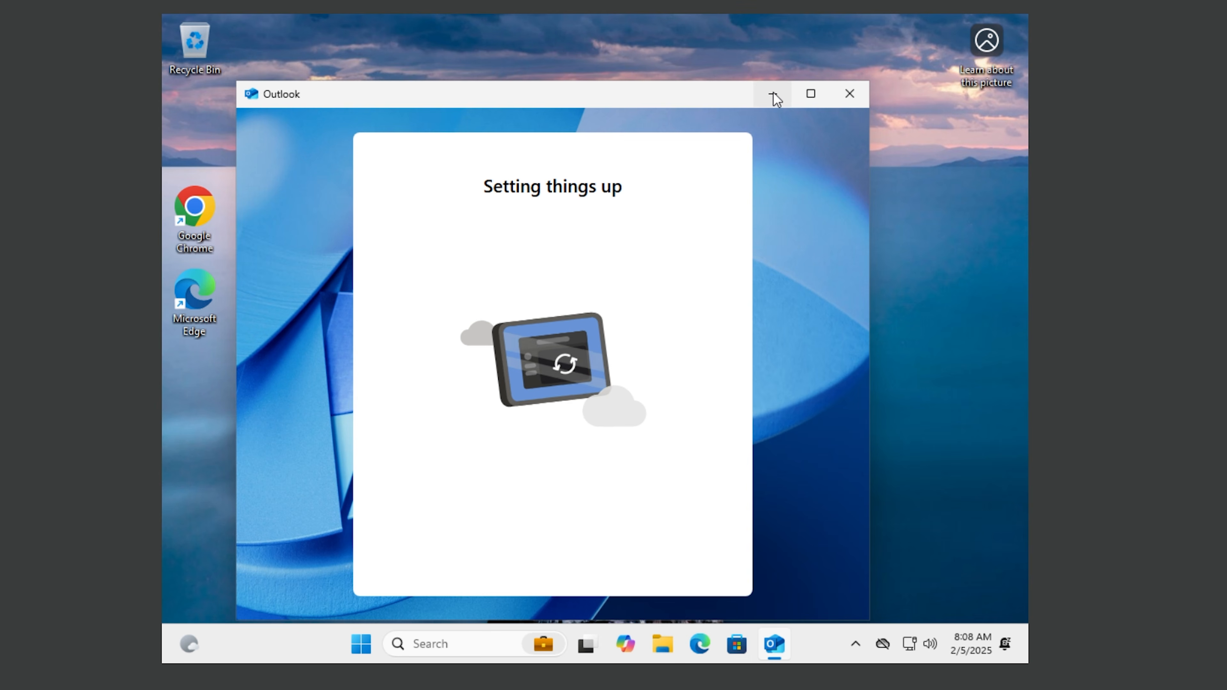
Step: Launch Word from Start to confirm it opens, then close it
left_click(361, 644)
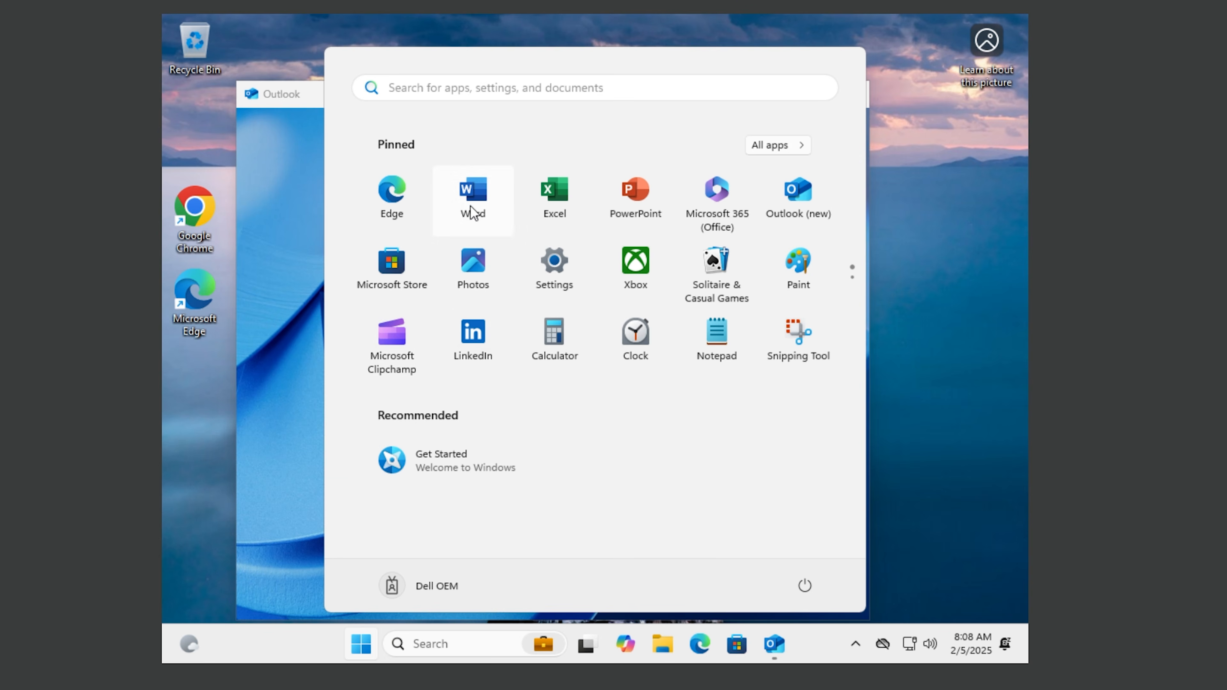
left_click(471, 196)
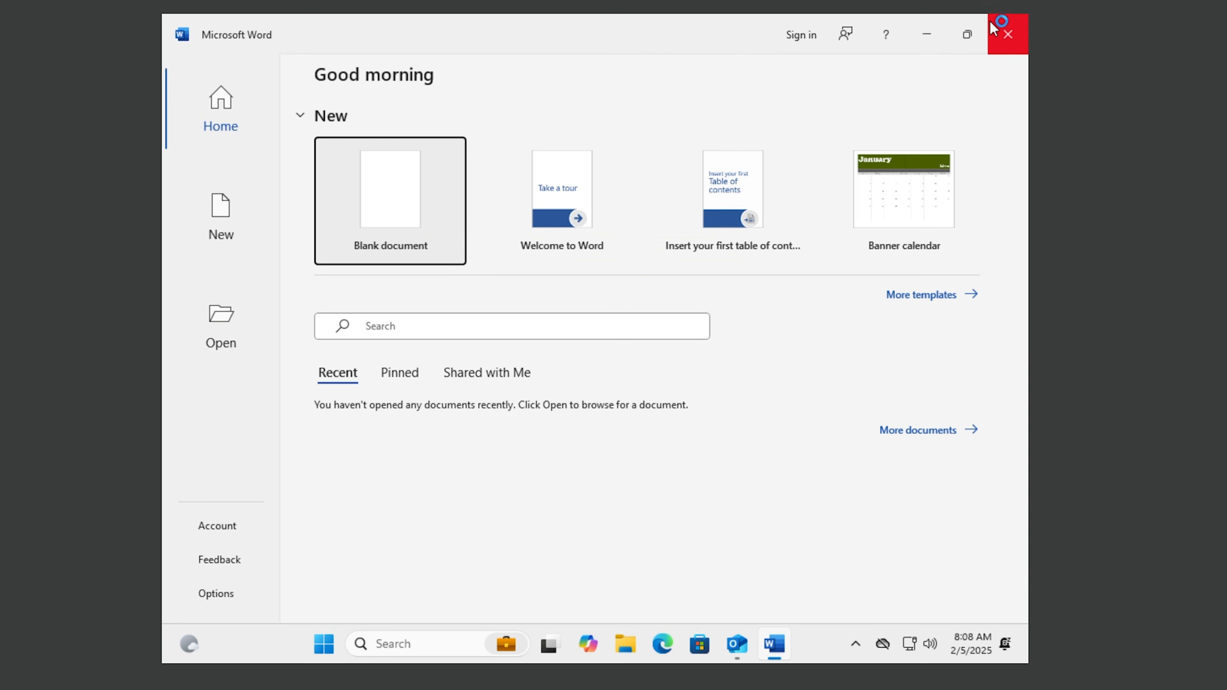
left_click(993, 28)
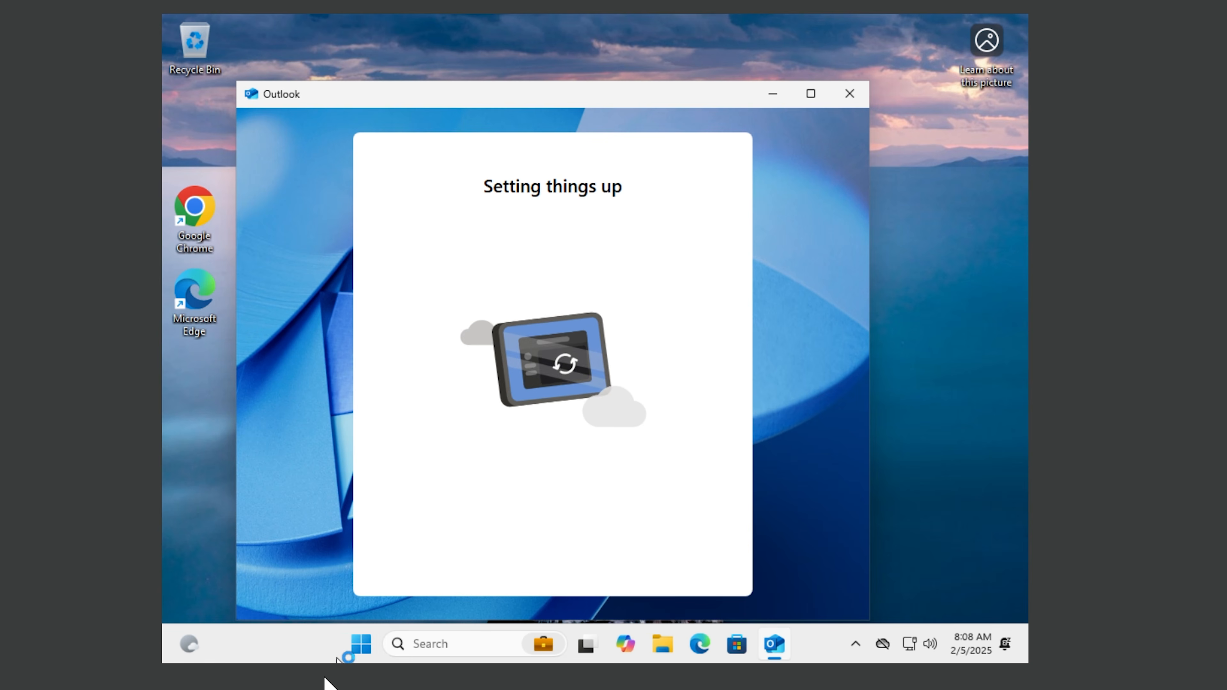
left_click(350, 649)
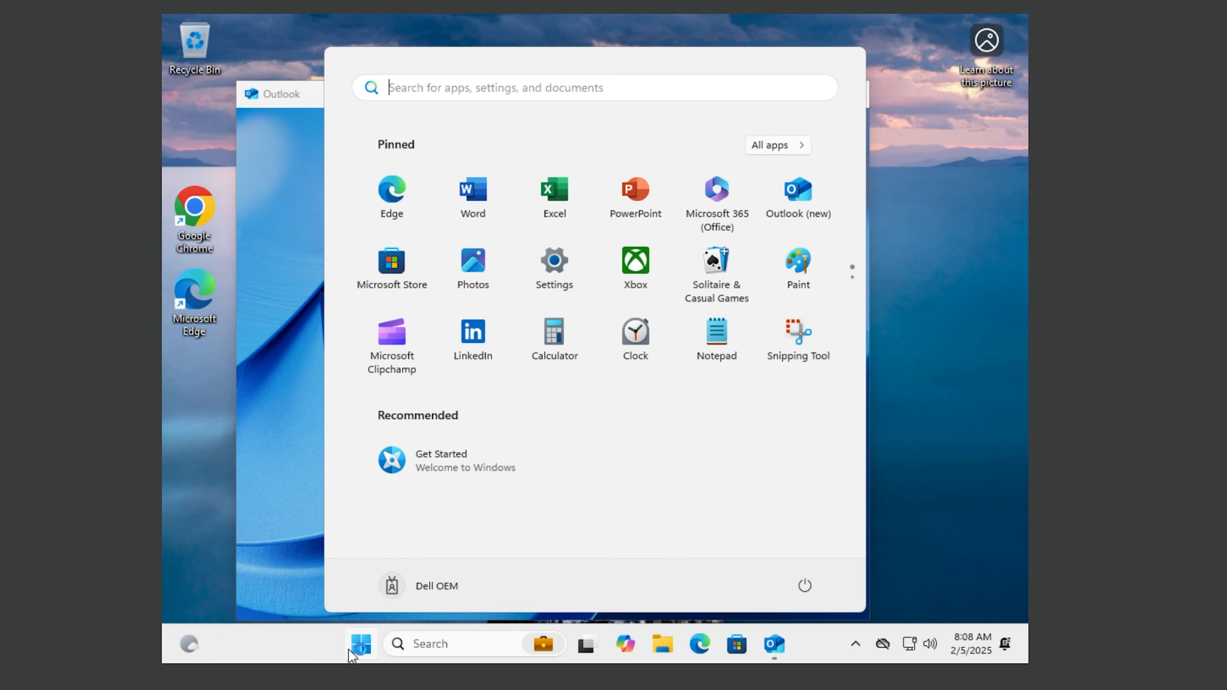
left_click(988, 408)
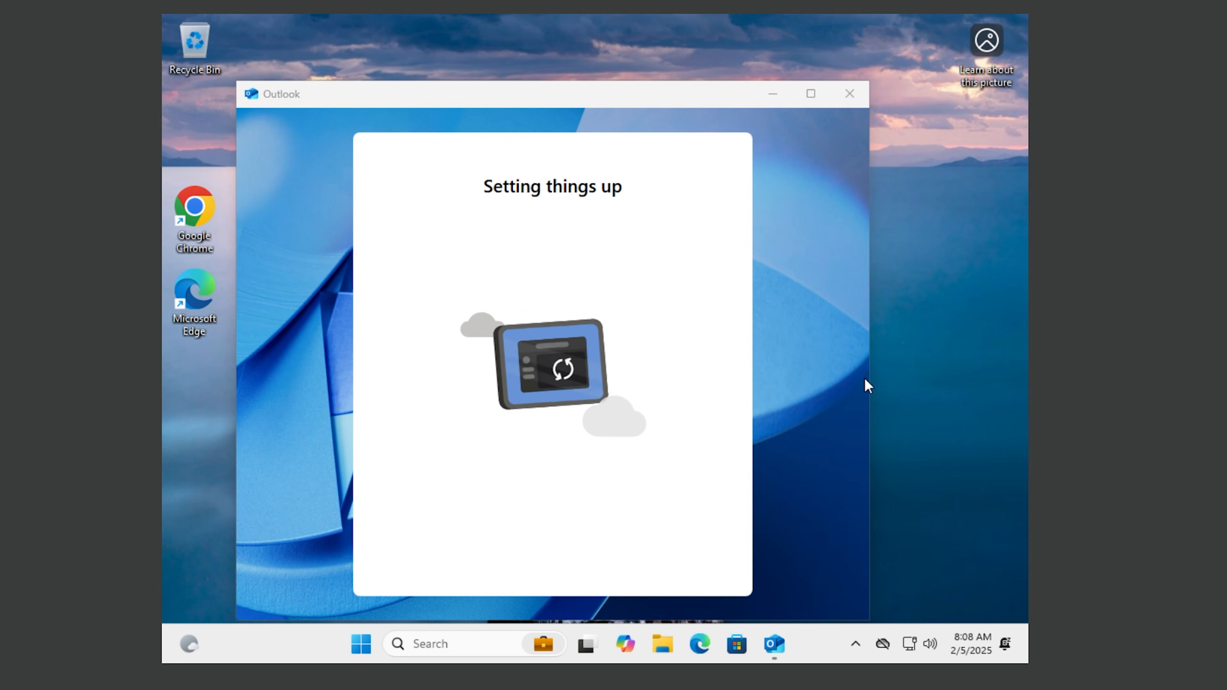